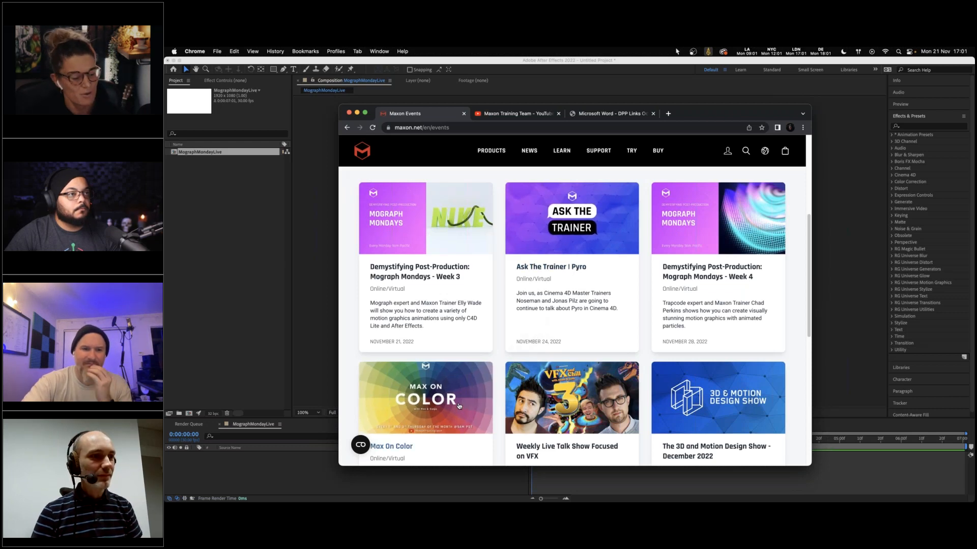
Look through the upcoming event cards on the Maxon events page, including the Mograph Mondays sessions.
scroll(464, 395, down, 3)
scroll(464, 389, down, 1)
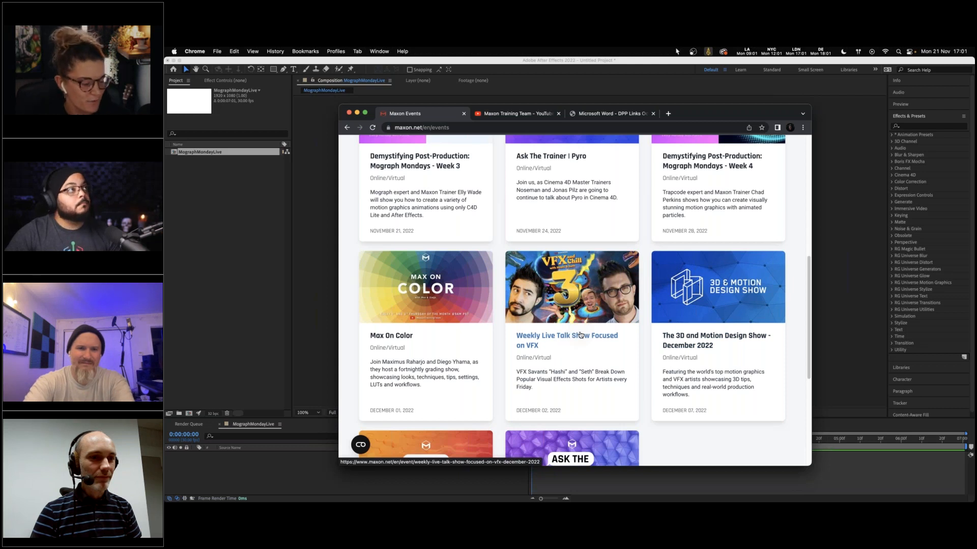
scroll(580, 335, up, 5)
scroll(581, 335, up, 5)
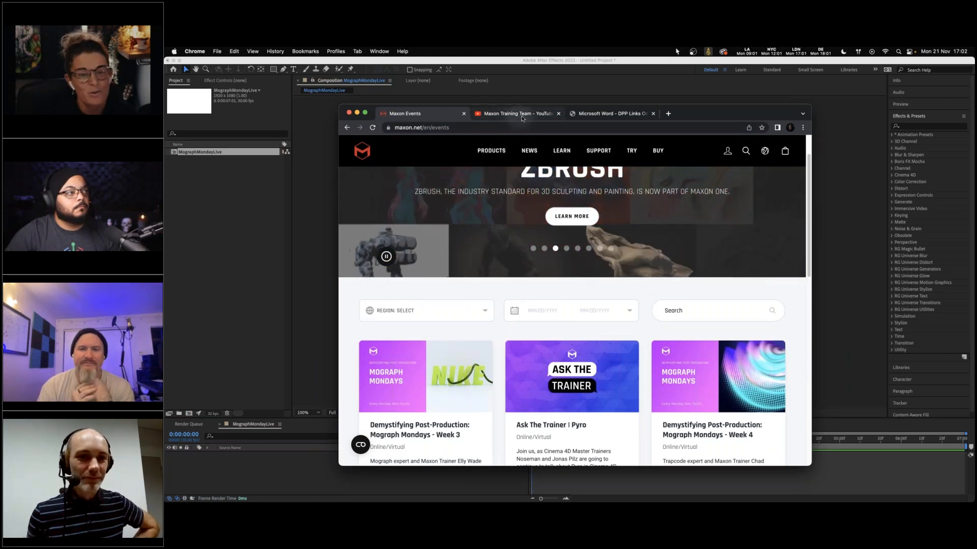
Review the Maxon Training Team YouTube channel and the Demystifying Post-Production links PDF, and put the browser away.
click(539, 113)
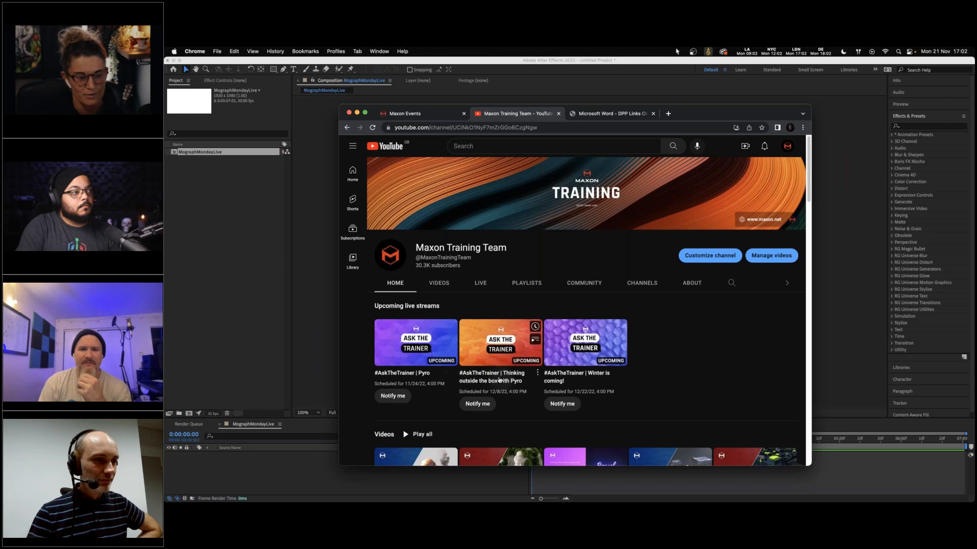
scroll(656, 286, down, 5)
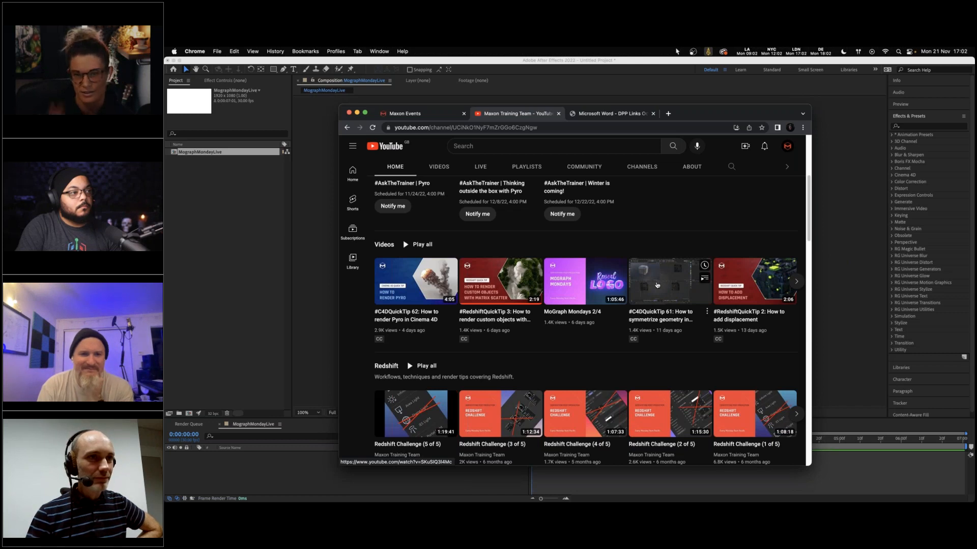
click(613, 113)
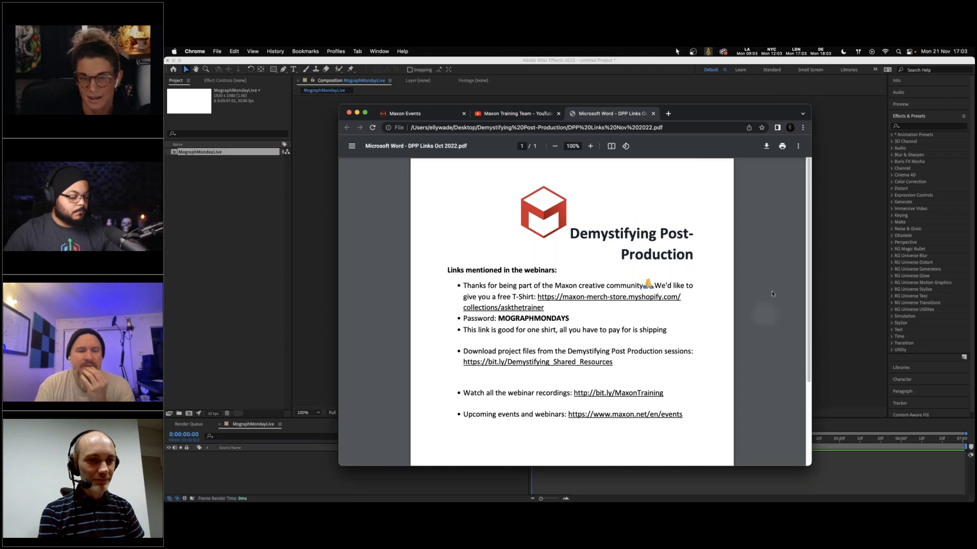
click(357, 113)
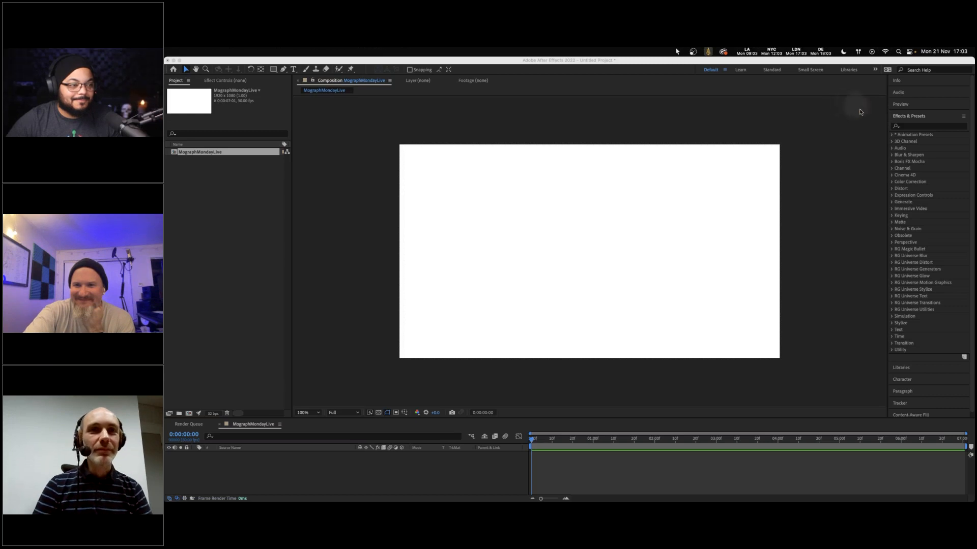
click(779, 222)
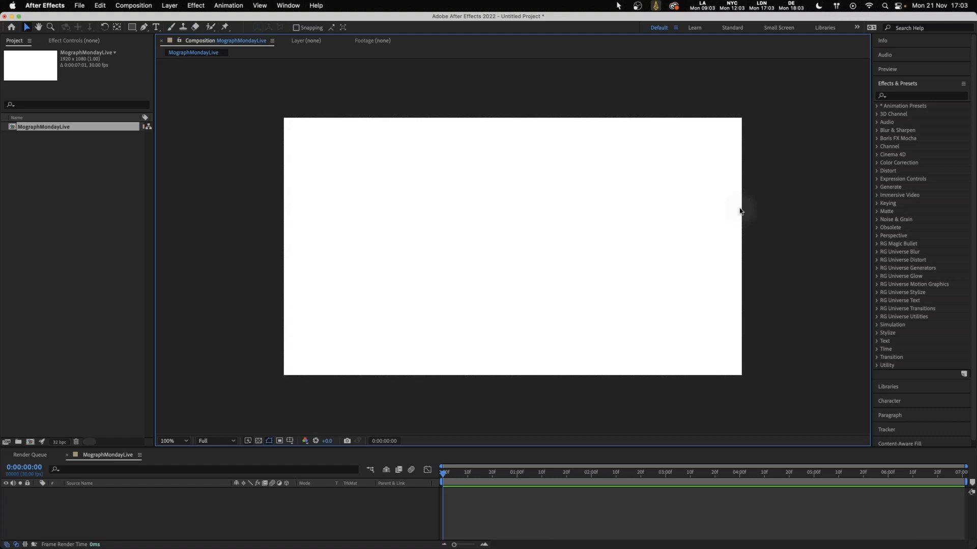
click(821, 30)
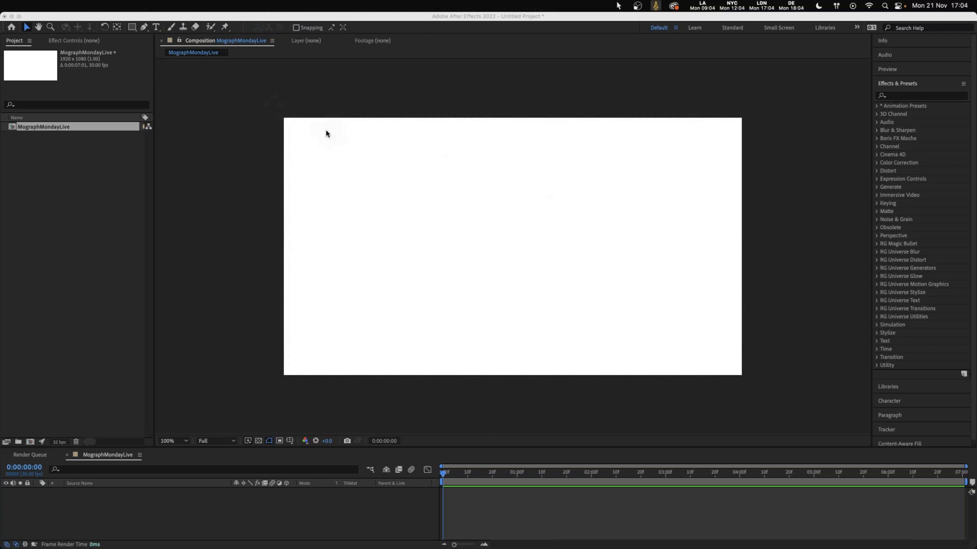
From After Effects, create a new Maxon Cinema 4D file named MographMonLive on the Desktop and dismiss the Quick Start dialog.
click(166, 294)
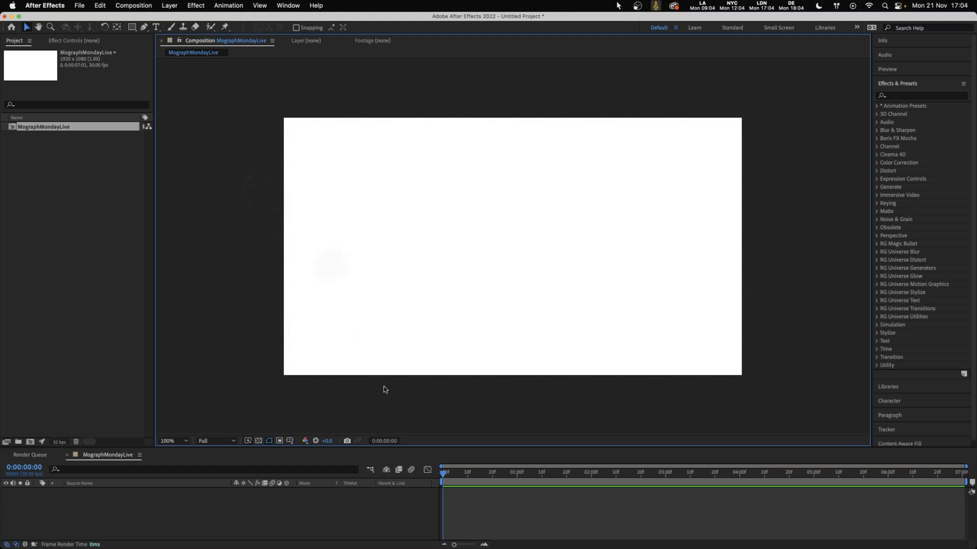
click(80, 6)
mouse_move(127, 20)
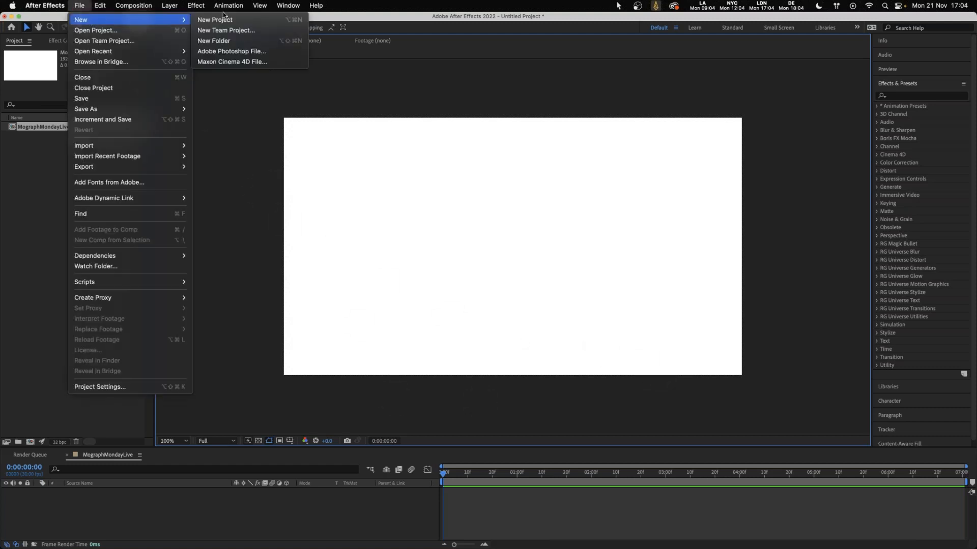
click(245, 62)
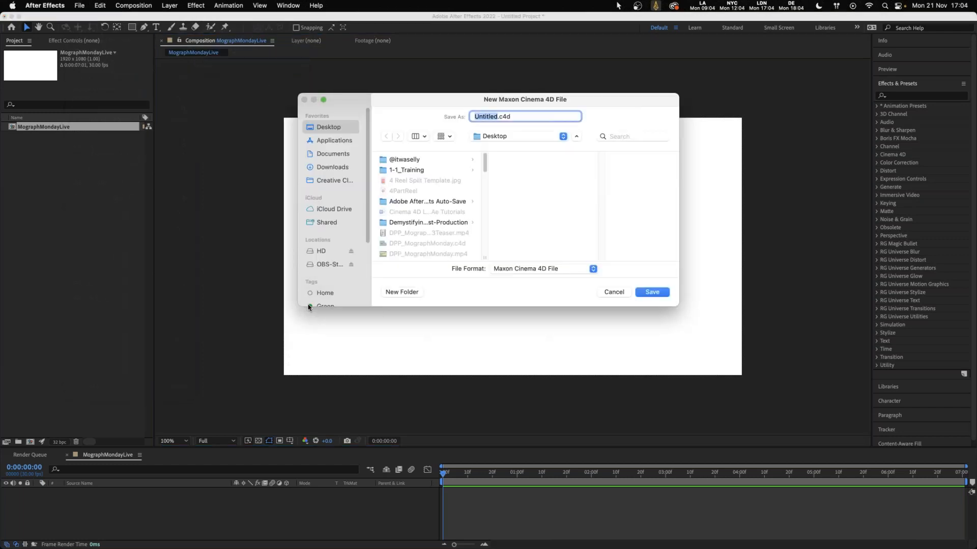
text(MographMonLive)
click(660, 294)
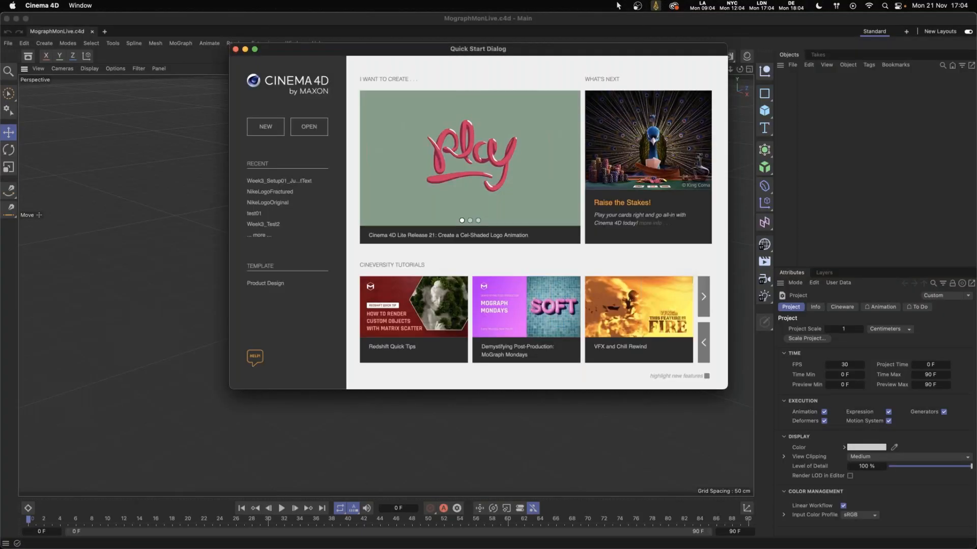
click(235, 49)
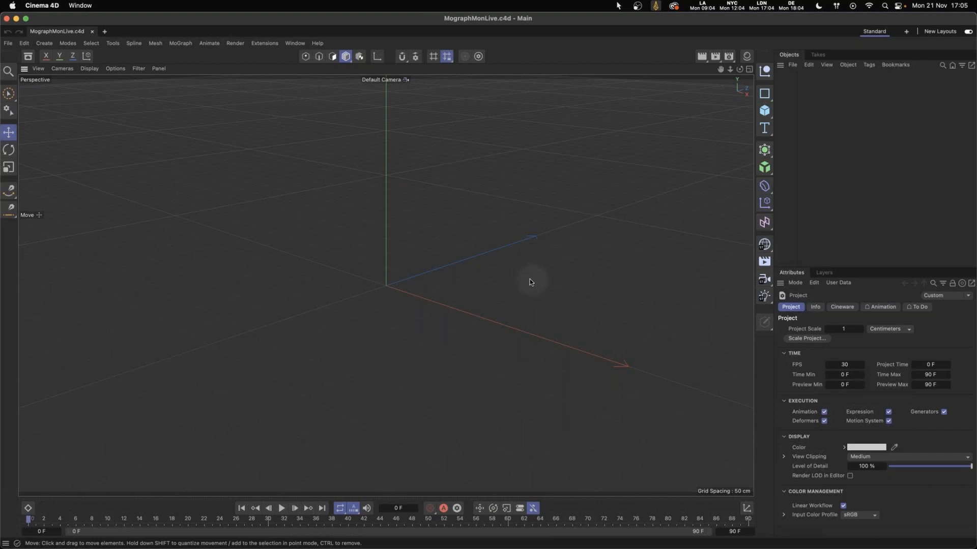
drag(764, 168, 819, 161)
drag(765, 203, 825, 182)
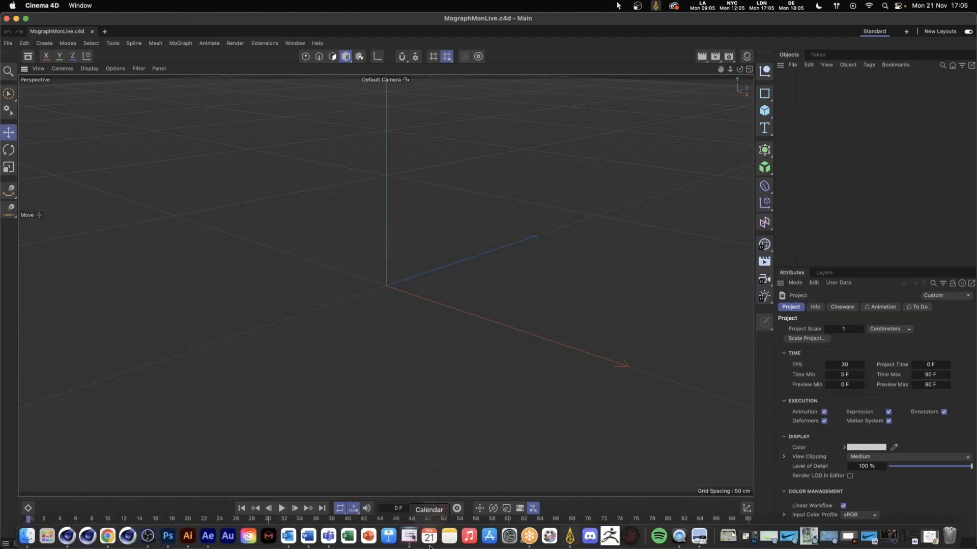
Bring up the DPPMonday.mp4 reference video in QuickTime Player and play the JUST DO IT animation.
mouse_move(787, 548)
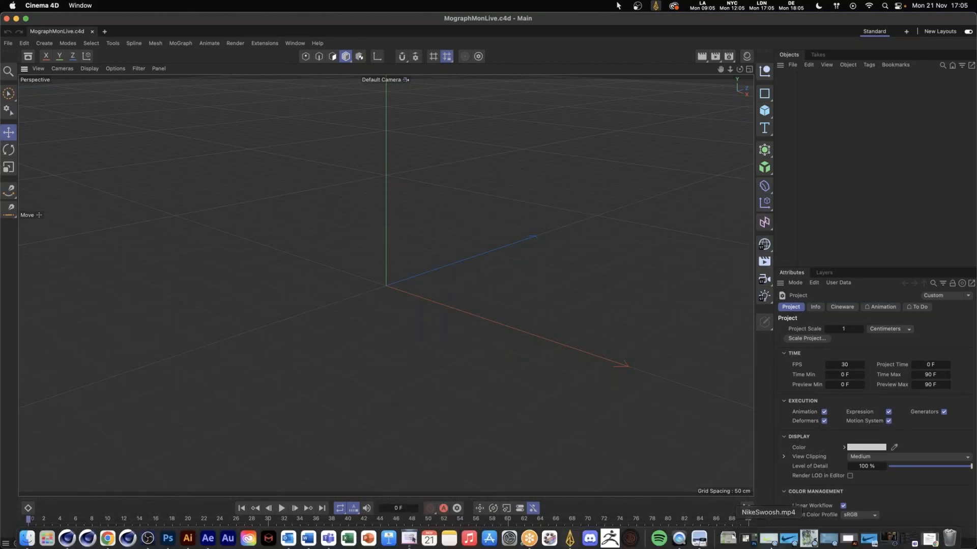
click(831, 537)
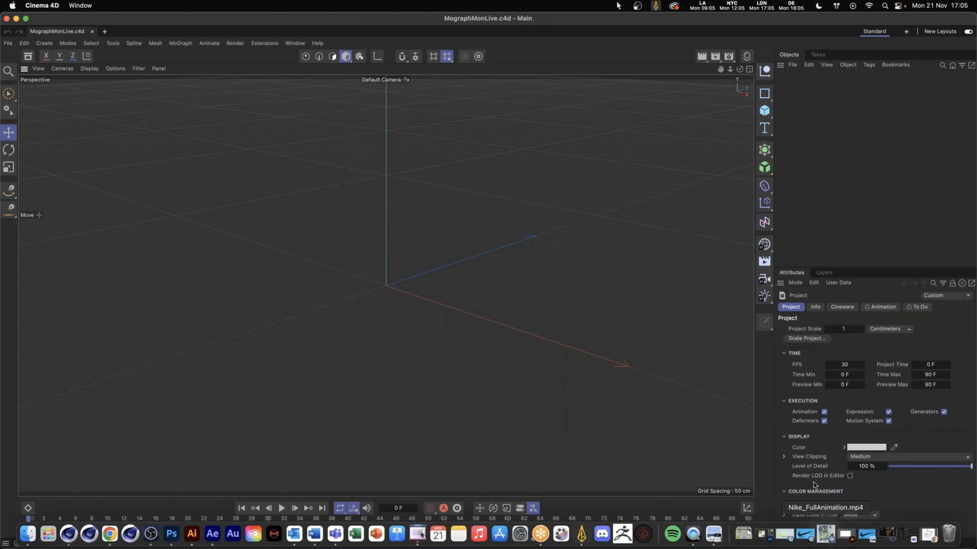
drag(537, 120, 322, 73)
drag(344, 367, 287, 367)
click(360, 352)
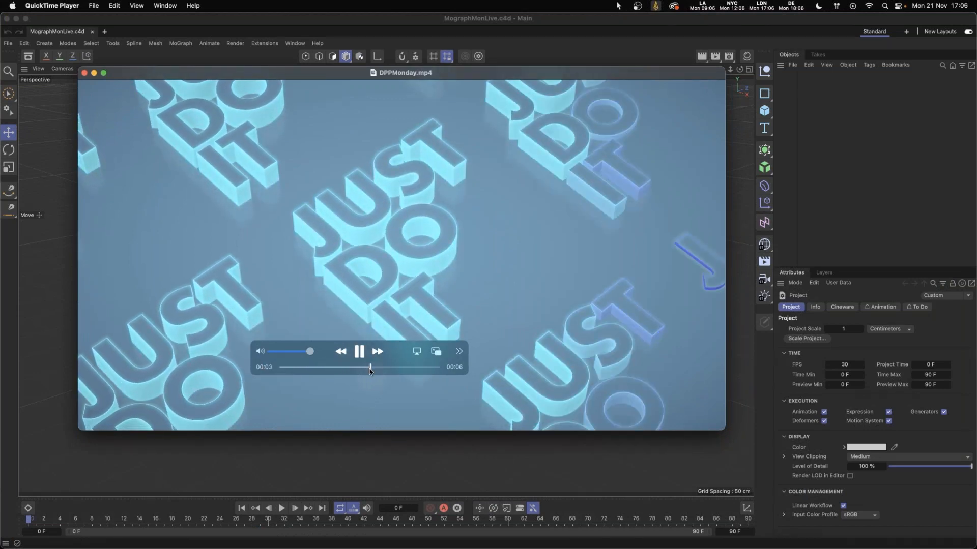
key(space)
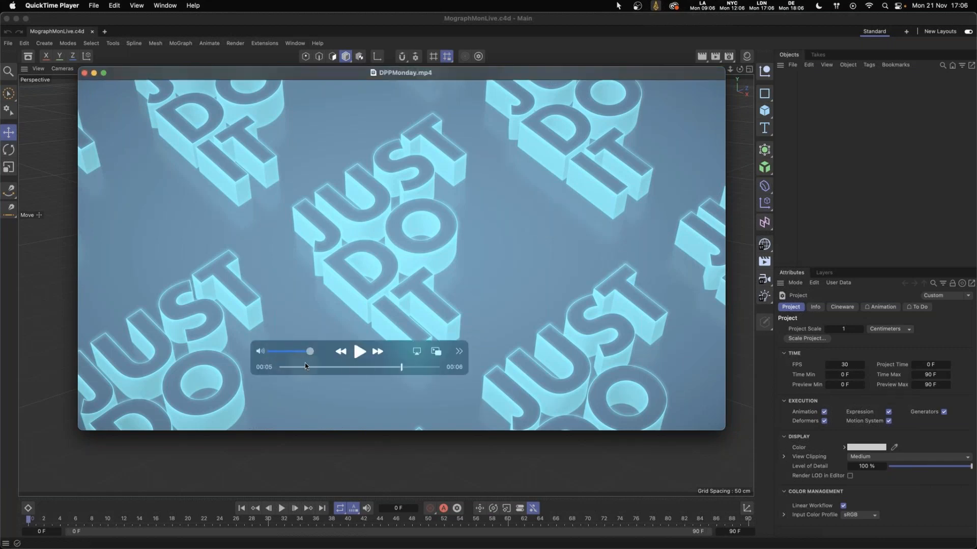
Scrub through the reveal of the JUST DO IT letters in the reference video, and return to Cinema 4D.
drag(288, 368, 340, 366)
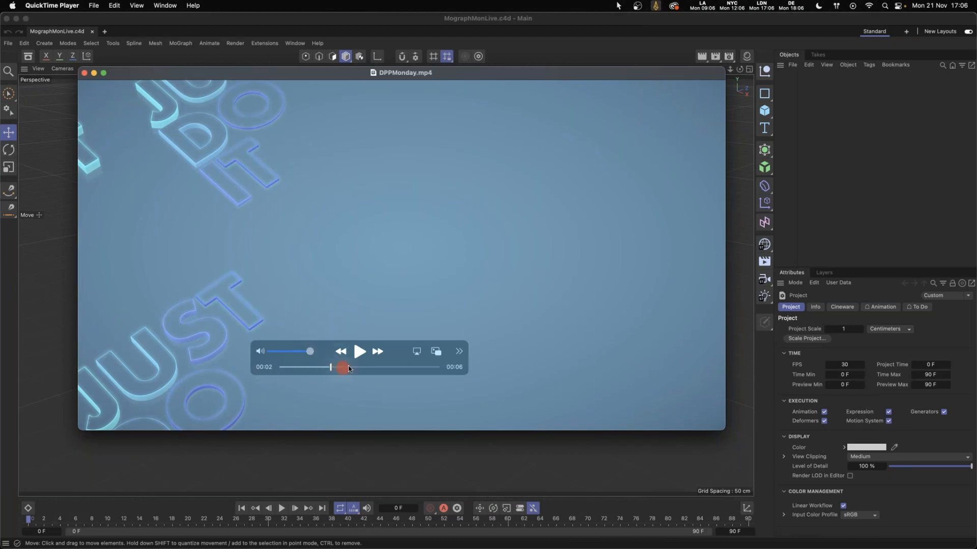
drag(330, 369, 352, 367)
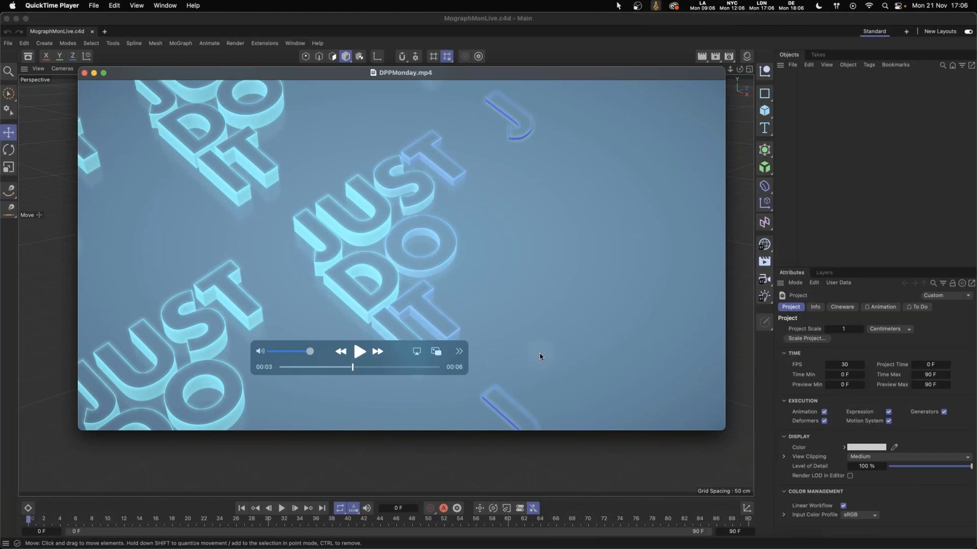
mouse_move(345, 365)
mouse_down()
mouse_move(304, 368)
mouse_move(341, 368)
mouse_up()
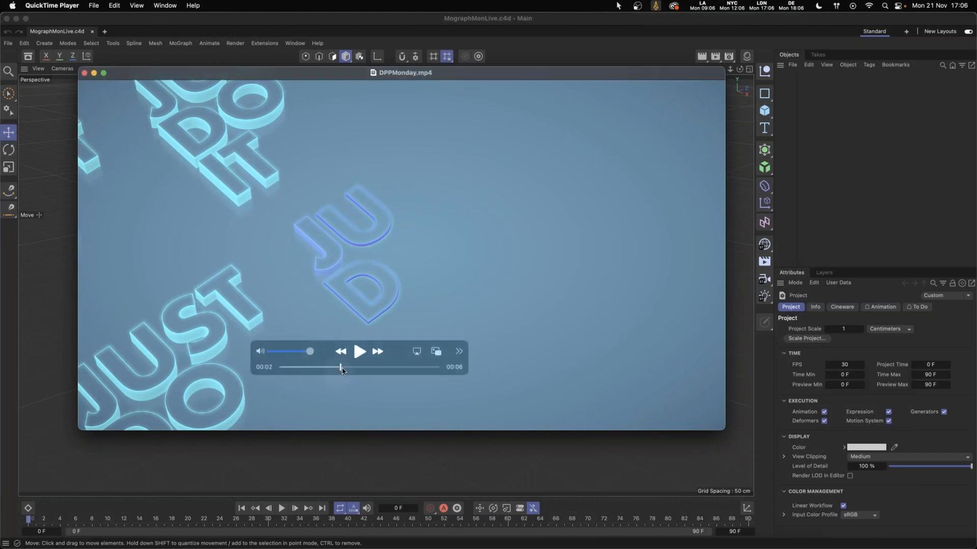
mouse_move(347, 367)
mouse_down()
mouse_move(368, 366)
mouse_move(332, 365)
mouse_move(382, 364)
mouse_move(350, 366)
mouse_up()
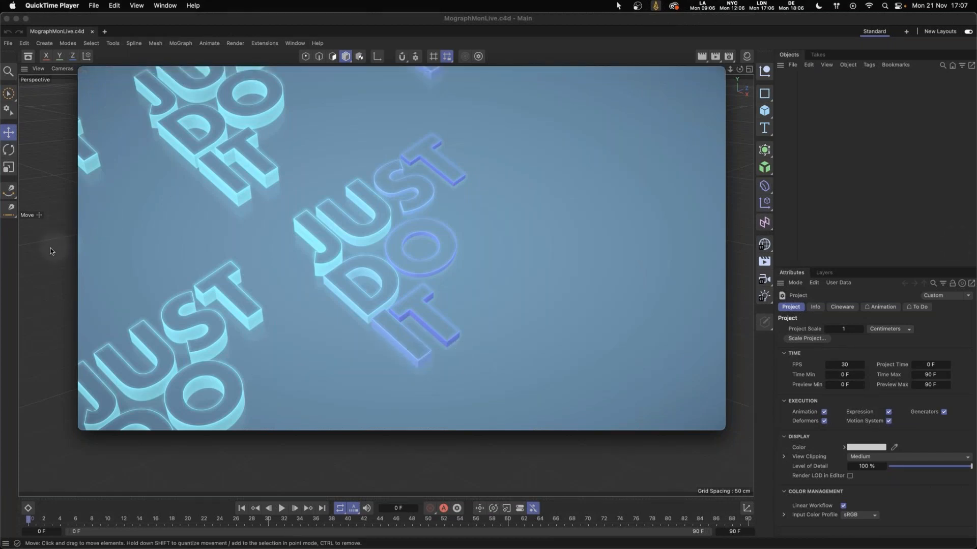
drag(168, 76, 976, 71)
click(235, 161)
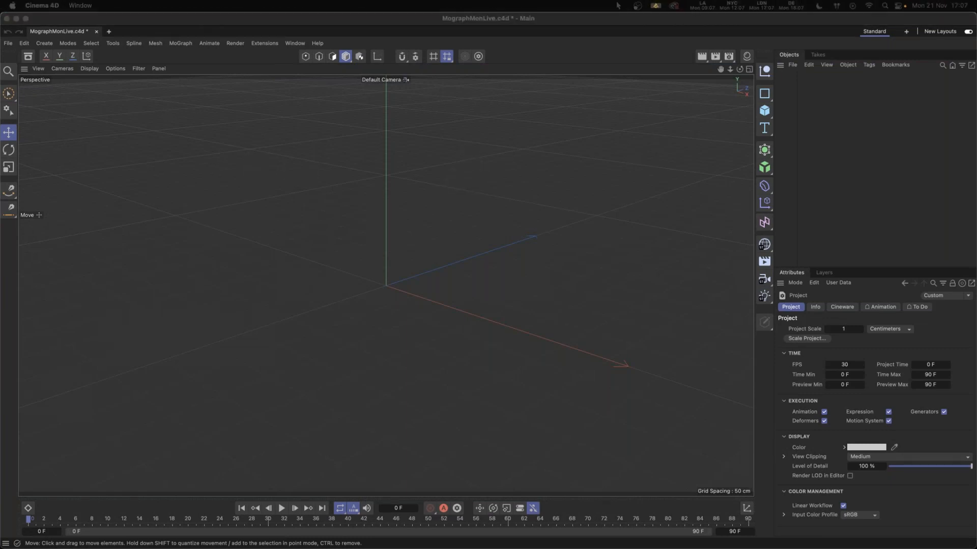
click(858, 411)
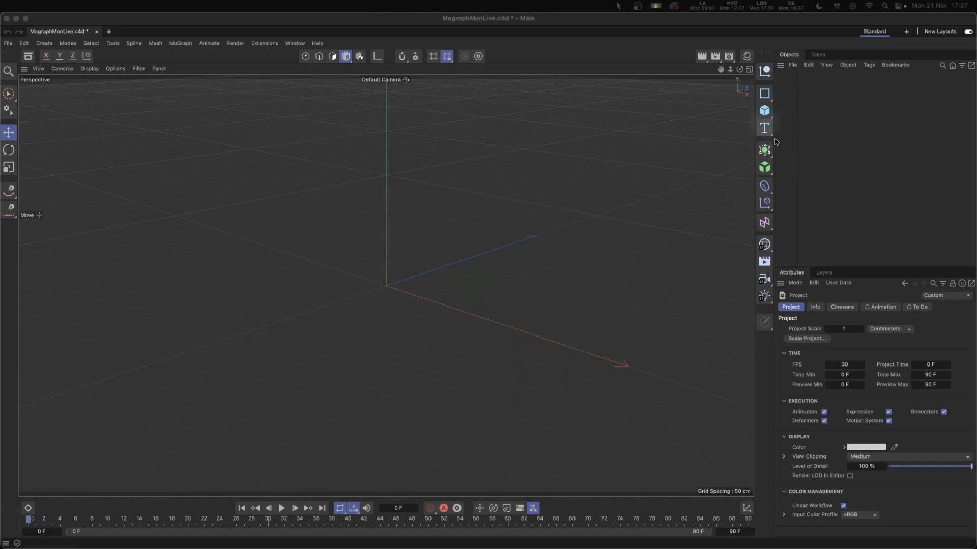
Add a text spline to the scene and set its text to JUST, DO and IT on three lines.
drag(764, 128, 810, 146)
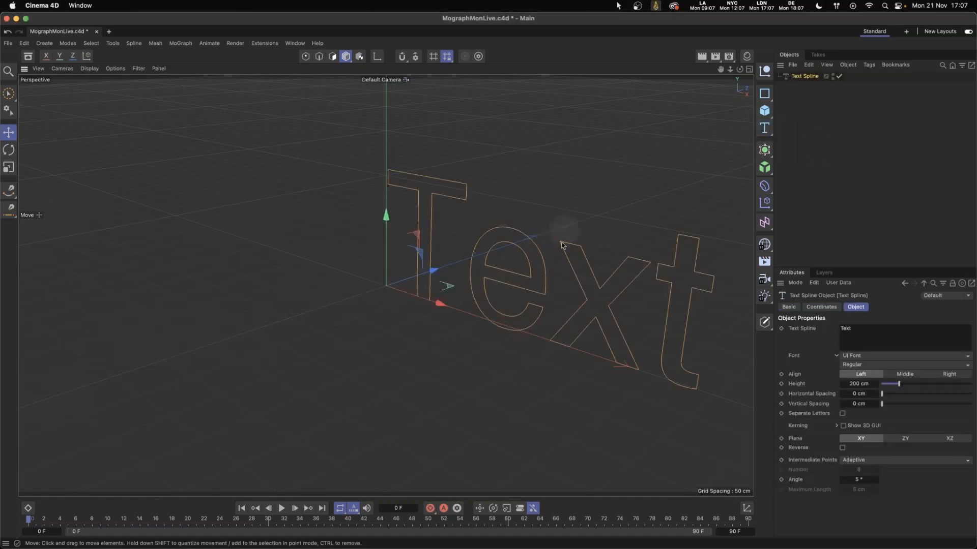
click(562, 246)
mouse_move(506, 260)
alt+mouse_down()
mouse_move(461, 255)
mouse_move(484, 268)
mouse_move(530, 255)
mouse_move(497, 262)
alt+mouse_up()
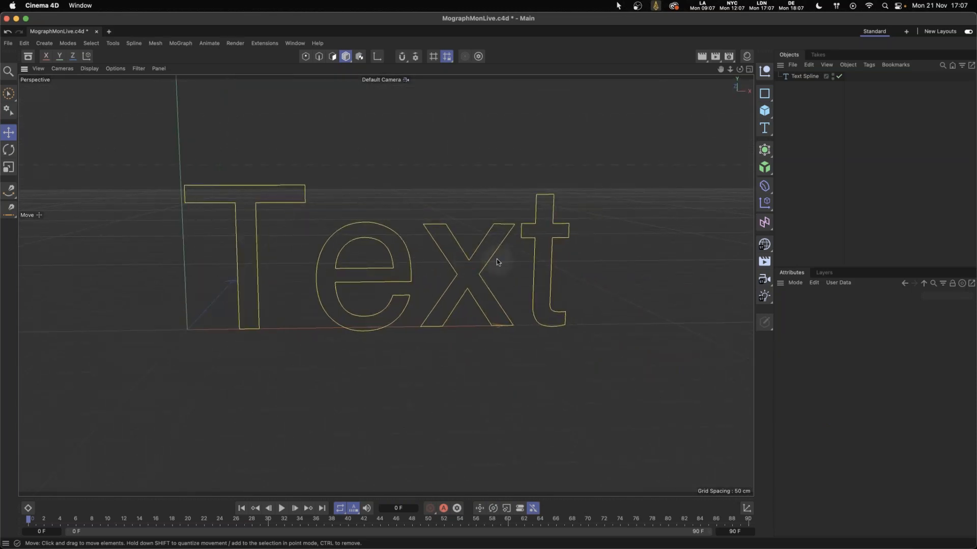
click(833, 78)
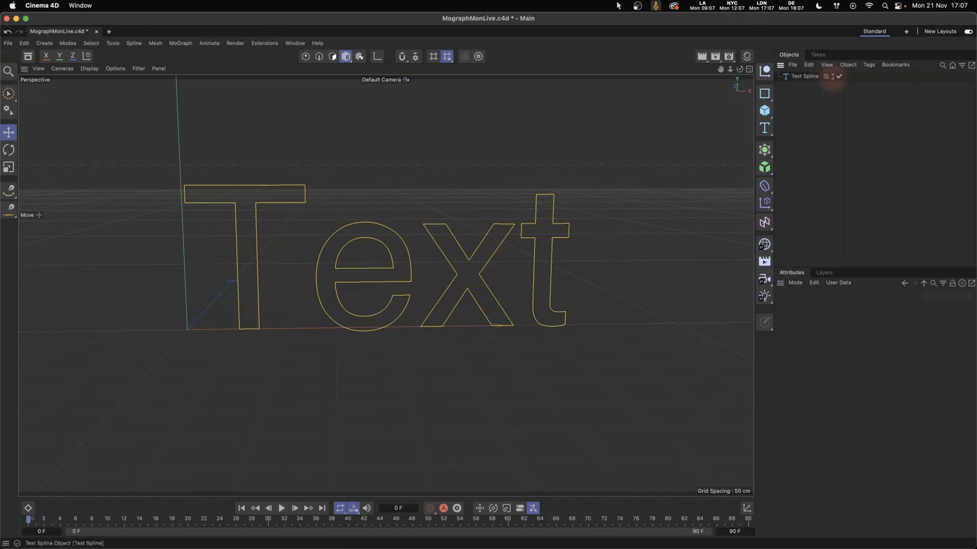
click(805, 77)
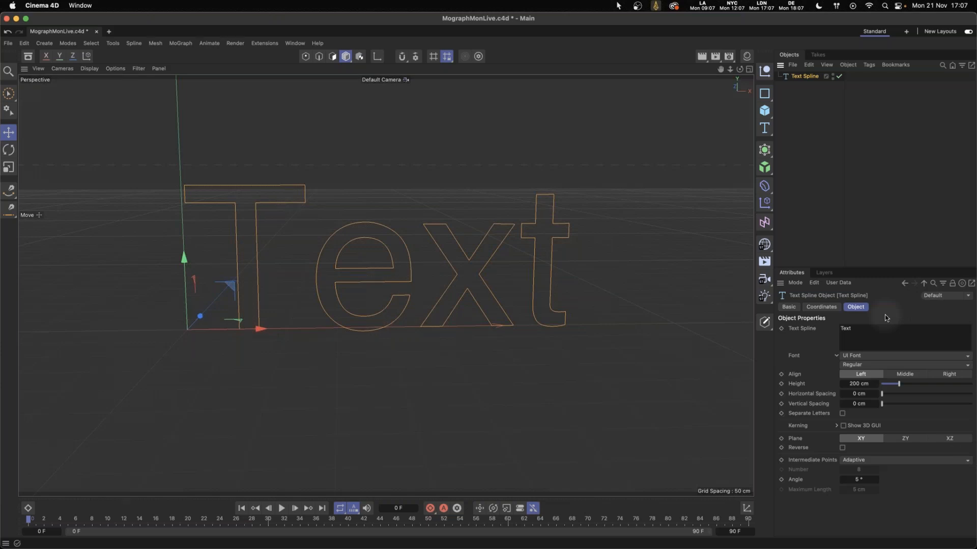
double_click(846, 328)
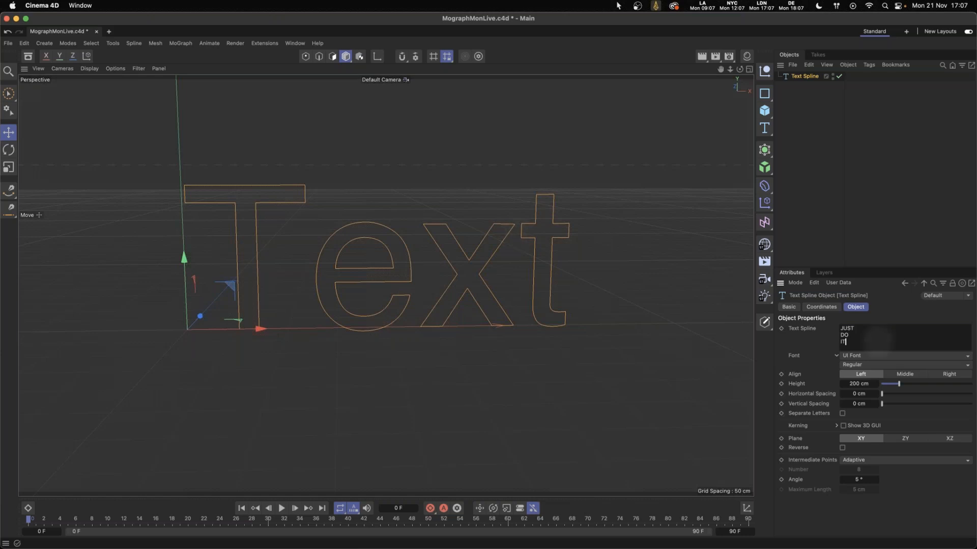
click(902, 319)
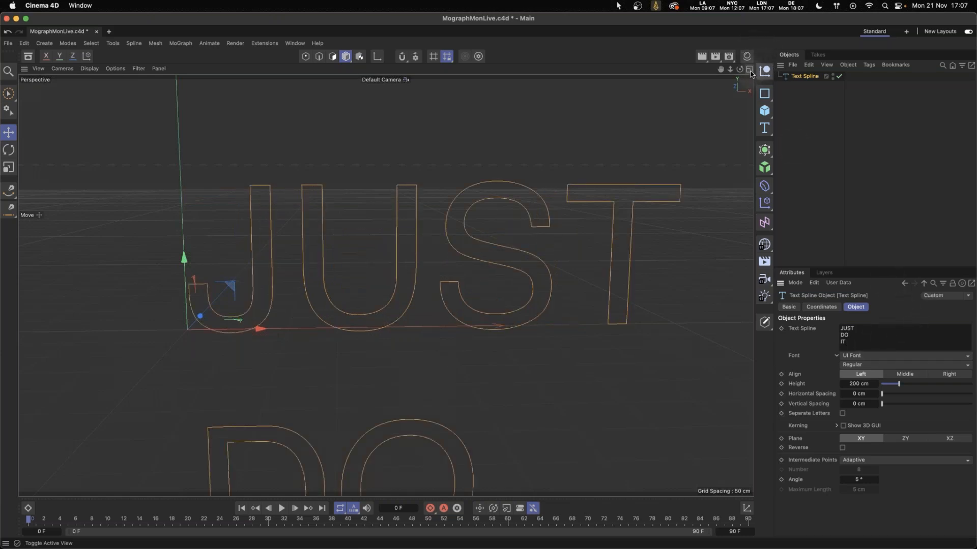
Maximize the Front view and frame the whole three-line text spline, leaving the spline at its original position.
click(749, 69)
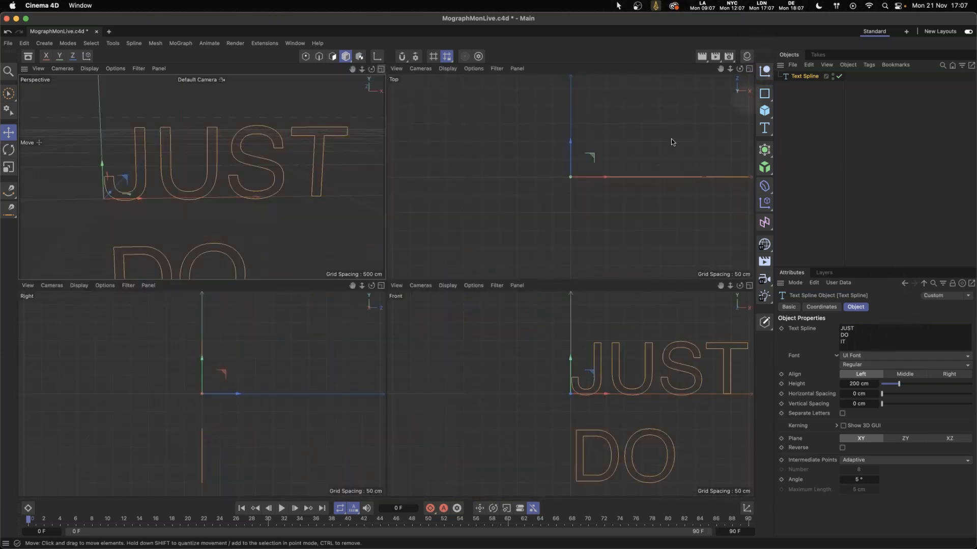
click(749, 286)
alt+right_drag(601, 318, 562, 325)
alt+middle_drag(585, 330, 510, 297)
drag(518, 311, 490, 295)
key(super+z)
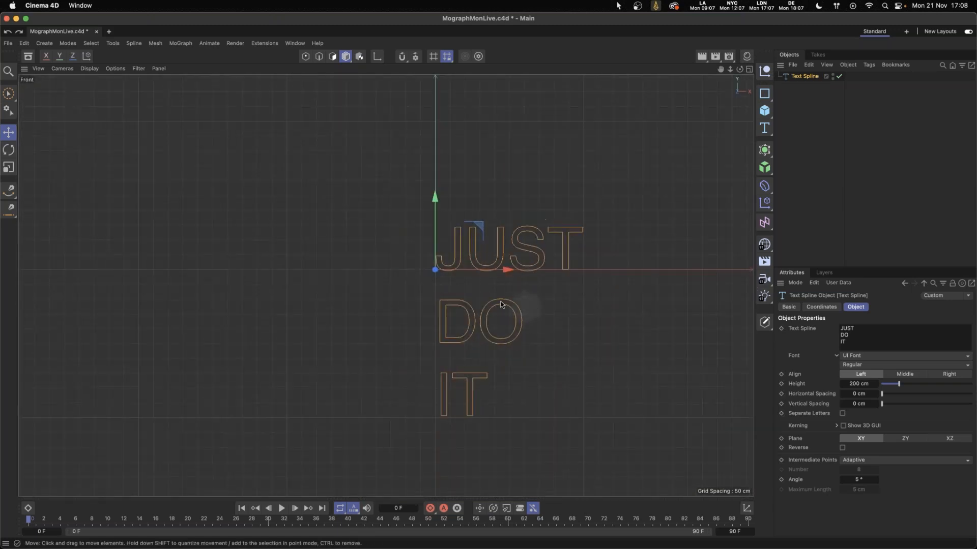
alt+middle_drag(537, 311, 451, 288)
alt+right_drag(477, 303, 491, 304)
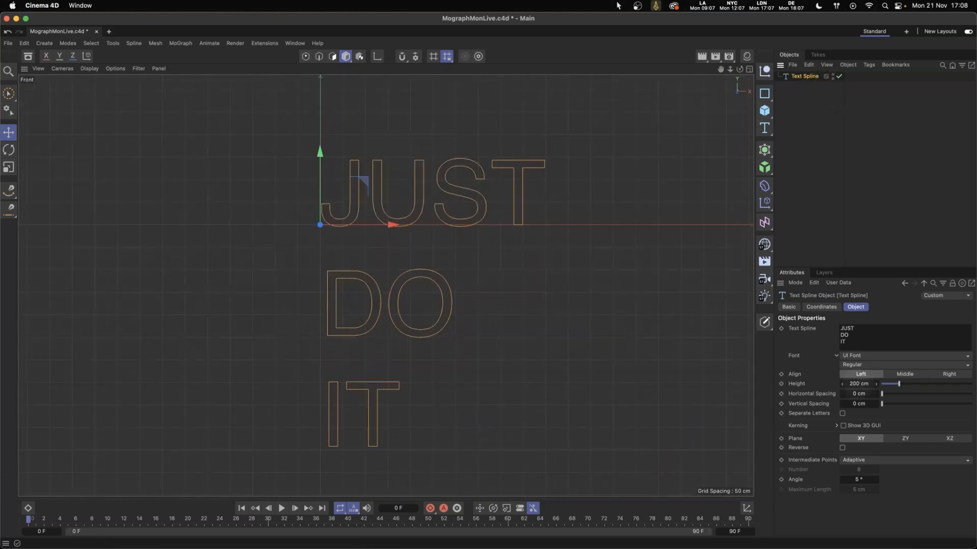
Set the font of the text spline to Futura PT Bold.
click(869, 356)
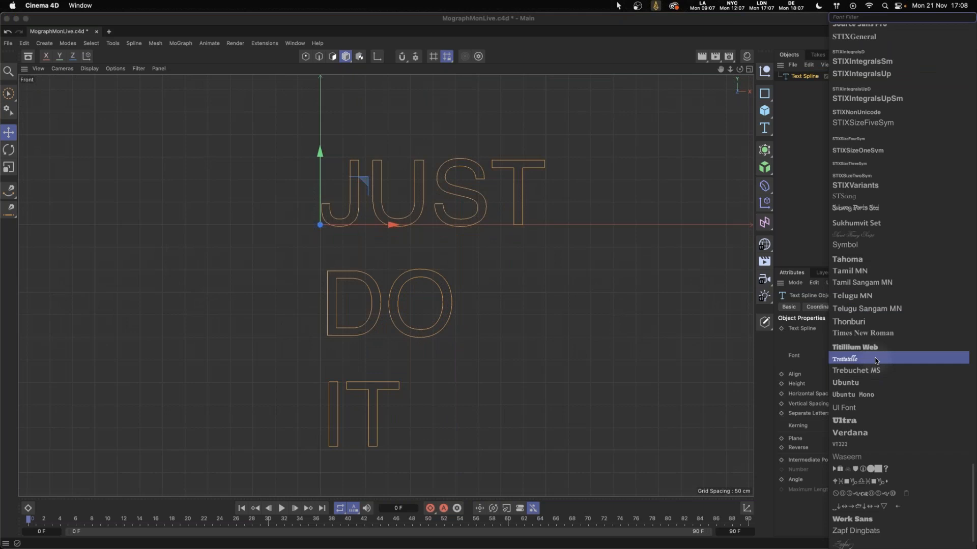
text(futura)
key(Down)
key(Down)
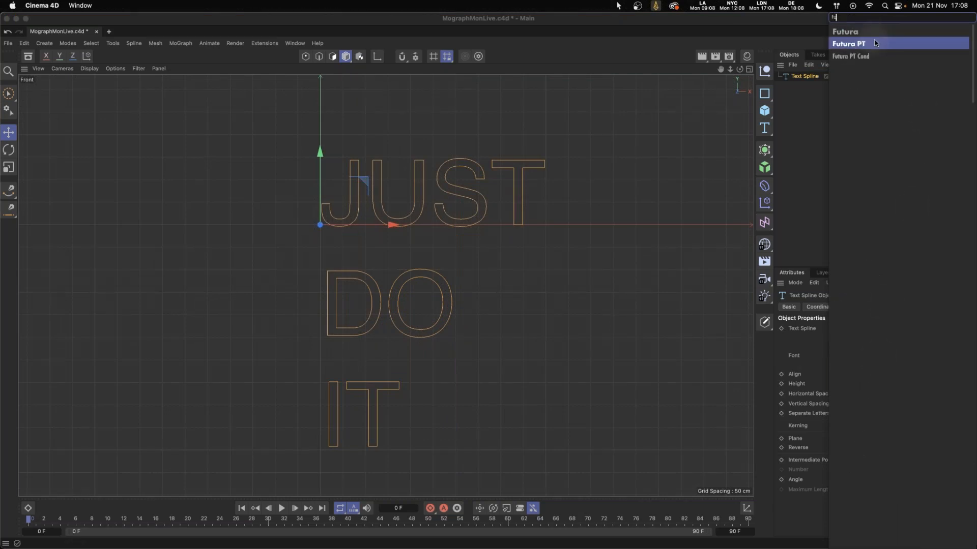
key(Return)
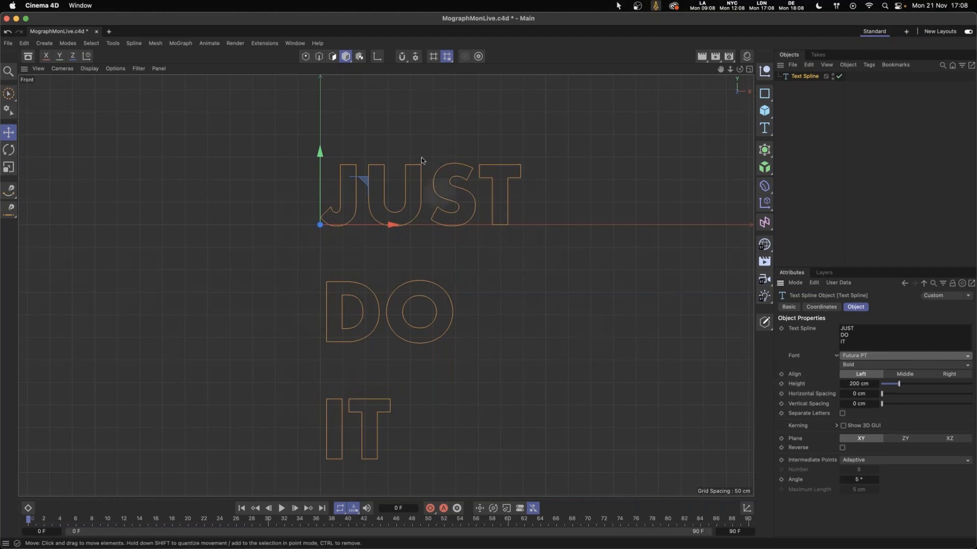
Set the text spline's height to 100 cm and frame all three lines in the Front view.
click(870, 383)
key(Return)
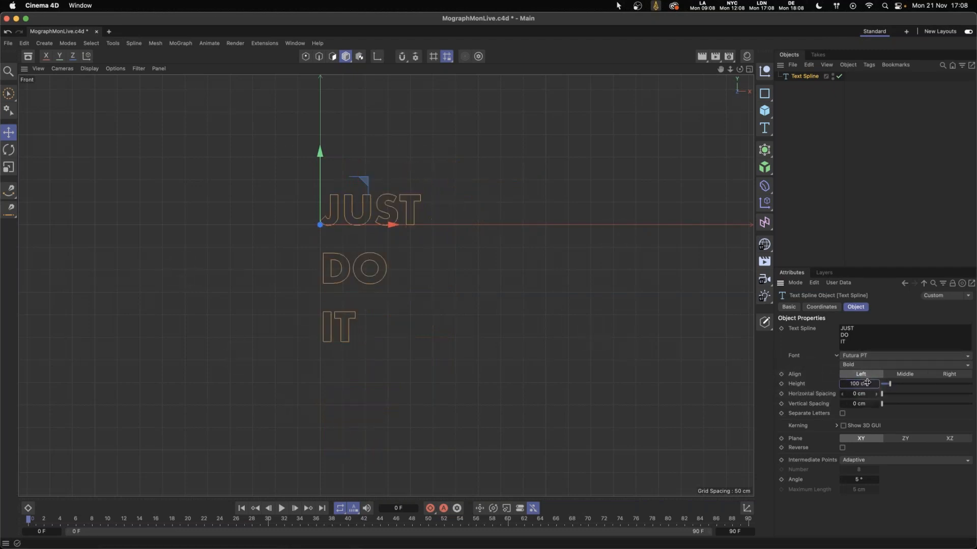
click(341, 260)
alt+right_drag(362, 259, 381, 253)
alt+middle_drag(381, 255, 389, 278)
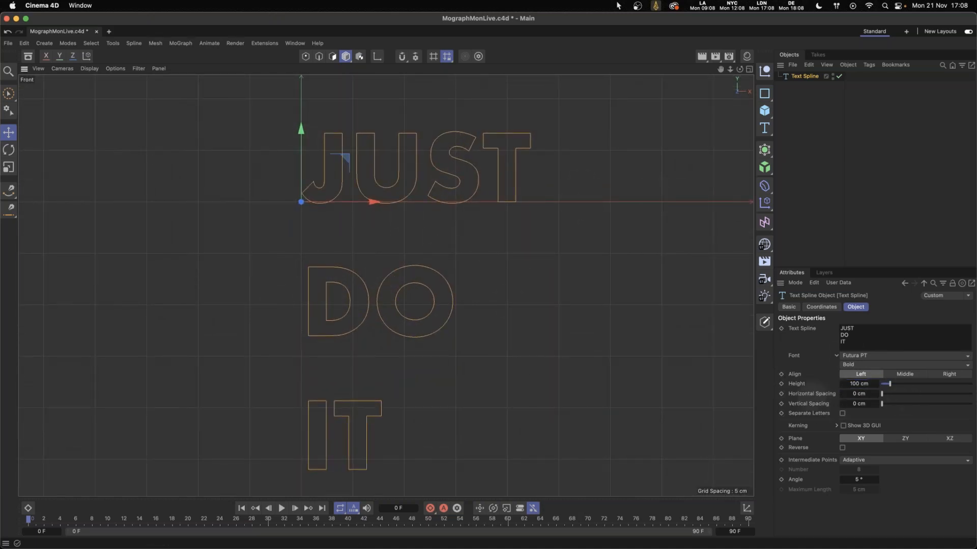
Tighten the line spacing of the text spline by setting its vertical spacing to -55 cm.
drag(882, 394, 859, 404)
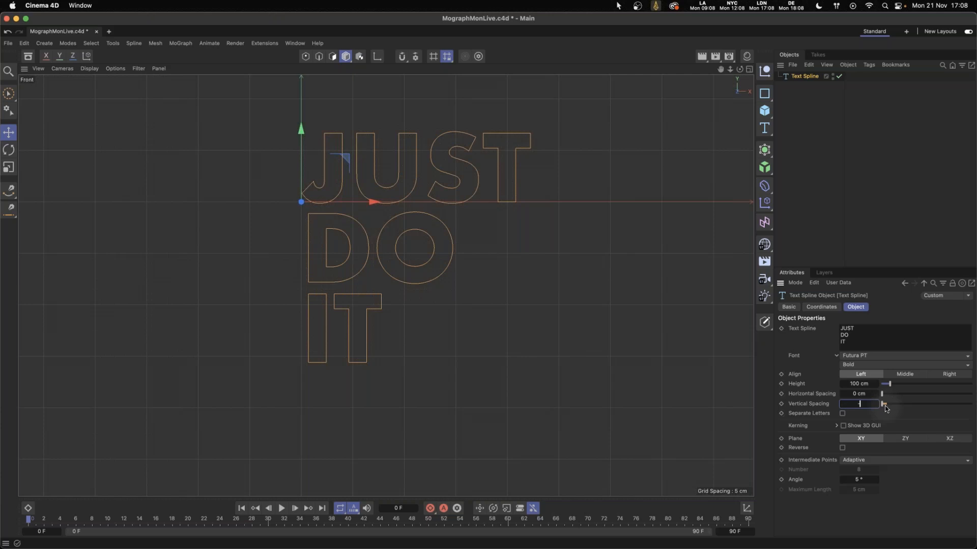
text(-55)
key(Return)
Show the 3D kerning controls and shift the DO line back until the D aligns with the edge of the J above.
alt+right_drag(342, 237, 262, 168)
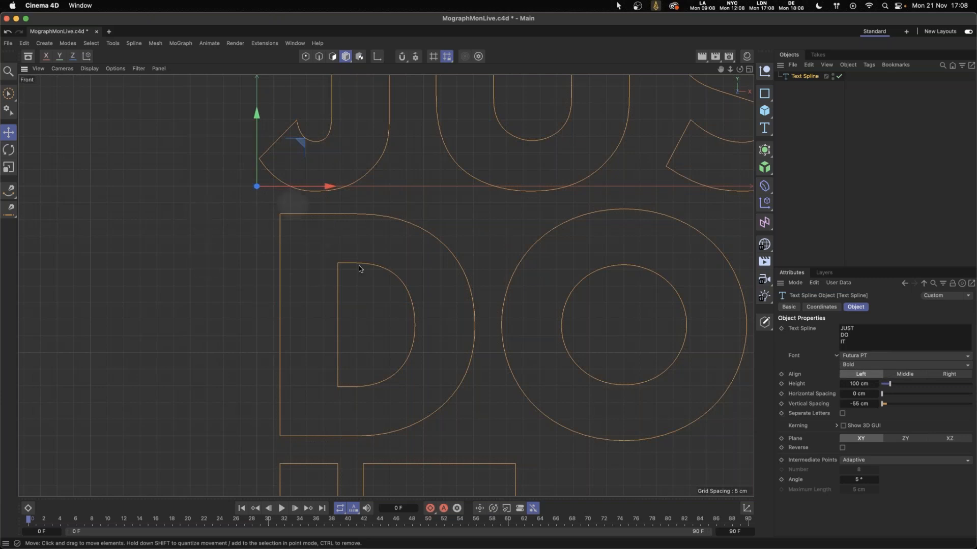
scroll(381, 247, down, 3)
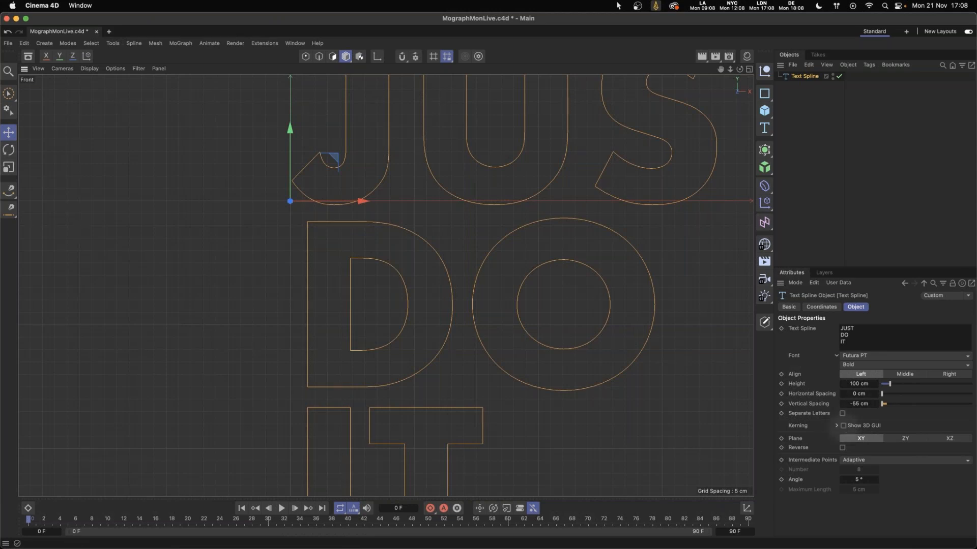
click(845, 426)
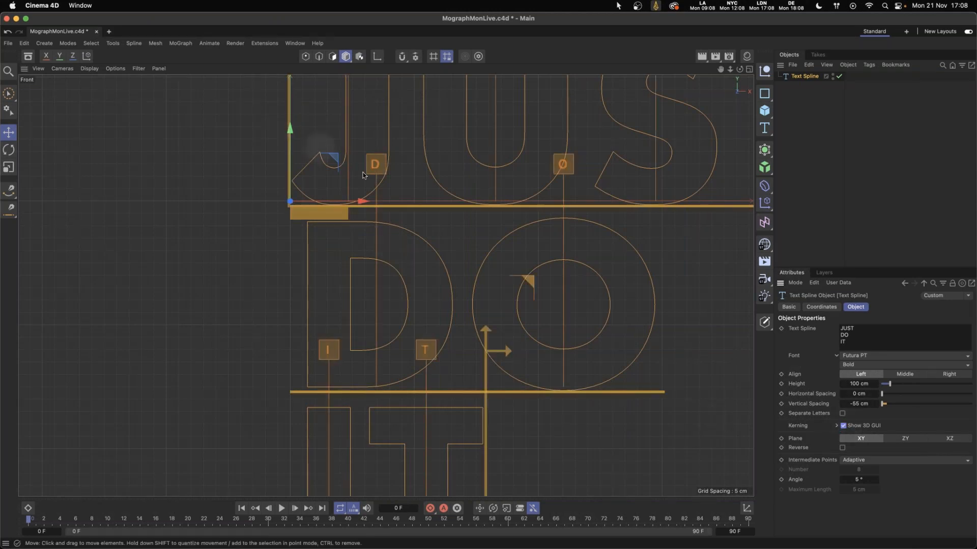
drag(373, 167, 363, 169)
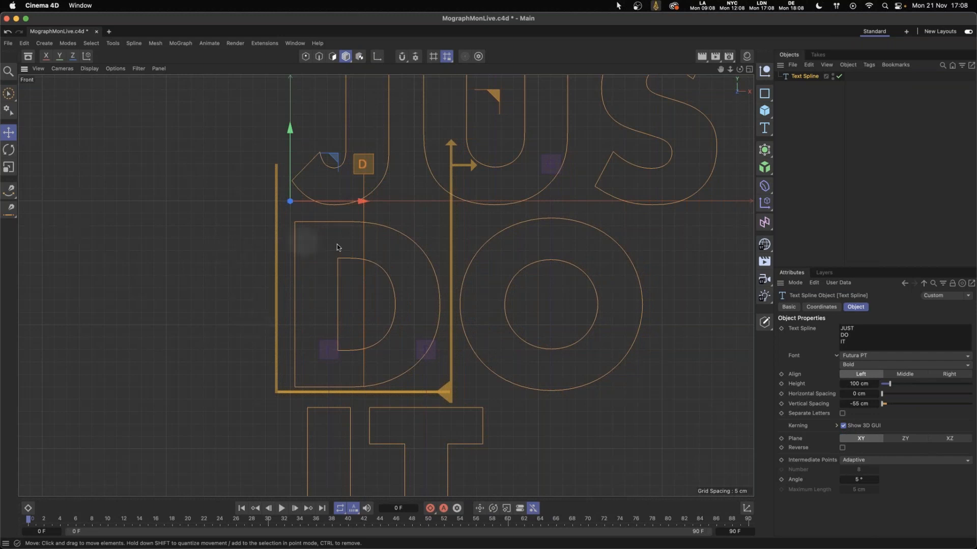
Select the I of the last line for kerning, shift the line into alignment with the D above, and hide the 3D kerning controls.
mouse_move(455, 295)
alt+middle_down()
mouse_move(465, 268)
mouse_move(453, 219)
alt+middle_up()
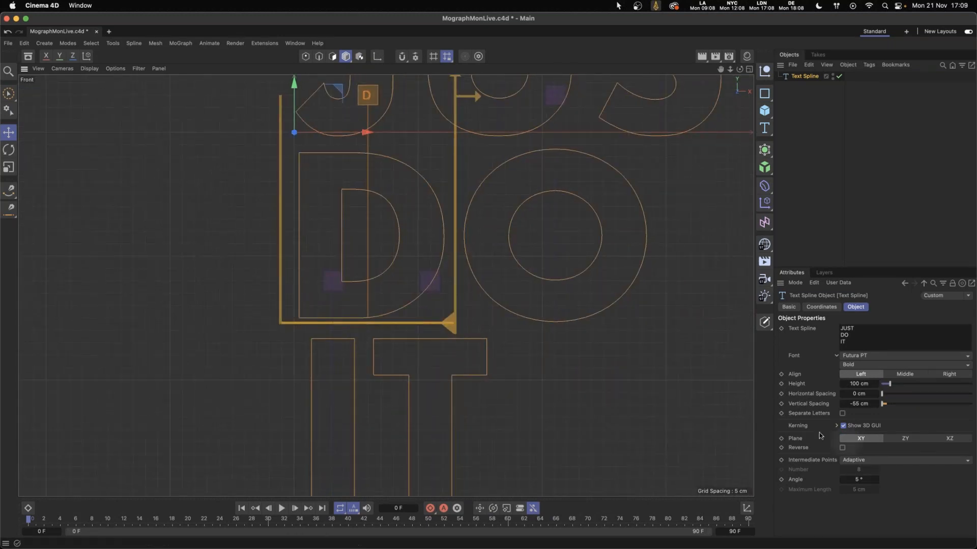
click(837, 427)
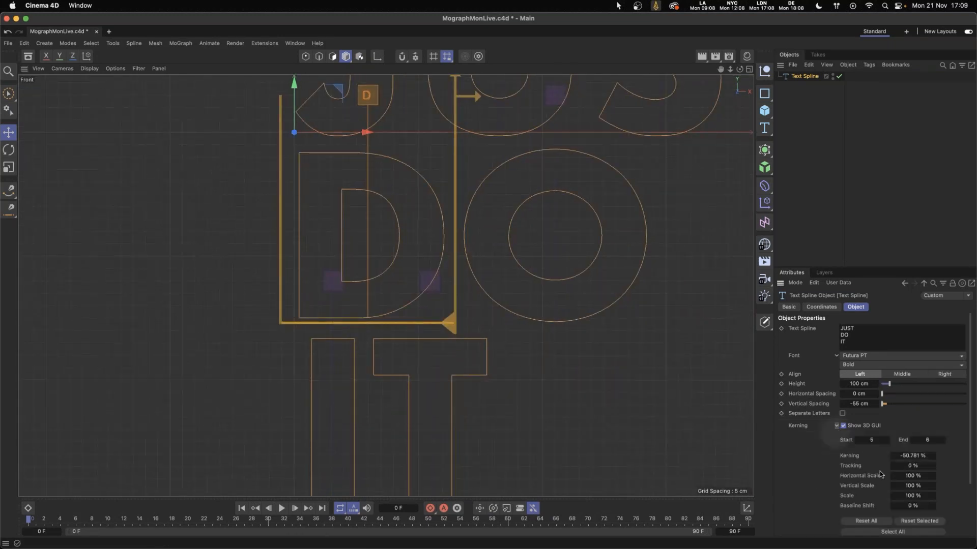
click(888, 443)
click(888, 442)
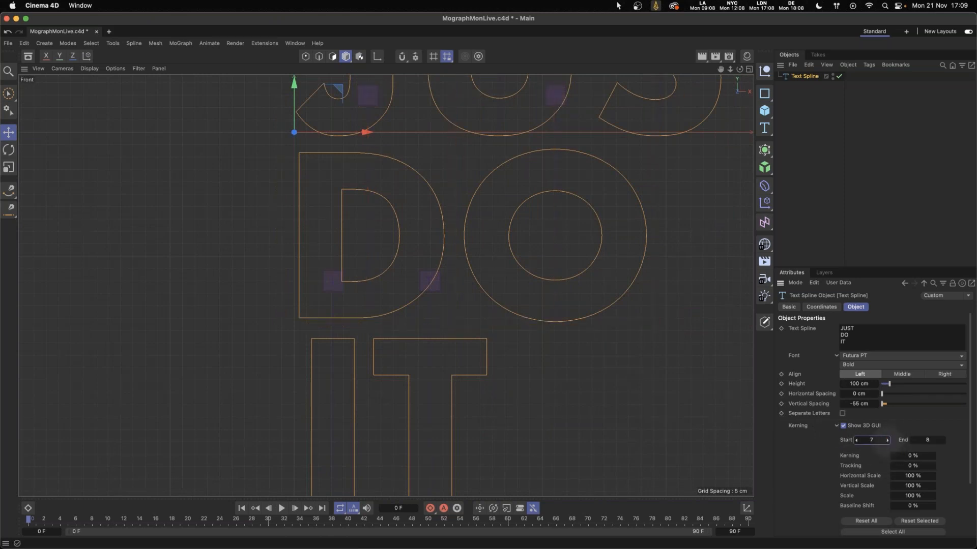
click(888, 442)
alt+middle_drag(425, 379, 461, 312)
drag(361, 221, 349, 222)
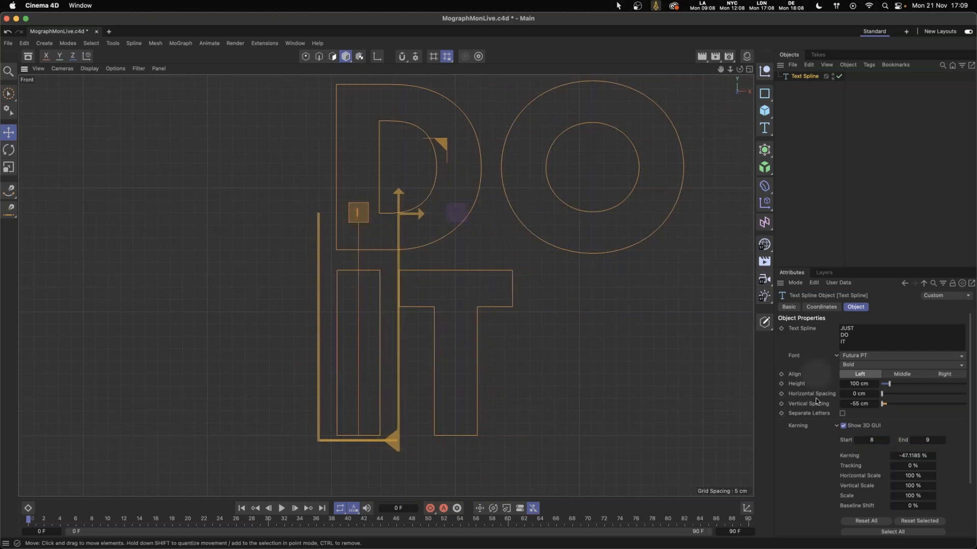
click(843, 426)
Leave the maximized Front view and maximize the Perspective view with the text spline selected.
scroll(559, 295, down, 4)
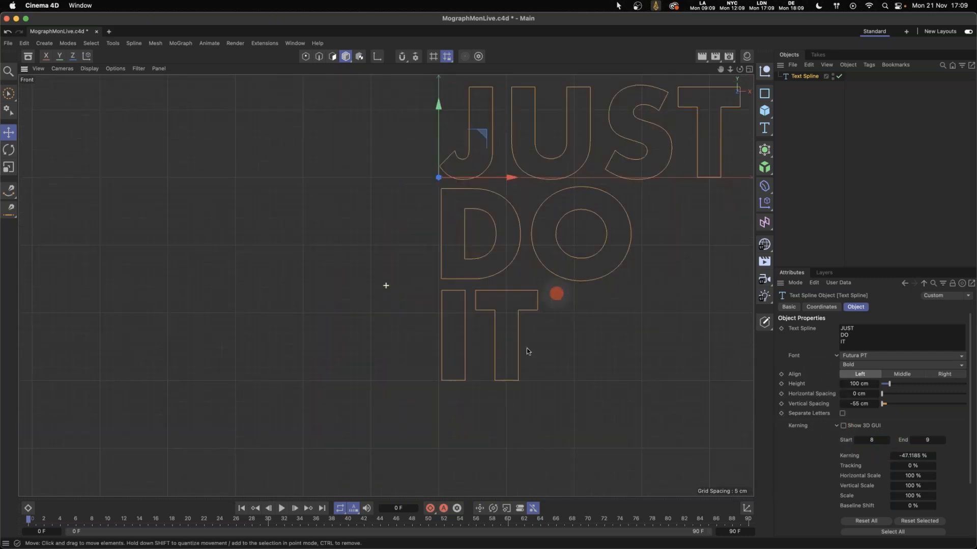
alt+middle_drag(557, 293, 514, 367)
click(809, 175)
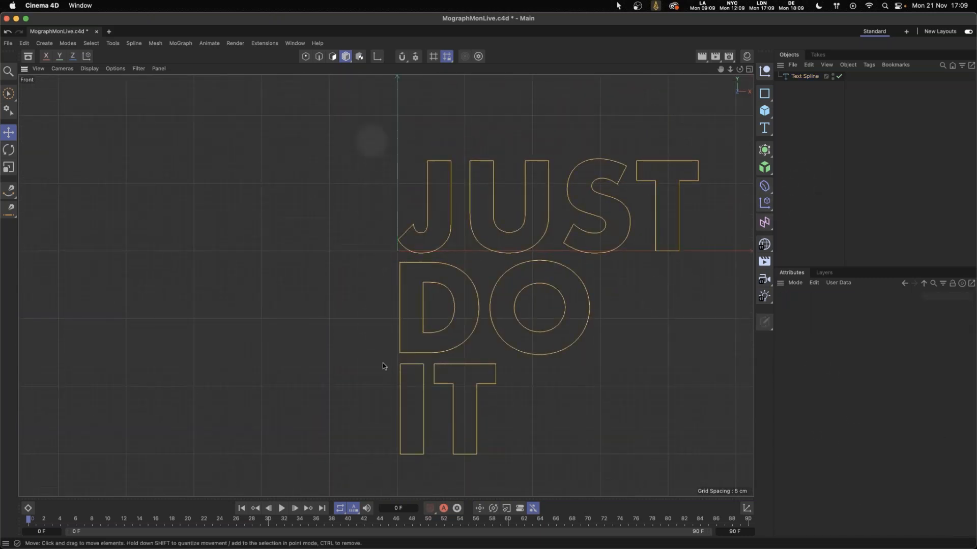
click(809, 78)
click(749, 69)
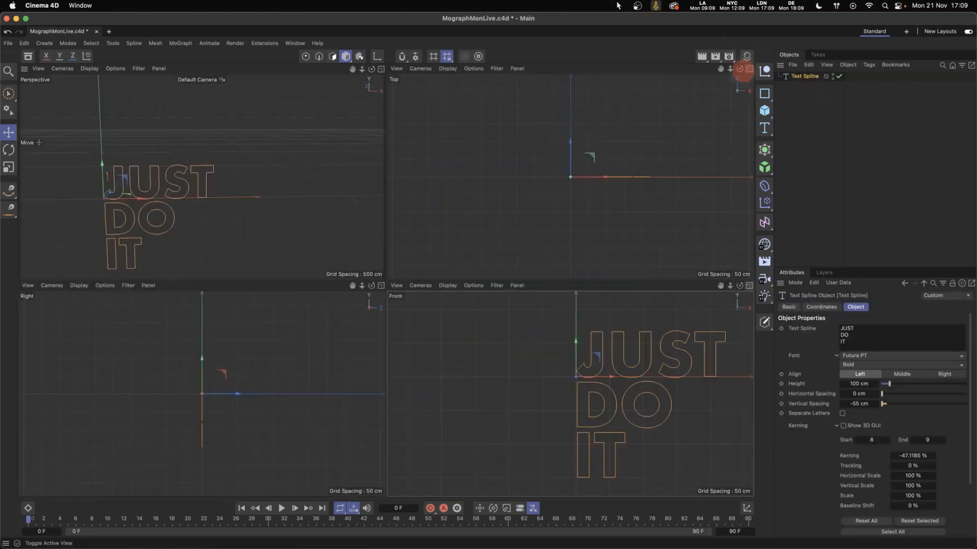
click(381, 69)
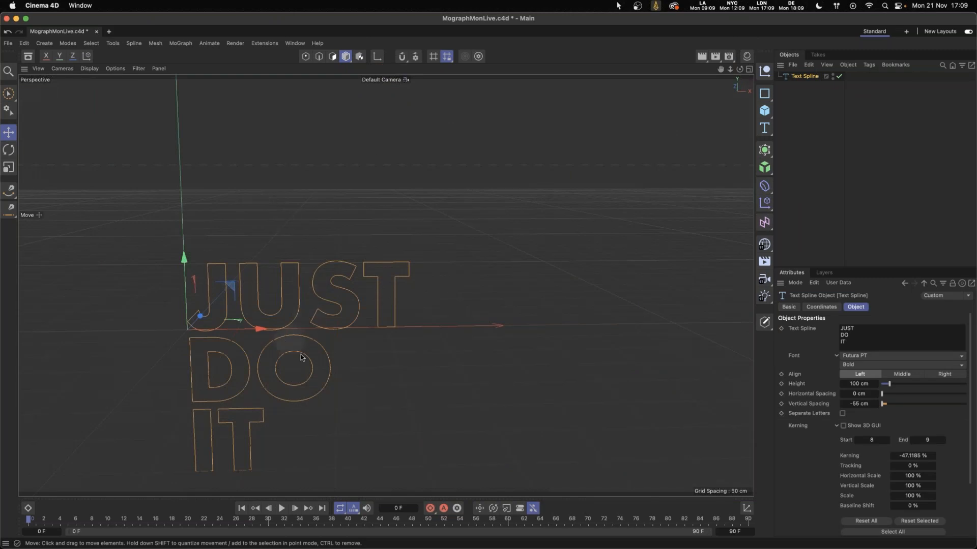
Hide the grid in the Perspective view and keep the text spline selected.
alt+middle_drag(344, 353, 452, 283)
alt+drag(370, 288, 402, 297)
click(138, 68)
click(155, 127)
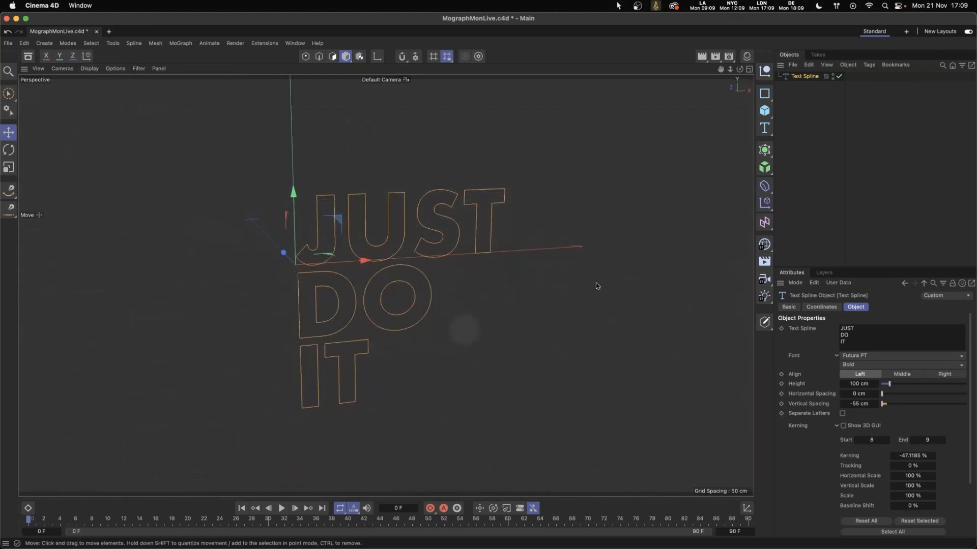
click(820, 86)
click(792, 78)
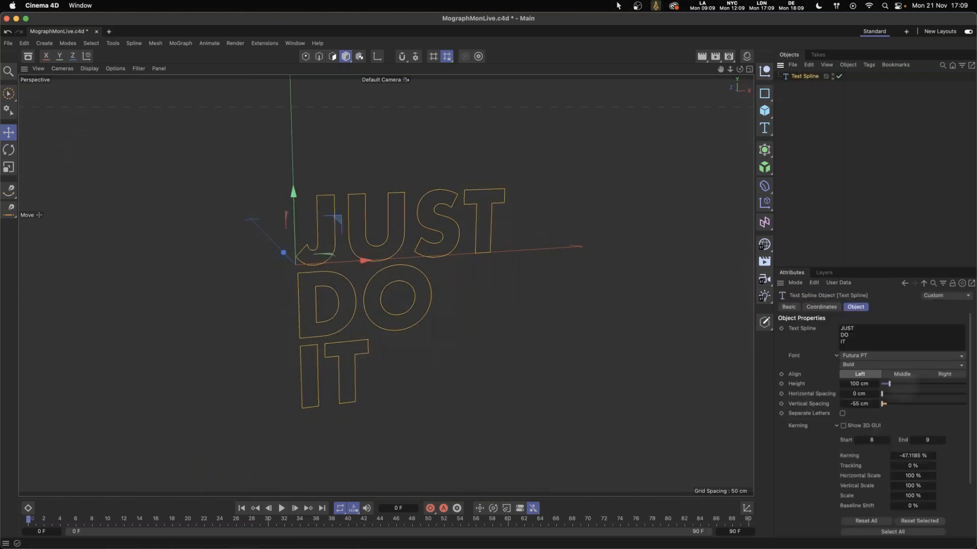
Collapse the kerning settings and lay the text spline flat by setting its plane to XZ.
click(837, 425)
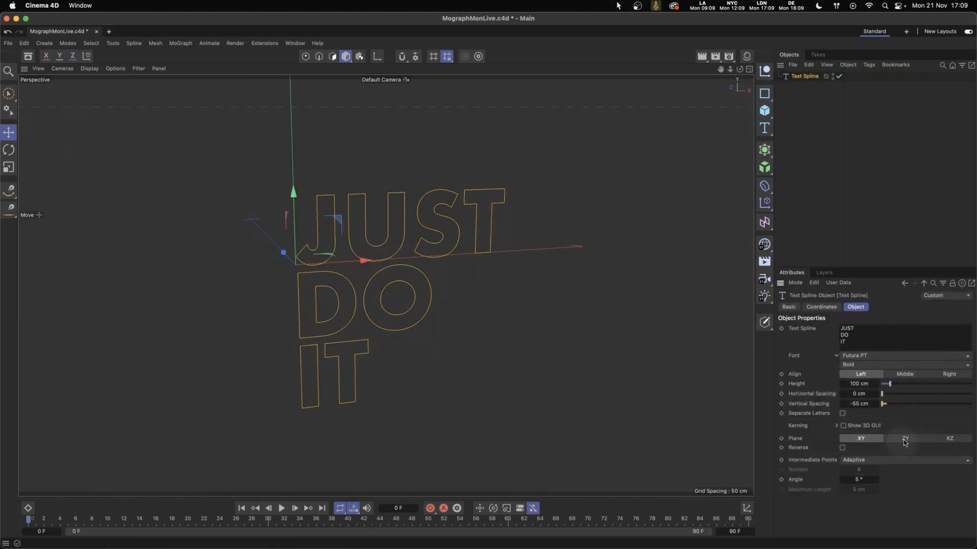
click(949, 438)
click(865, 439)
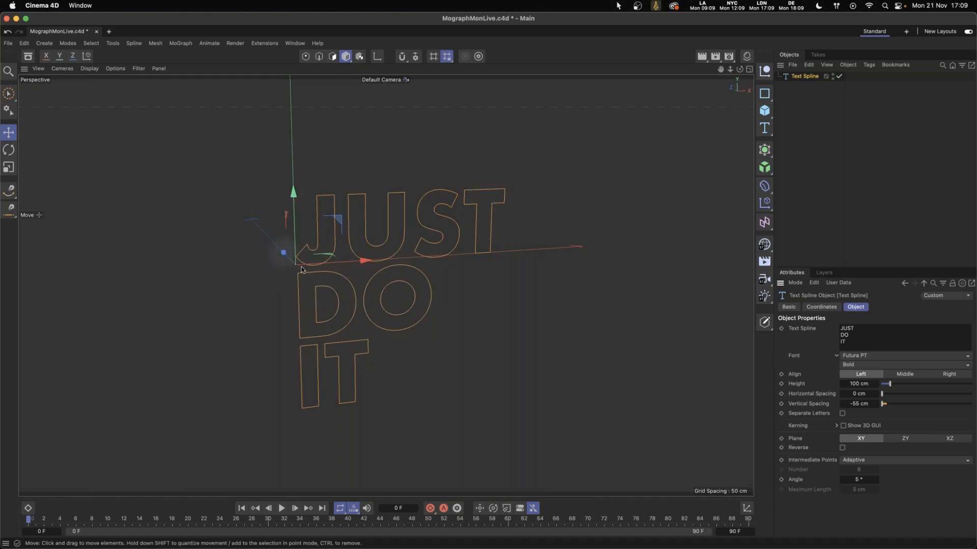
alt+drag(301, 257, 337, 266)
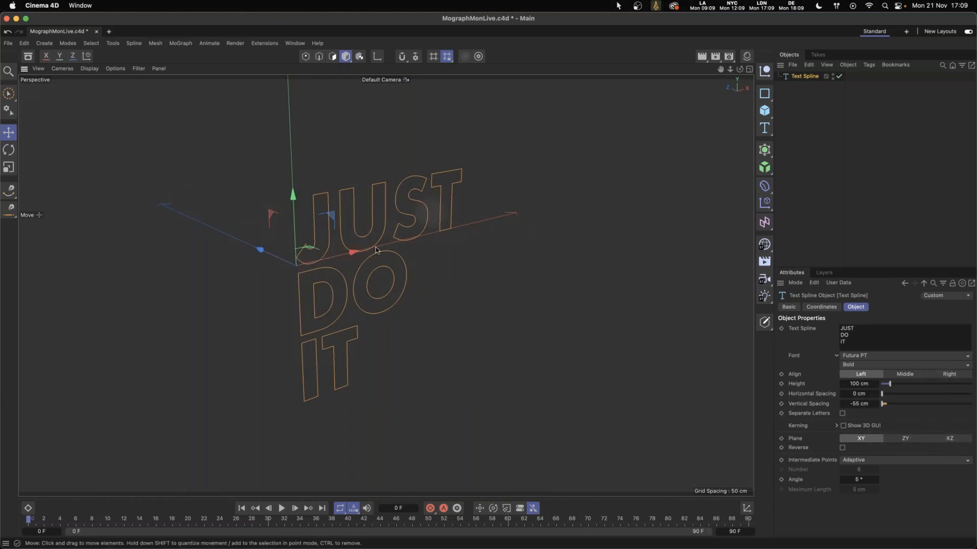
click(948, 439)
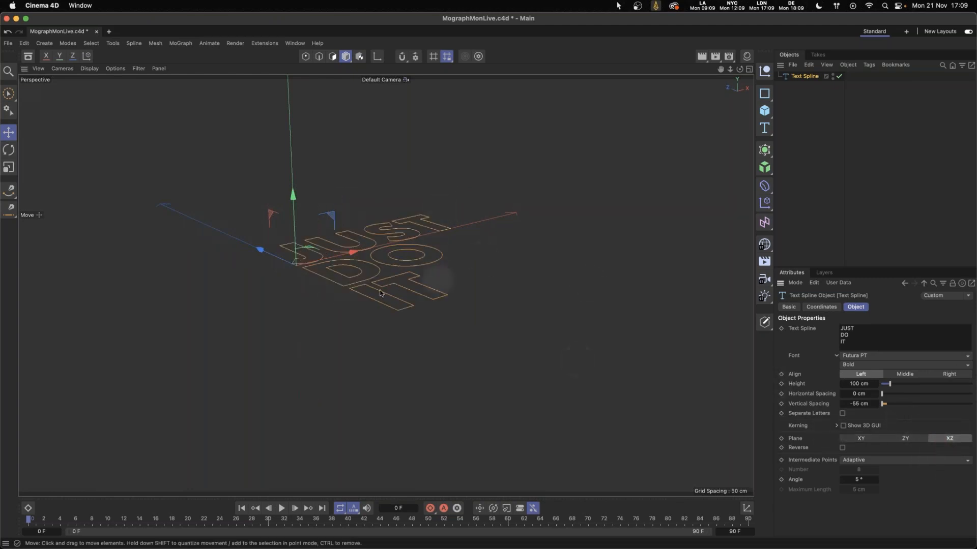
alt+drag(383, 295, 399, 318)
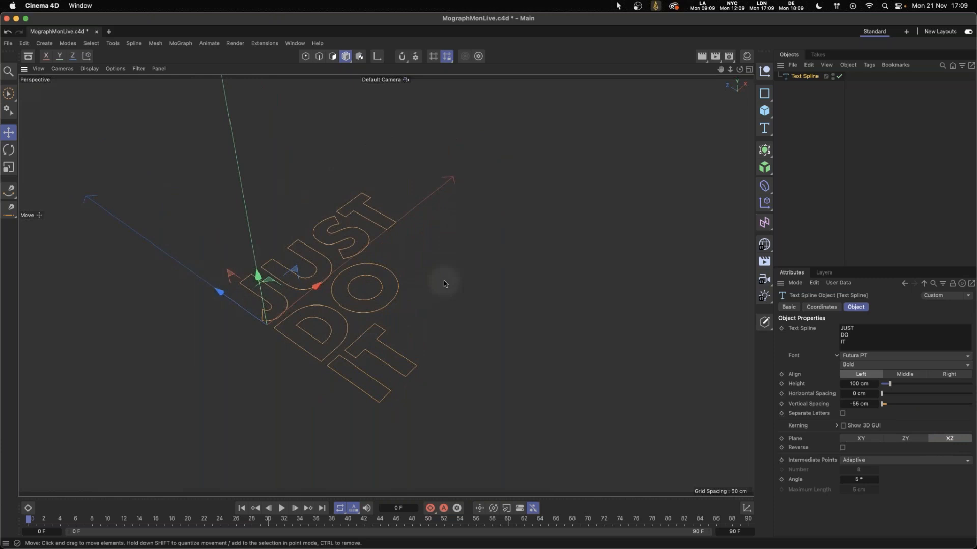
Look over the reference video again, and test-render the unextruded text spline to the Picture Viewer.
drag(974, 153, 451, 104)
drag(259, 106, 976, 132)
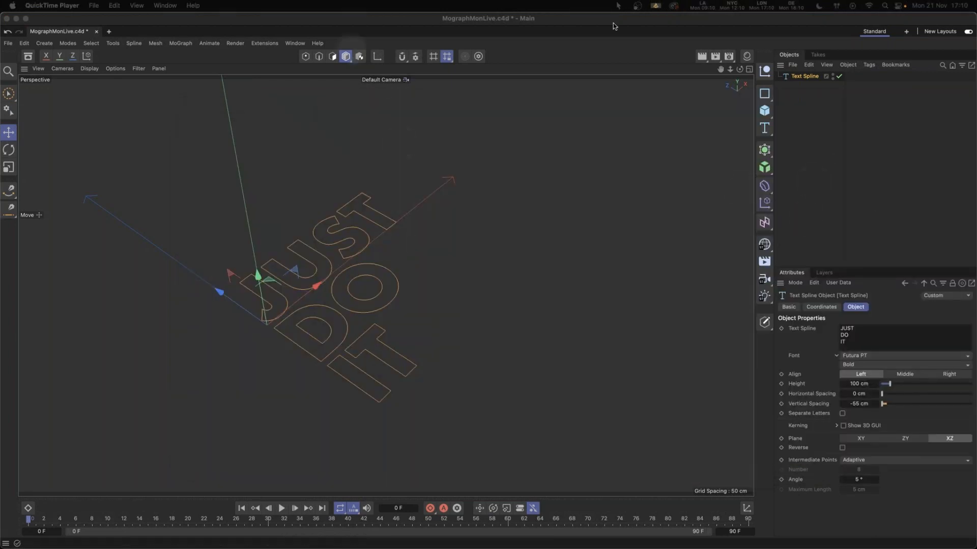
click(720, 56)
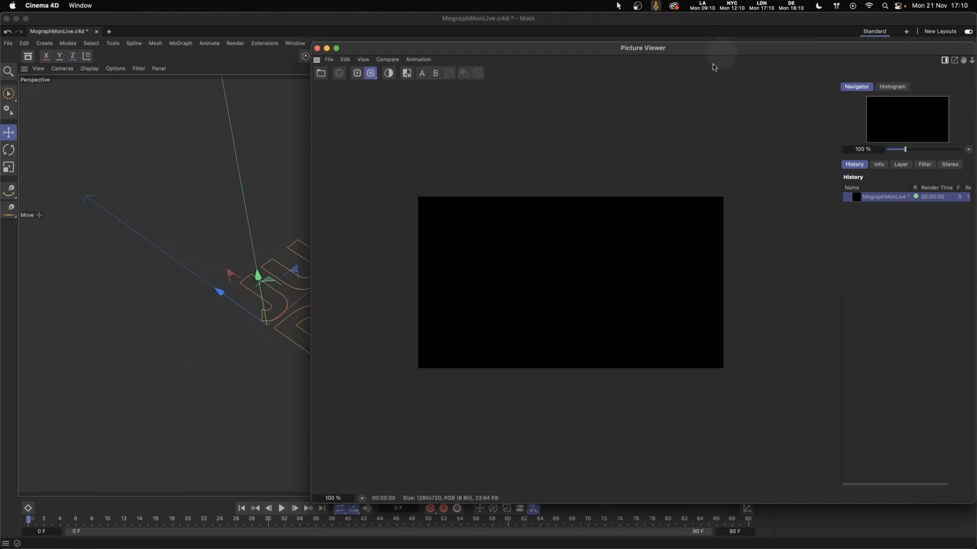
drag(708, 117, 649, 66)
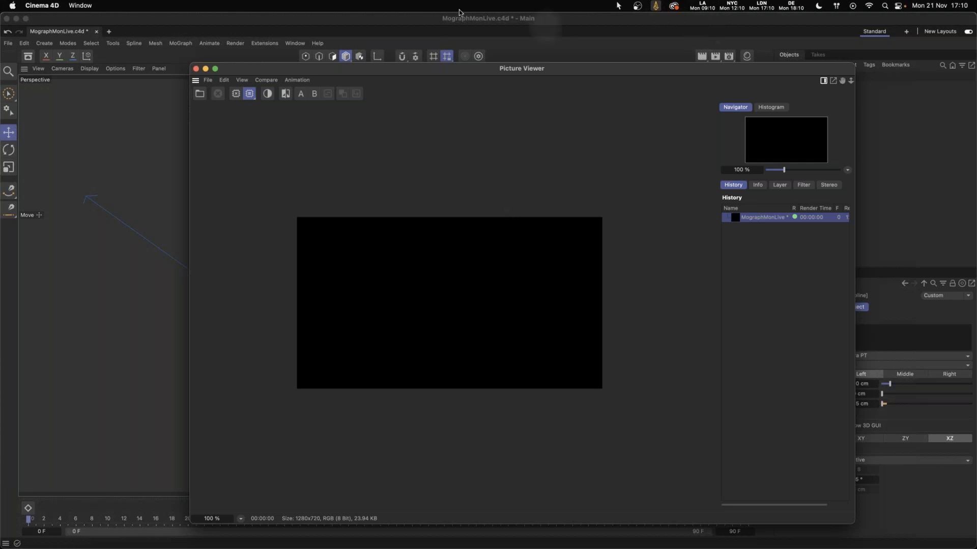
click(196, 69)
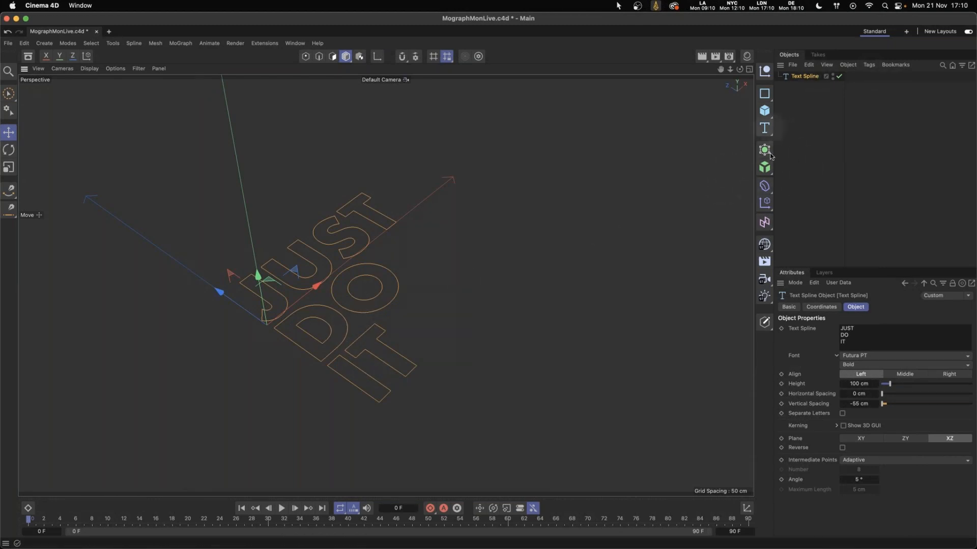
Add an Extrude generator with the text spline nested inside it, and display large icons in the object list.
drag(767, 152, 813, 182)
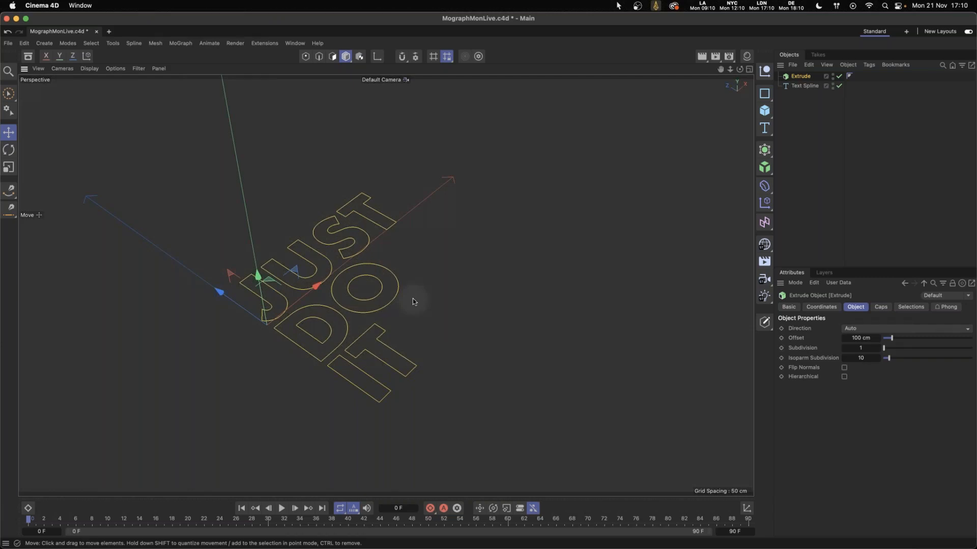
drag(805, 86, 802, 77)
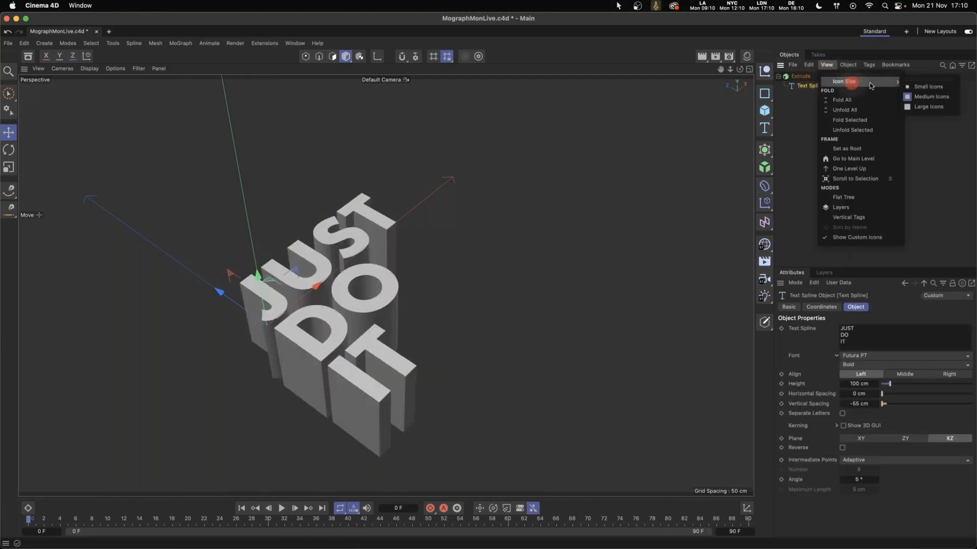
click(934, 107)
Render the extruded text to the Picture Viewer from a closer orbited angle, and minimize the viewer.
click(445, 266)
alt+drag(444, 266, 387, 285)
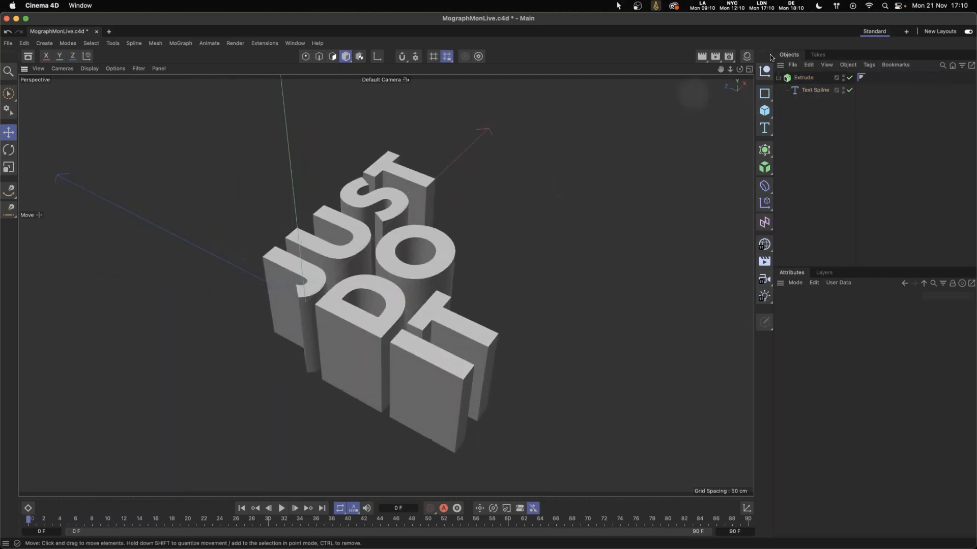
click(716, 57)
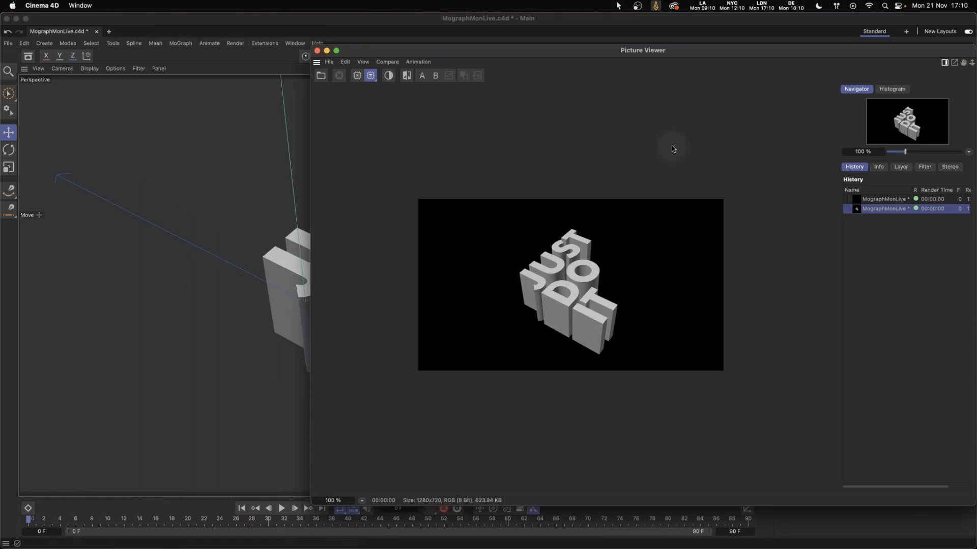
click(327, 51)
Reduce the Extrude object's offset to make the letters shallower, and open its cap and bevel settings.
click(803, 77)
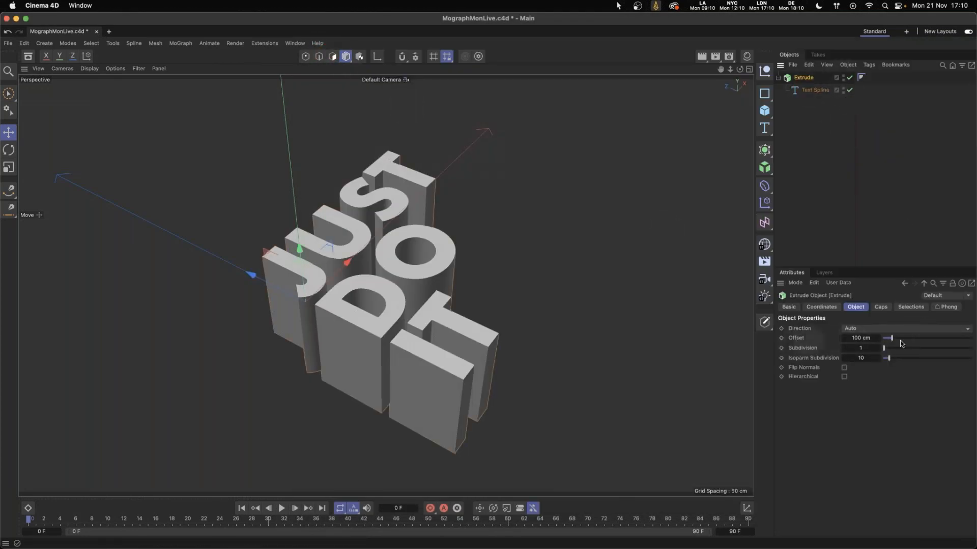
mouse_move(892, 339)
mouse_down()
mouse_move(924, 336)
mouse_move(885, 339)
mouse_up()
click(881, 307)
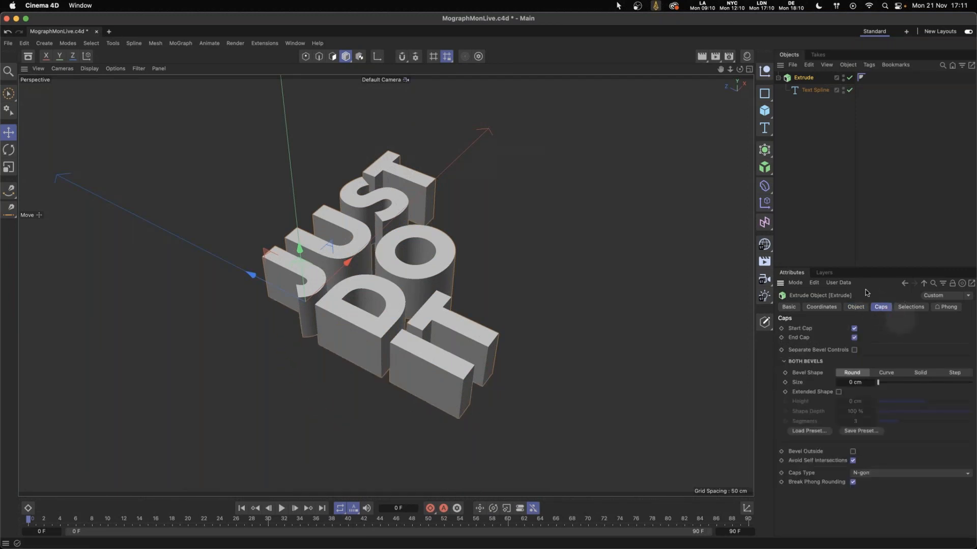
Give the extruded letters' cap edges a round bevel of 1 cm, and check the bevel up close.
alt+right_drag(348, 265, 407, 188)
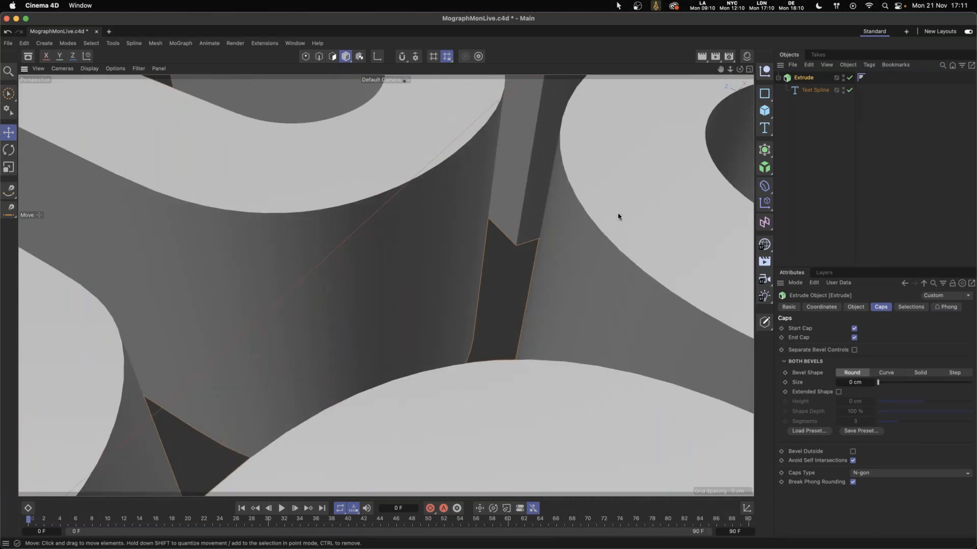
alt+right_drag(609, 237, 585, 239)
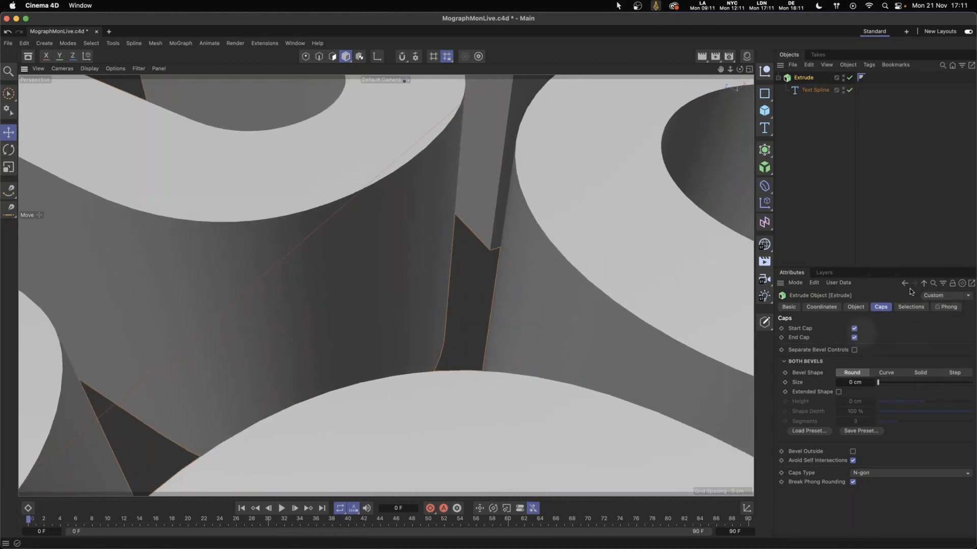
click(859, 382)
text(1)
key(Return)
alt+right_drag(663, 281, 471, 305)
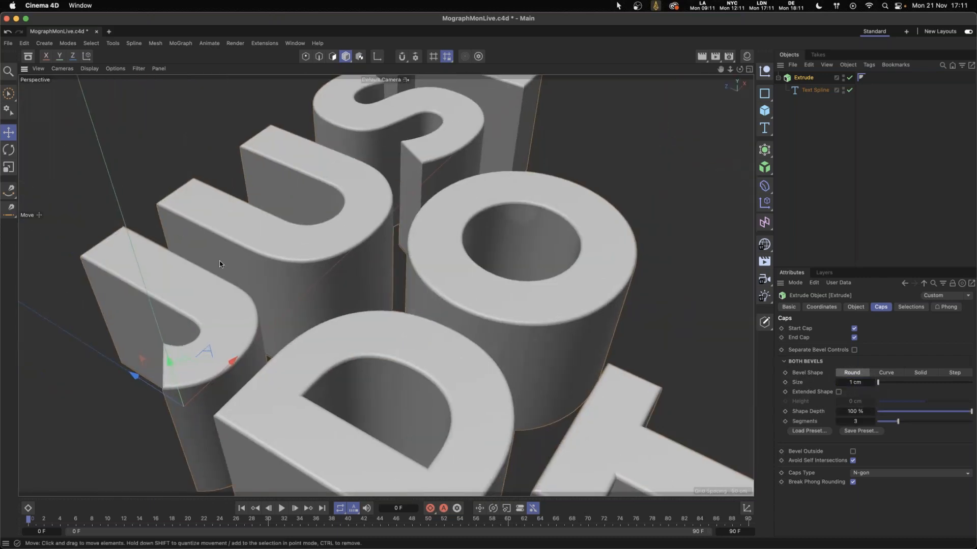
alt+drag(534, 356, 538, 314)
Browse the bevel presets, and inspect the bevelled letters with nothing selected from another angle.
click(810, 431)
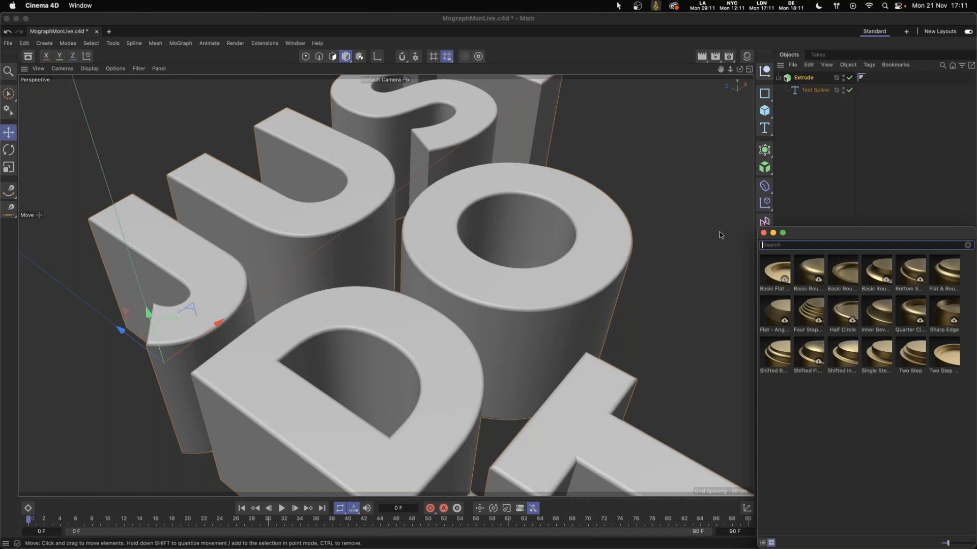
click(764, 233)
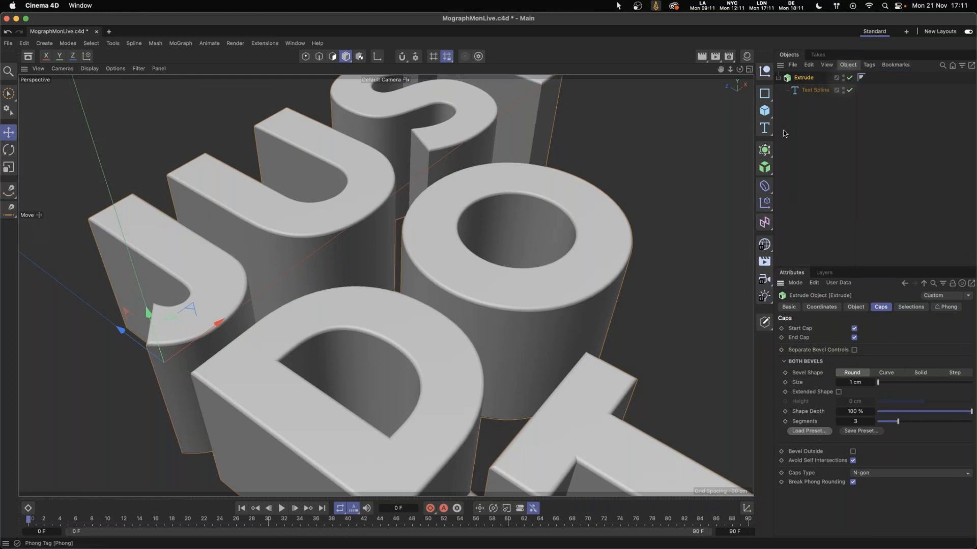
mouse_move(764, 110)
mouse_down()
mouse_move(838, 98)
mouse_move(788, 144)
mouse_move(840, 176)
mouse_move(815, 100)
mouse_move(841, 129)
mouse_move(809, 140)
mouse_move(819, 109)
mouse_move(806, 113)
mouse_move(847, 117)
mouse_up()
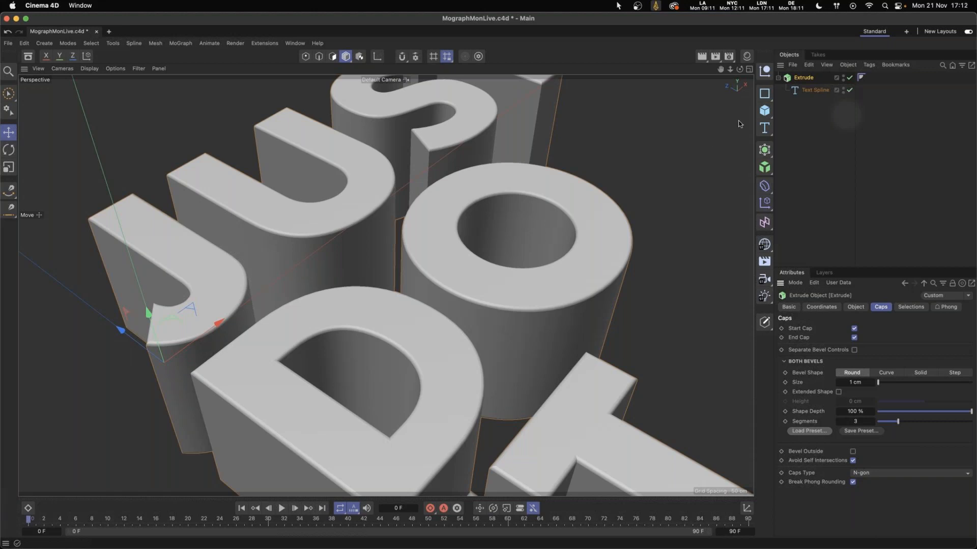
drag(765, 127, 818, 112)
click(670, 188)
alt+drag(669, 188, 617, 233)
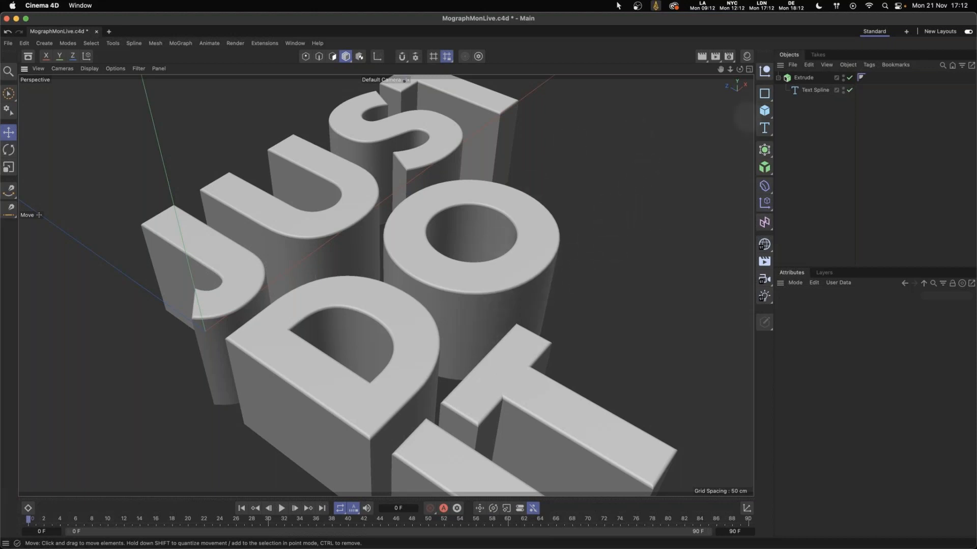
Review the settings of the Extrude object and its text spline, and examine the whole text from farther away.
click(804, 77)
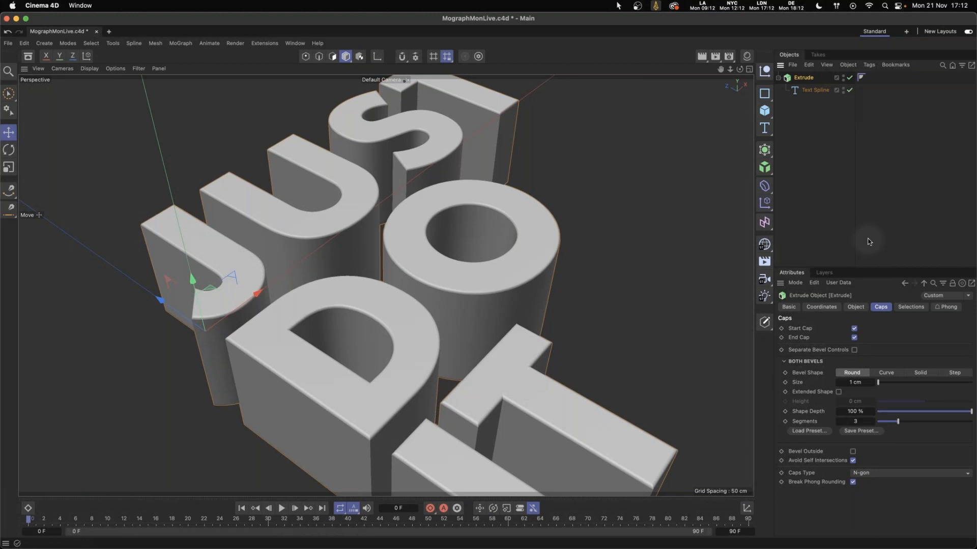
click(816, 90)
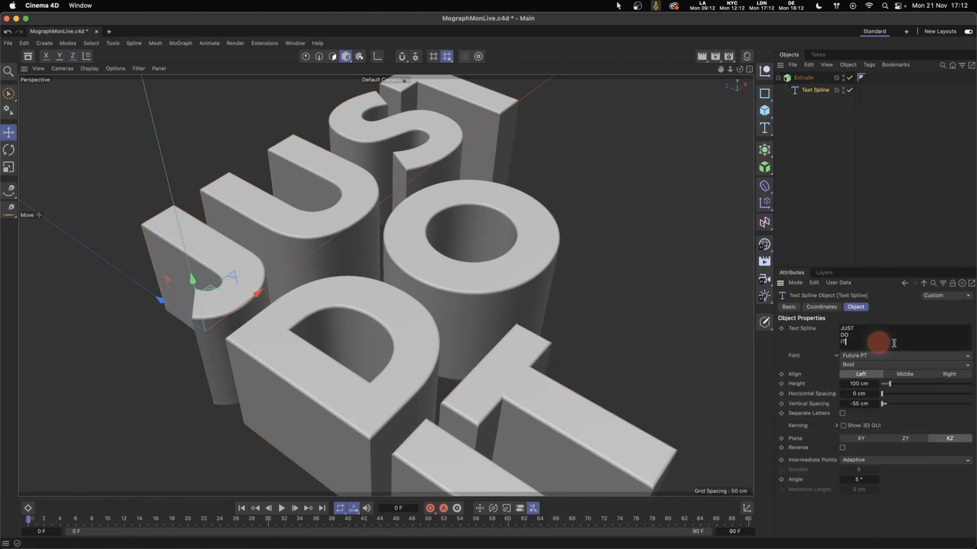
click(825, 218)
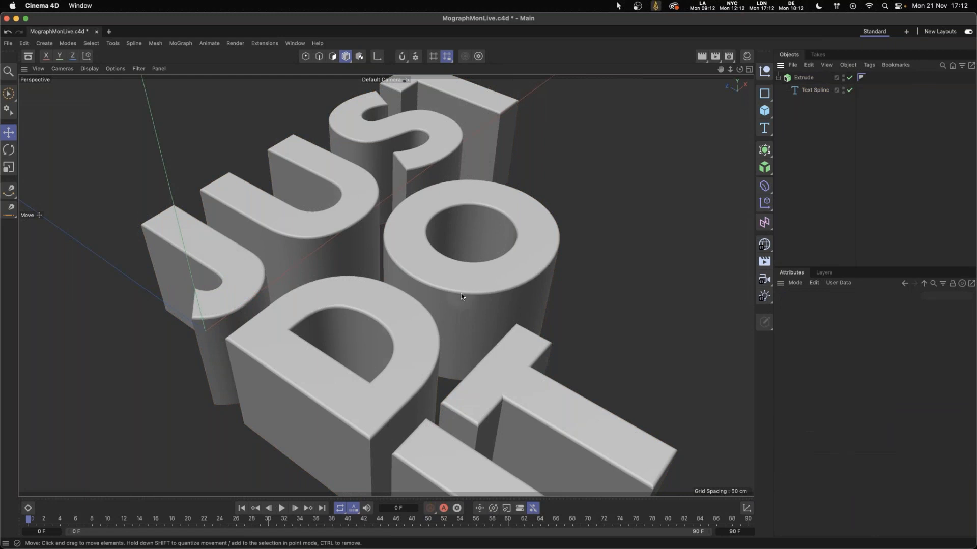
alt+drag(554, 244, 491, 266)
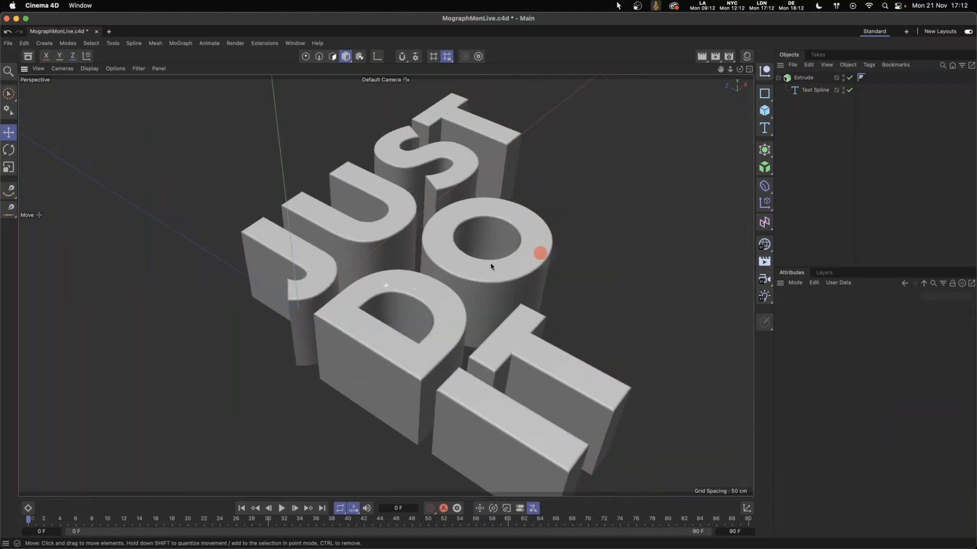
alt+right_drag(540, 253, 493, 273)
alt+drag(580, 260, 538, 268)
alt+right_drag(538, 268, 448, 280)
alt+middle_drag(574, 253, 410, 275)
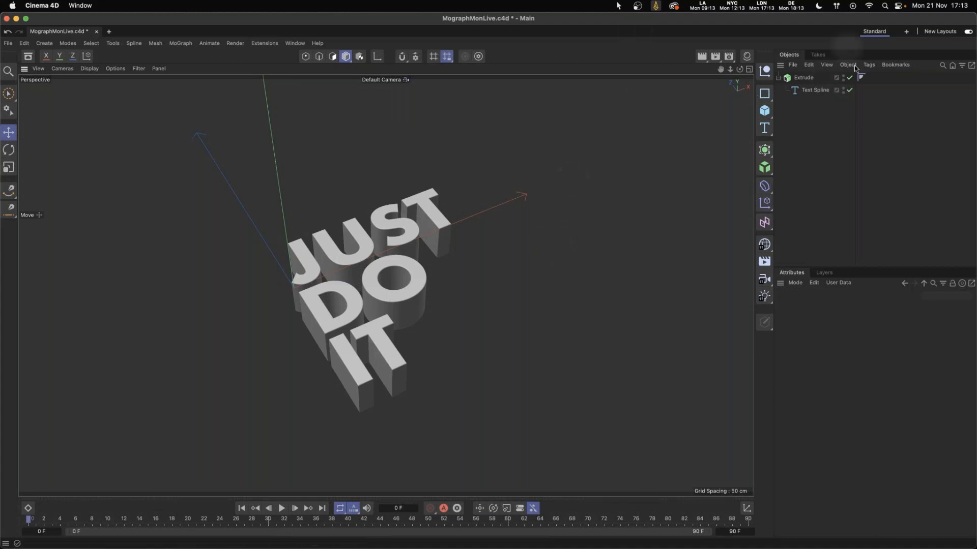
Rename the Extrude object as 3D Text.
click(803, 78)
double_click(805, 78)
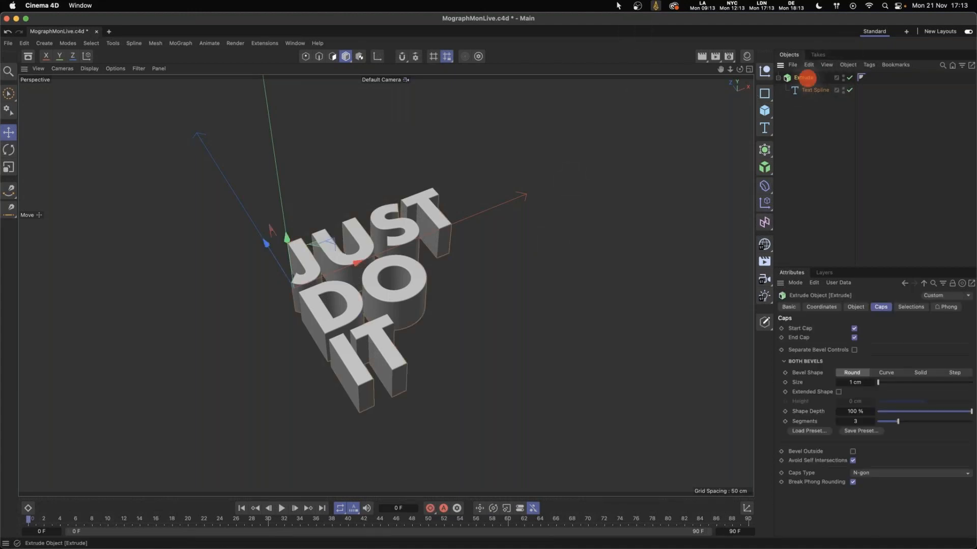
text(£D Text)
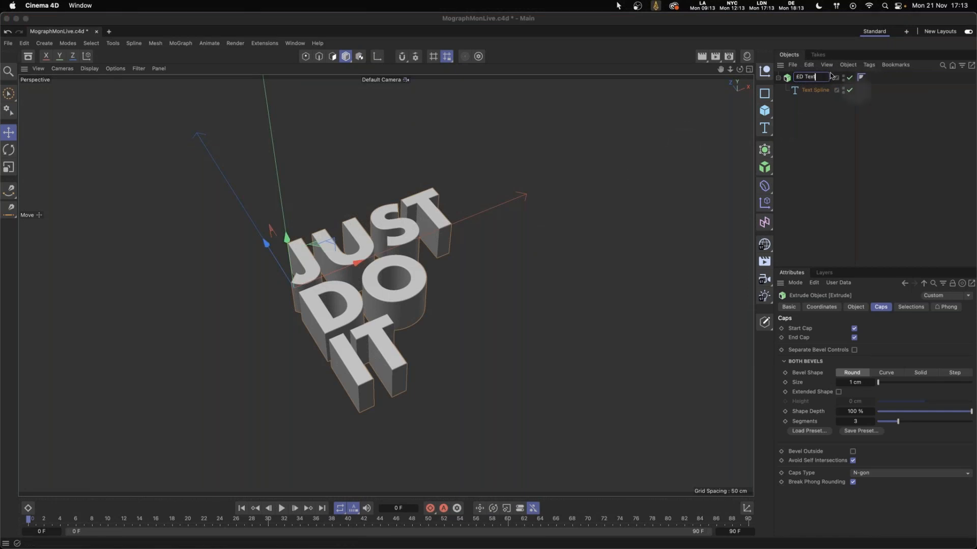
text(3)
click(820, 123)
Create an Instance of the 3D Text object and move it along the X axis, clear of the original.
click(804, 78)
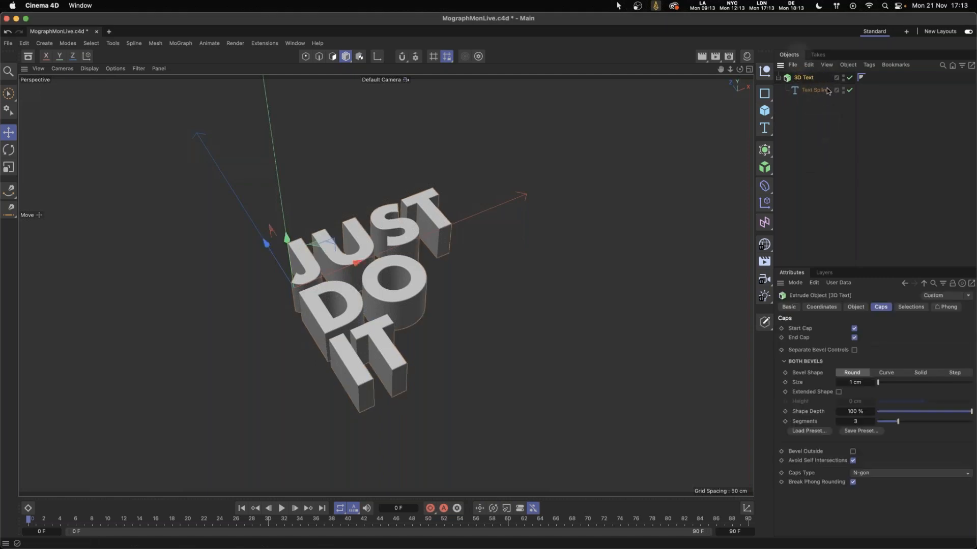
click(765, 151)
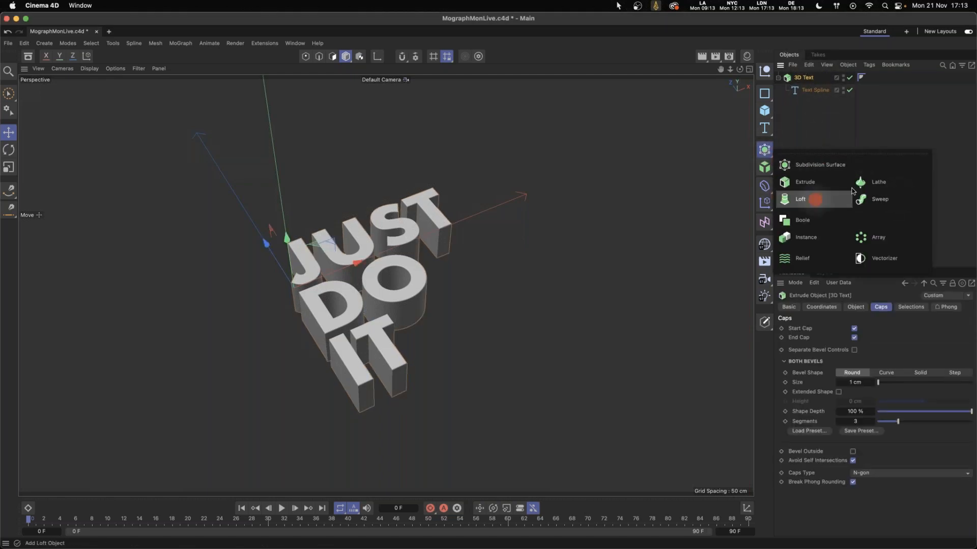
click(825, 240)
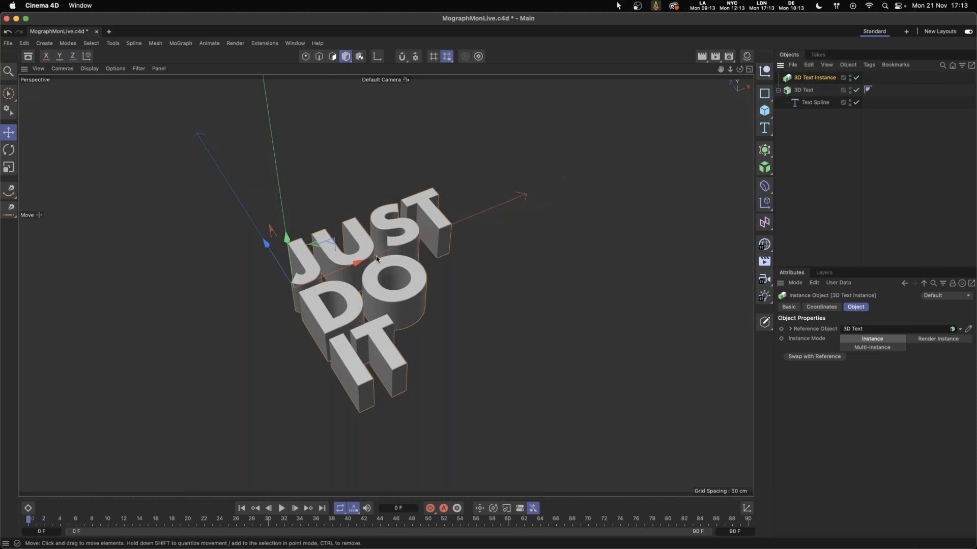
drag(294, 286, 570, 177)
alt+middle_drag(477, 253, 379, 289)
mouse_move(367, 304)
alt+mouse_down()
mouse_move(387, 282)
mouse_move(475, 261)
alt+mouse_up()
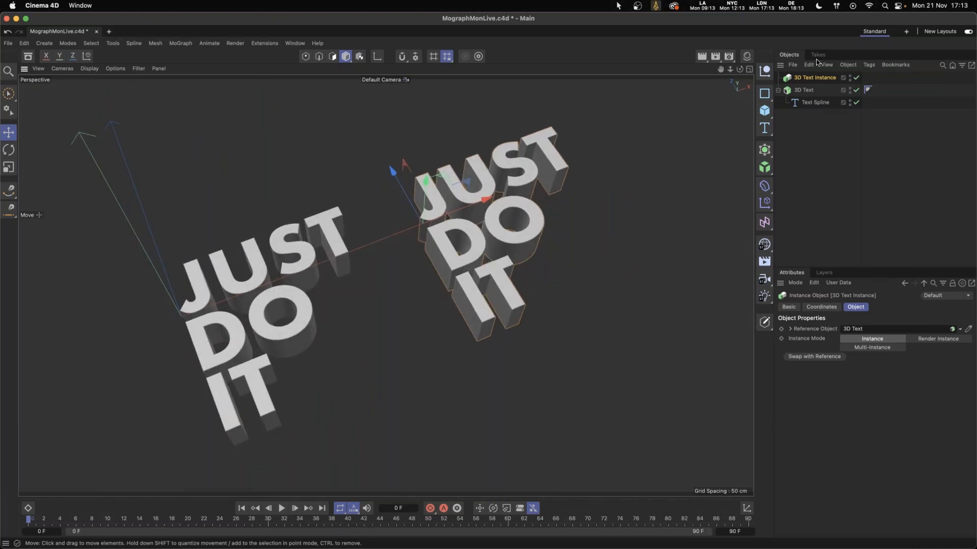
Compare the 3D Text object with its instance, and try the Demi and Light font styles on the source text spline.
click(808, 92)
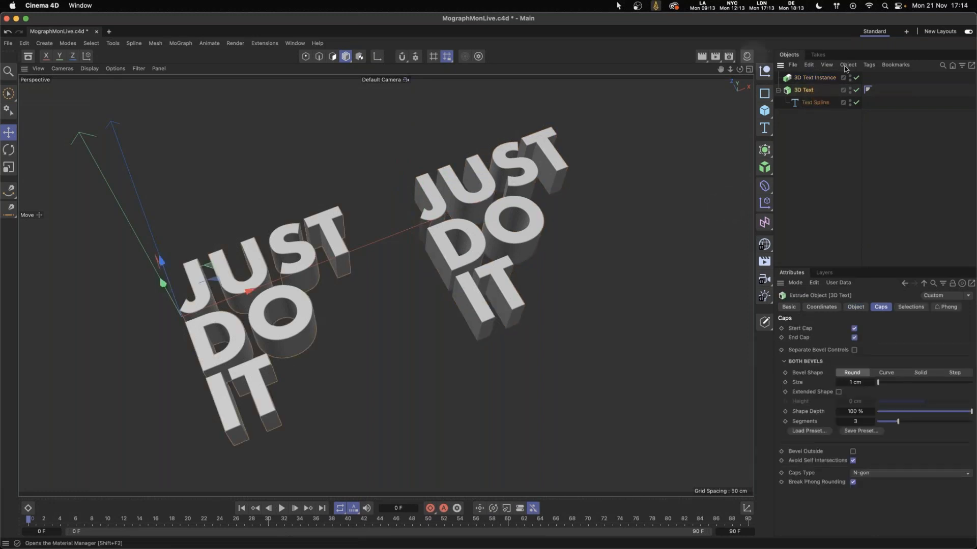
click(822, 78)
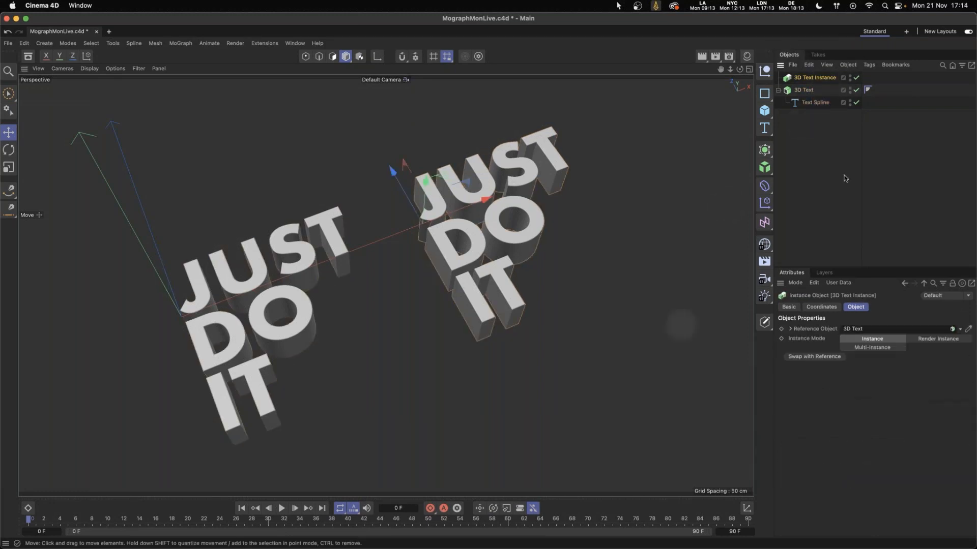
click(808, 92)
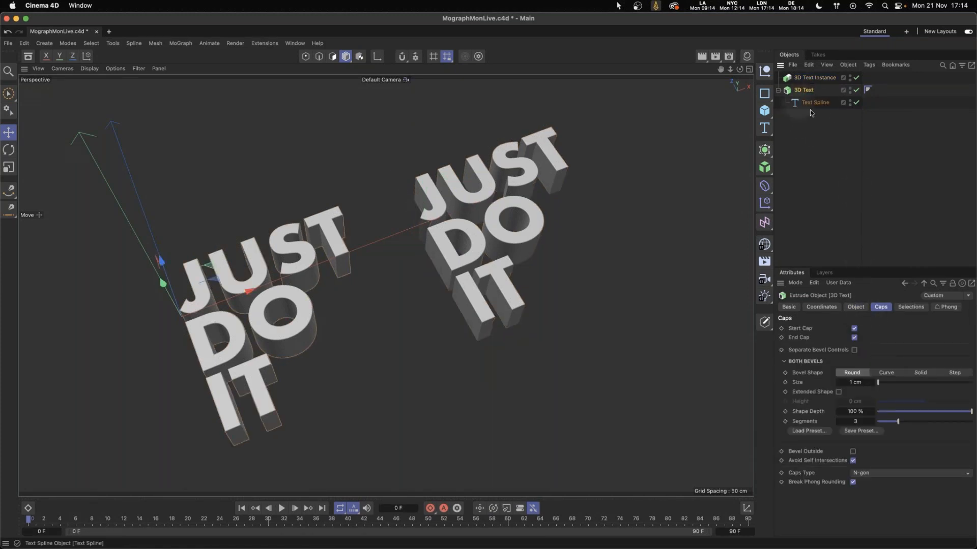
click(811, 104)
click(862, 366)
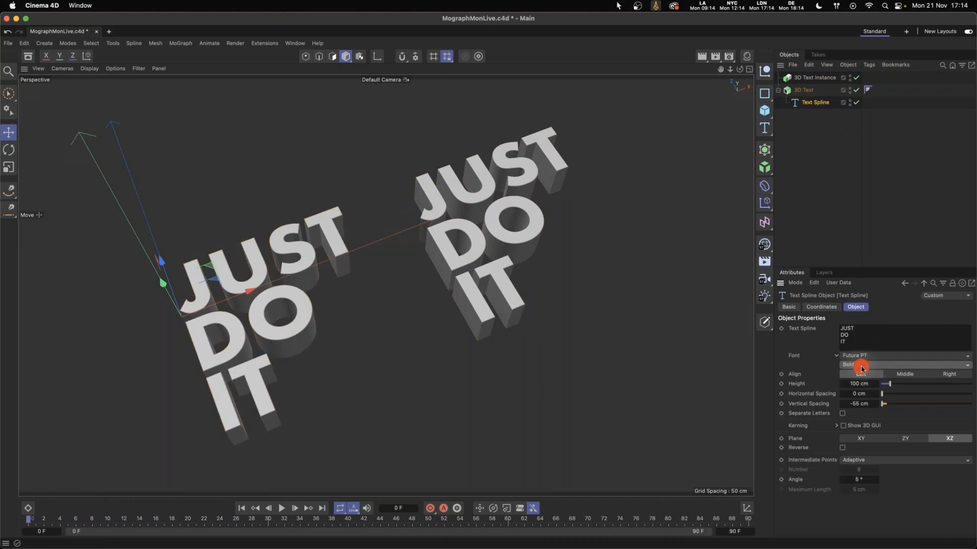
click(871, 403)
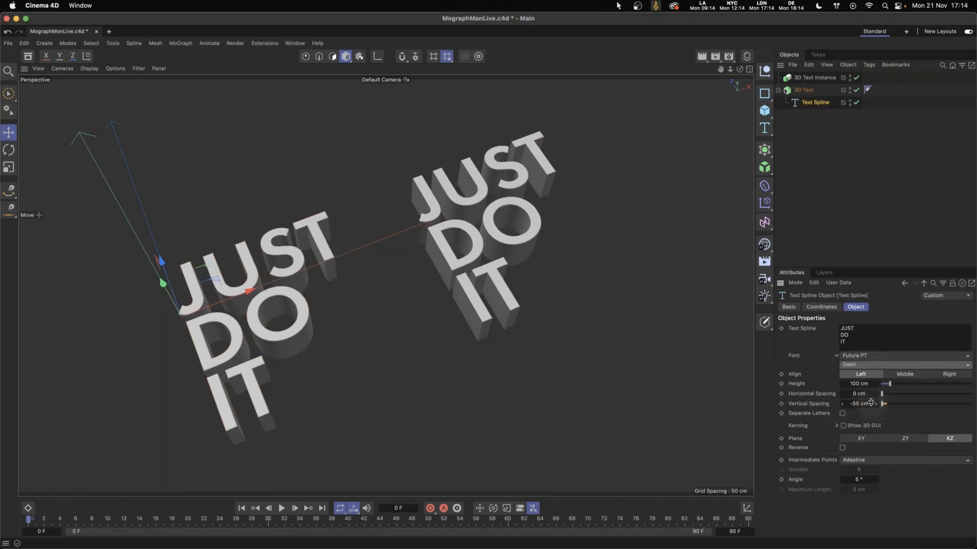
click(859, 366)
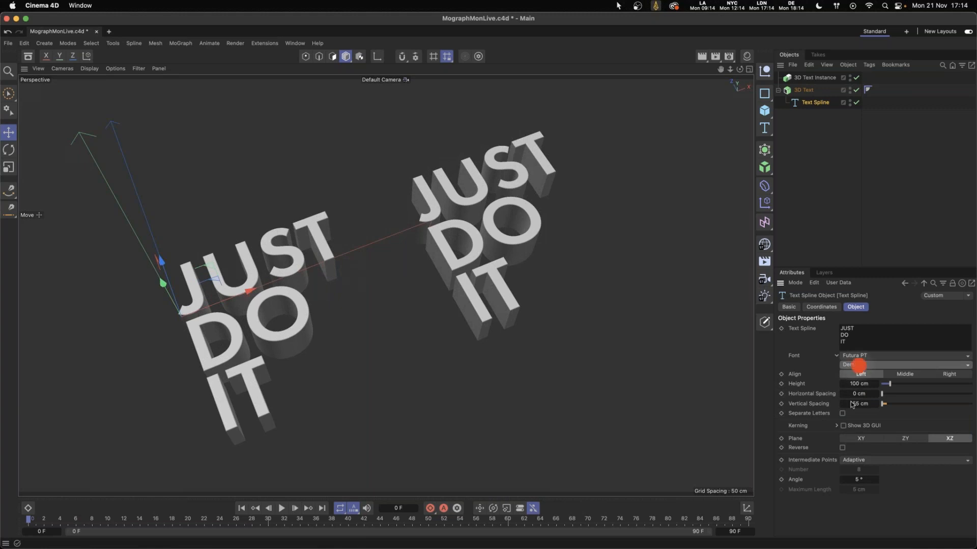
click(853, 425)
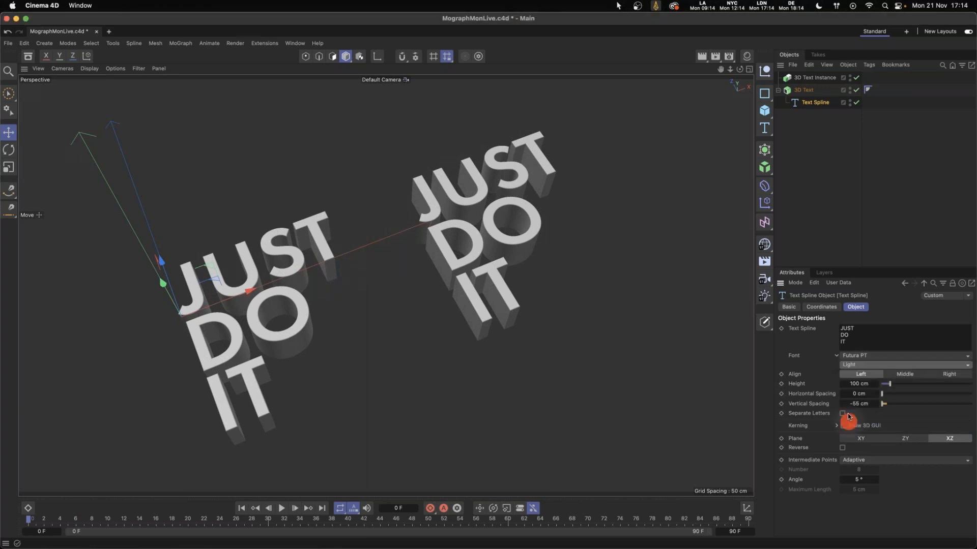
Change the source text spline to another typeface and style, and deselect it.
click(865, 366)
click(867, 385)
click(860, 357)
click(864, 349)
click(860, 366)
click(675, 378)
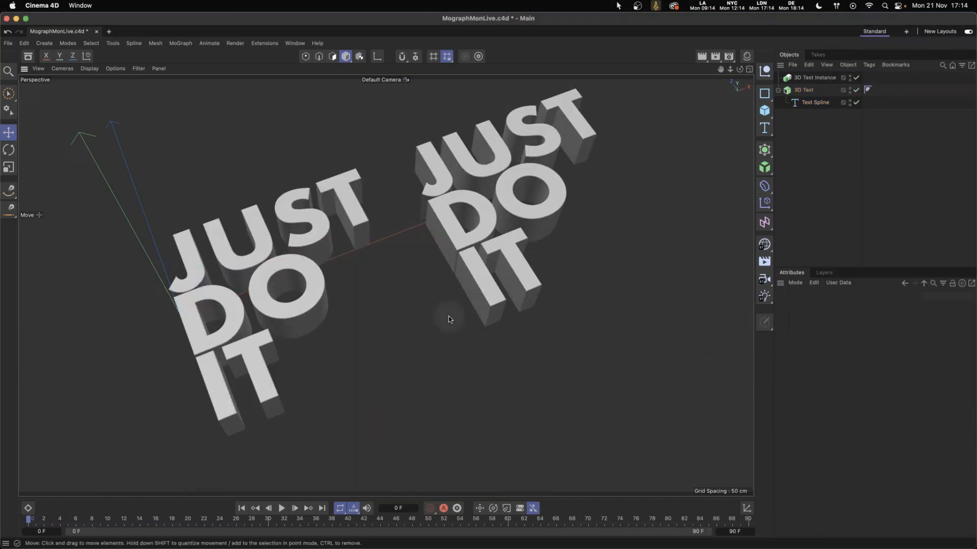
Check the reference video again, close it, and open the recent project Week3_Setup01_JustDoItText.c4d.
drag(976, 179, 403, 103)
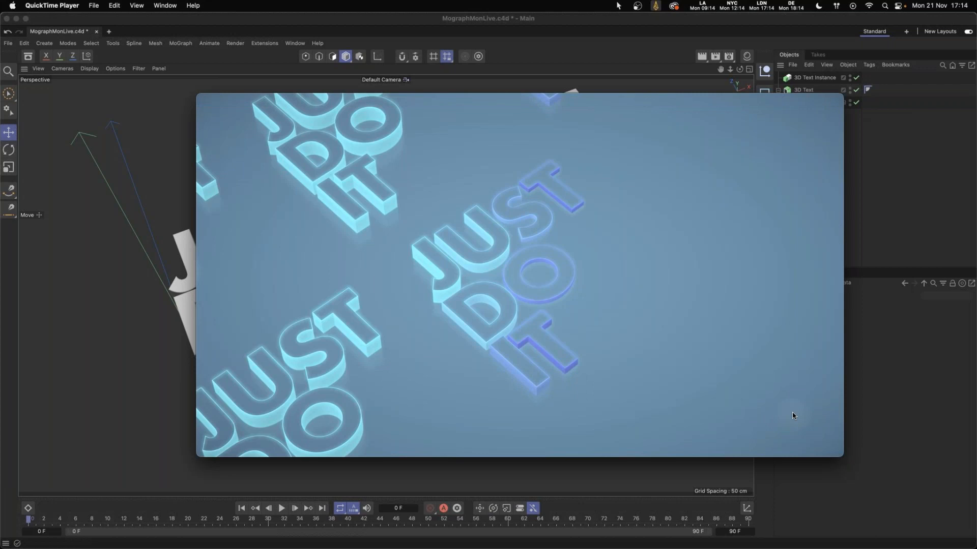
click(203, 98)
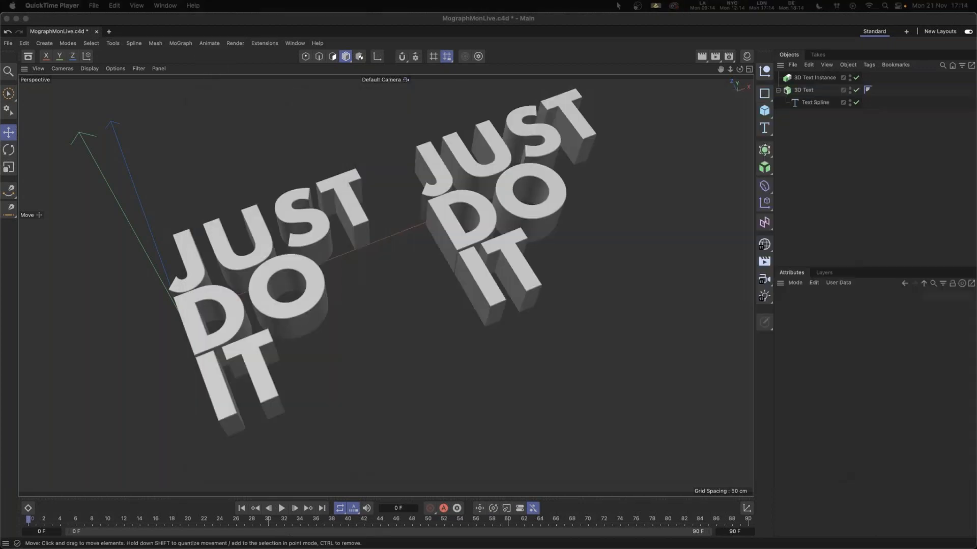
click(127, 33)
click(8, 43)
mouse_move(63, 89)
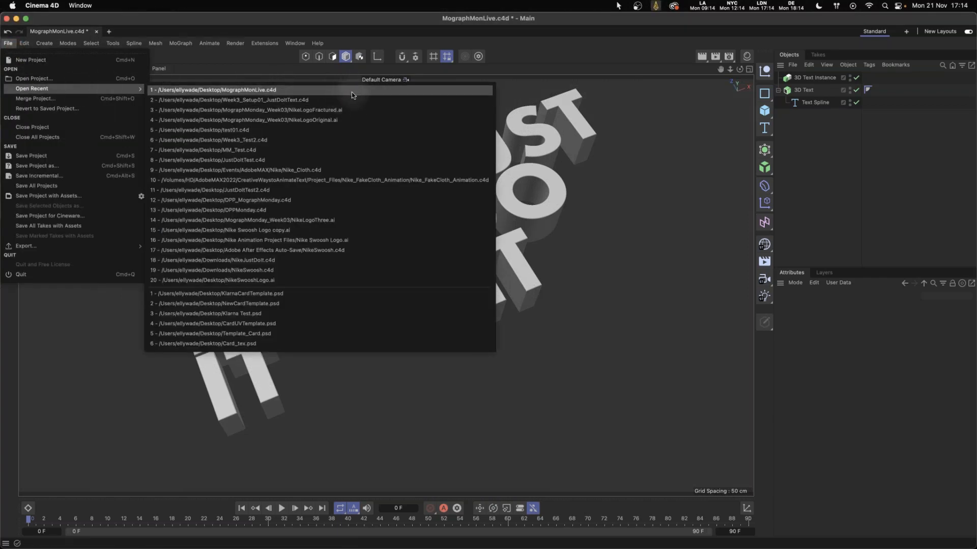
click(304, 100)
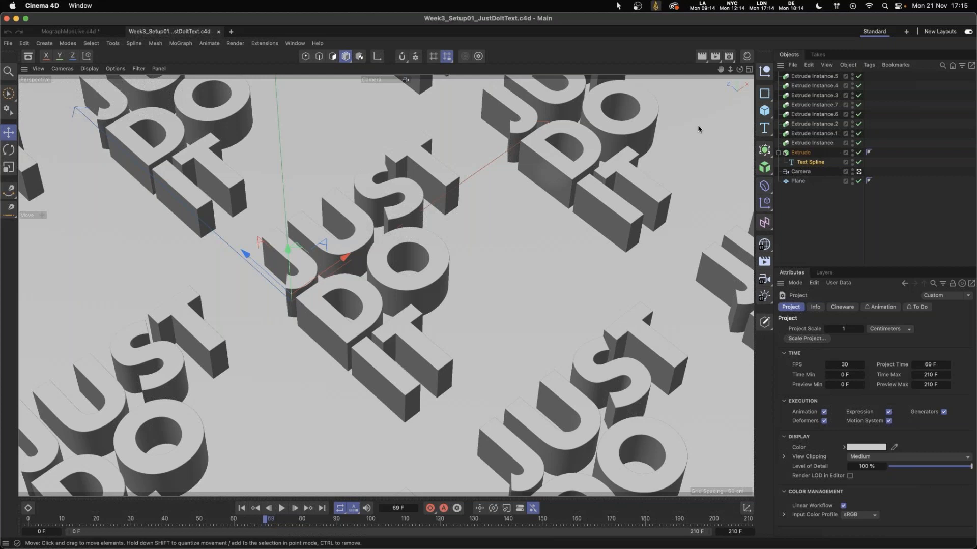
Examine the prepared scene's text spline, Extrude and Plane settings, and the layout of the text copies in the Top view.
click(810, 162)
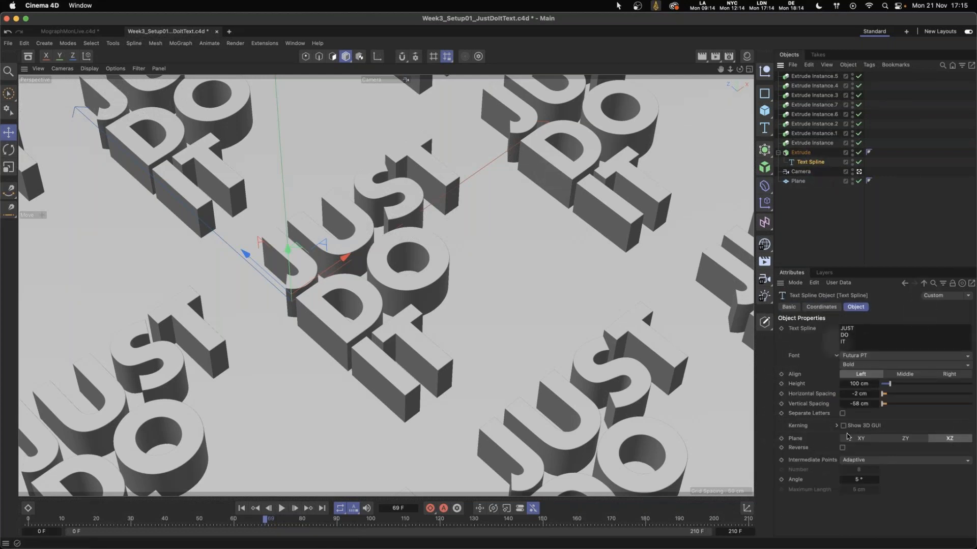
click(801, 153)
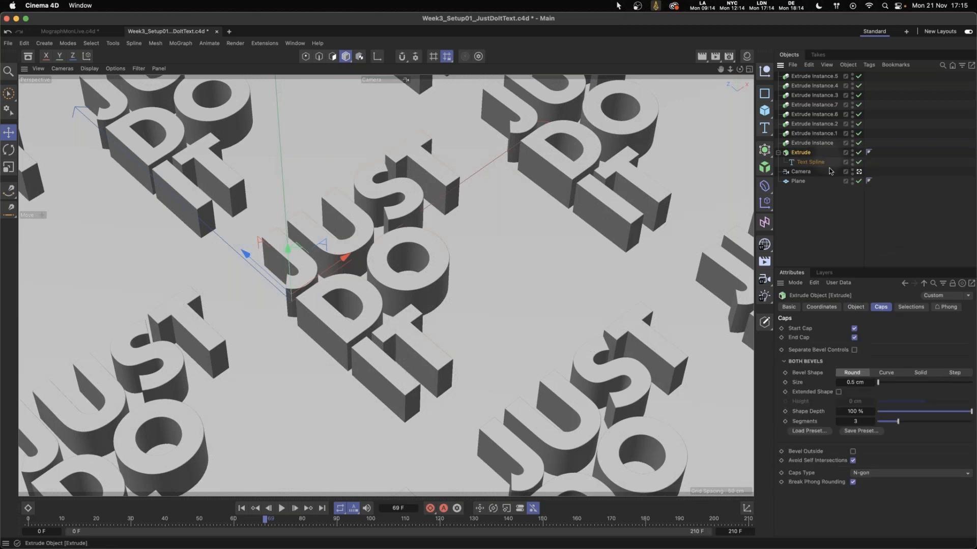
click(749, 69)
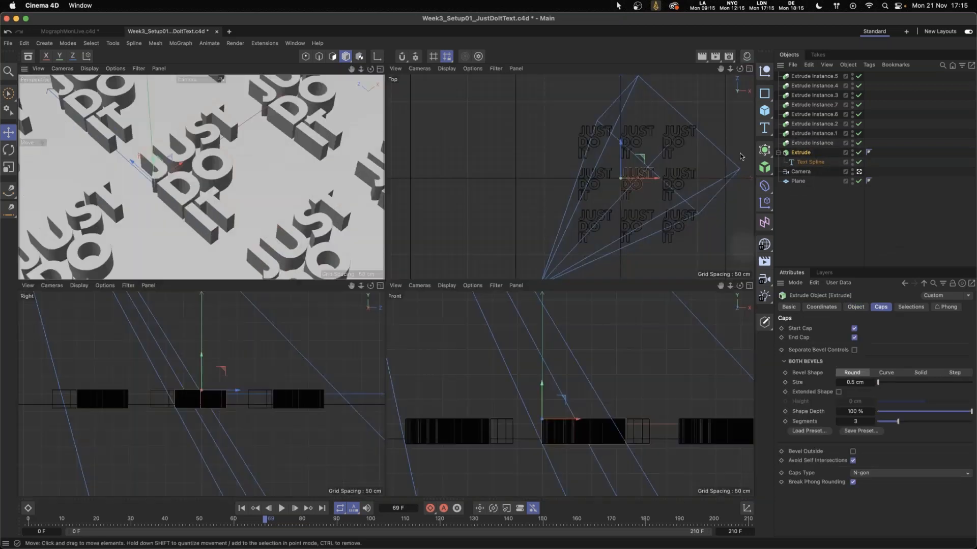
middle_click(682, 205)
click(683, 205)
alt+middle_drag(642, 212, 559, 158)
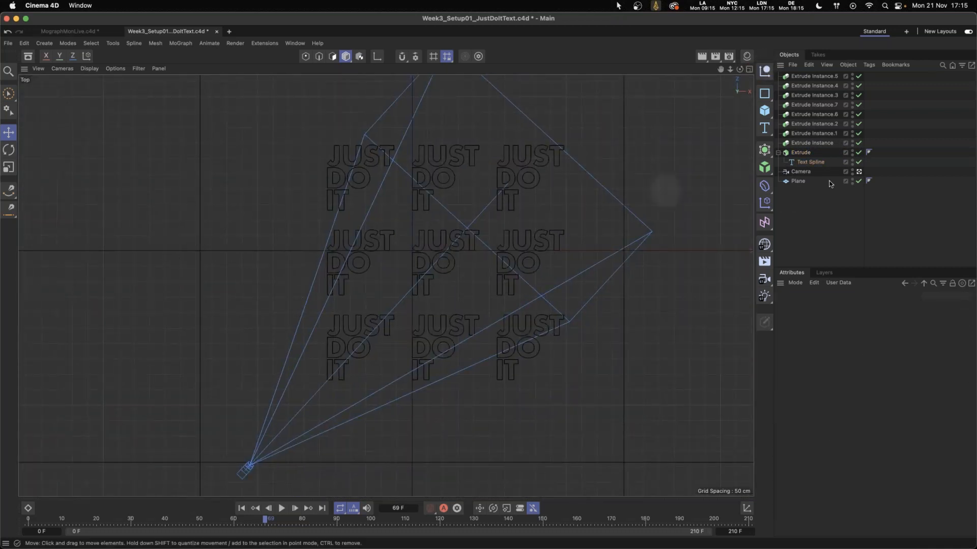
click(800, 181)
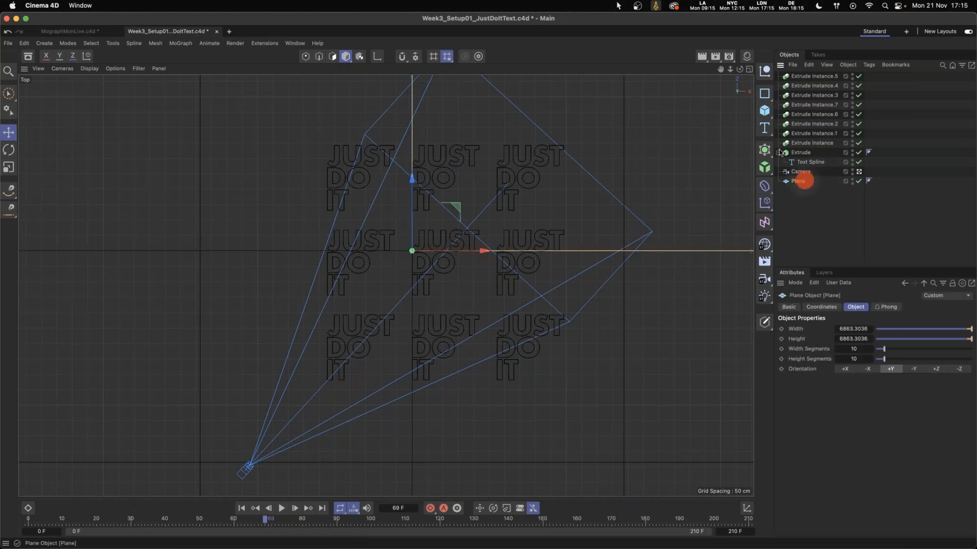
Toggle the Plane off and on to compare it, viewing the scene in four views and in the camera view.
click(749, 69)
click(859, 181)
click(859, 181)
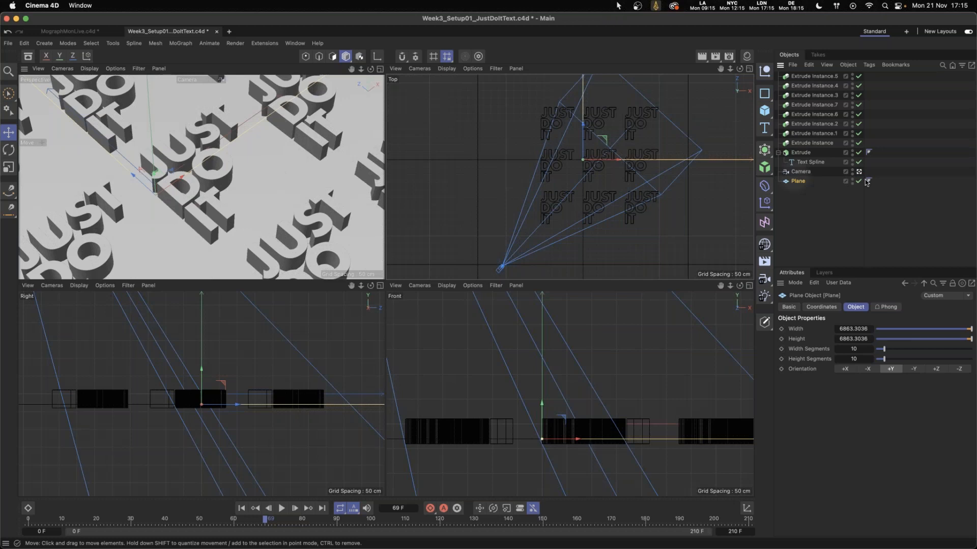
click(380, 70)
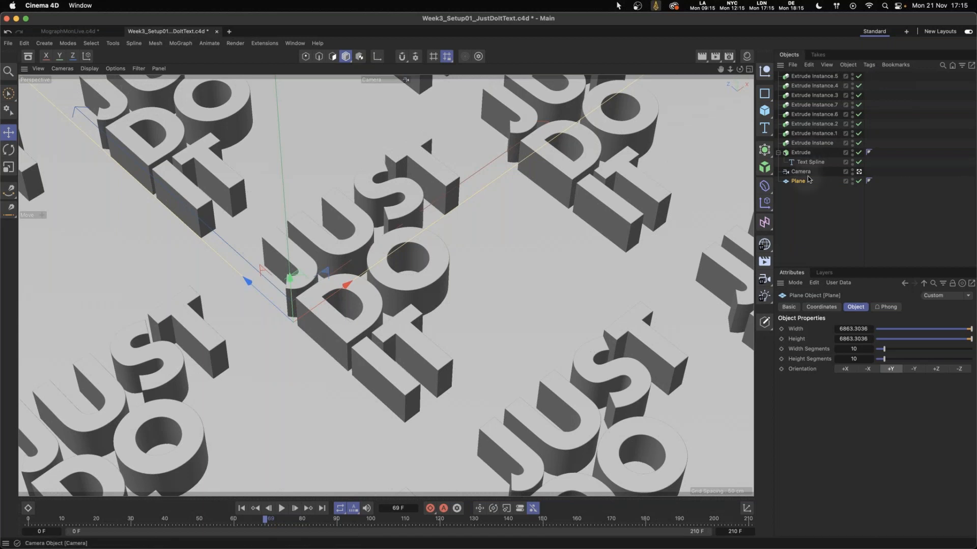
Add a Fracture object and nest the Extrude with its text spline and all Extrude instances inside it.
click(764, 170)
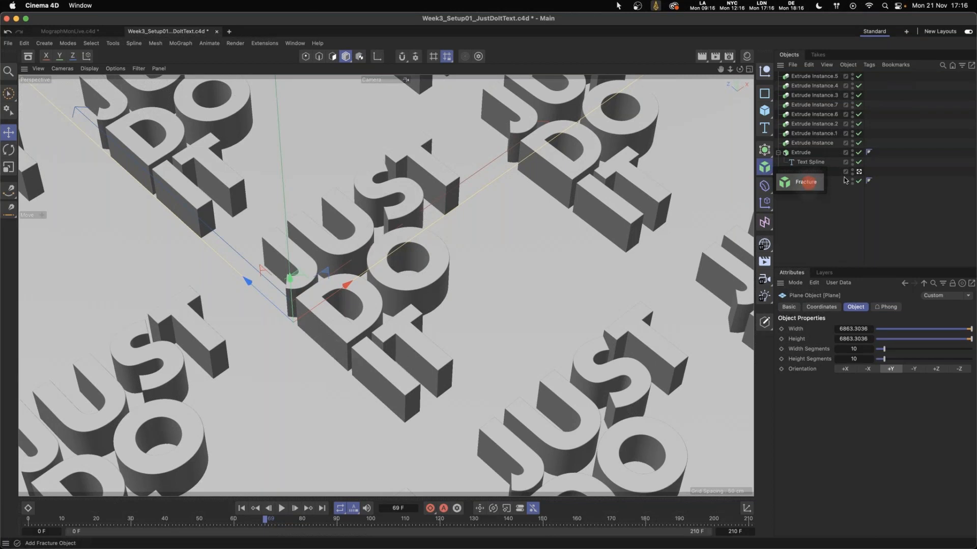
click(813, 184)
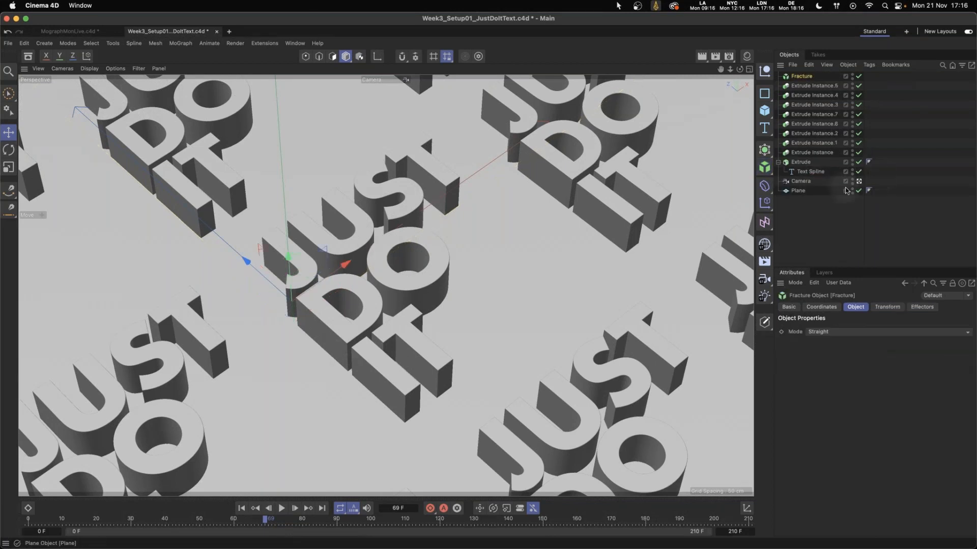
click(810, 171)
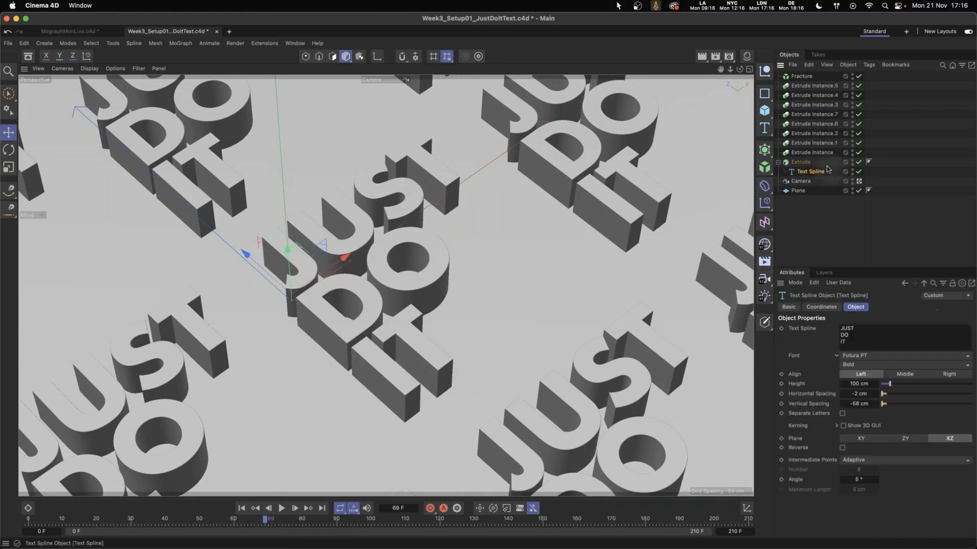
shift+click(825, 87)
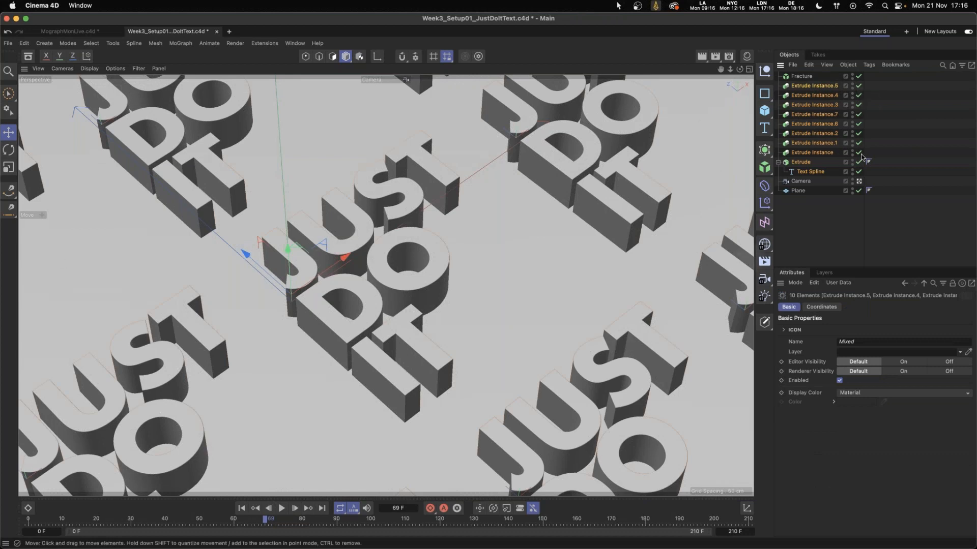
drag(824, 88, 803, 76)
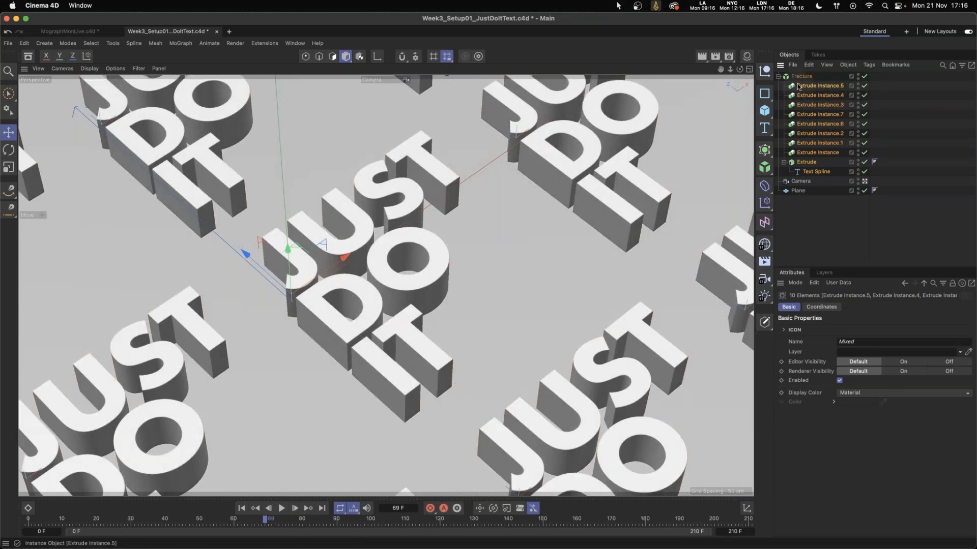
Set the Fracture object's mode to Explode Segments.
click(801, 76)
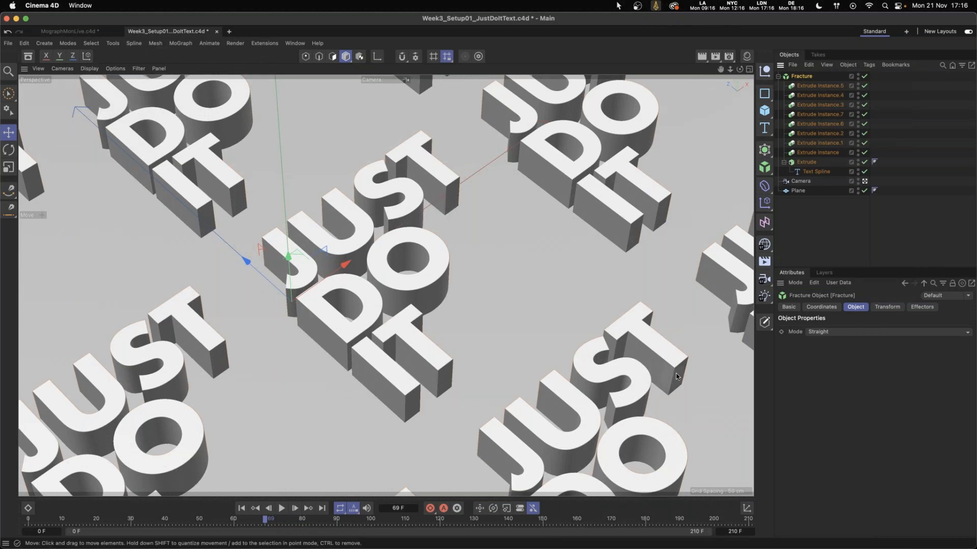
click(857, 331)
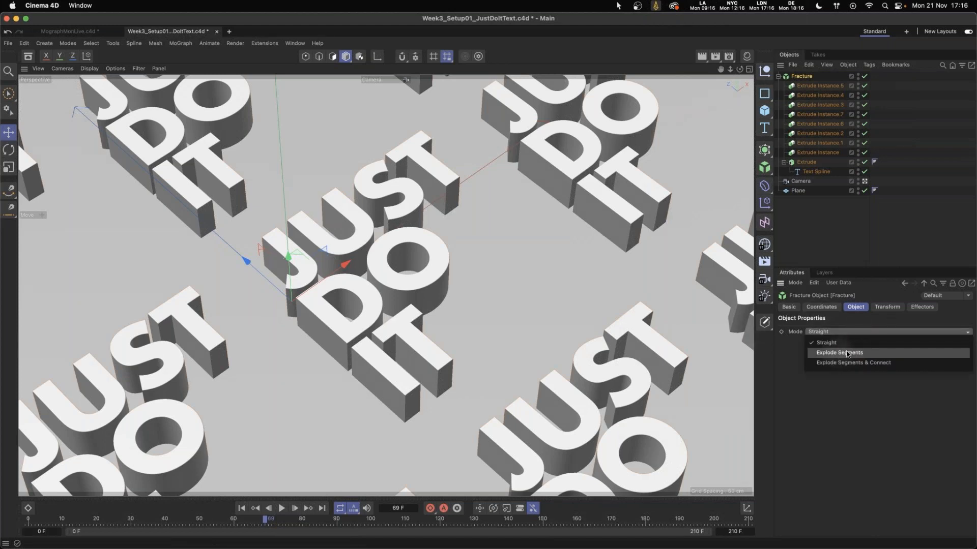
click(848, 353)
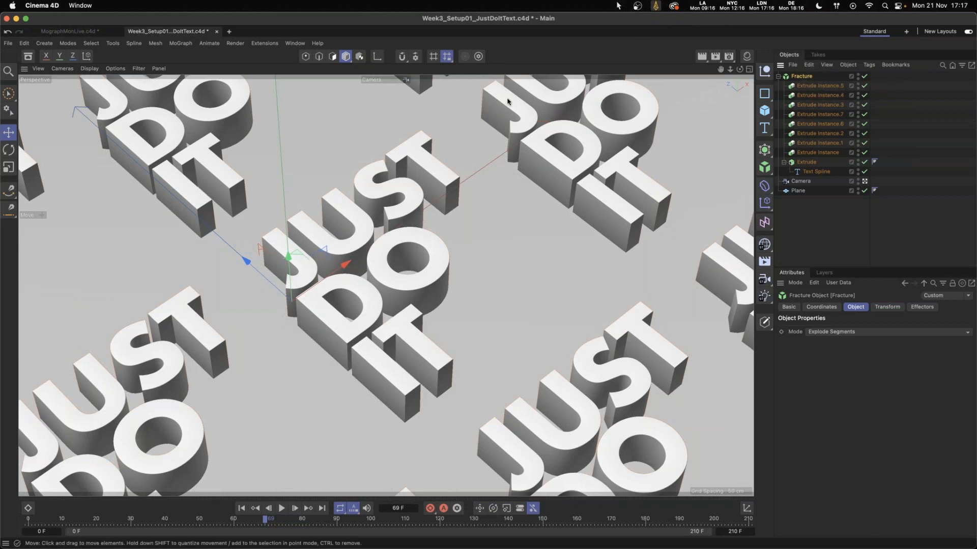
Check in the reference video DPPMonday.mp4 how the individual letters rise, and move the video out of the way.
drag(976, 137, 409, 106)
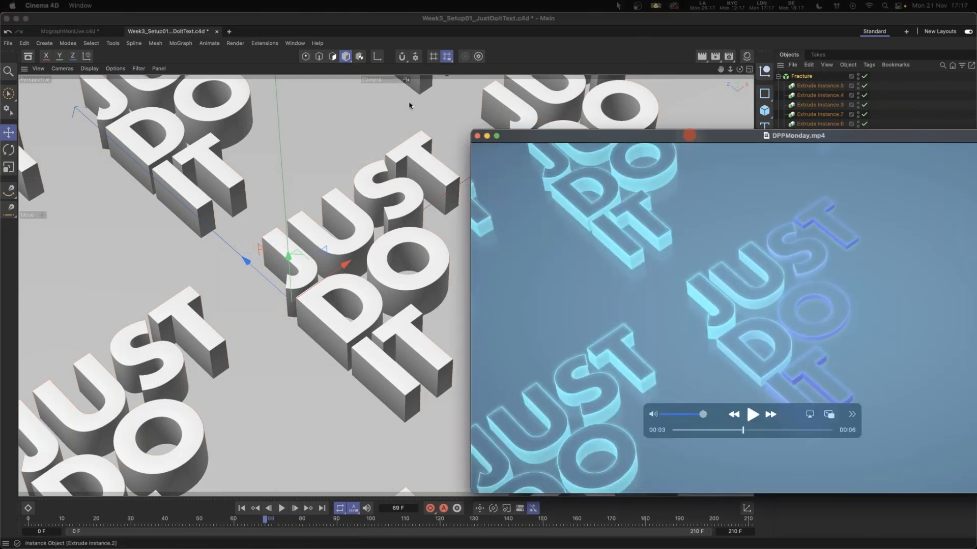
drag(690, 134, 367, 90)
drag(353, 386, 421, 385)
drag(303, 90, 870, 116)
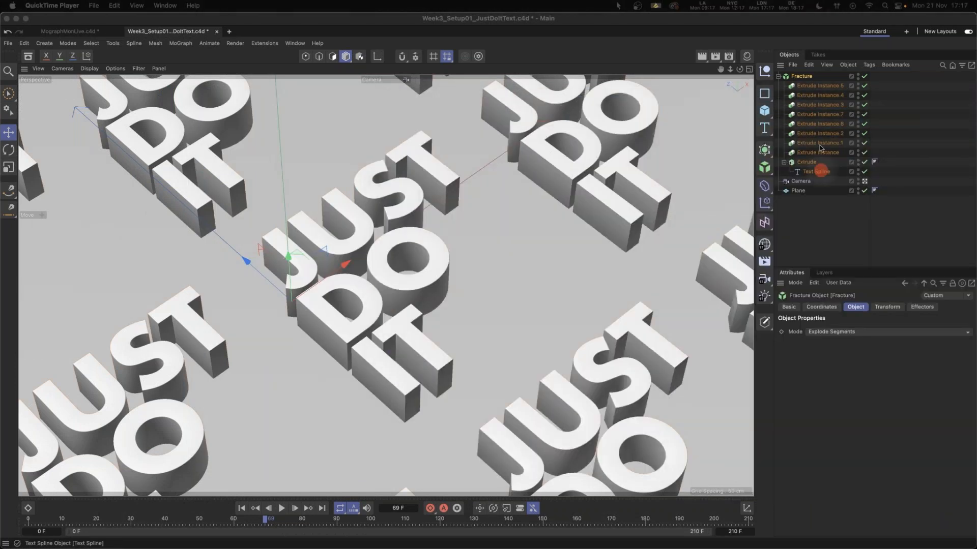
Move the Extrude, its text spline and all Extrude instances down in Y until the letters lie below the plane.
click(822, 173)
shift+click(823, 85)
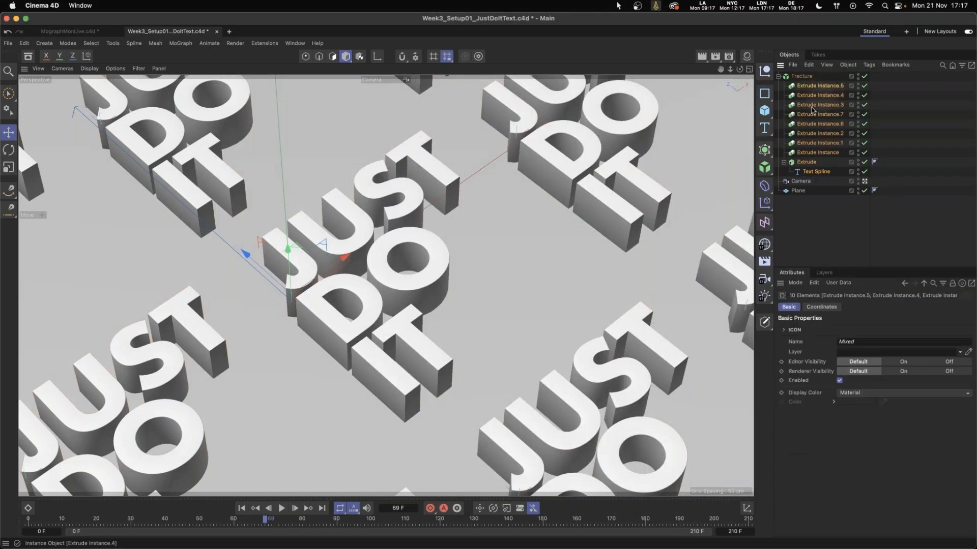
drag(293, 255, 290, 280)
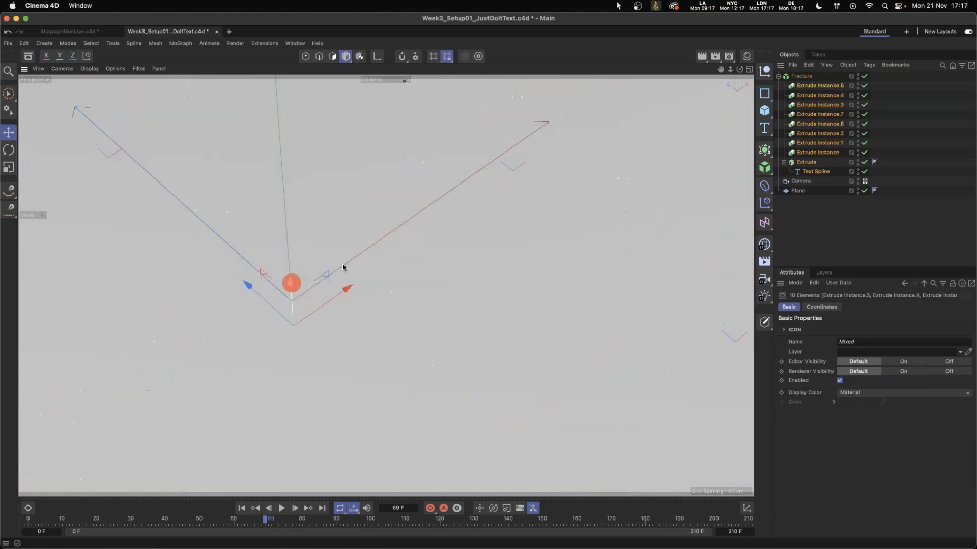
click(749, 70)
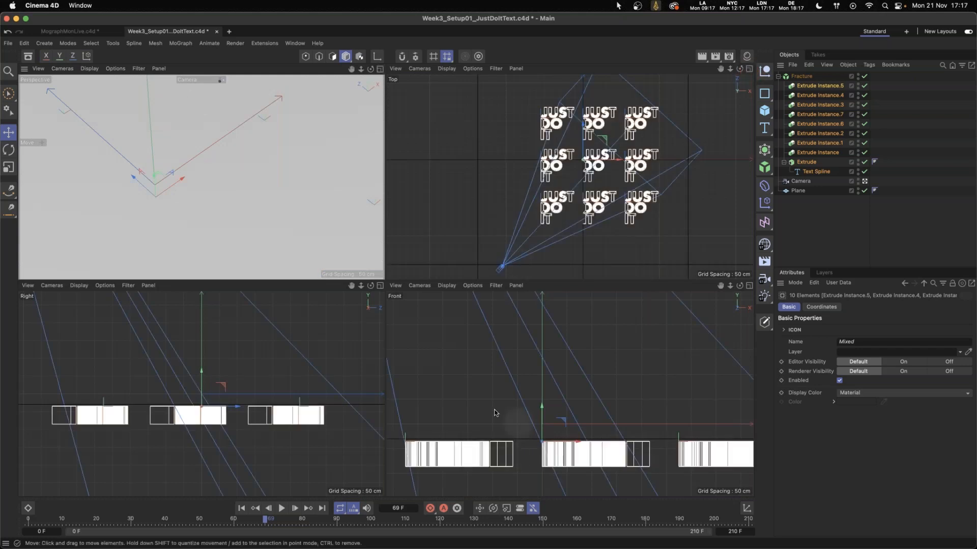
click(380, 69)
Add a Plain effector to the Fracture object.
click(801, 75)
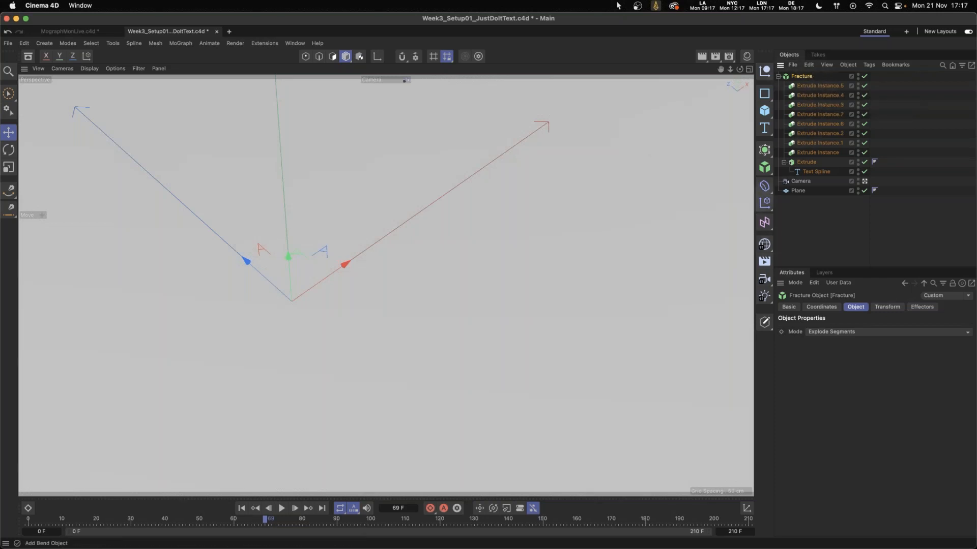
click(765, 204)
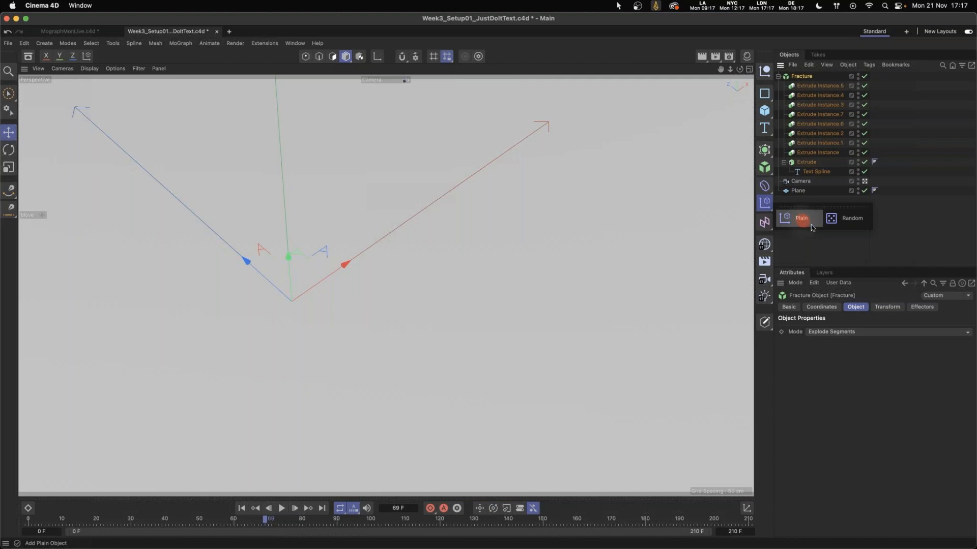
click(812, 220)
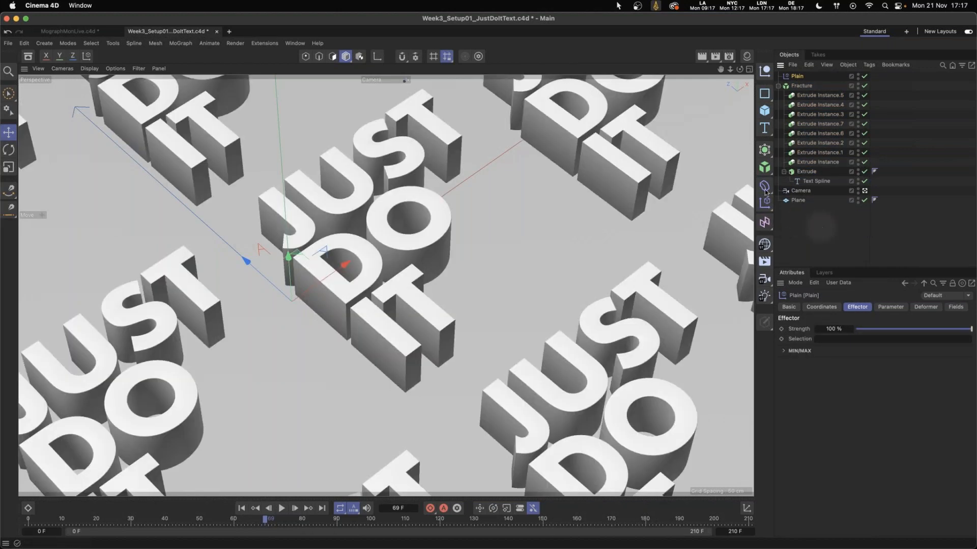
Examine the Plain effector's transform parameters and toggle the effector off and on to compare the letters' height.
click(890, 307)
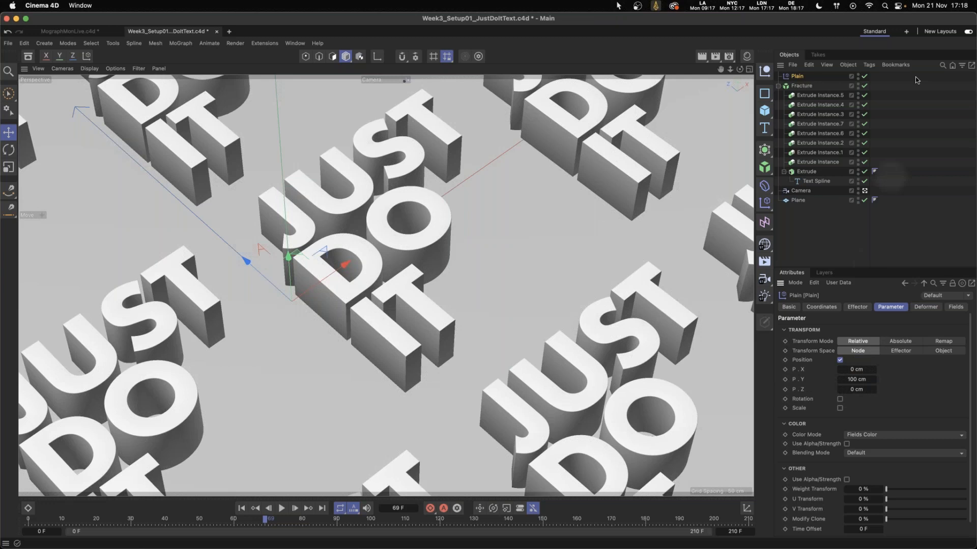
click(865, 76)
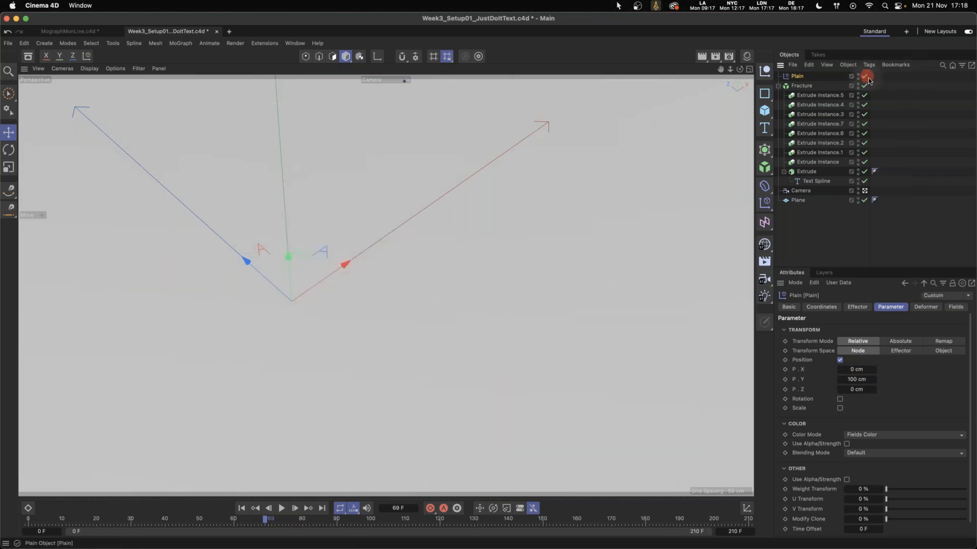
click(865, 77)
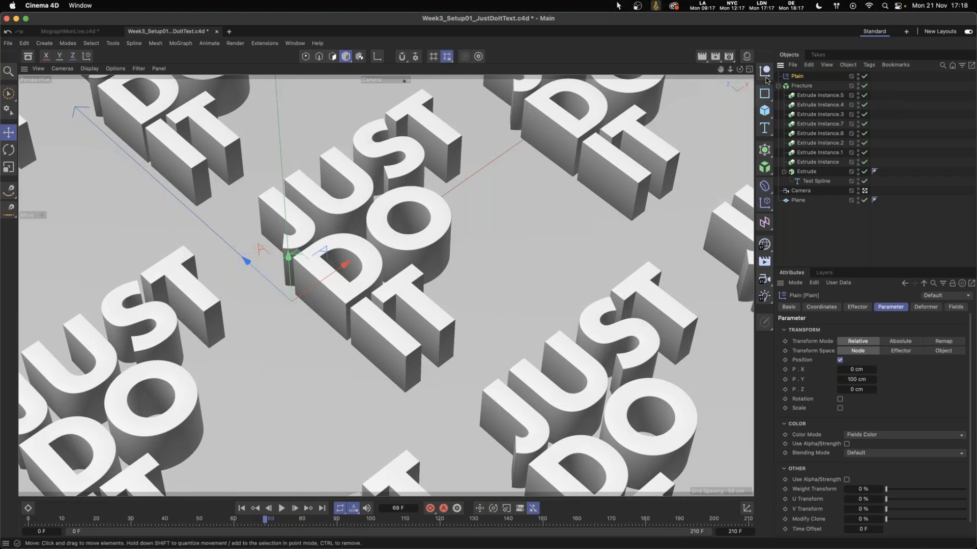
Set the Plain effector's Y position to 40 cm, using the four views to judge the letters' height.
click(749, 69)
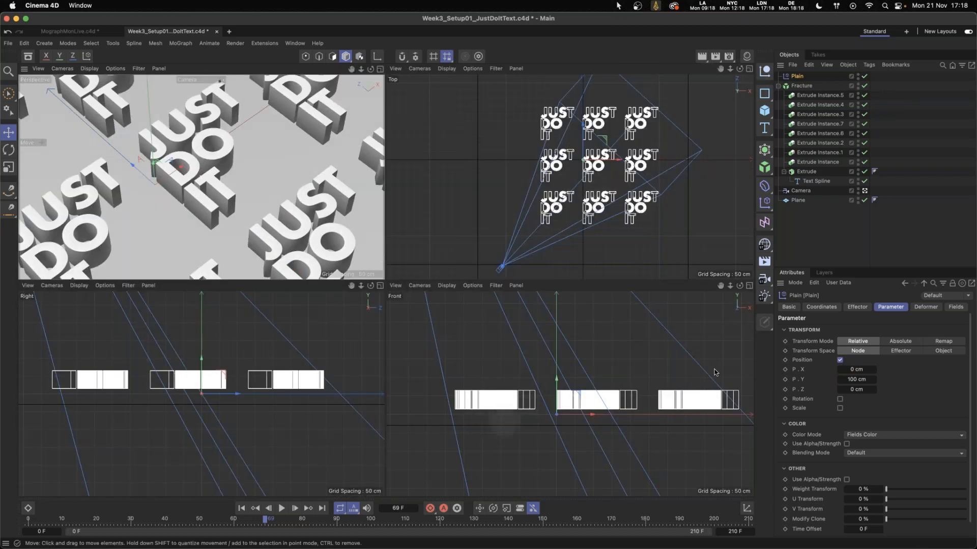
click(858, 380)
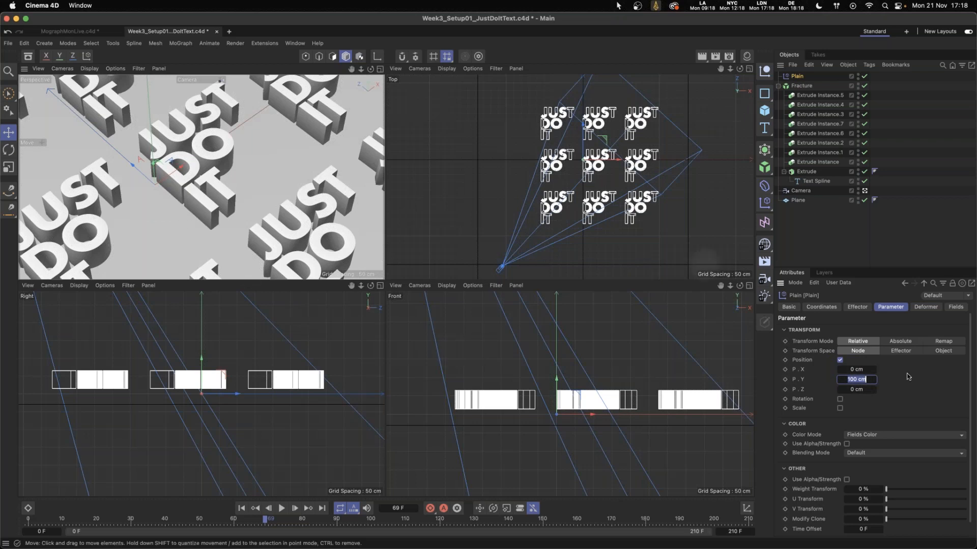
text(40)
key(Return)
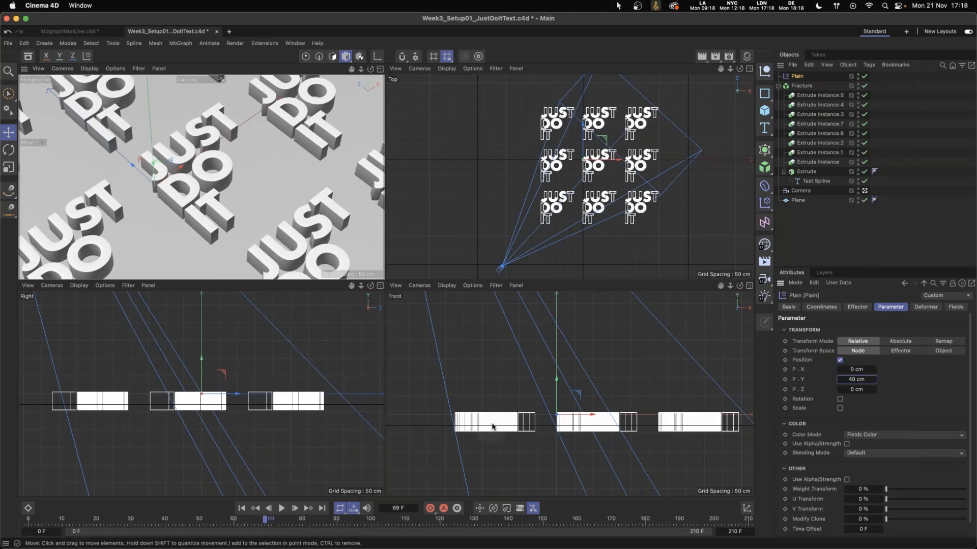
Try a Y position of 58 cm on the Plain effector and return it to 40 cm.
drag(858, 379, 868, 379)
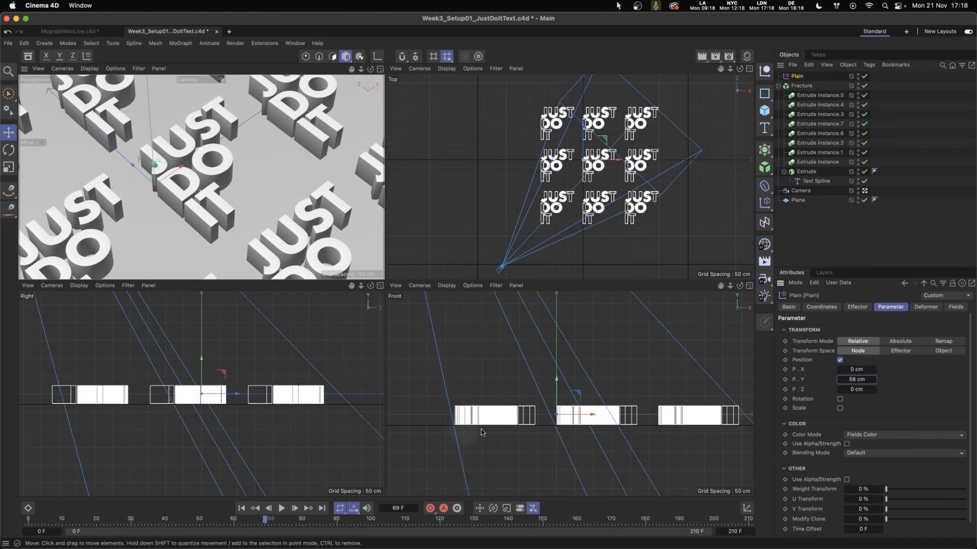
text(40)
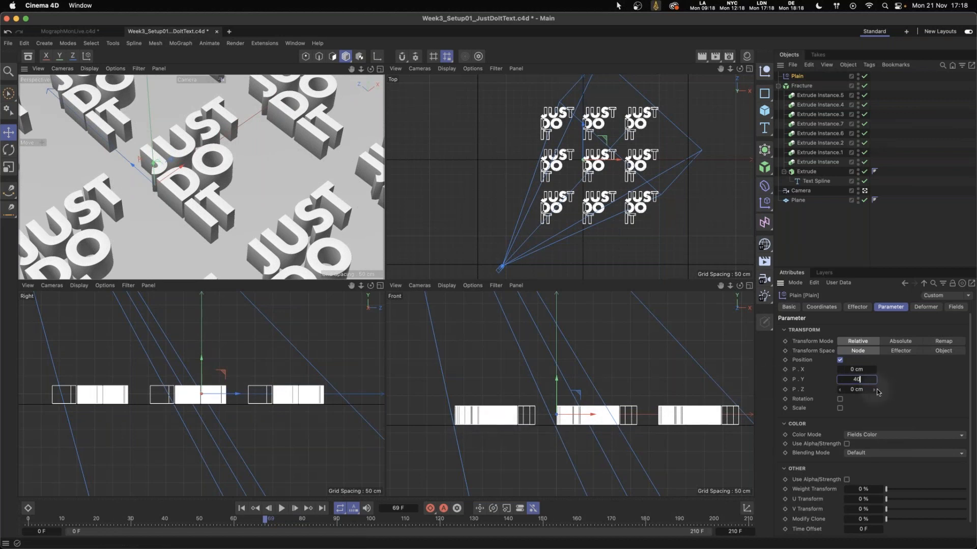
key(Return)
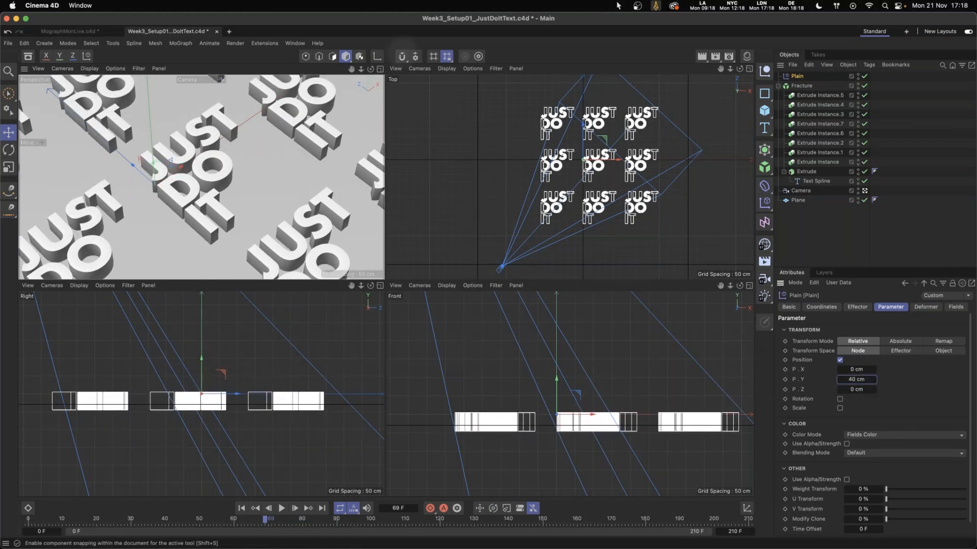
Test the Plain effector's Strength in the camera view and return it to 100%.
click(380, 69)
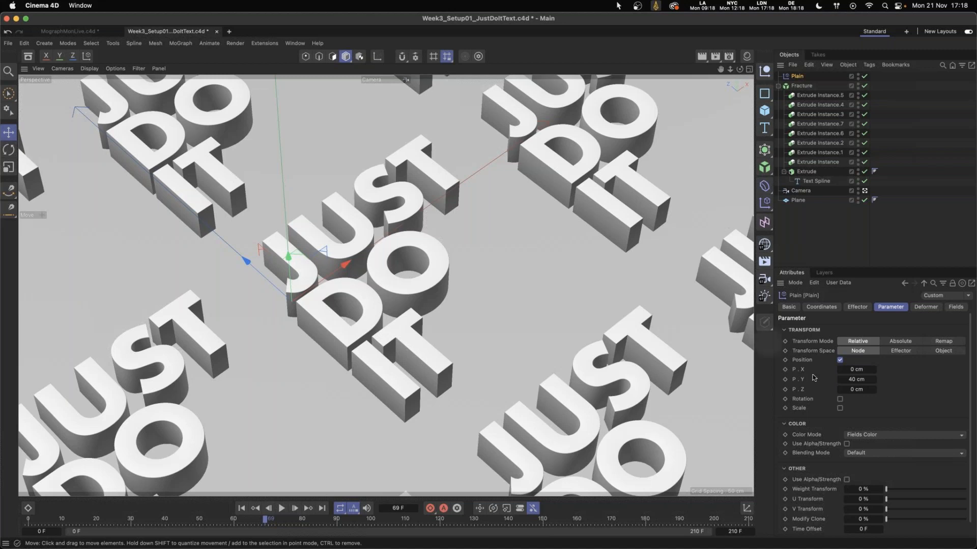
click(857, 307)
mouse_move(964, 329)
mouse_down()
mouse_move(865, 333)
mouse_move(972, 329)
mouse_up()
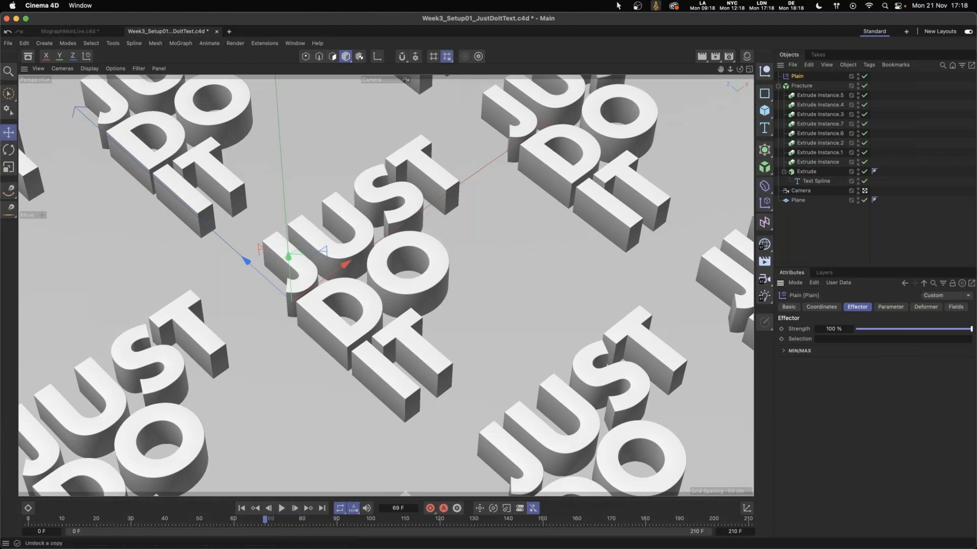
Add a Linear Field to the Plain effector and move it along the X axis across the middle column of text.
click(956, 307)
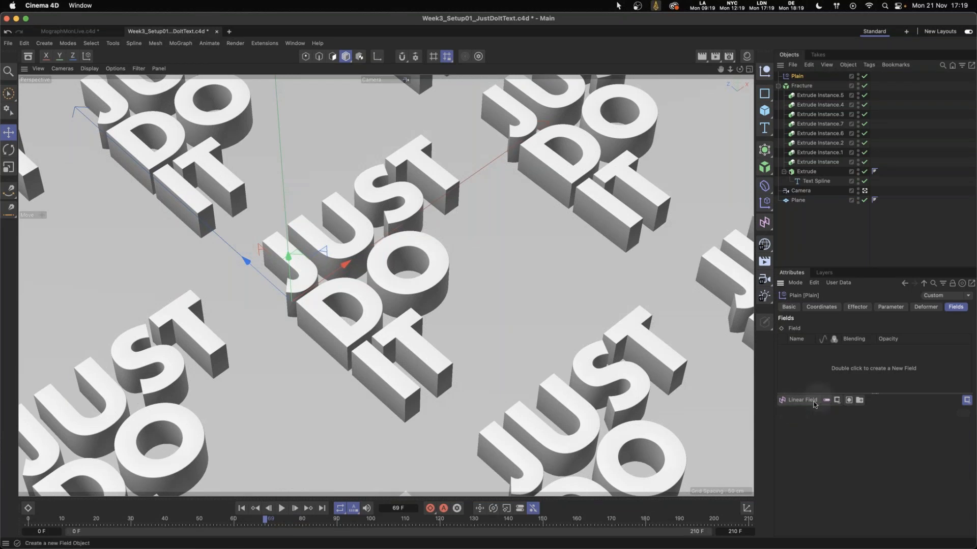
click(802, 401)
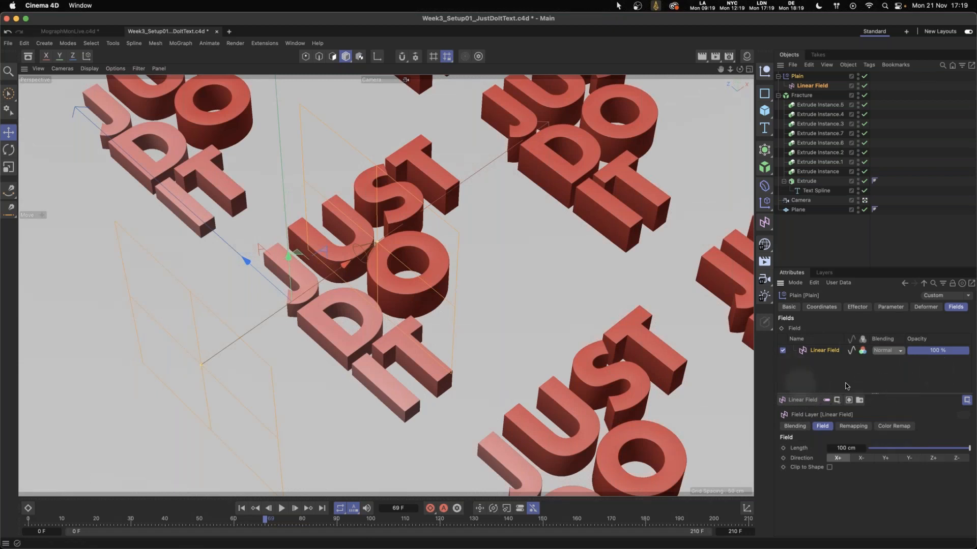
click(803, 85)
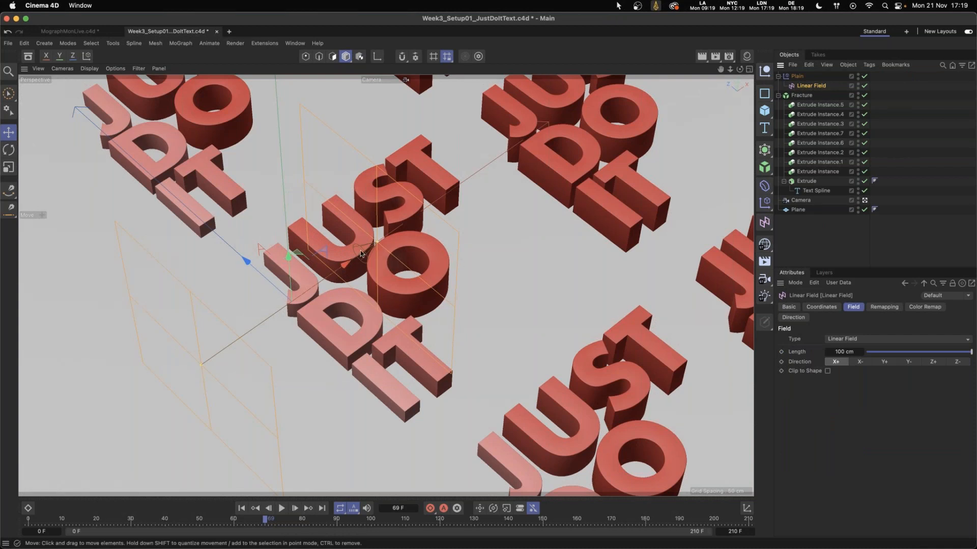
drag(345, 267, 408, 260)
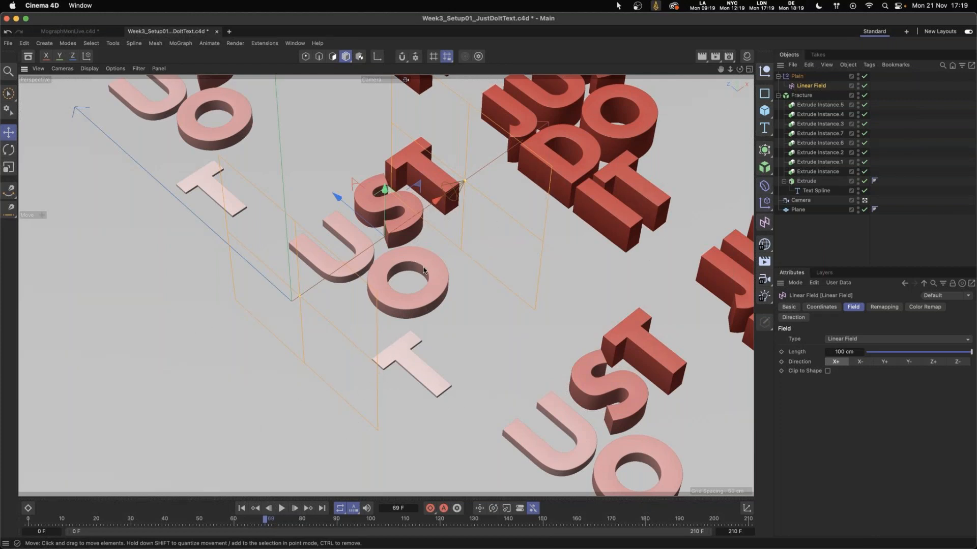
drag(442, 197, 427, 234)
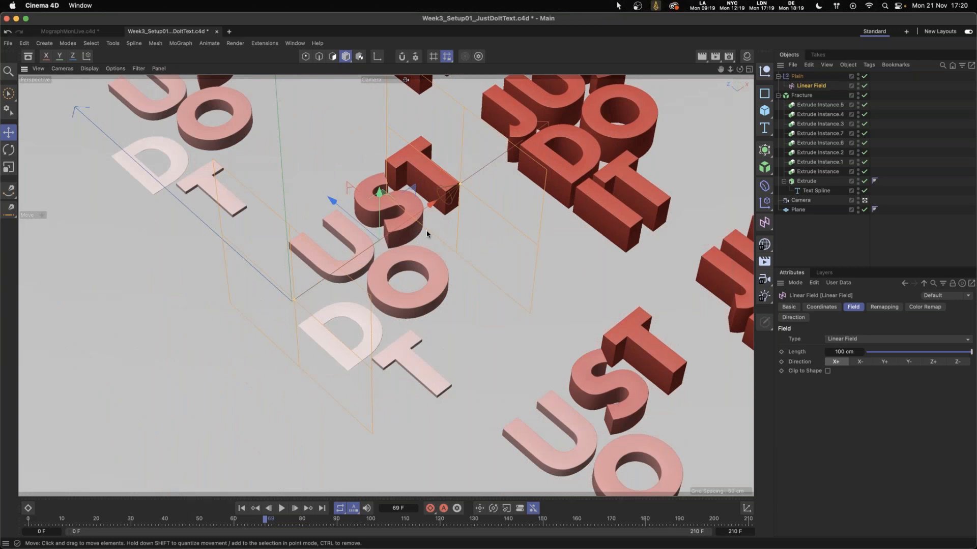
click(749, 76)
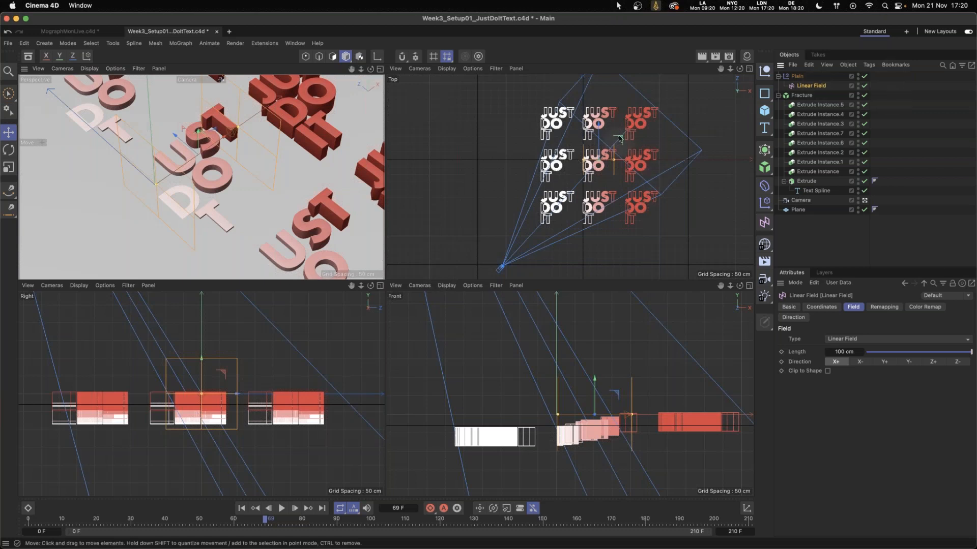
Rotate the Linear Field to a heading of -45° and slide it diagonally across the middle text block.
drag(619, 137, 618, 142)
key(r)
drag(609, 185, 612, 188)
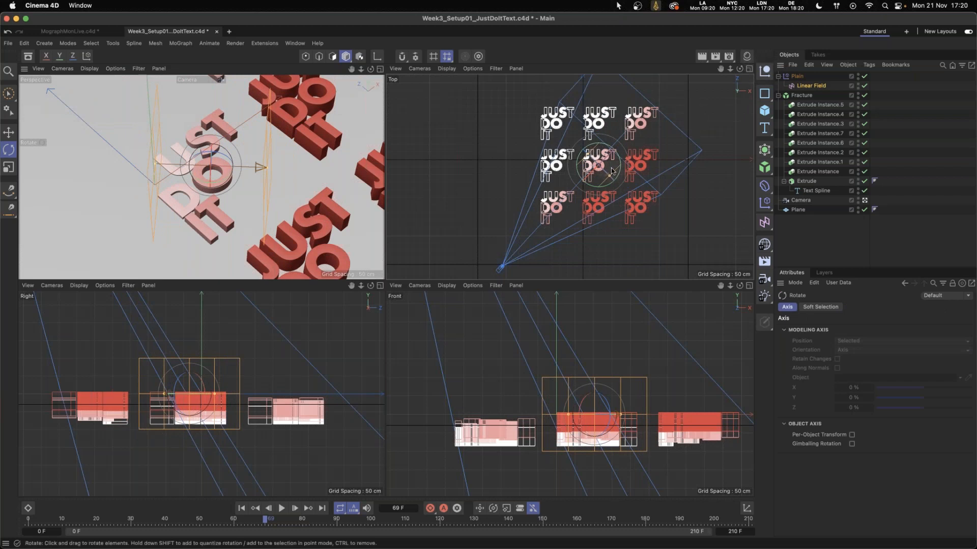
key(e)
mouse_move(611, 170)
mouse_down()
mouse_move(584, 165)
mouse_move(560, 135)
mouse_move(635, 182)
mouse_move(619, 184)
mouse_up()
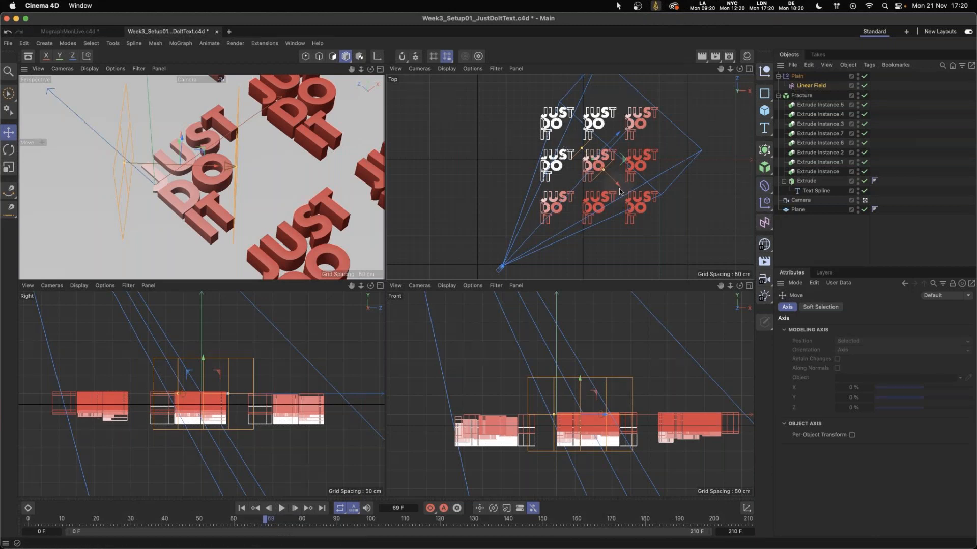
mouse_move(620, 188)
mouse_down()
mouse_move(566, 146)
mouse_move(646, 194)
mouse_move(622, 187)
mouse_up()
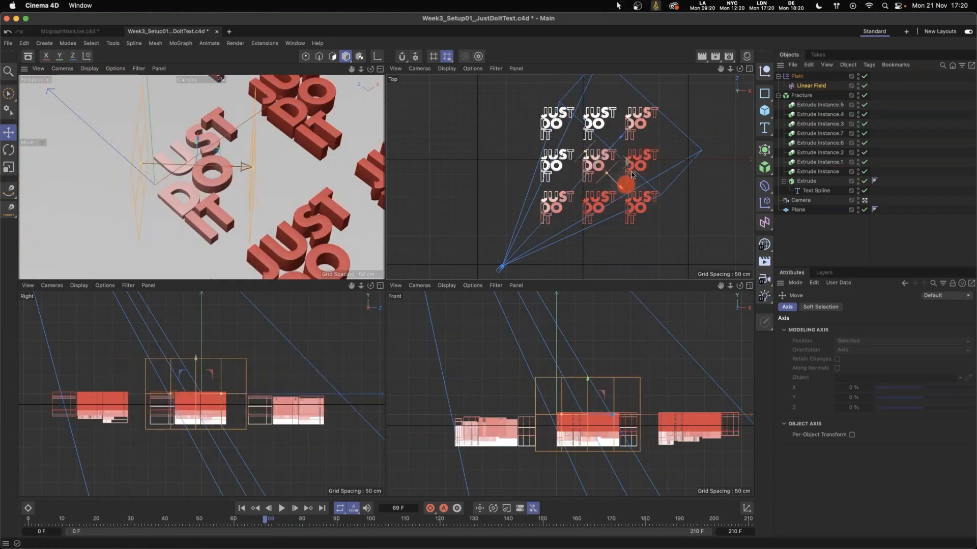
Set the Linear Field's direction to X- and test its effect by sliding it diagonally through the text grid.
click(810, 86)
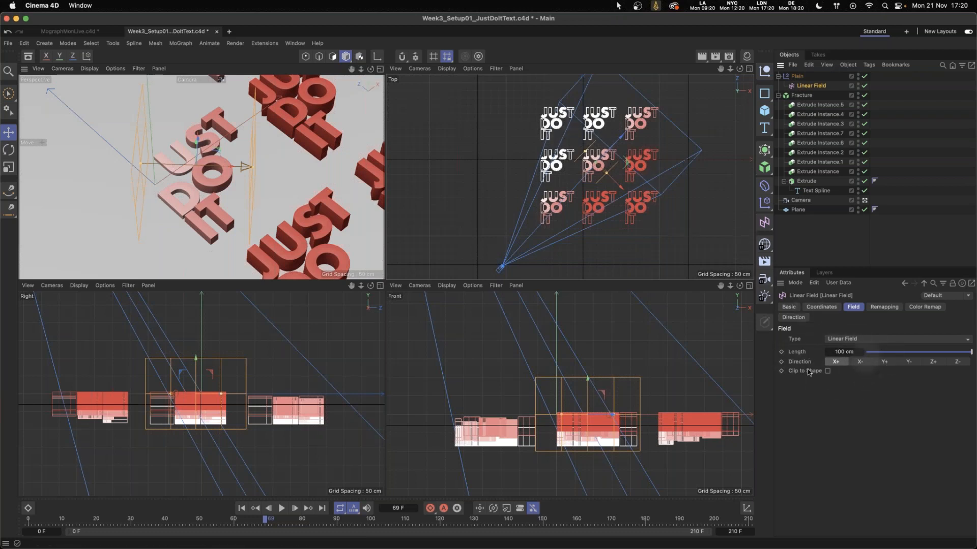
click(859, 362)
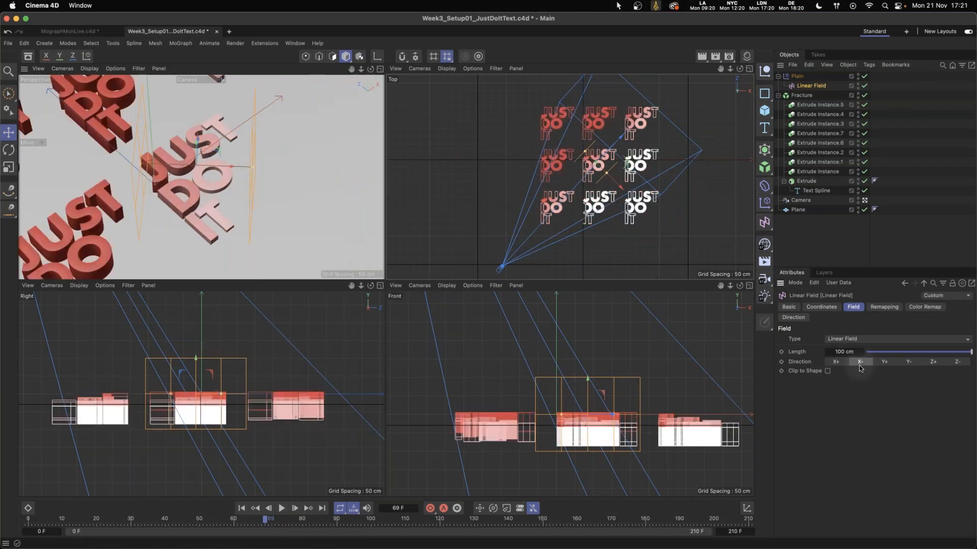
drag(622, 187, 634, 203)
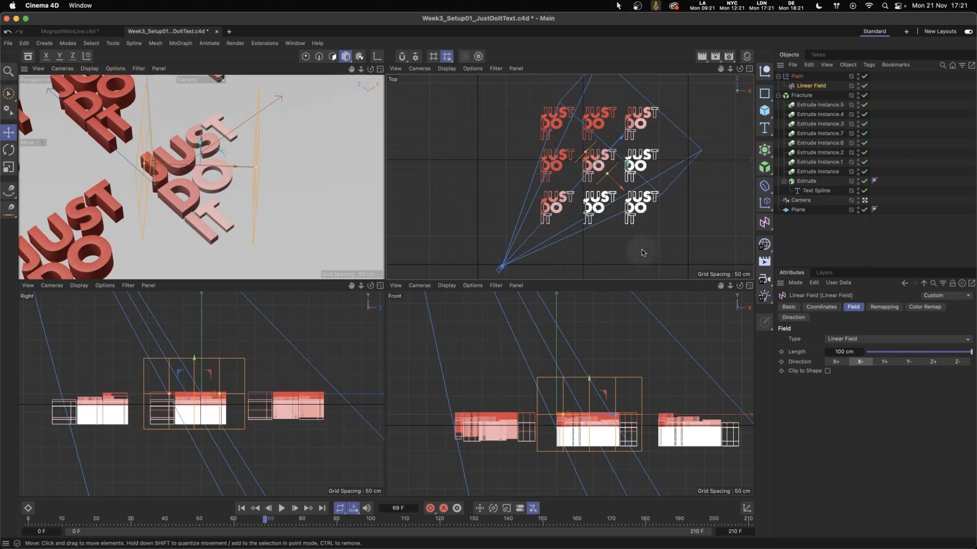
drag(584, 173, 535, 147)
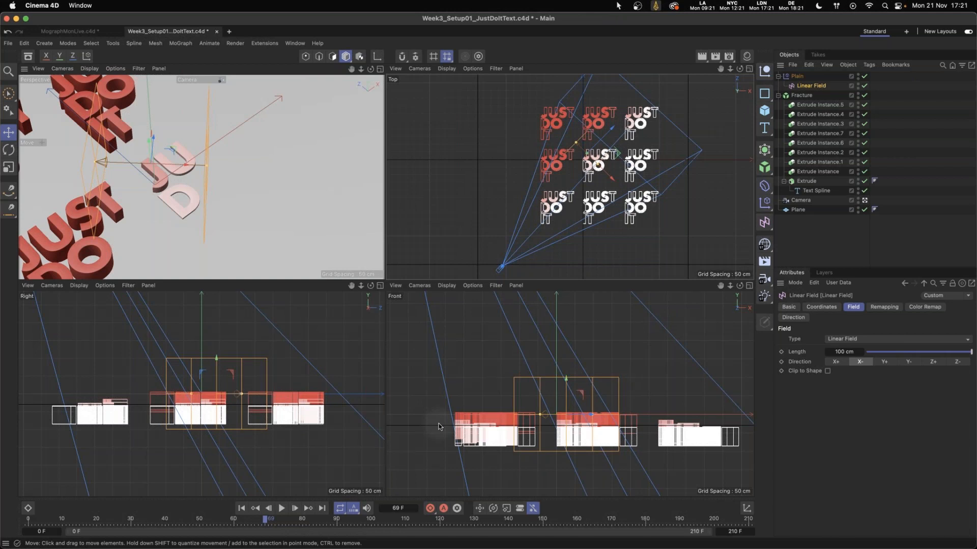
At frame 0, move the Linear Field past the grid's upper-left text to about X -240.8, Z 308.9 cm and keyframe both positions.
drag(265, 519, 20, 521)
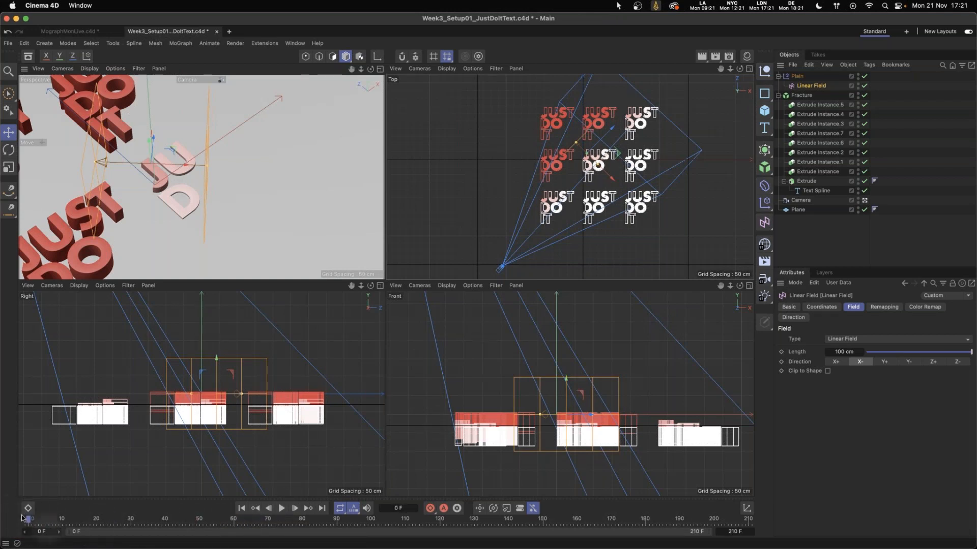
drag(612, 177, 531, 108)
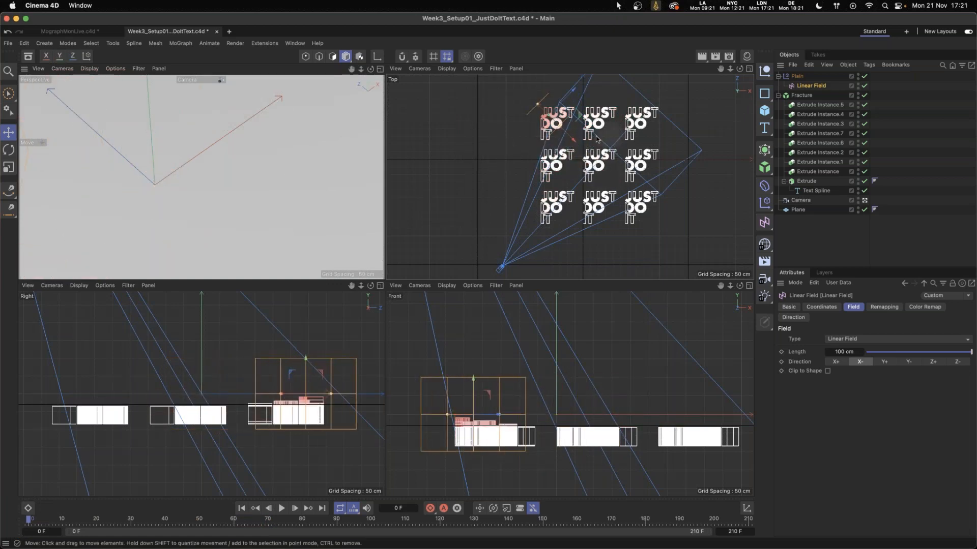
drag(573, 142, 570, 139)
click(821, 86)
click(821, 307)
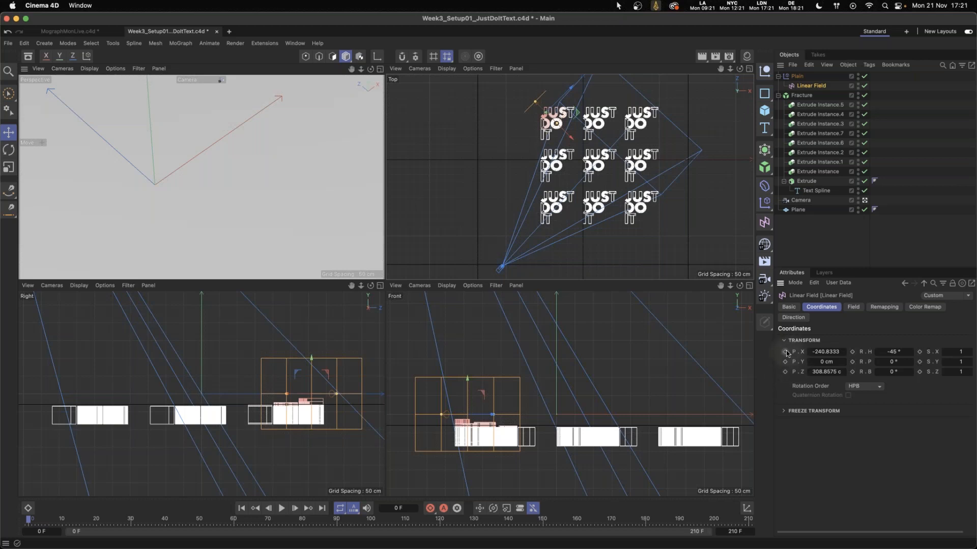
click(785, 352)
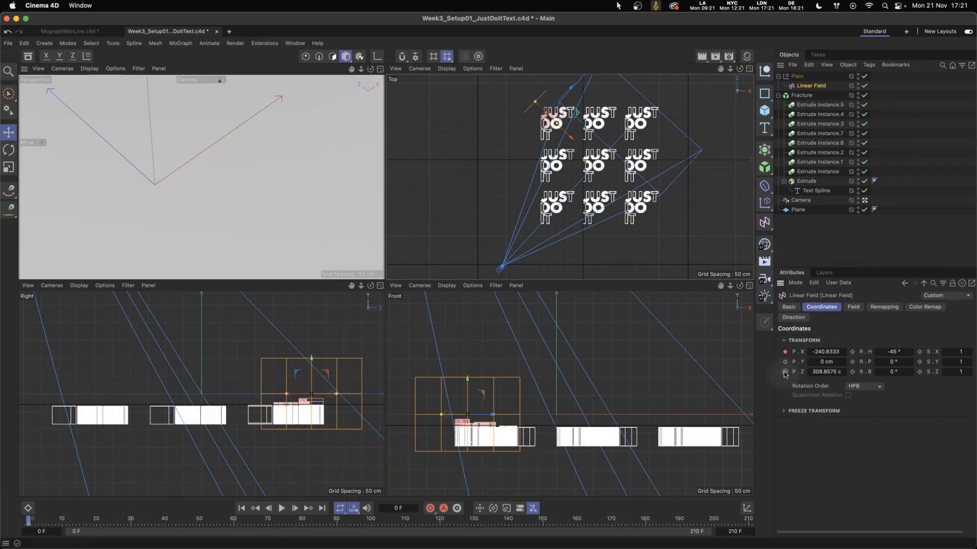
click(785, 372)
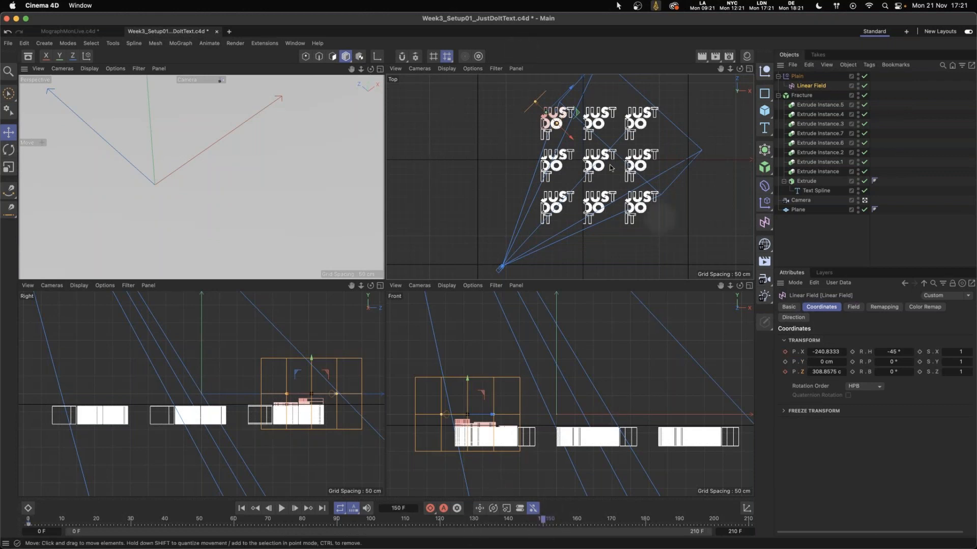
At frame 150, move the Linear Field beyond the grid's lower-right text to about X 444.2, Z -376.2 cm and keyframe both positions.
drag(573, 135, 679, 229)
click(786, 353)
click(785, 372)
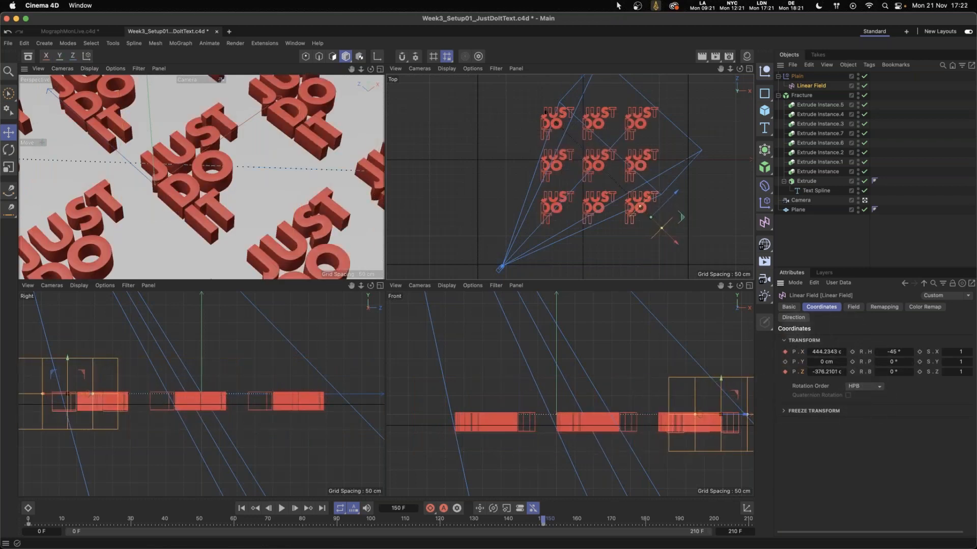
Maximize the camera view and play the animation from the start, stopping at frame 80.
click(380, 70)
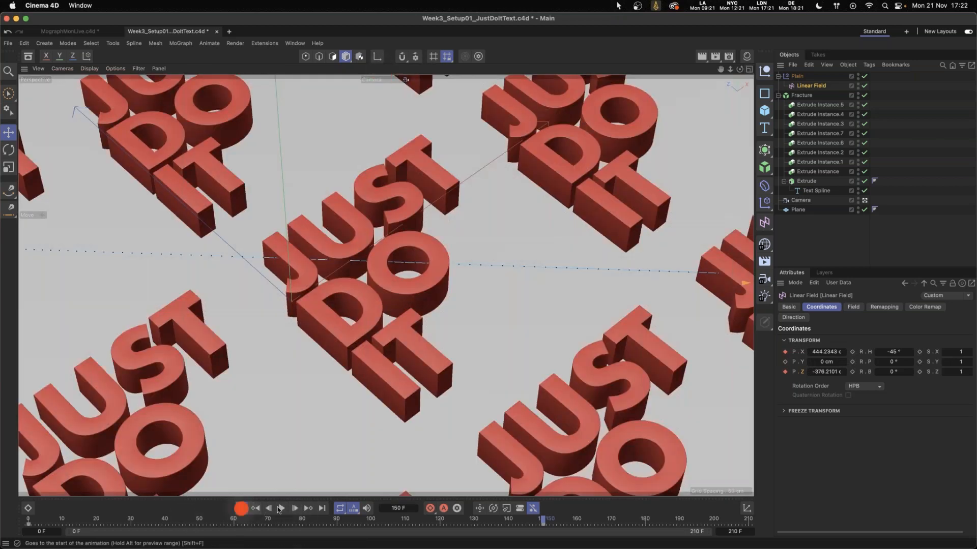
click(241, 508)
click(282, 508)
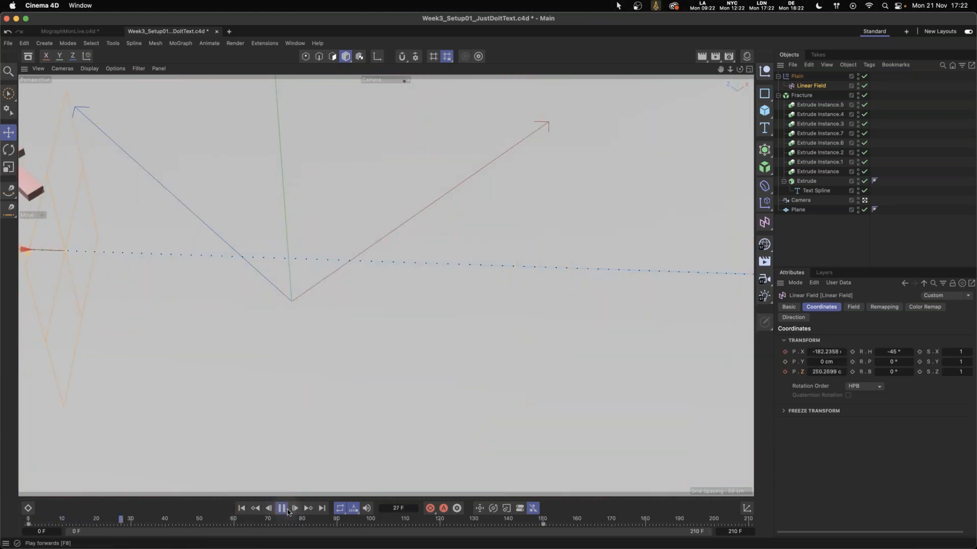
click(282, 508)
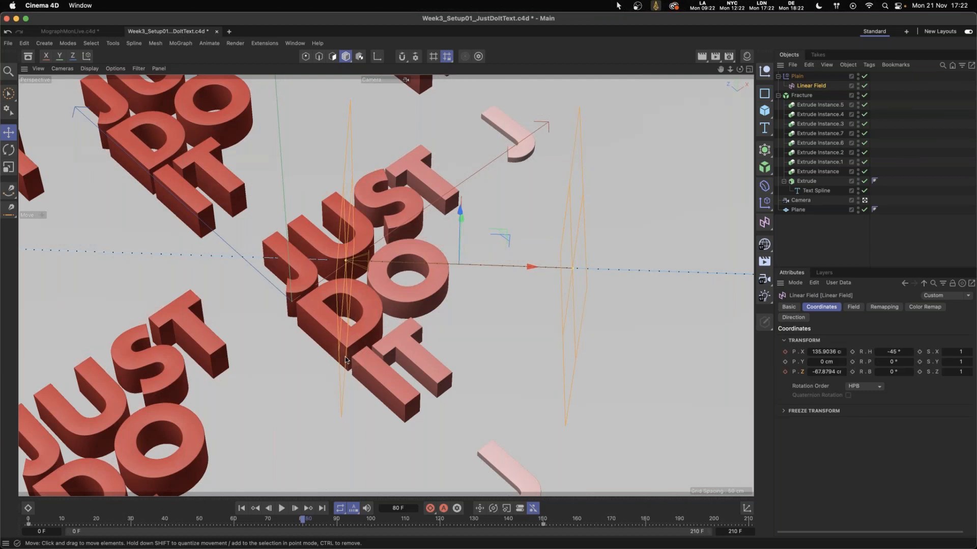
Add a Random Field above the Linear Field in the Plain effector's fields.
click(796, 76)
click(956, 307)
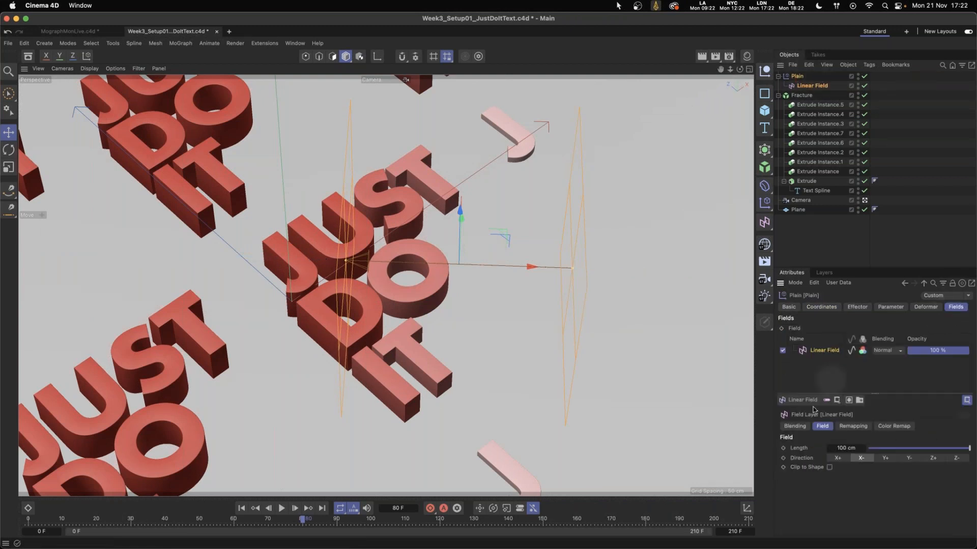
click(810, 400)
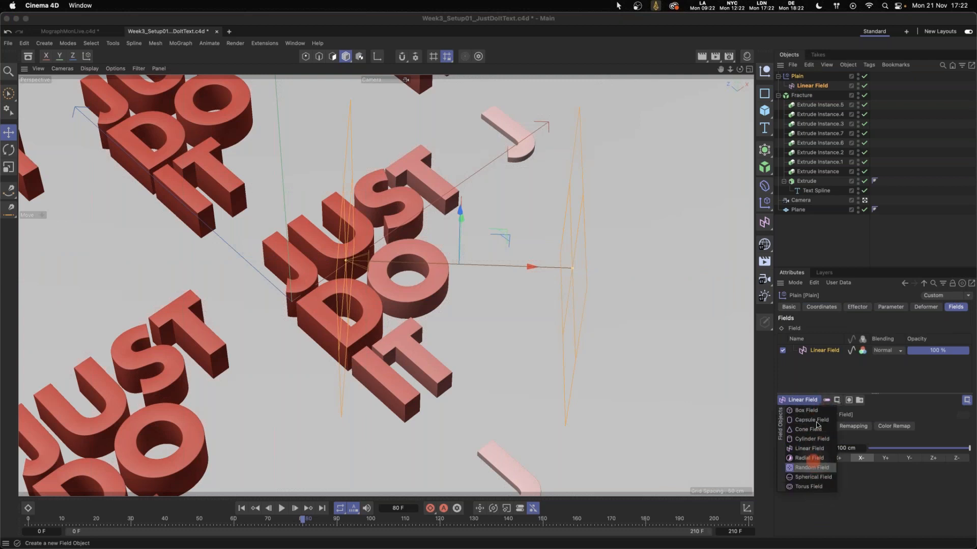
click(821, 468)
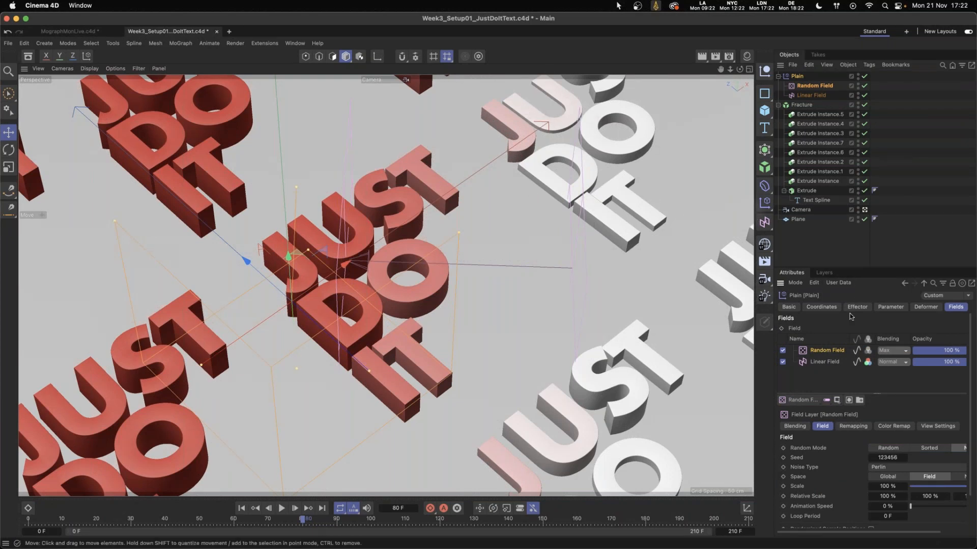
Set the Random Field's blending mode to Overlay in the Plain effector and scrub the timeline to check the staggered letters.
click(891, 307)
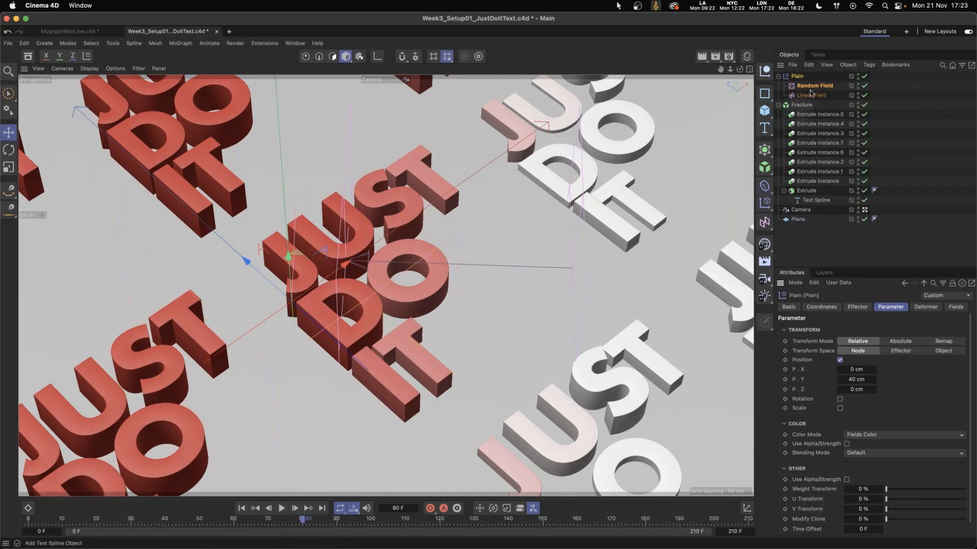
click(797, 76)
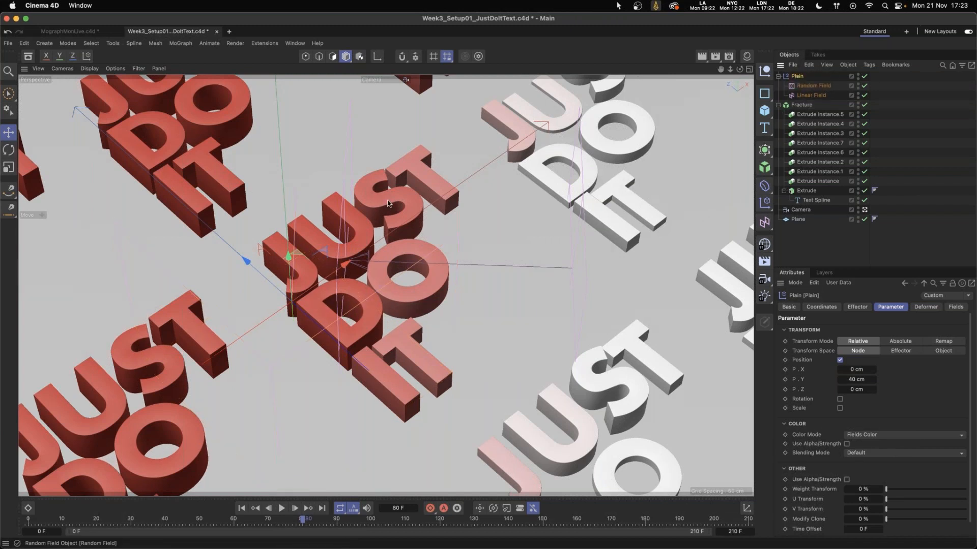
mouse_move(303, 519)
mouse_down()
mouse_move(161, 519)
mouse_move(322, 524)
mouse_move(250, 523)
mouse_move(279, 520)
mouse_up()
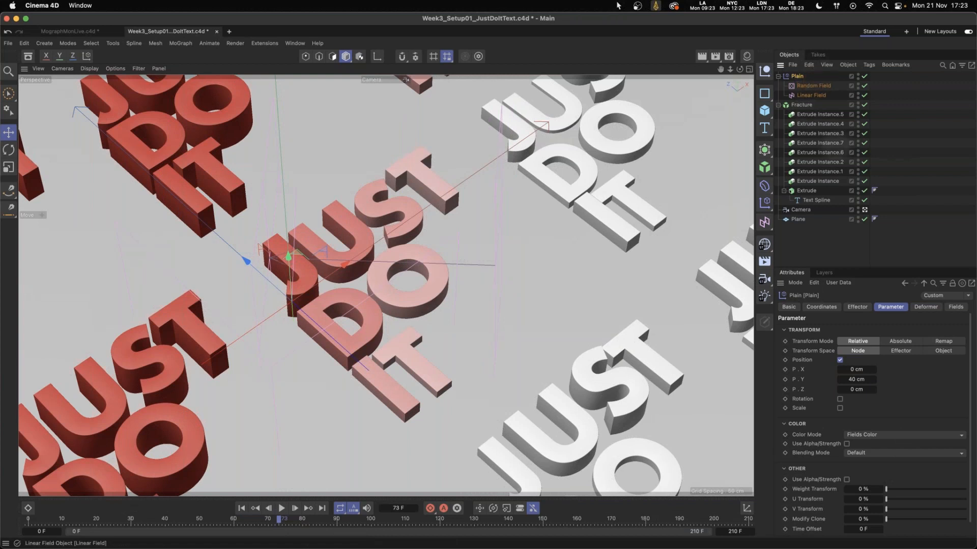
click(955, 307)
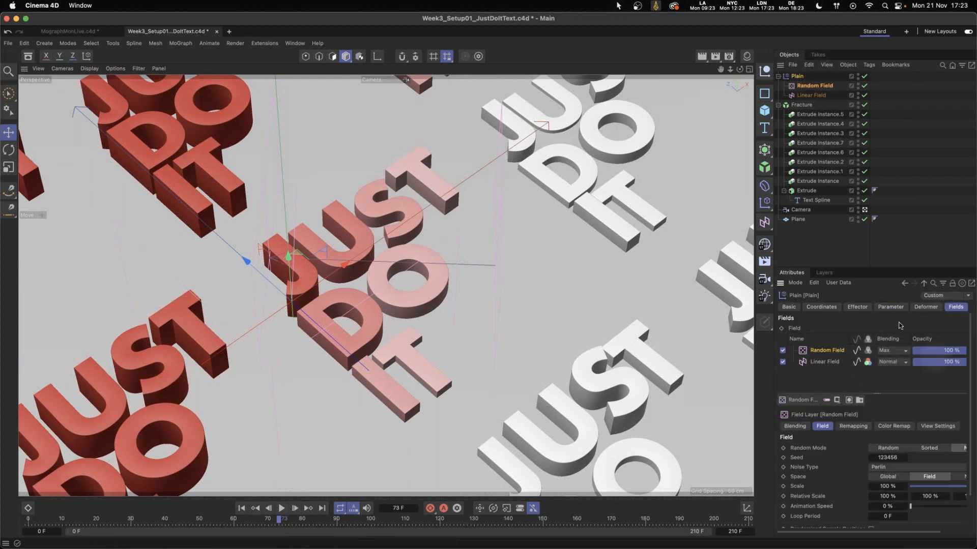
click(902, 351)
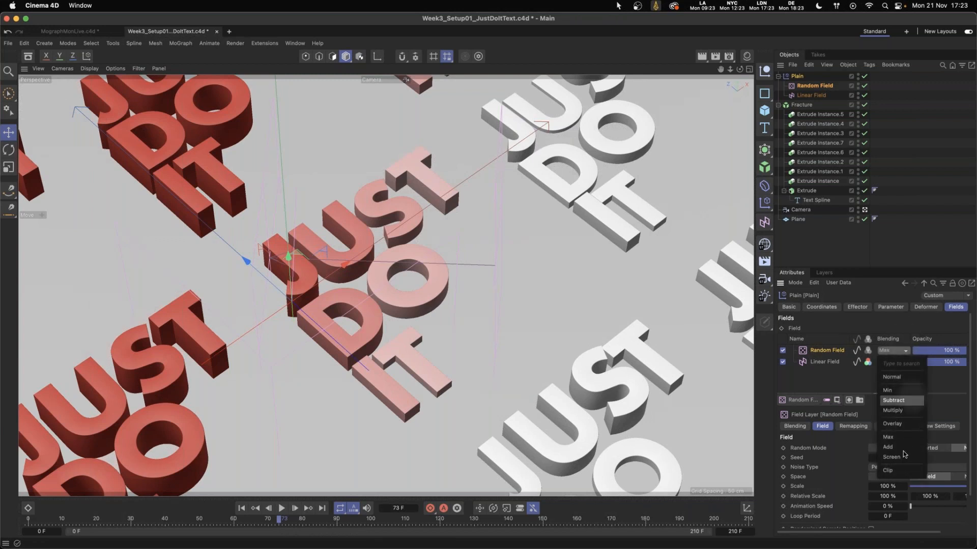
click(891, 423)
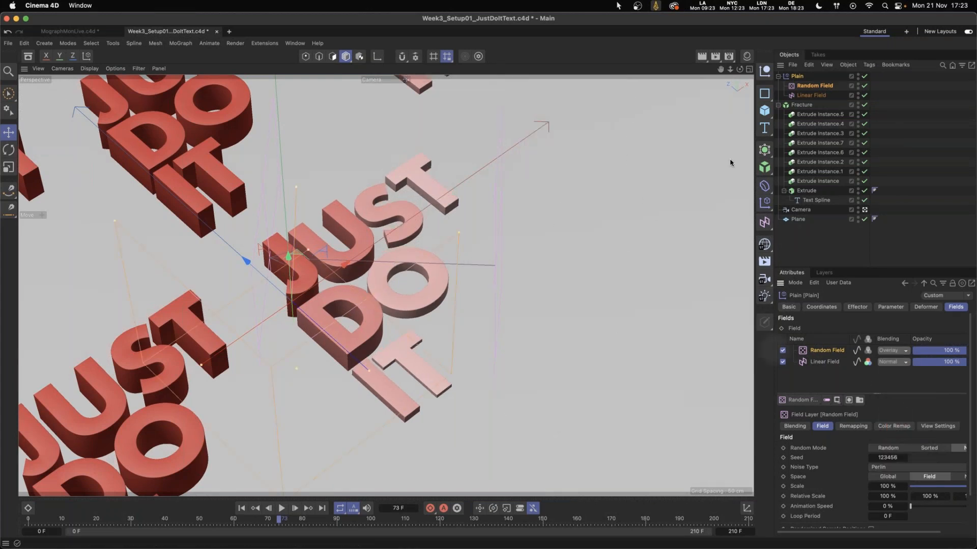
drag(280, 521, 326, 511)
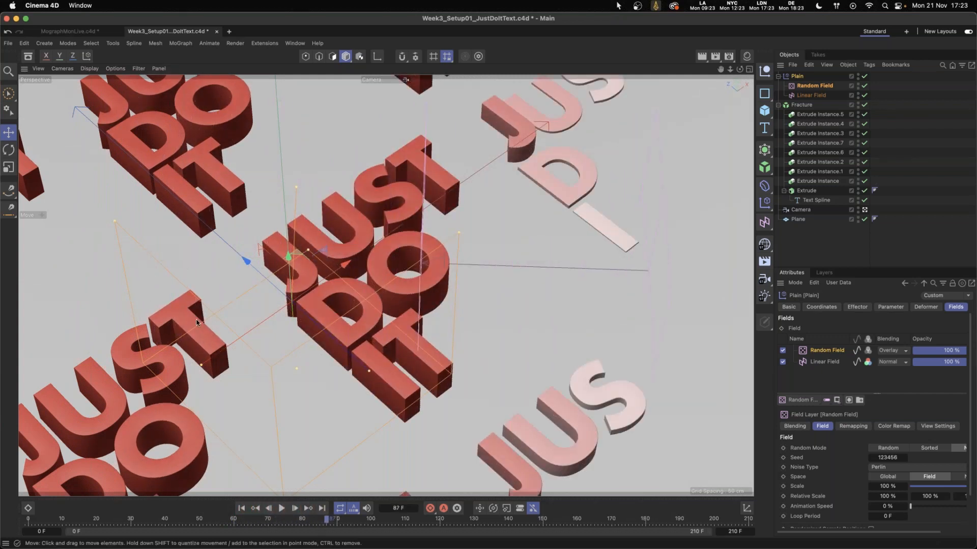
click(329, 520)
drag(350, 524, 294, 516)
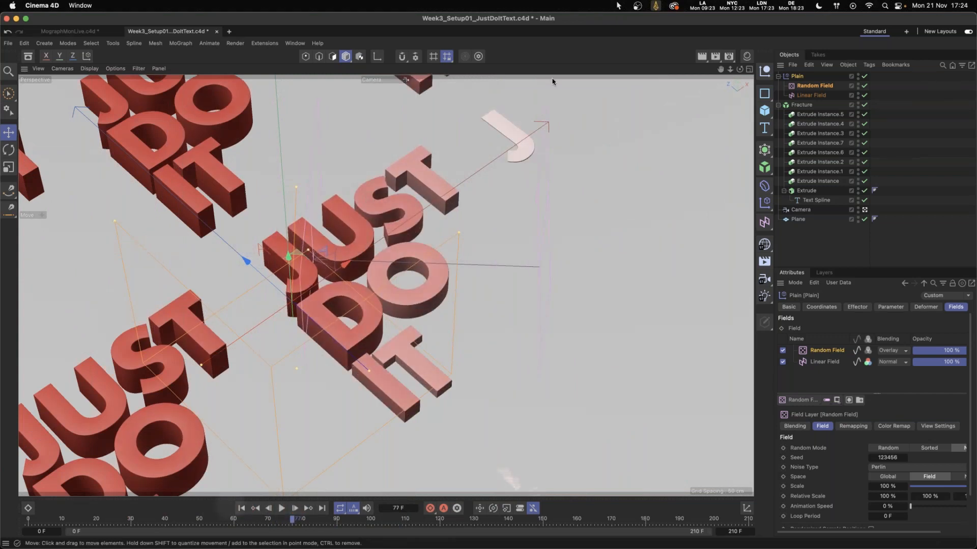
Try the Light weight of Futura PT on the Text Spline, scrub the animation, and return the font to Bold.
click(817, 201)
click(852, 365)
click(866, 426)
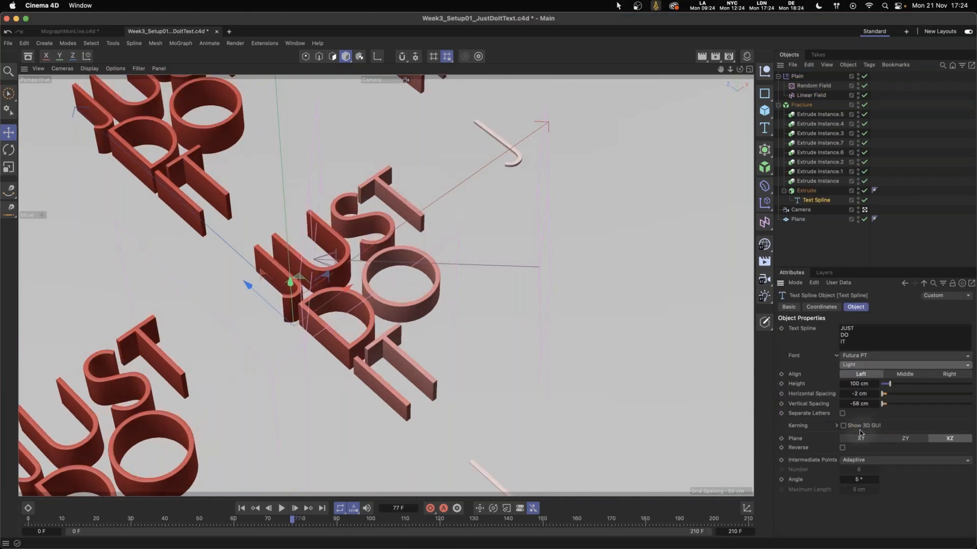
drag(292, 519, 171, 519)
drag(249, 515, 344, 519)
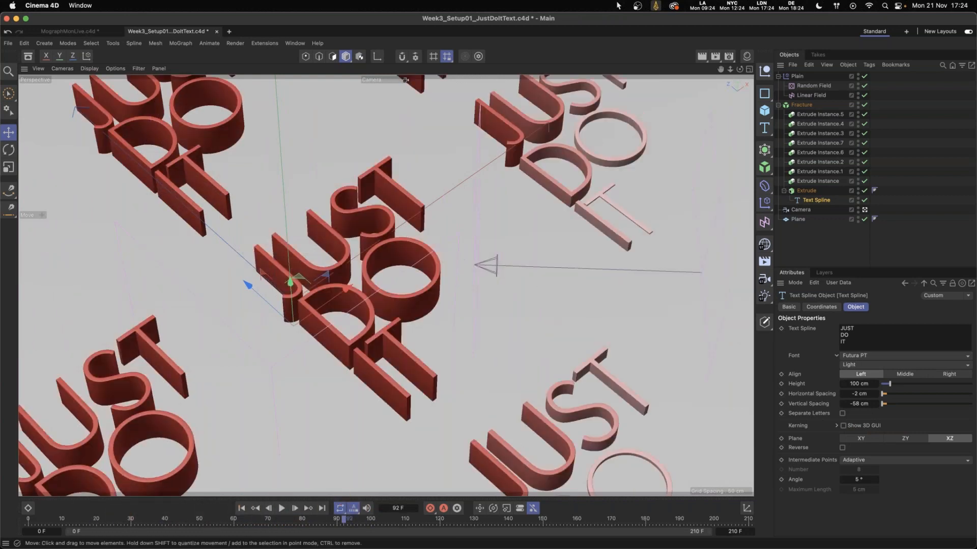
click(868, 364)
click(873, 376)
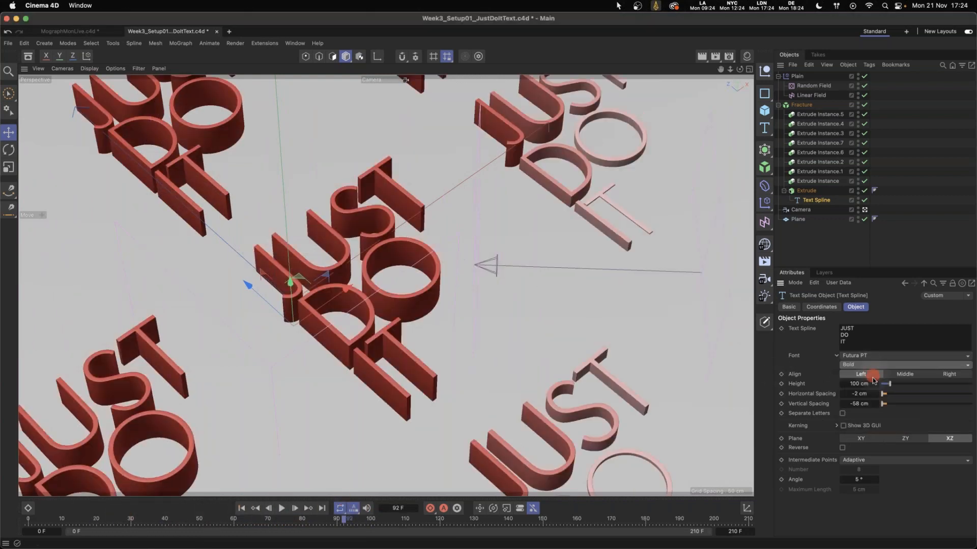
Park the timeline at frame 87 and set the Linear Field's Color Remap mode to Gradient in the Plain effector.
drag(351, 519, 361, 520)
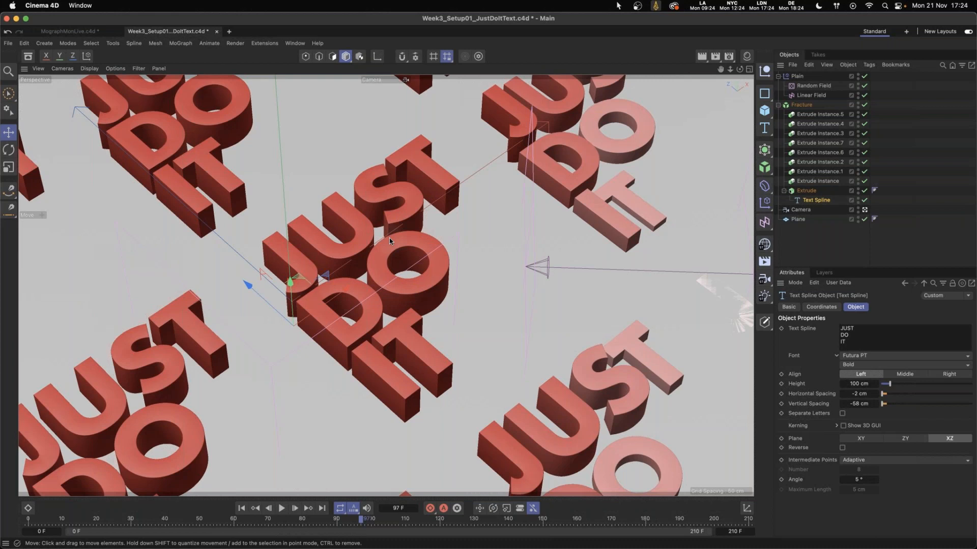
drag(361, 519, 326, 519)
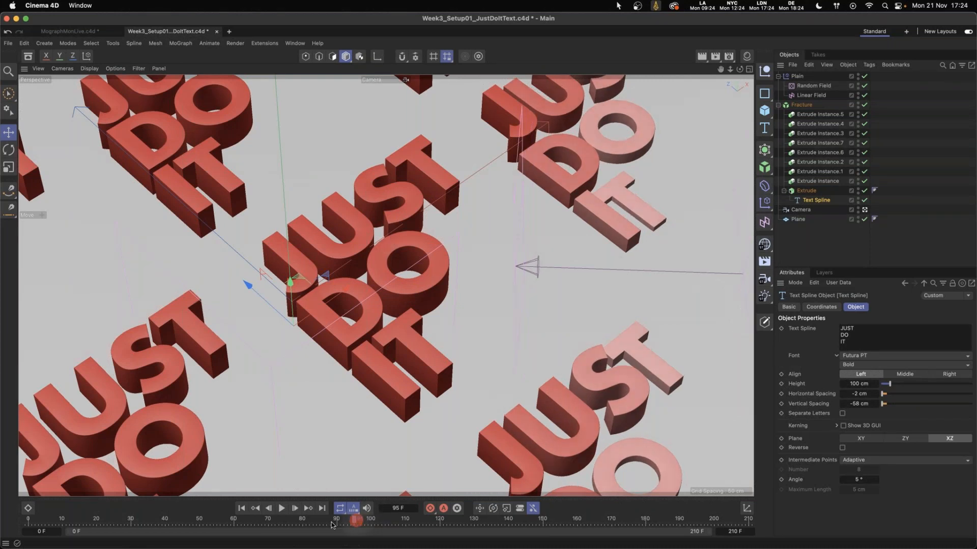
click(800, 76)
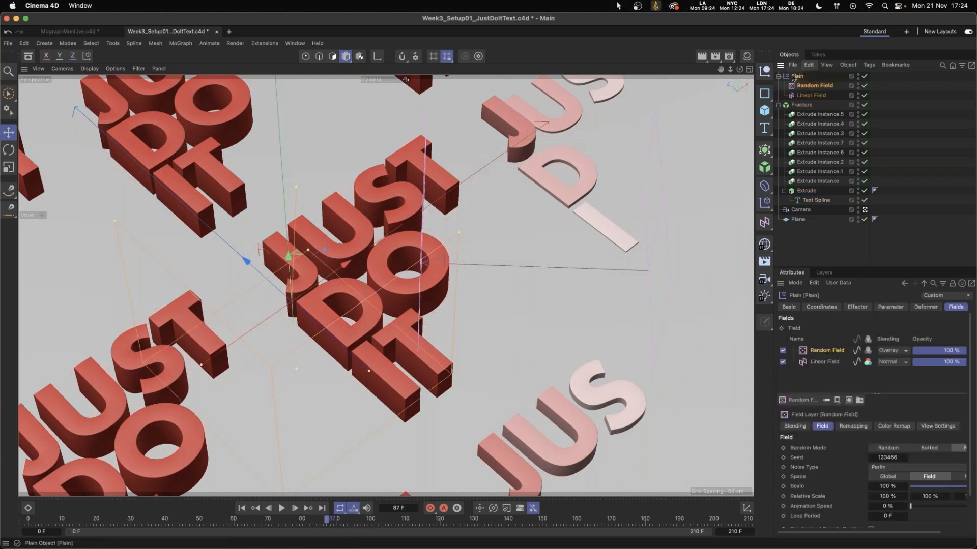
click(891, 307)
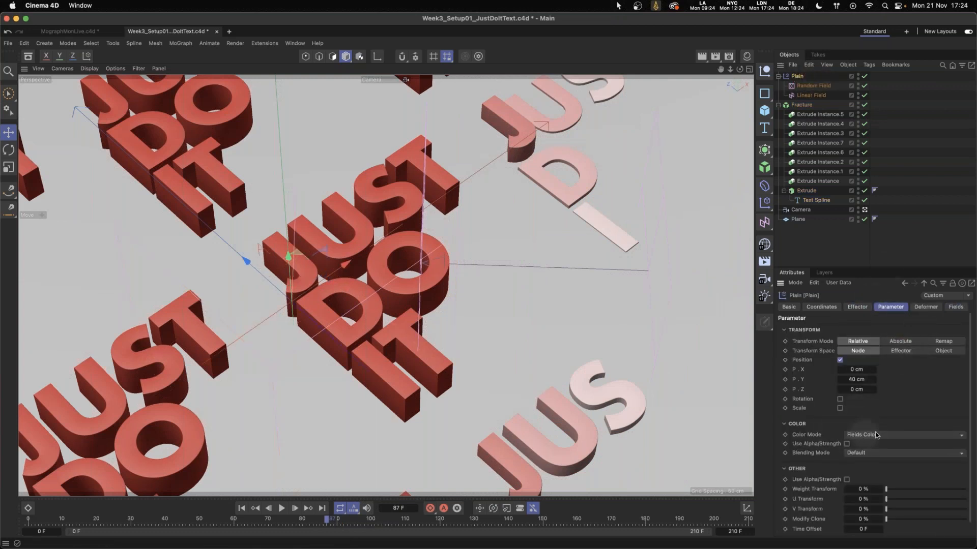
click(955, 307)
click(820, 362)
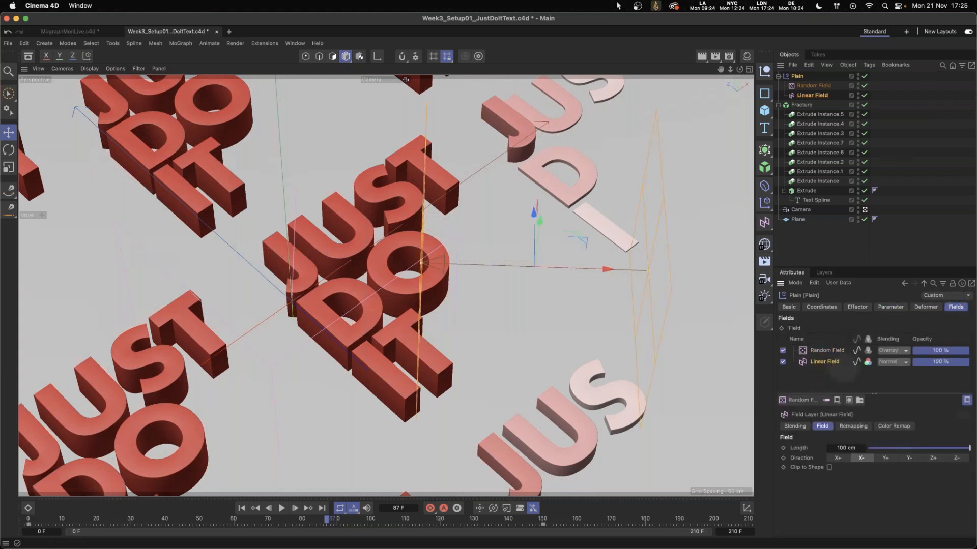
click(891, 428)
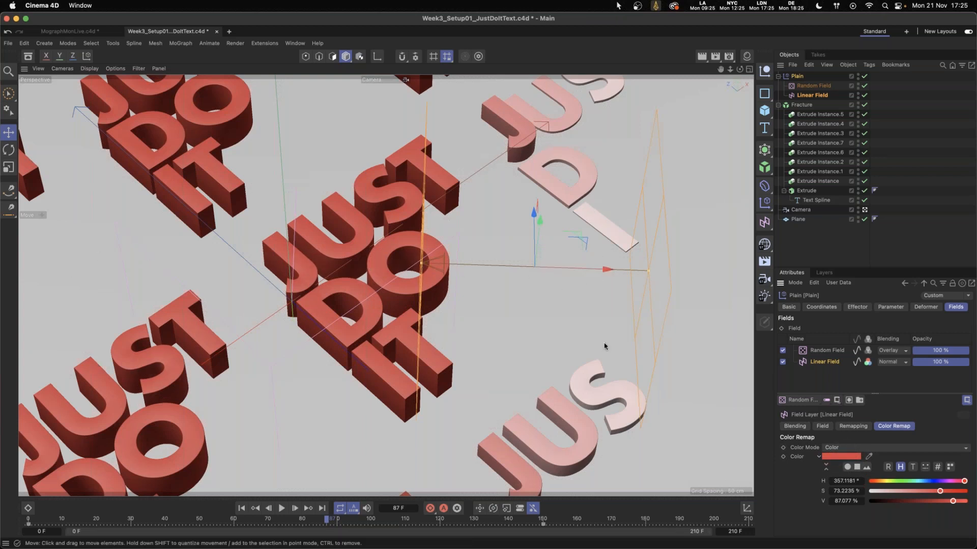
click(885, 447)
click(847, 483)
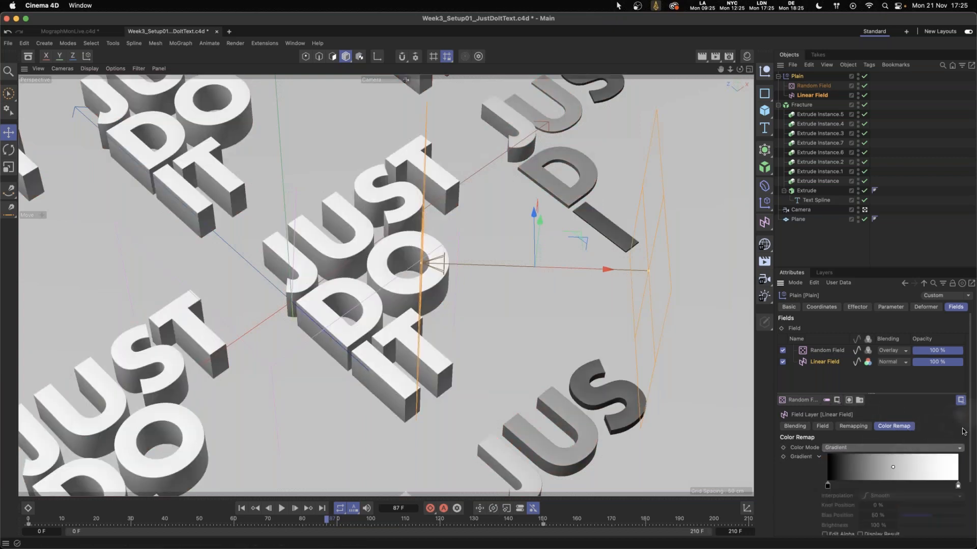
Load the violet-to-light-blue gradient preset into the Linear Field's Color Remap gradient.
drag(970, 430, 969, 474)
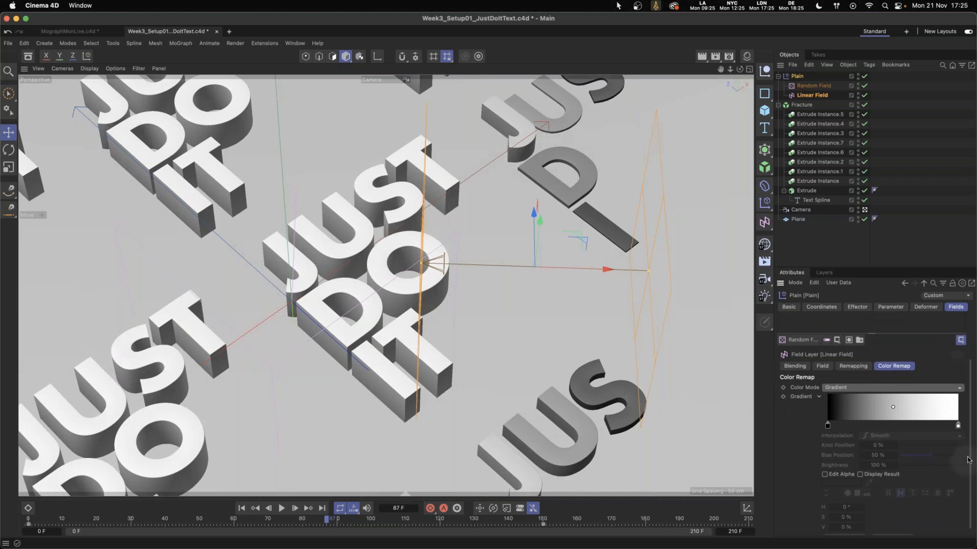
scroll(949, 493, down, 2)
click(843, 529)
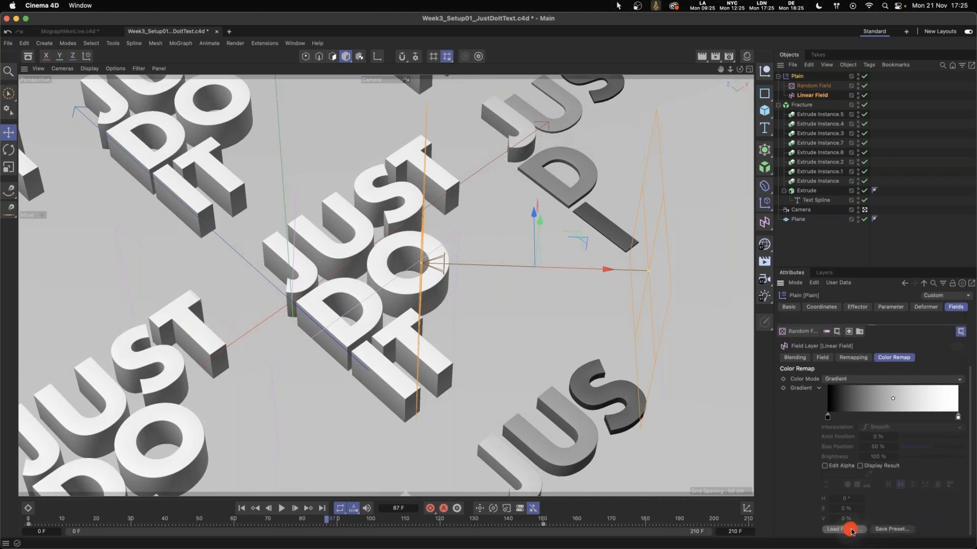
click(976, 466)
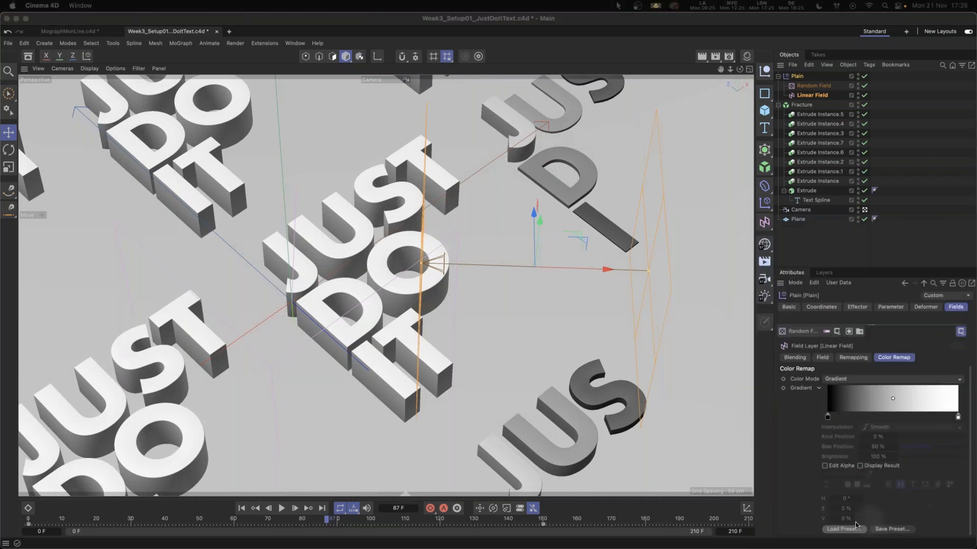
click(848, 530)
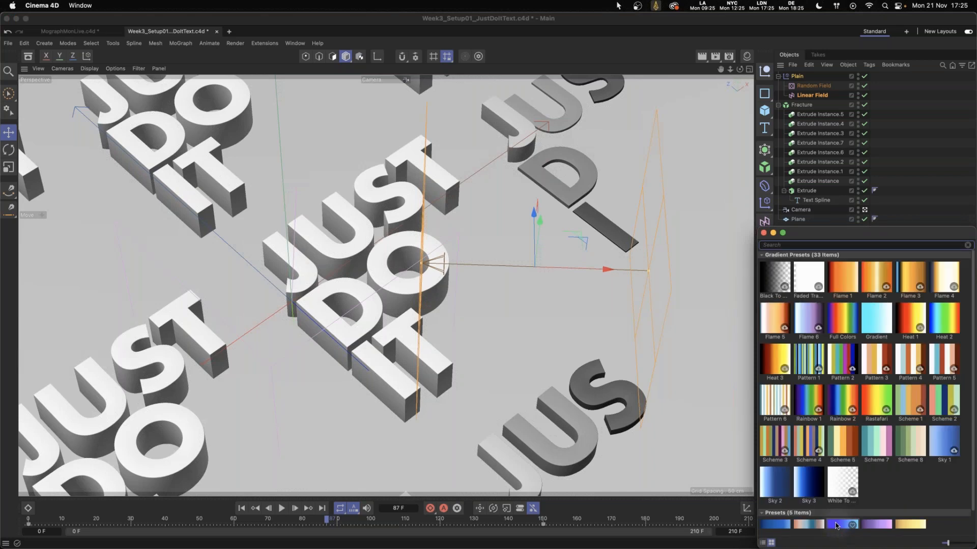
double_click(838, 524)
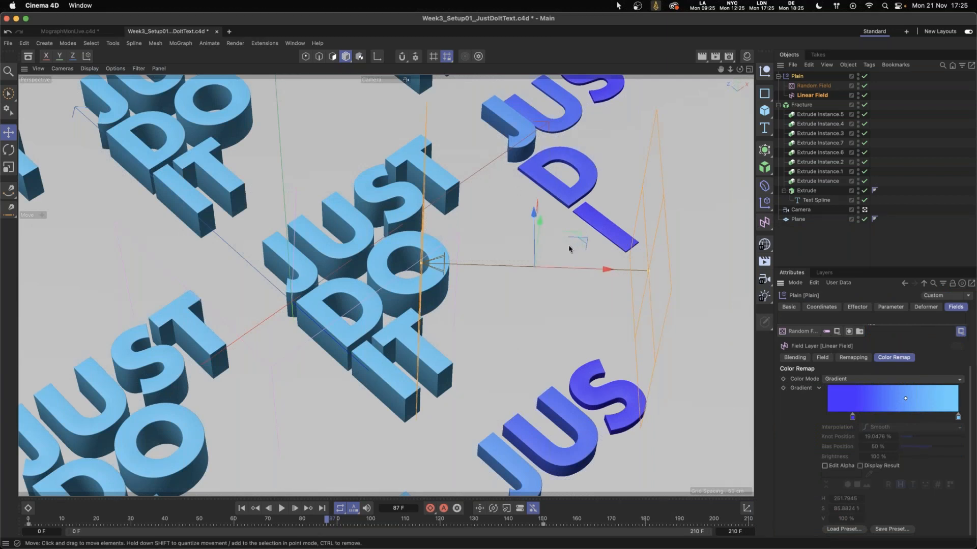
Create a blue material with hue 207°, saturation 91% and value 68%, and apply it to the Plane.
click(746, 56)
click(650, 109)
double_click(650, 110)
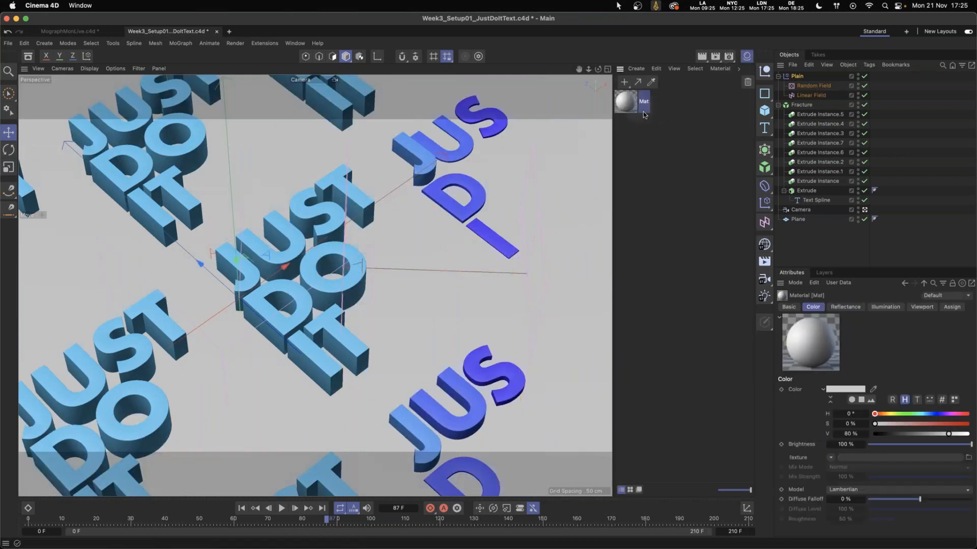
drag(900, 414, 934, 417)
mouse_move(932, 425)
mouse_down()
mouse_move(959, 425)
mouse_move(928, 414)
mouse_move(938, 434)
mouse_up()
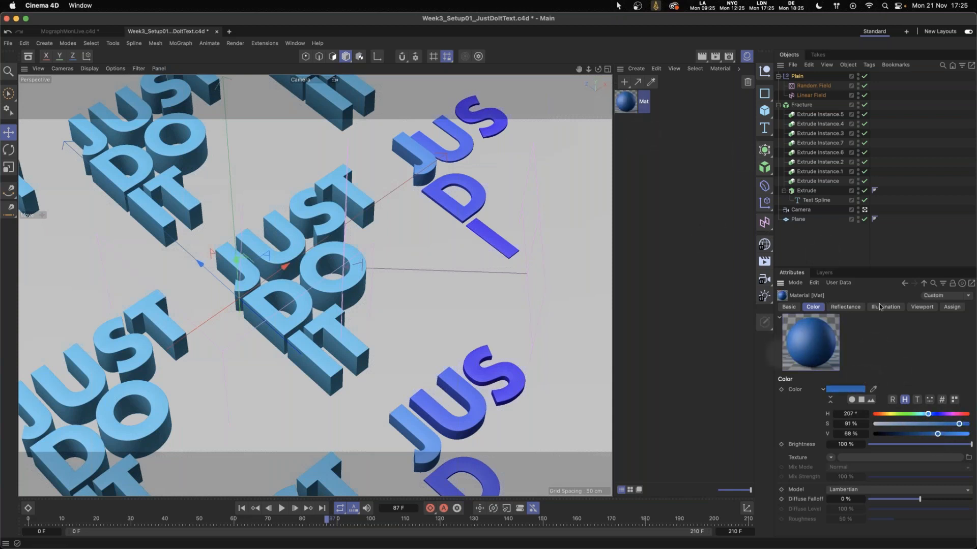
drag(625, 105, 565, 152)
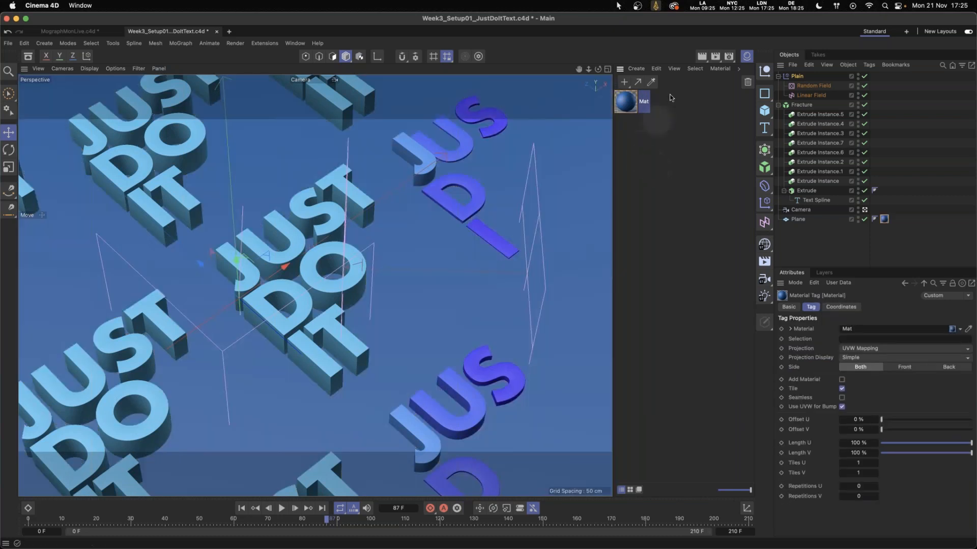
Apply a second new material to the Fracture object and load the Display Color shader as its Color channel texture.
double_click(640, 131)
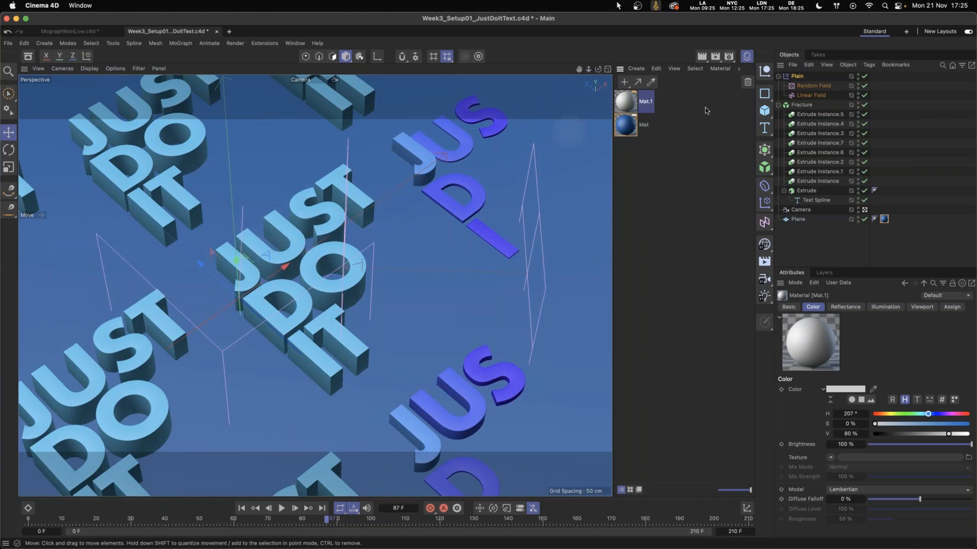
drag(630, 105, 803, 107)
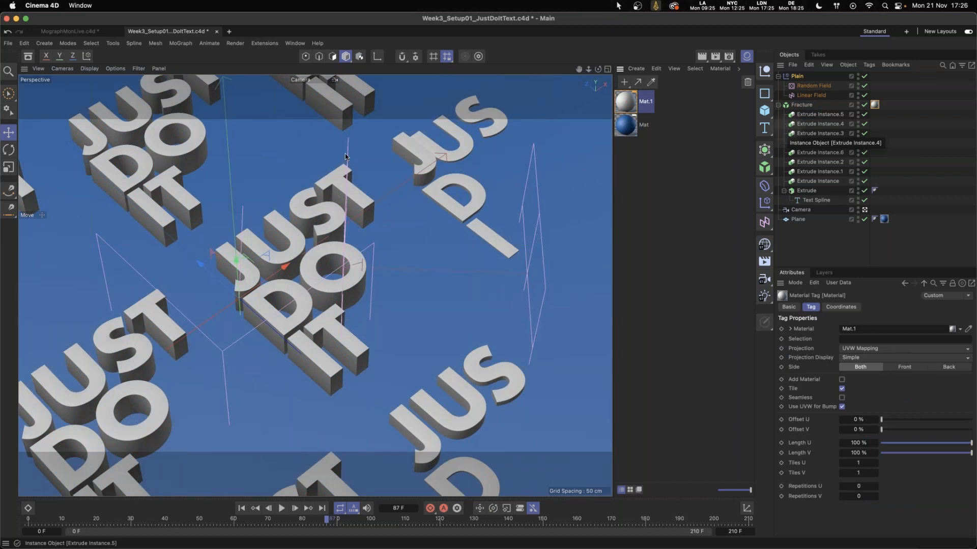
double_click(628, 103)
drag(699, 99, 623, 114)
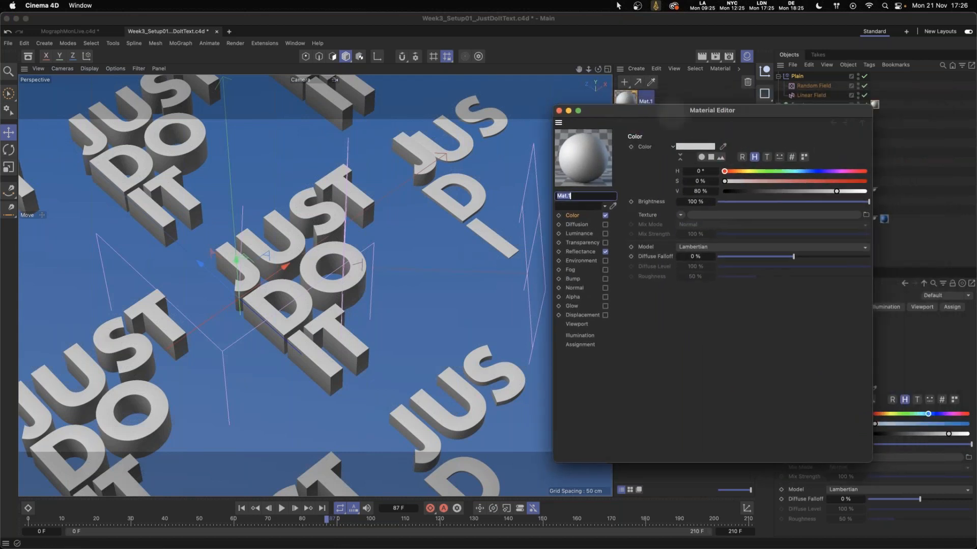
click(566, 220)
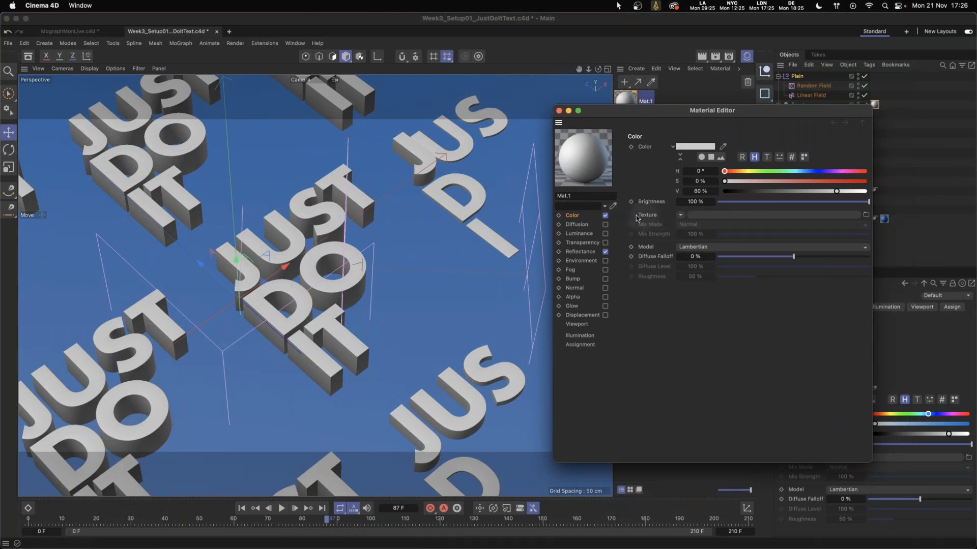
click(680, 215)
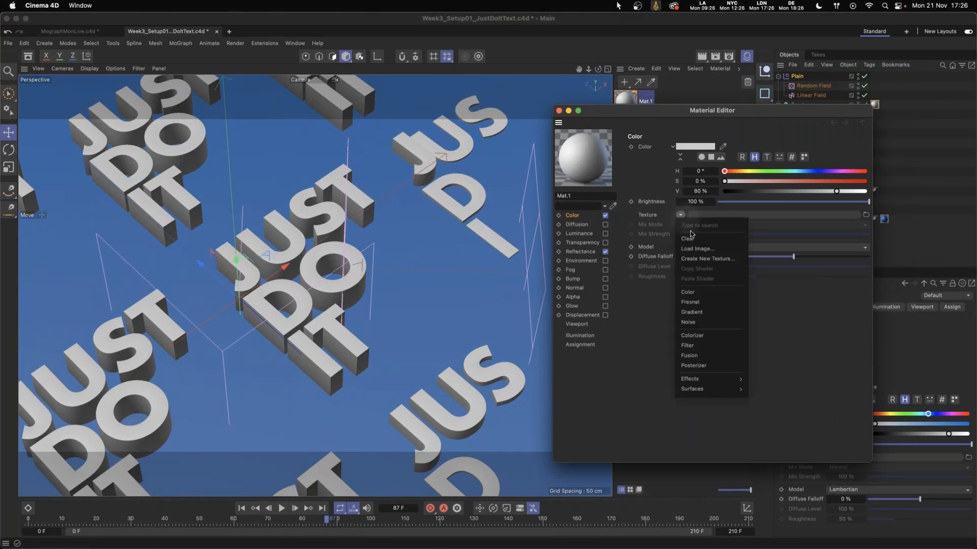
mouse_move(711, 392)
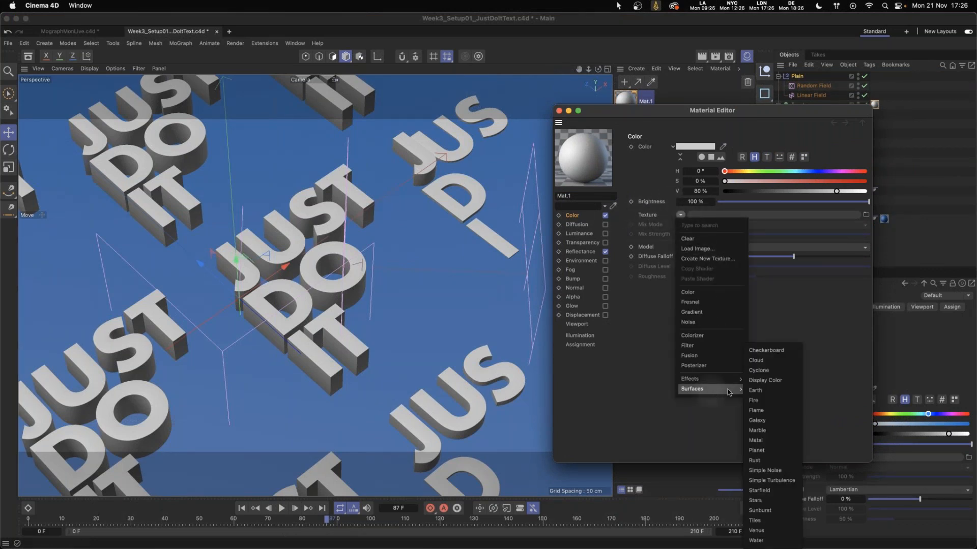
click(773, 381)
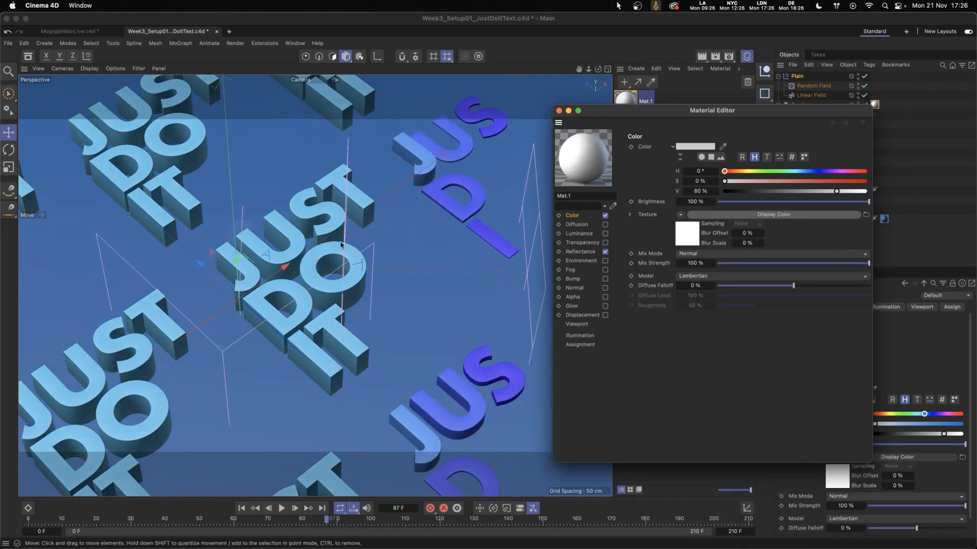
Enable the letter material's Luminance channel with the Display Color shader as its texture, and close the Material Editor.
click(591, 236)
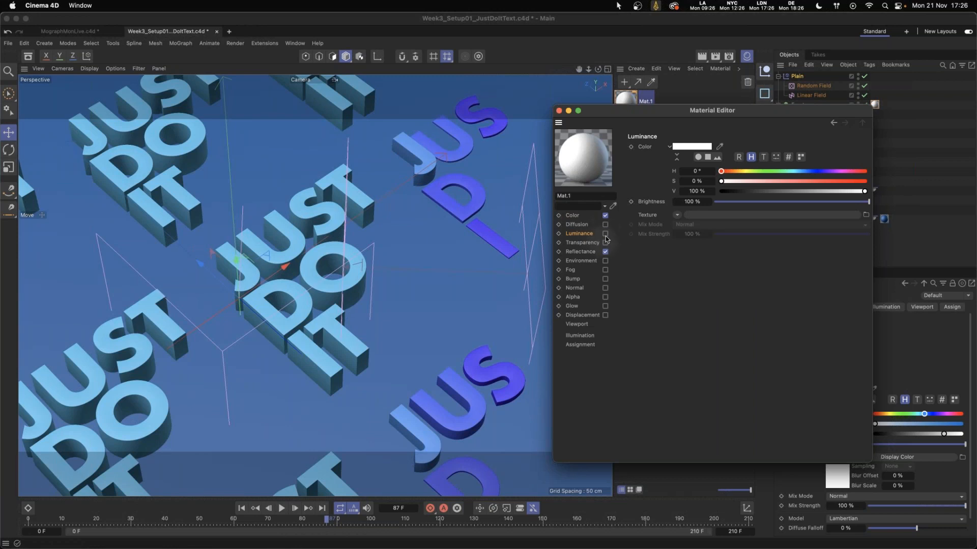
click(606, 234)
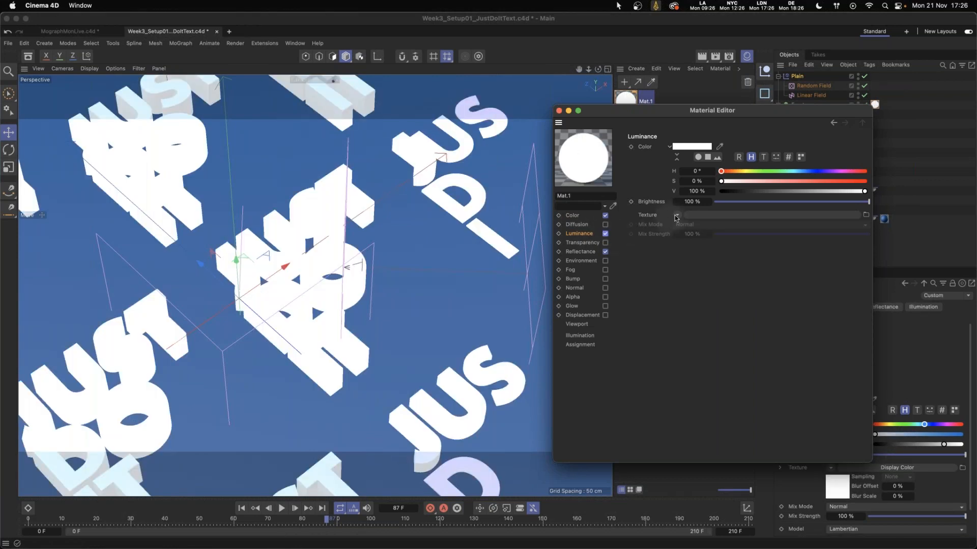
click(677, 214)
mouse_move(704, 388)
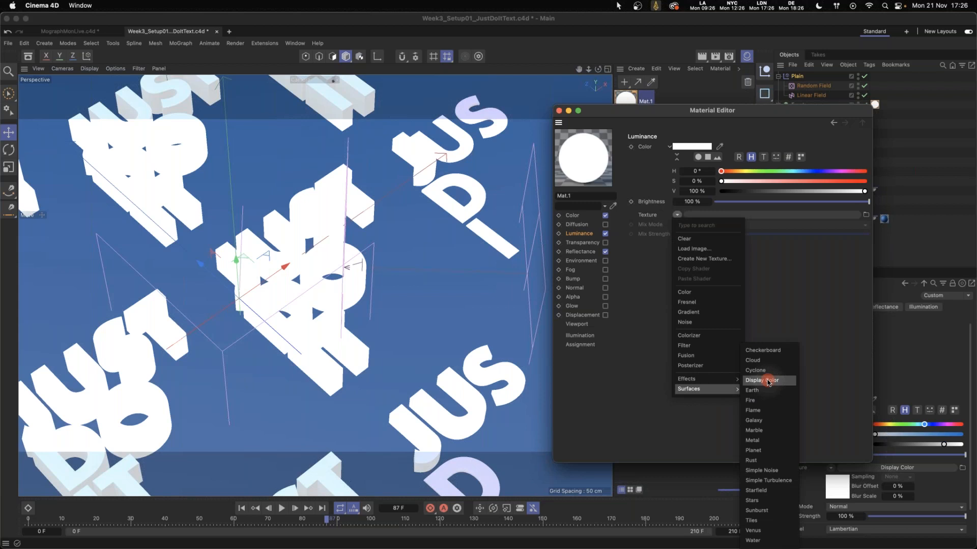
click(768, 381)
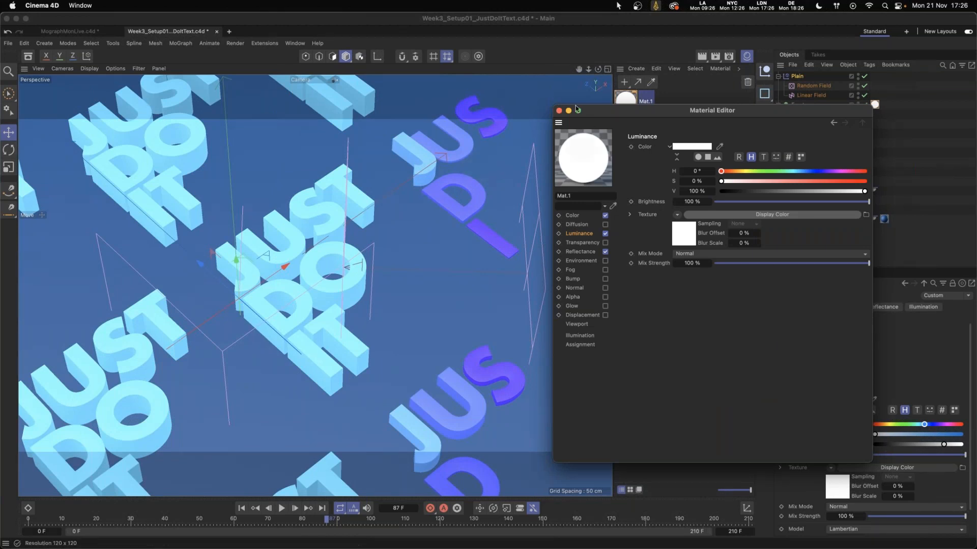
click(559, 111)
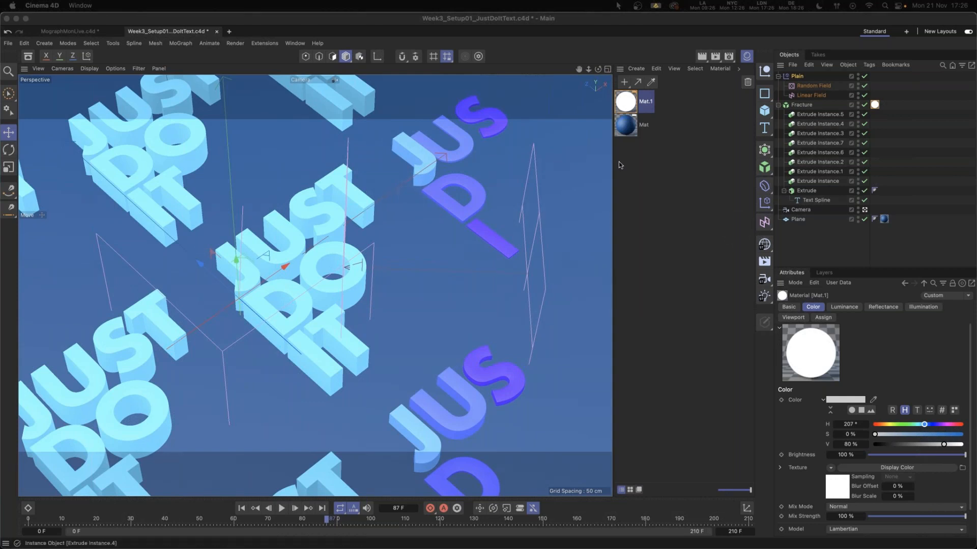
Examine the letter faces and glowing edges in the DPPMonday.mp4 reference video in QuickTime Player, and put the video away.
drag(976, 183, 431, 135)
drag(566, 156, 429, 138)
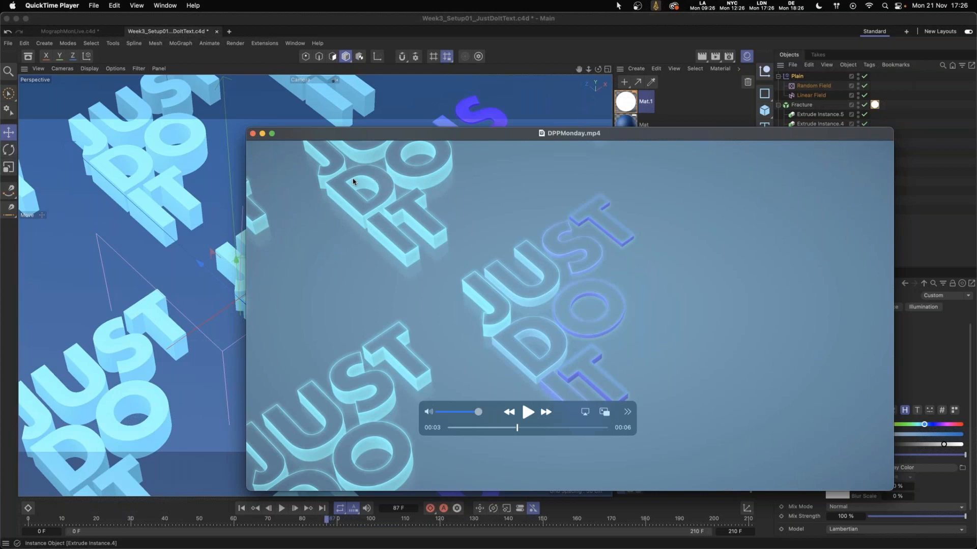
drag(370, 135, 510, 133)
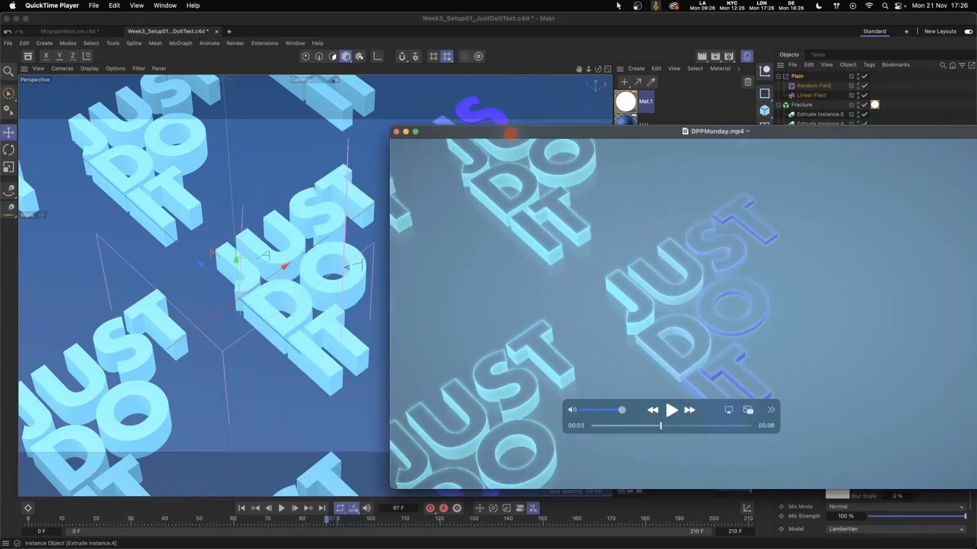
key(super+w)
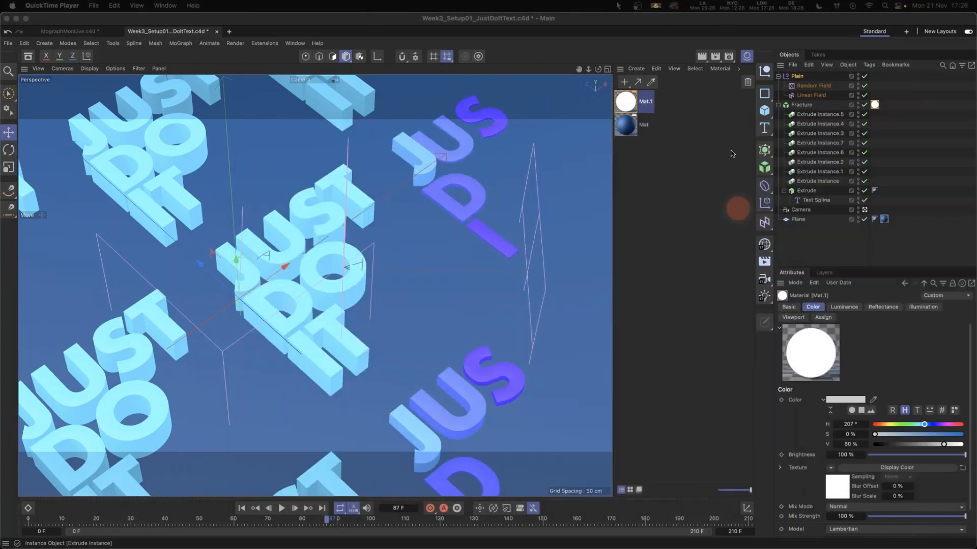
Check the Extrude's cap and selection options, and add the blue plane material to the Fracture object as a second material.
click(809, 192)
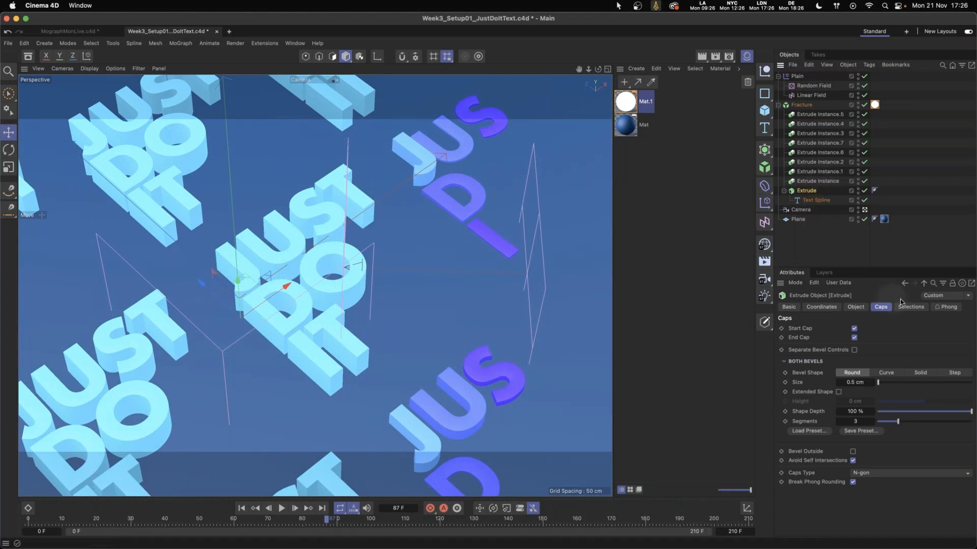
click(911, 308)
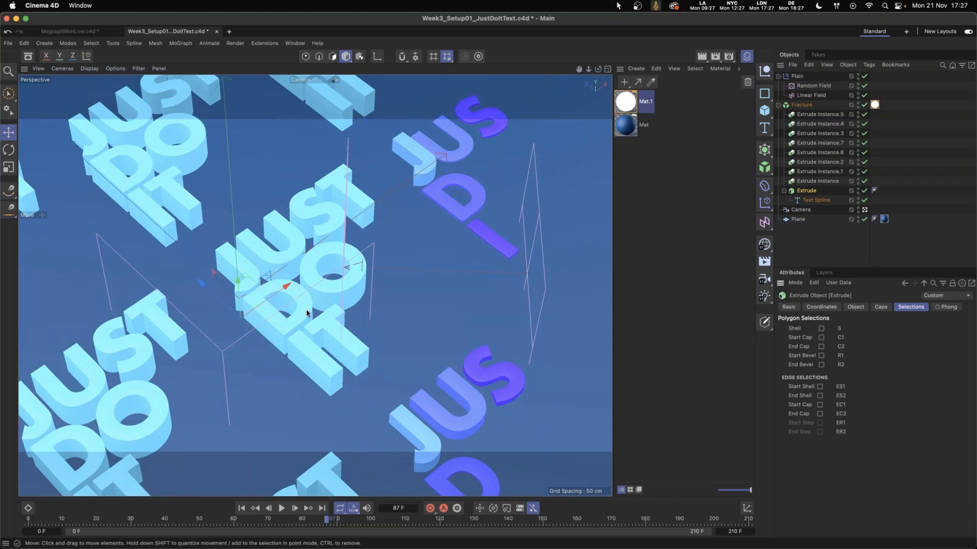
click(881, 306)
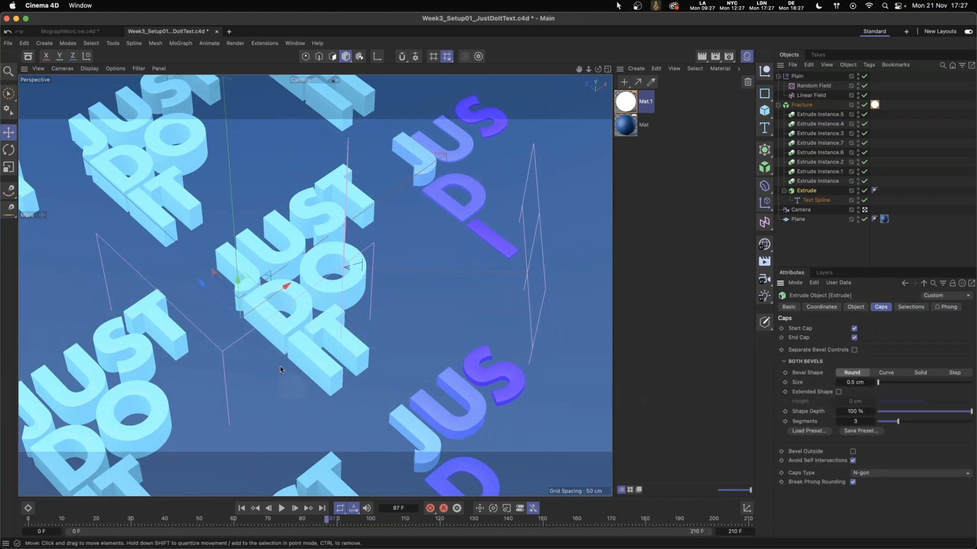
drag(626, 124, 231, 265)
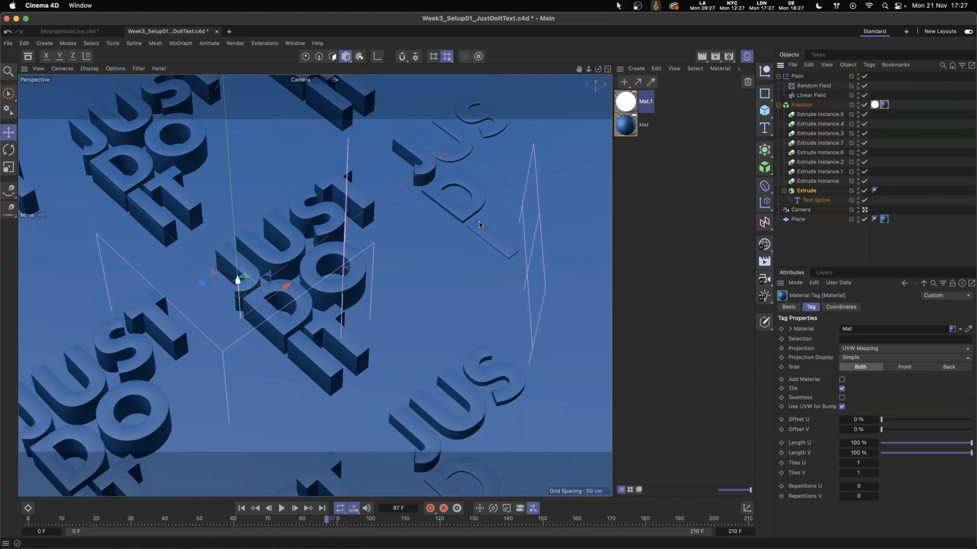
Restrict the Fracture object's blue material tag to the start cap selection C1, and play the animation from the first frame.
click(811, 191)
click(910, 307)
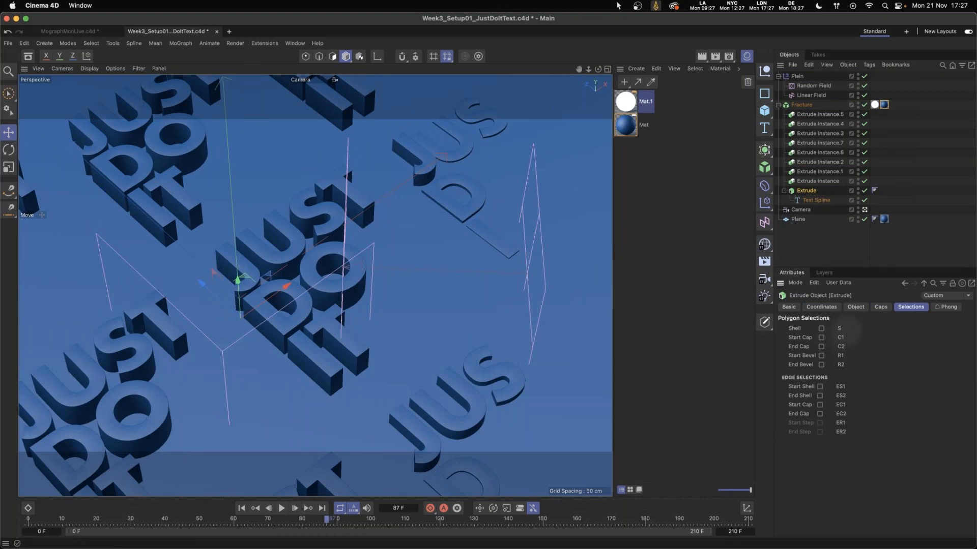
click(884, 104)
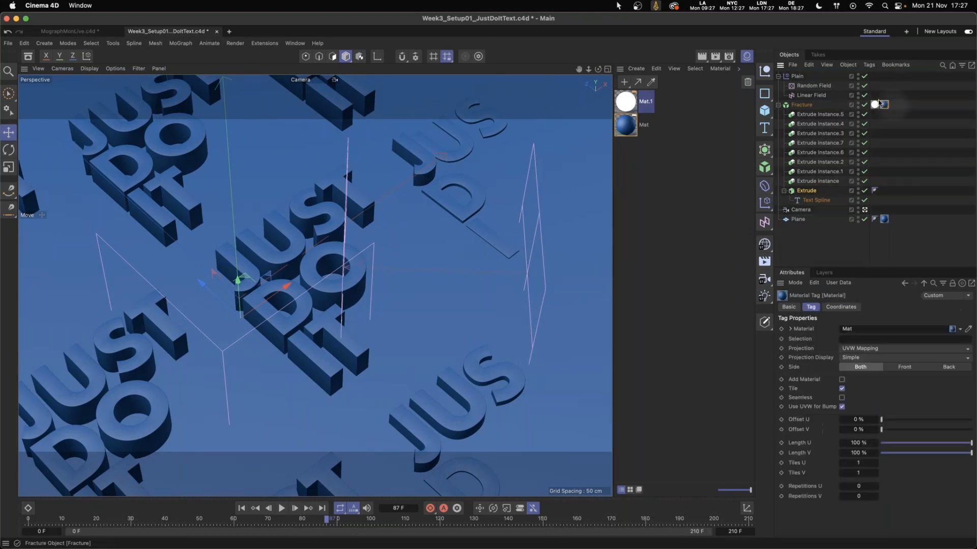
click(855, 339)
text(C1)
key(Return)
click(241, 508)
click(281, 508)
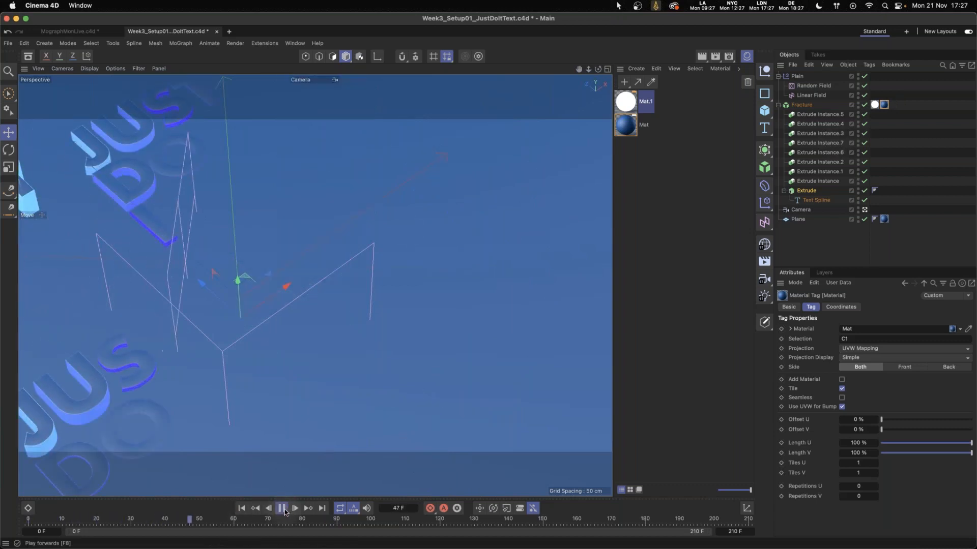
click(284, 511)
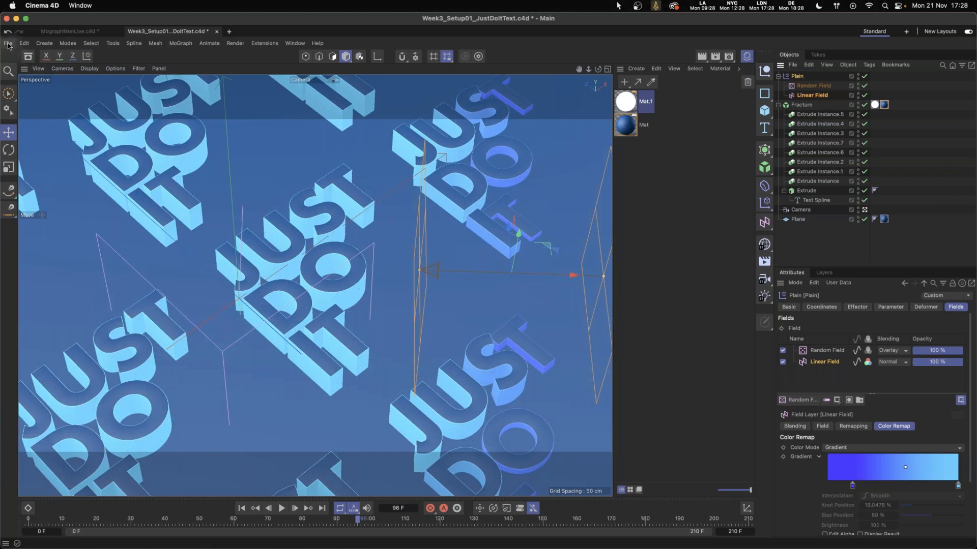
Save the project as a new file named Week3_Setup01_JustDoItTextFinal.c4d on the Desktop.
click(8, 42)
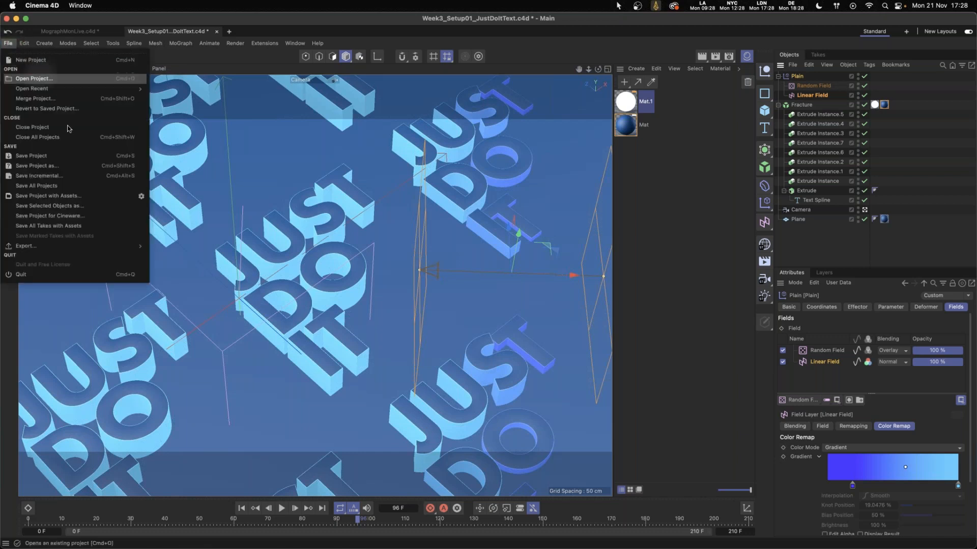
click(60, 167)
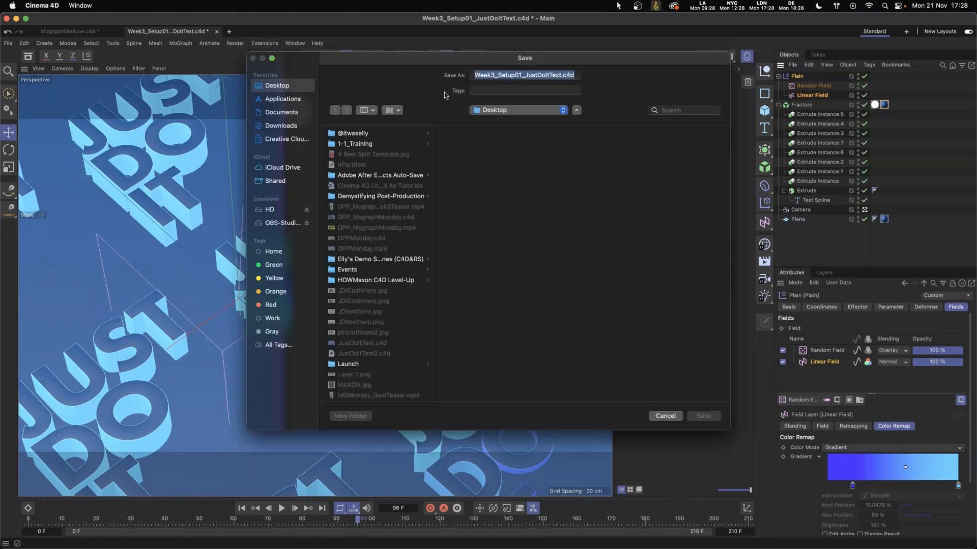
click(569, 75)
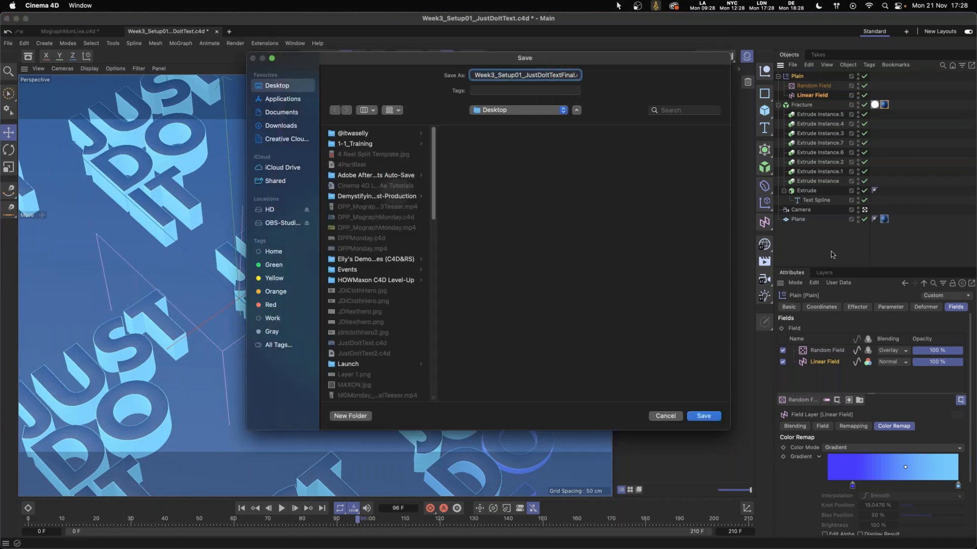
click(715, 417)
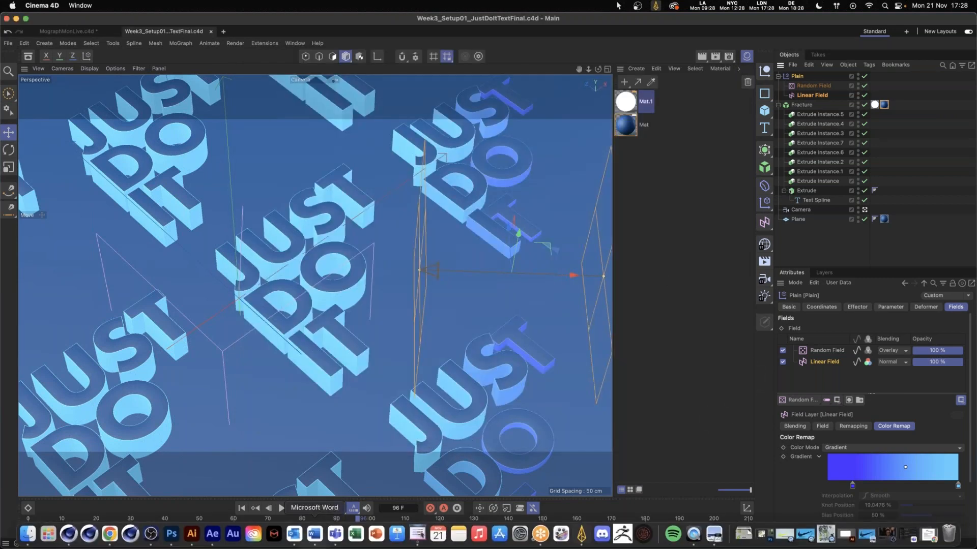
Switch to After Effects, import Week3_Setup01_JustDoItTextFinal.c4d from the Desktop, and add it as a layer to the MographMondayLive composition.
click(213, 535)
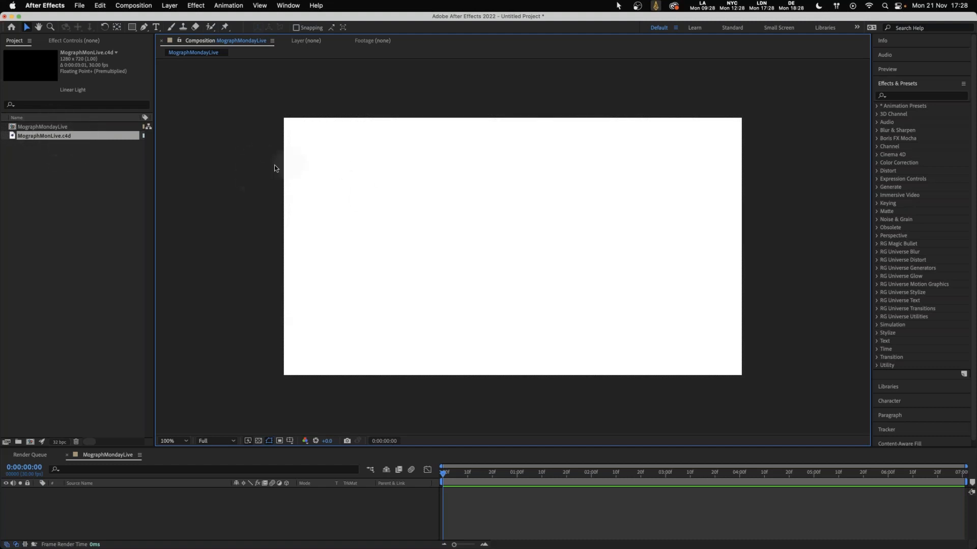
mouse_move(222, 548)
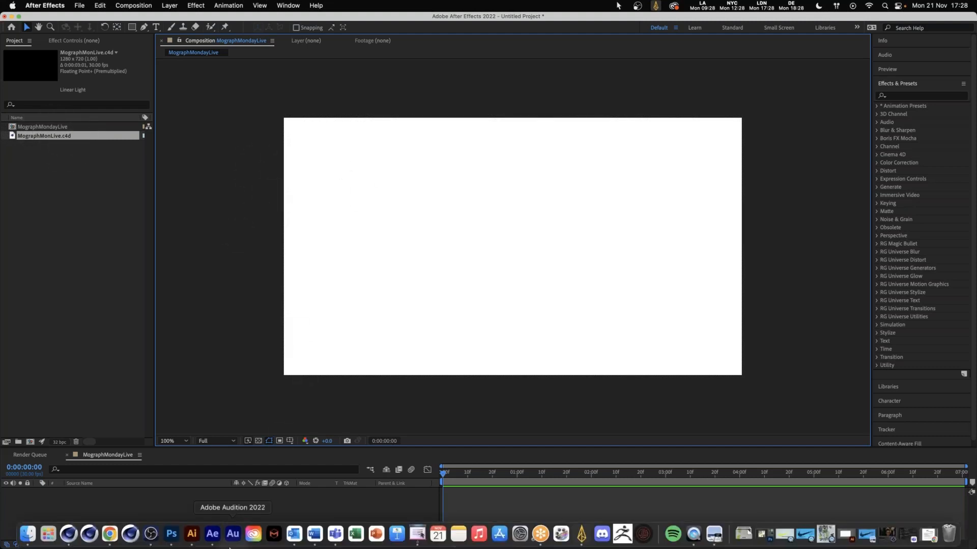
click(28, 533)
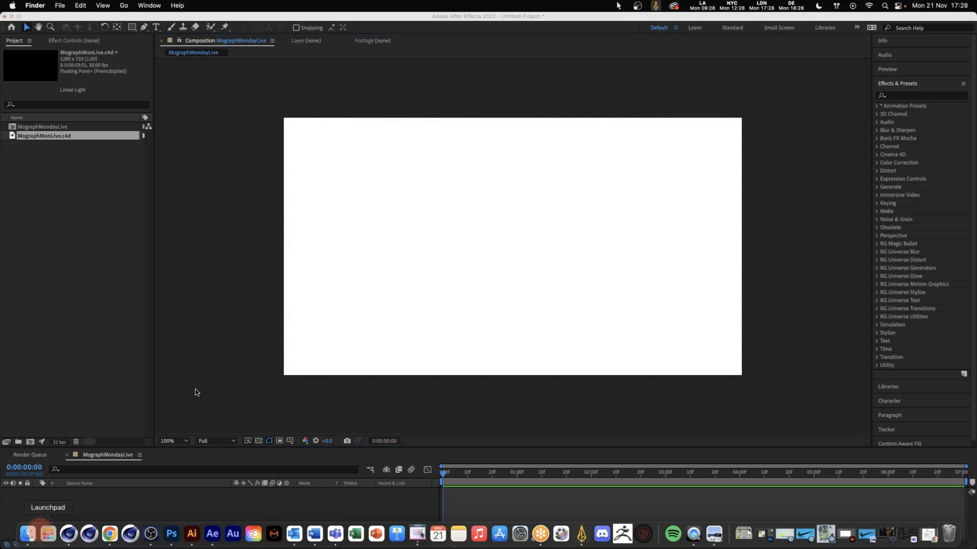
click(300, 148)
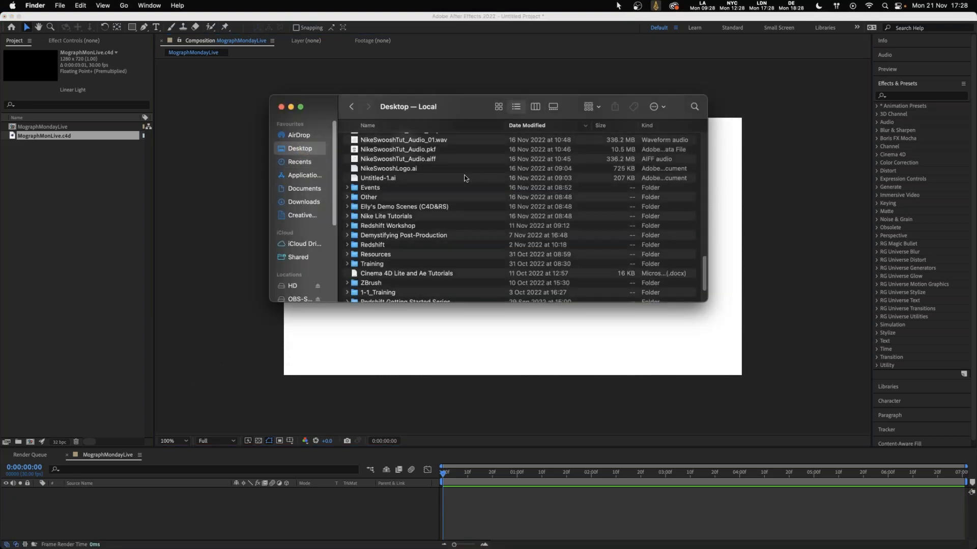
drag(704, 265, 707, 129)
drag(442, 140, 127, 182)
drag(75, 147, 140, 518)
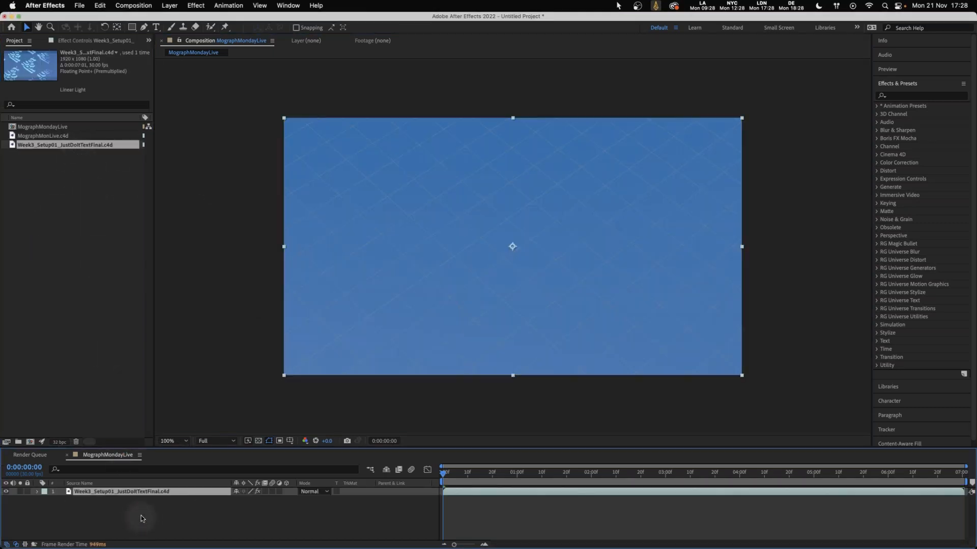
Move the composition's current time to 0:00:02:04 and set the Cineware renderer of the JUST DO IT layer to Current.
drag(444, 474, 609, 474)
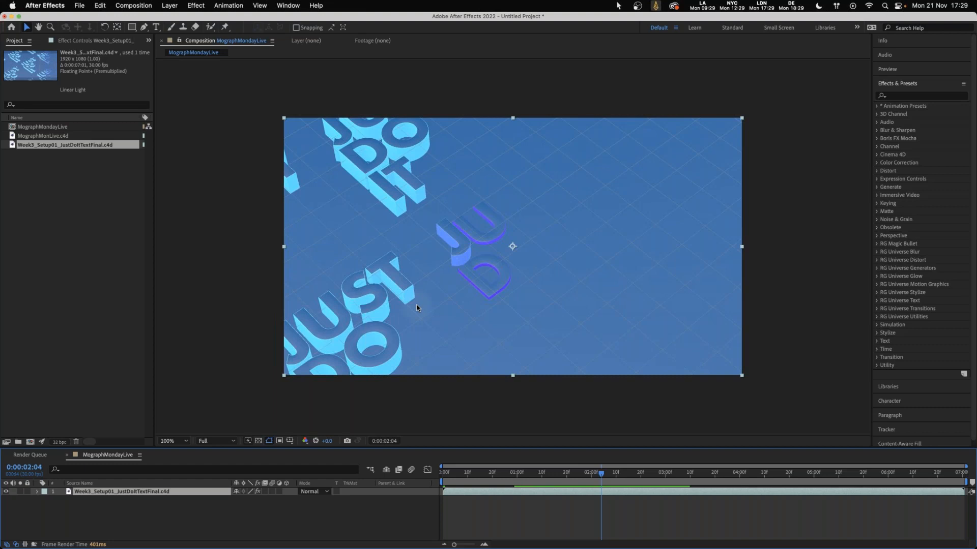
click(86, 41)
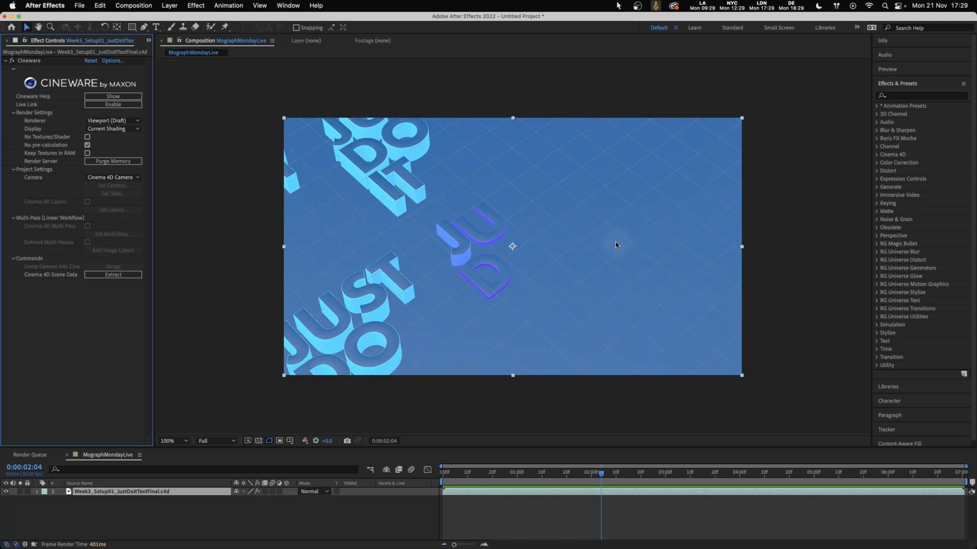
click(121, 121)
click(118, 134)
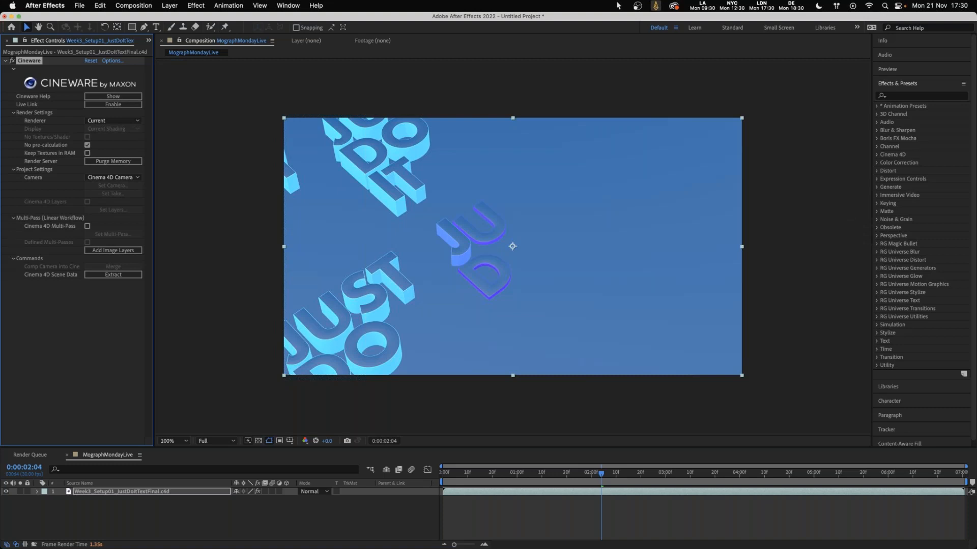
Compare the rendered frame with the DPPMonday.mp4 reference video in QuickTime Player, and put the video away.
drag(976, 146, 587, 96)
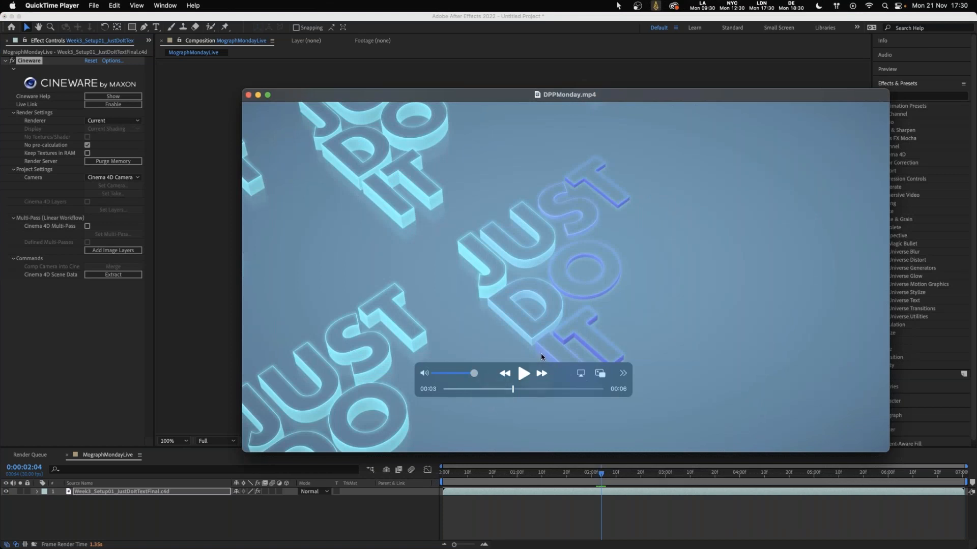
click(429, 94)
drag(429, 94, 976, 94)
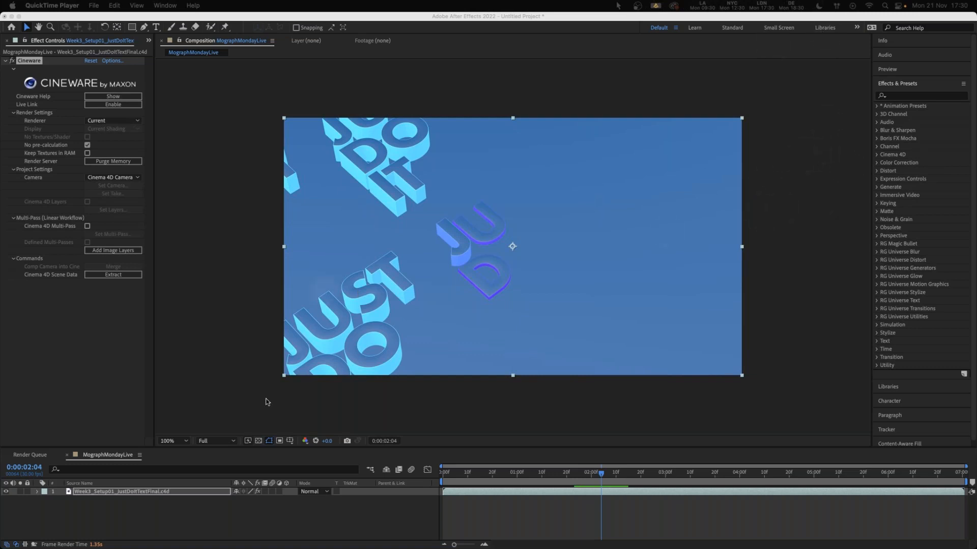
click(247, 407)
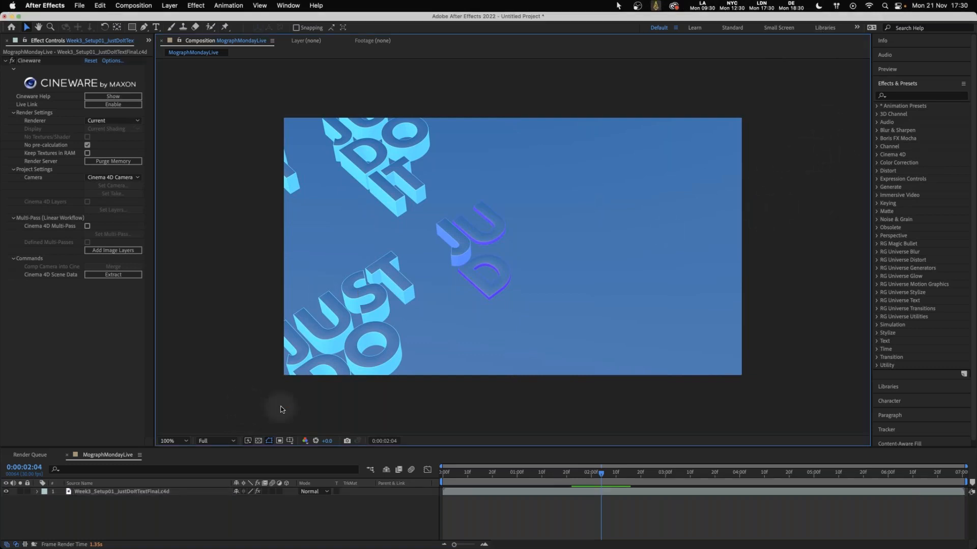
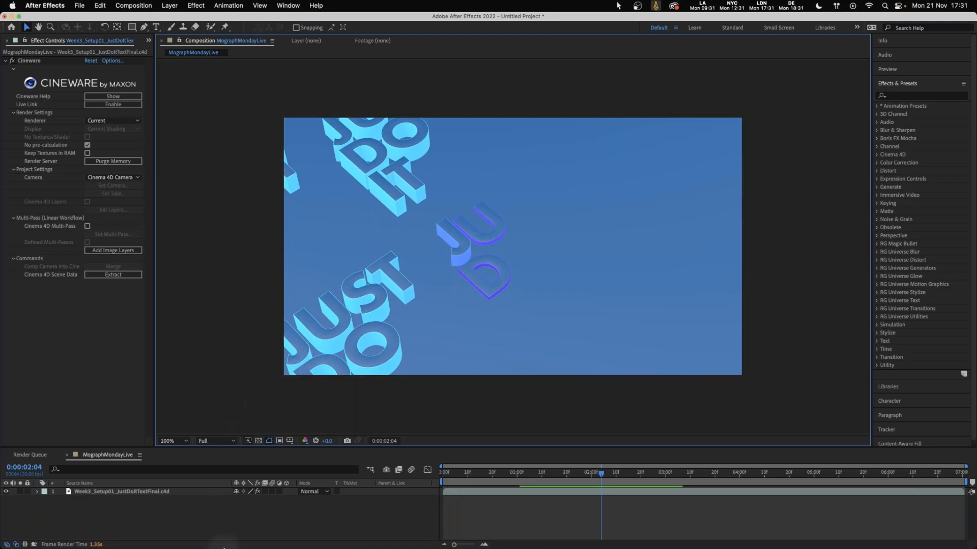
Switch to Cinema 4D, duplicate the blue material tag on the Fracture object, and restrict the copy to the start bevel selection R1.
mouse_move(225, 540)
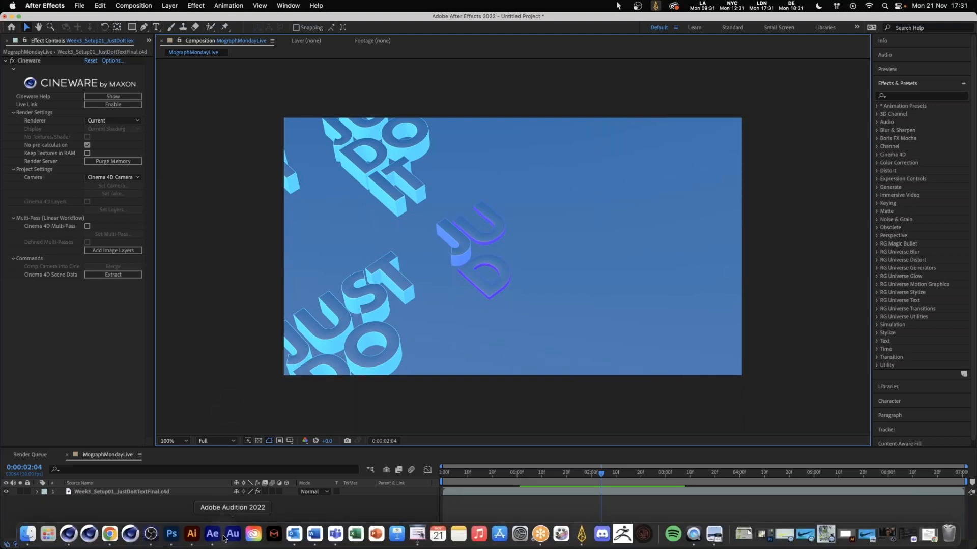
click(68, 534)
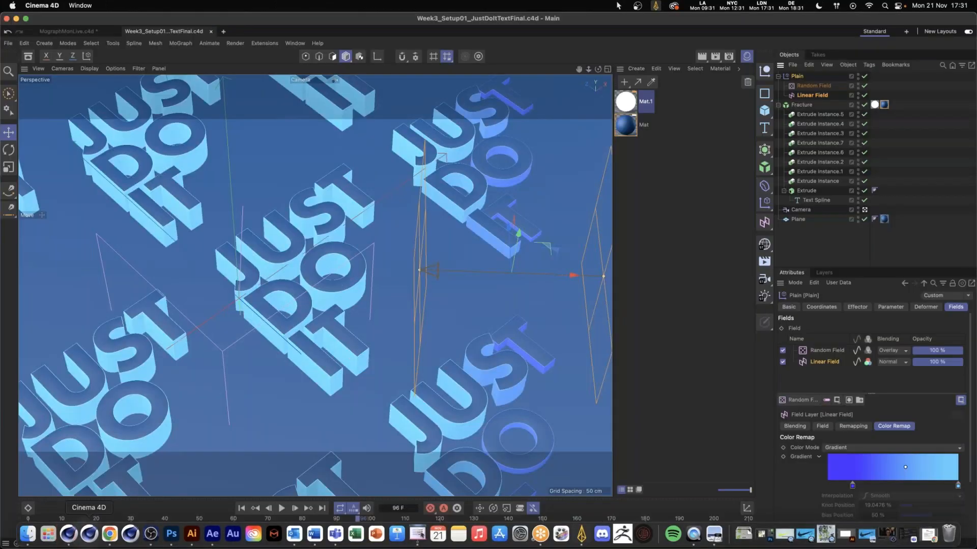
click(885, 105)
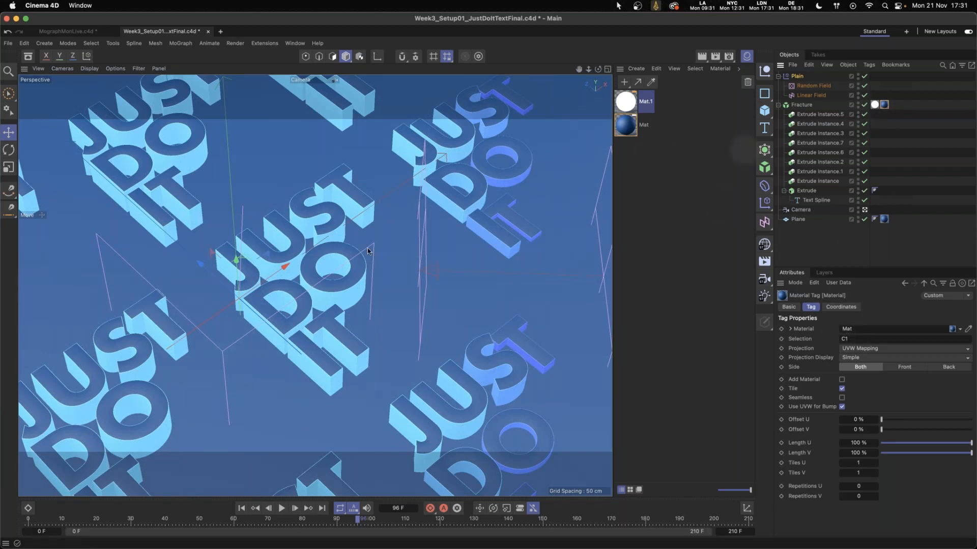
click(802, 104)
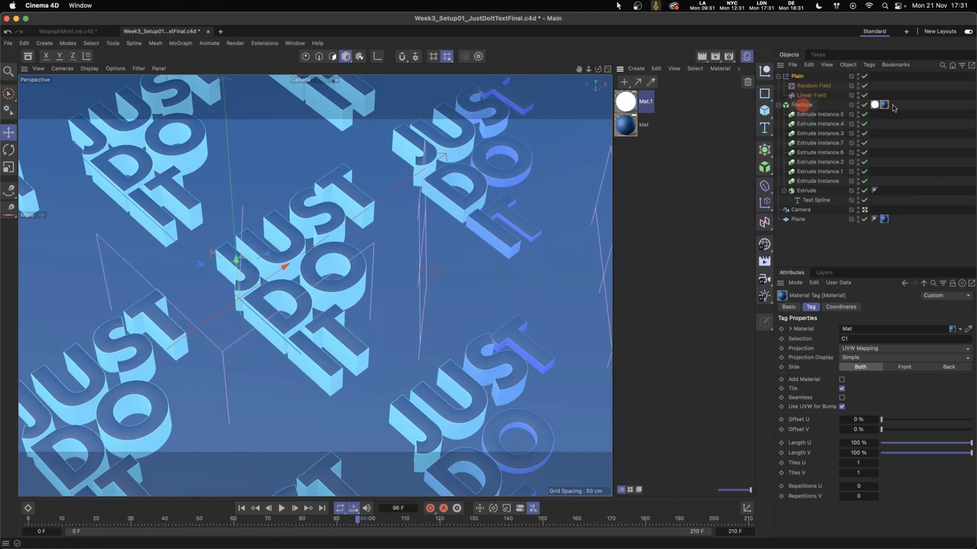
drag(894, 108, 895, 106)
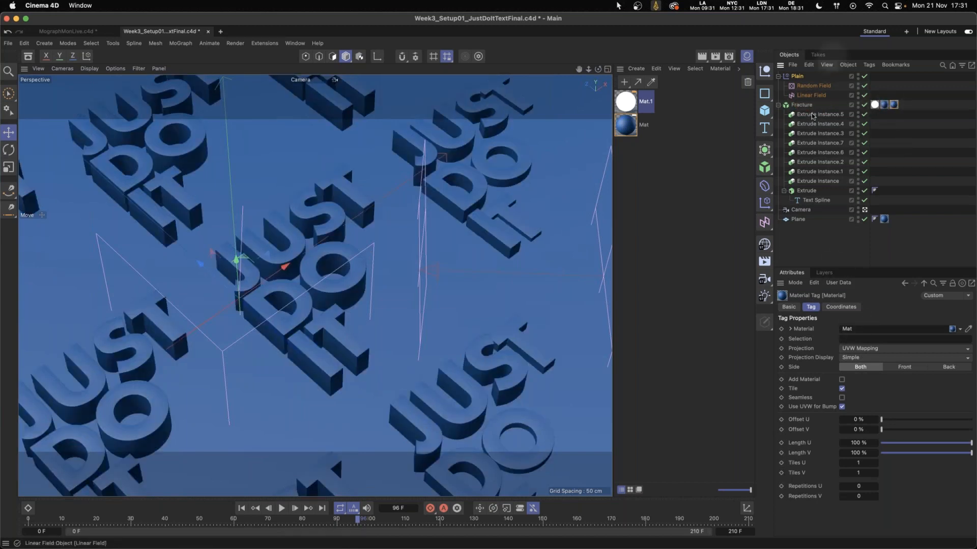
click(809, 191)
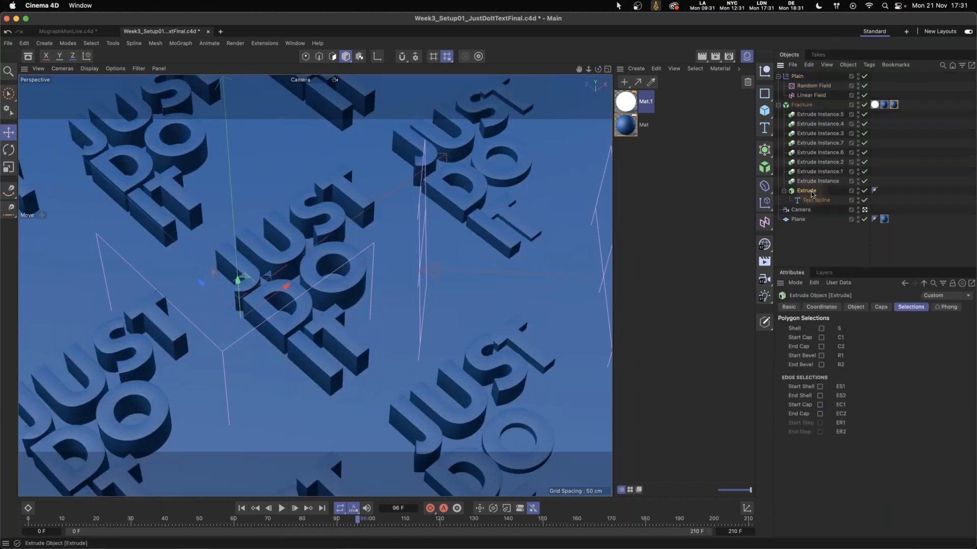
click(894, 105)
click(863, 339)
text(R1)
key(Return)
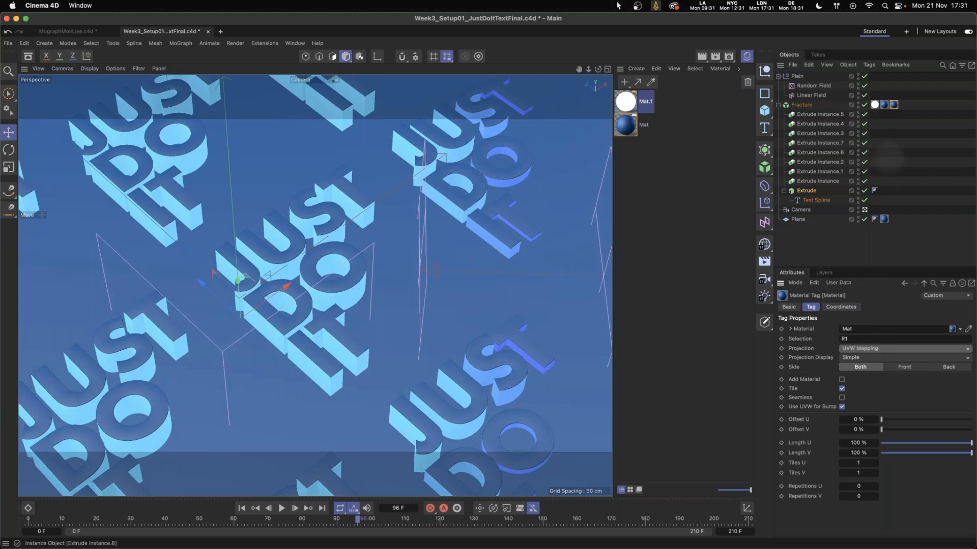
click(884, 104)
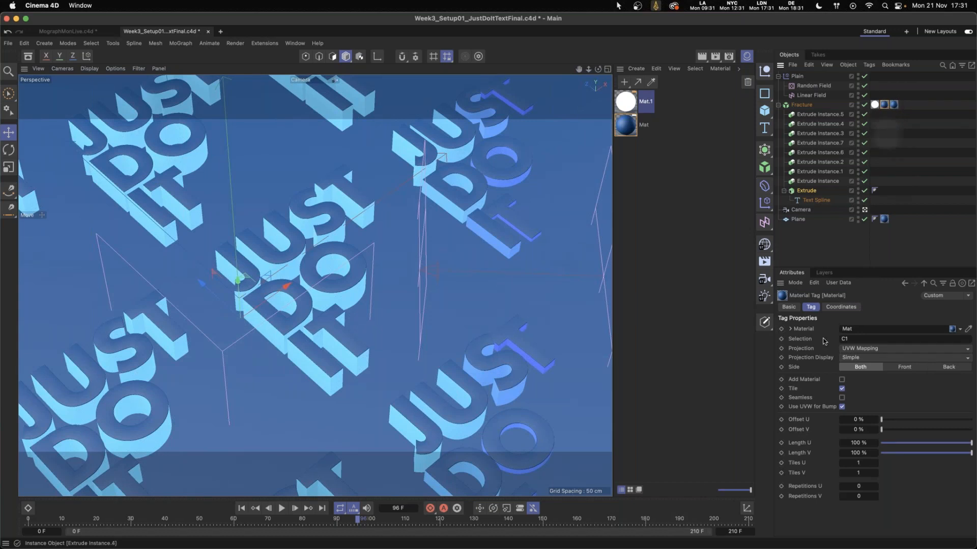
click(894, 105)
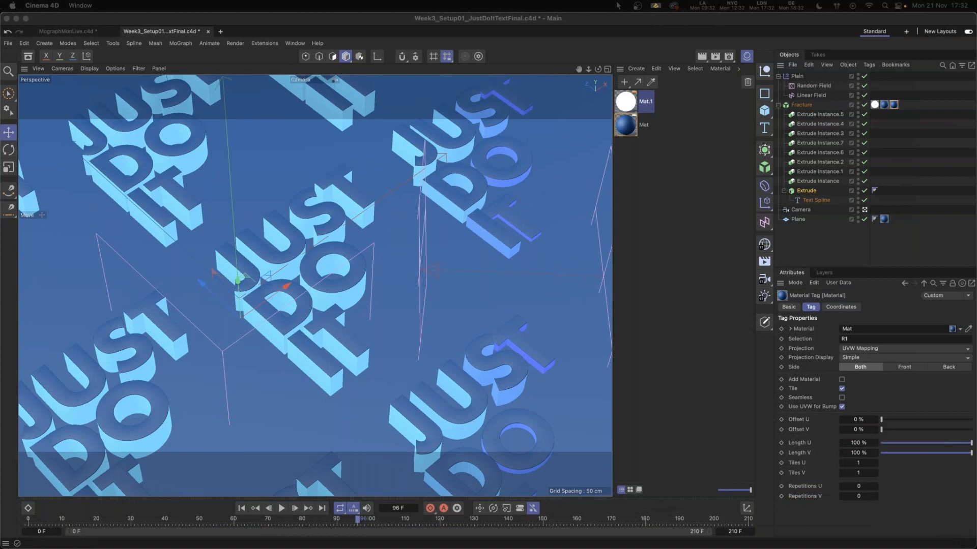
Play and scrub through the NikeSwoosh.mp4 video in QuickTime Player to examine how the swoosh pieces and the rope animate.
drag(976, 203, 567, 89)
key(alt+Left)
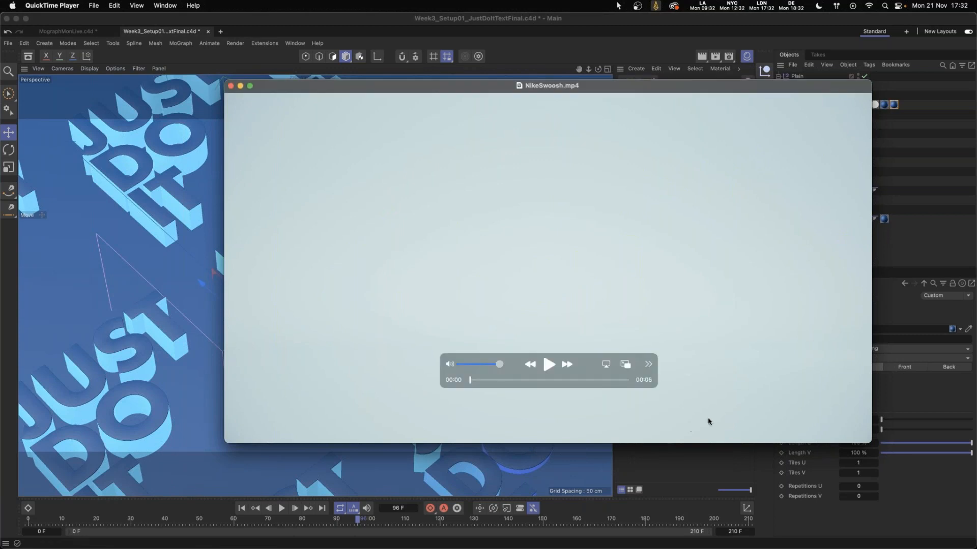
click(548, 365)
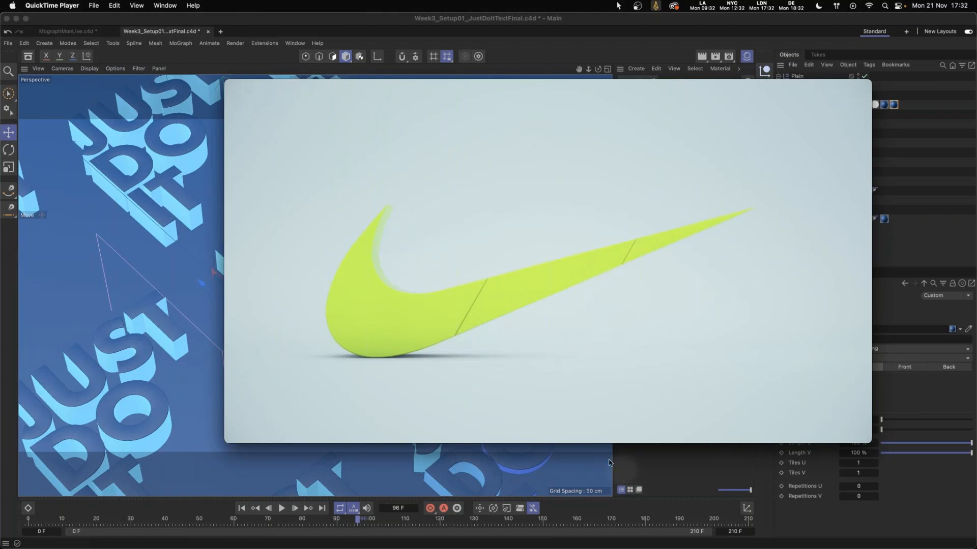
click(546, 366)
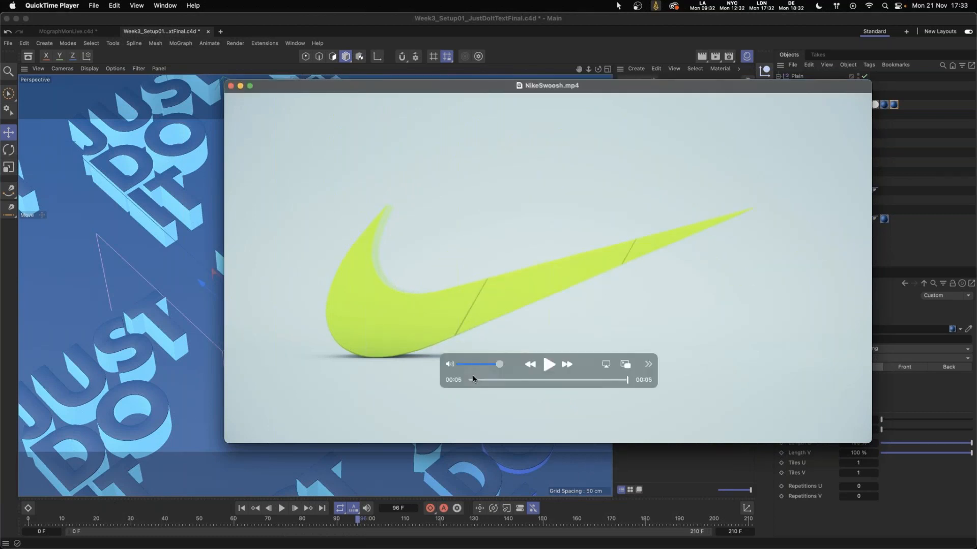
click(472, 380)
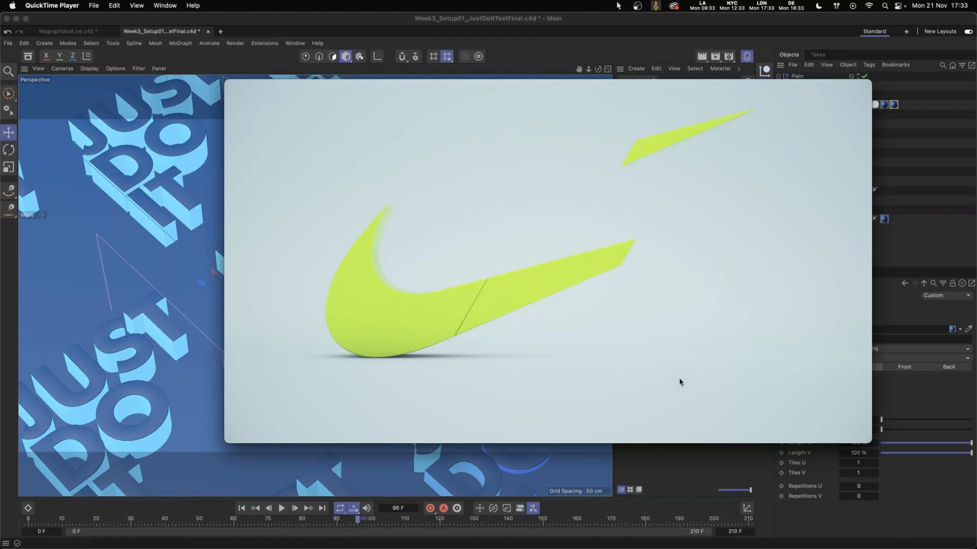
mouse_move(539, 308)
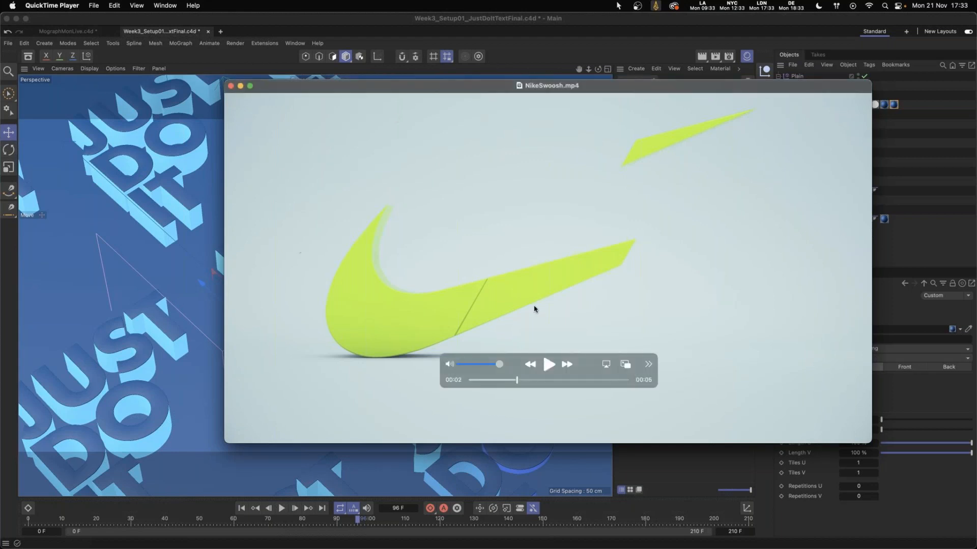
drag(523, 383, 532, 380)
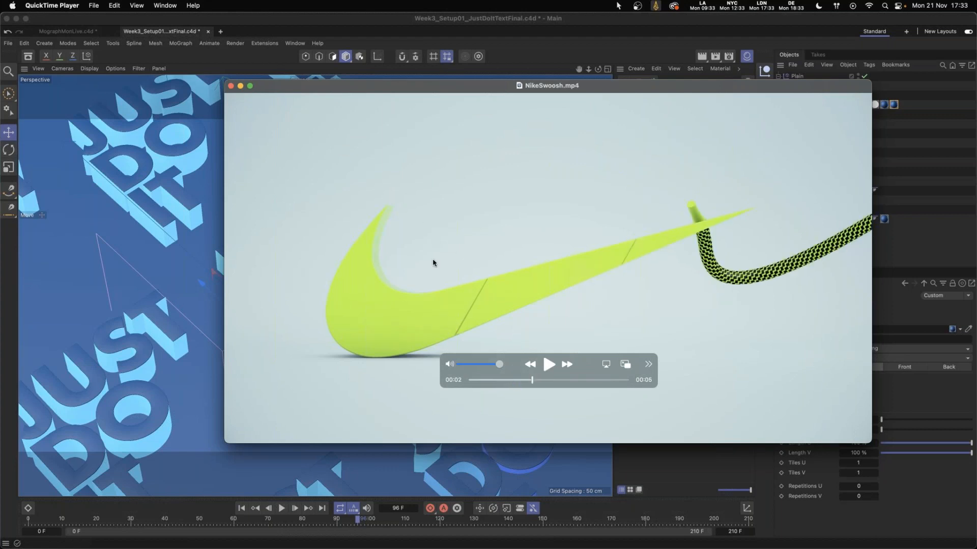
Examine the rope and swoosh at the 00:03 mark of NikeSwoosh.mp4, and put the video away.
click(554, 380)
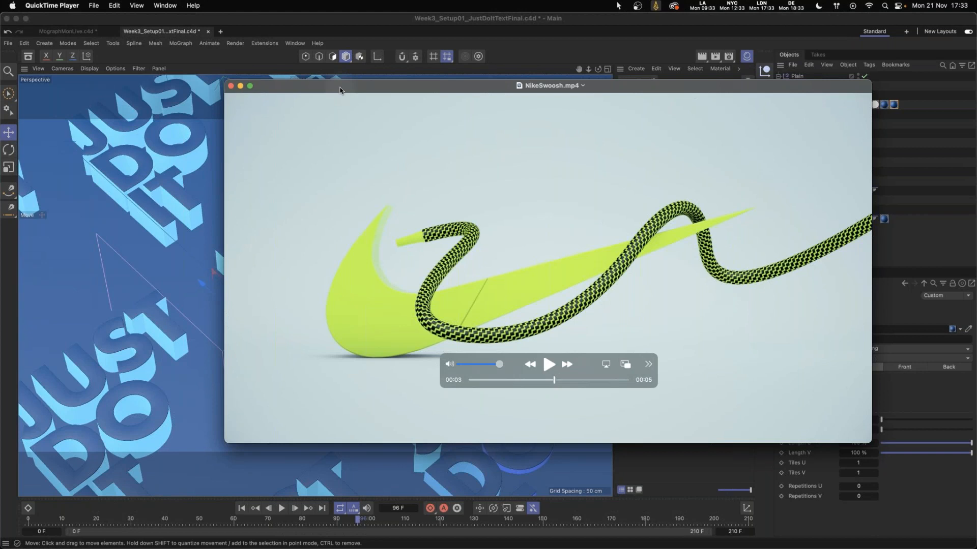
drag(340, 86, 966, 192)
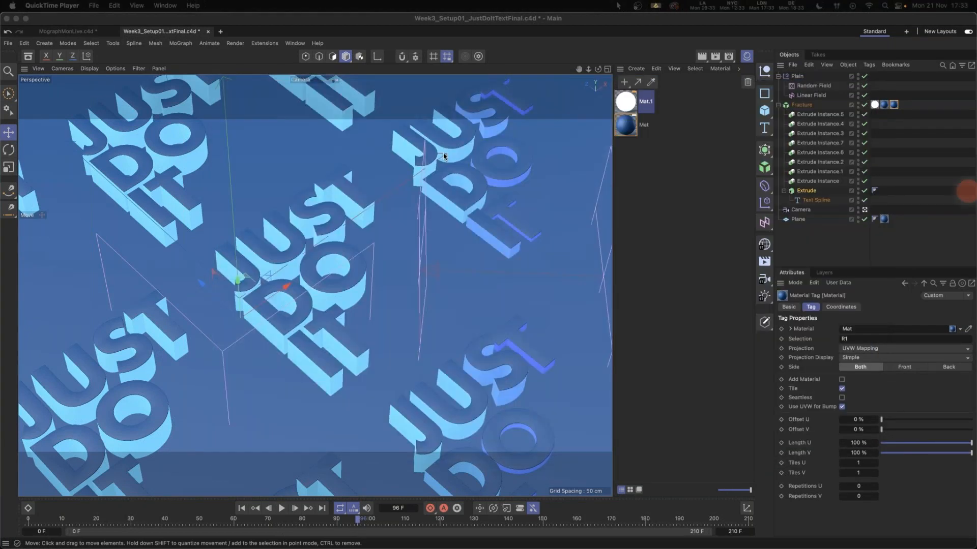
Create a new empty Cinema 4D project and hide the Material Manager.
click(220, 32)
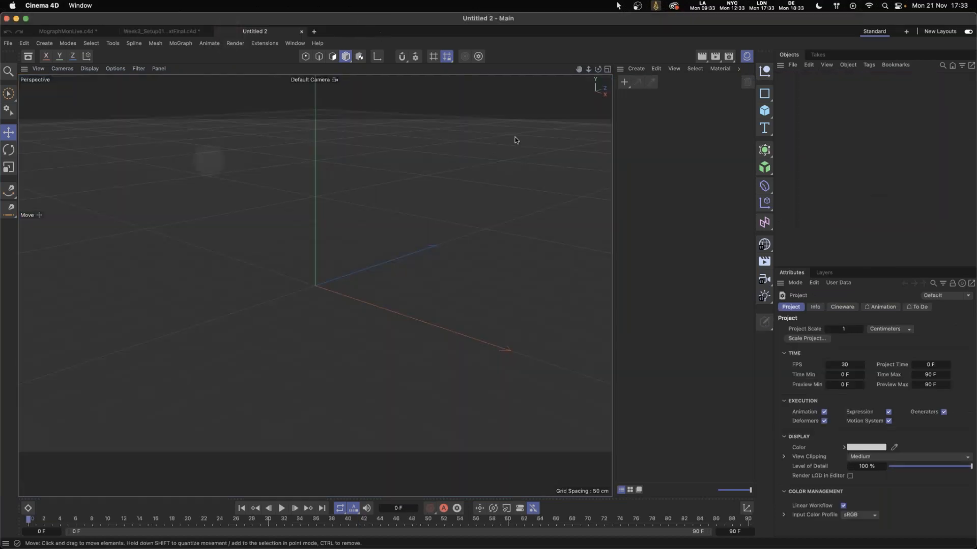
click(746, 56)
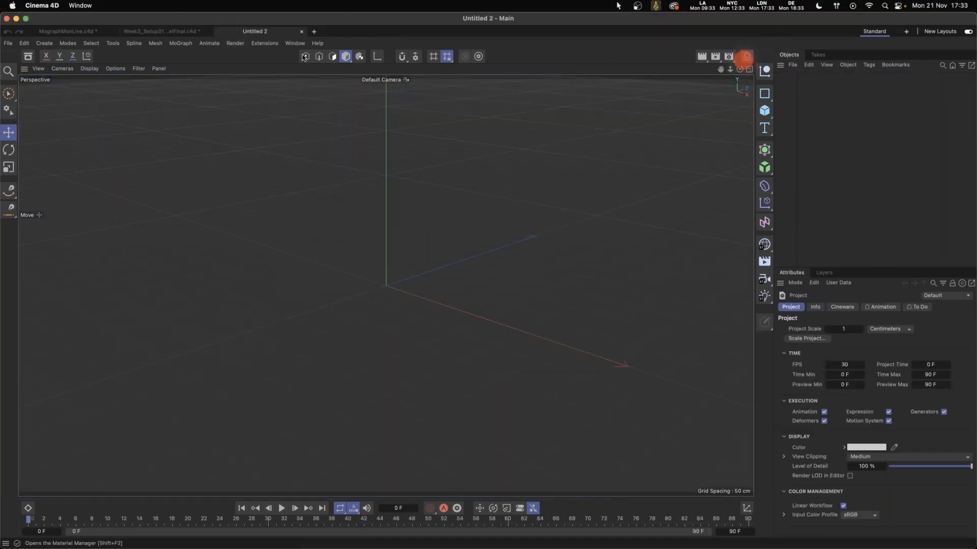
Switch to Illustrator and examine the swoosh path in the NikeLogoOriginal document, leaving it deselected.
mouse_move(267, 544)
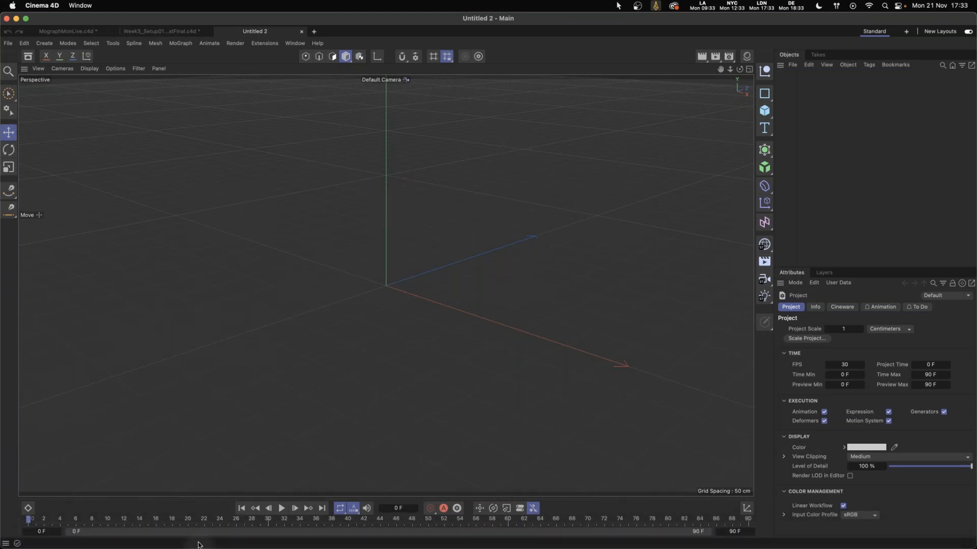
click(197, 540)
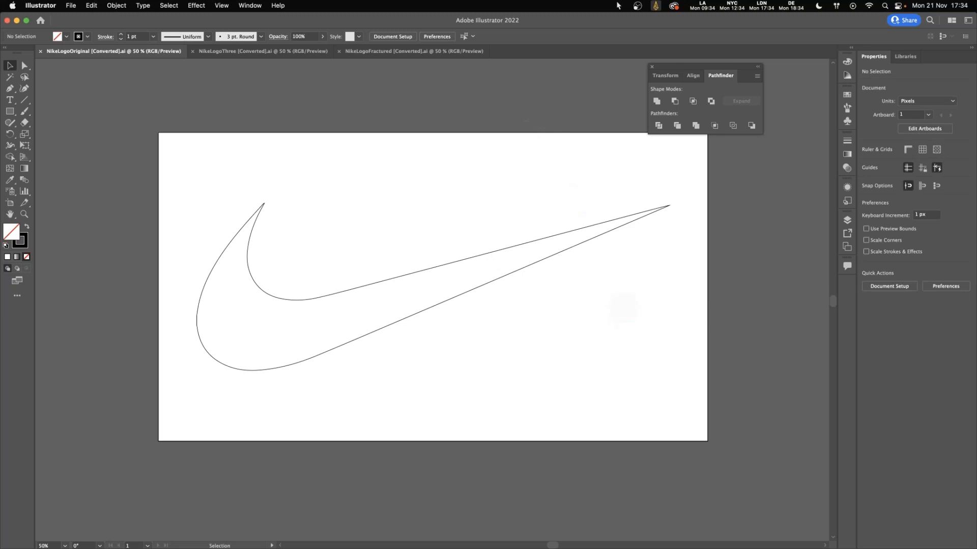
click(579, 225)
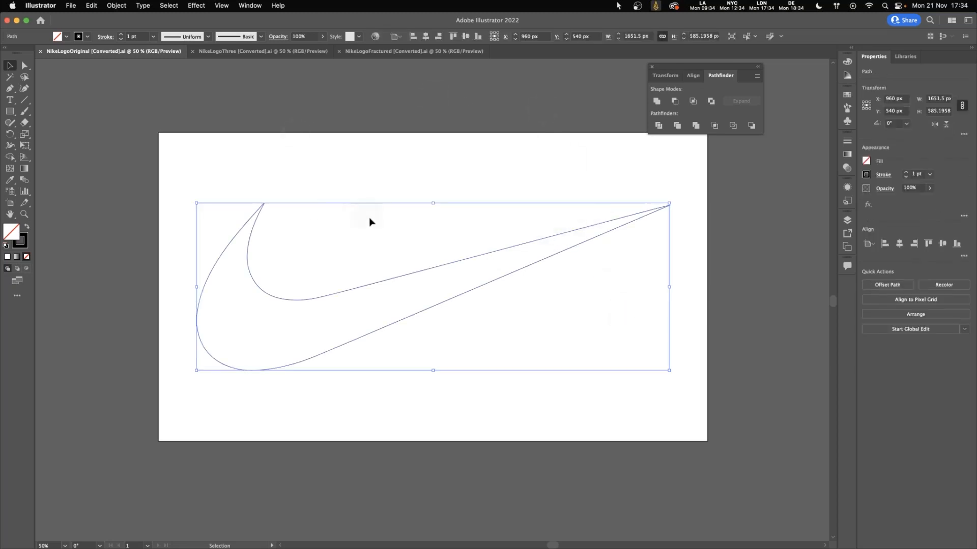
click(432, 167)
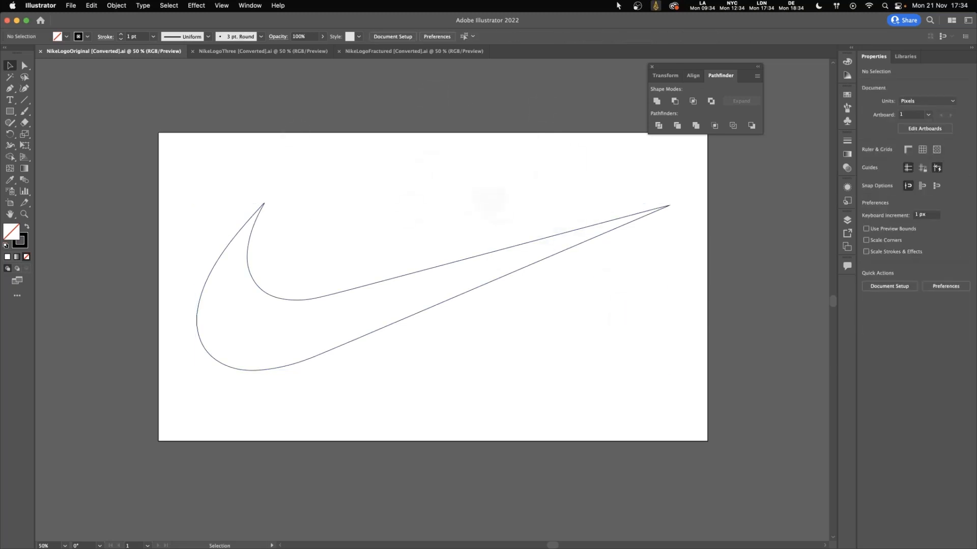
click(531, 243)
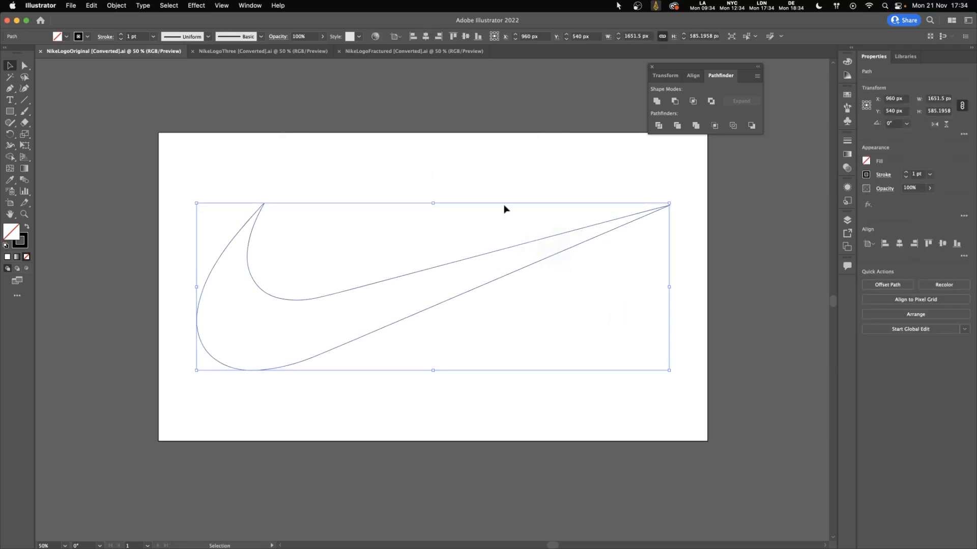
click(357, 91)
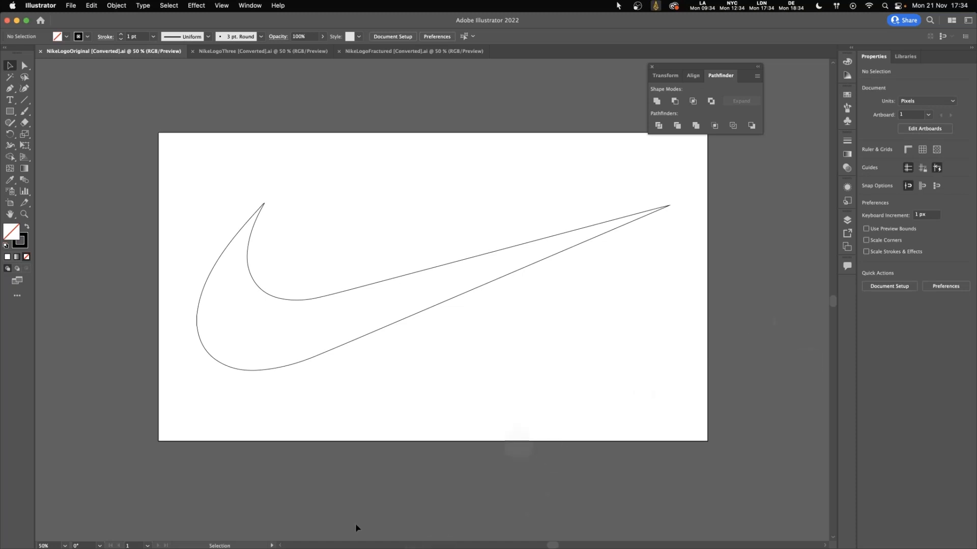
Switch to Cinema 4D and import NikeLogoOriginal.ai from Finder at a scale of 1 centimeter with connected splines.
mouse_move(178, 548)
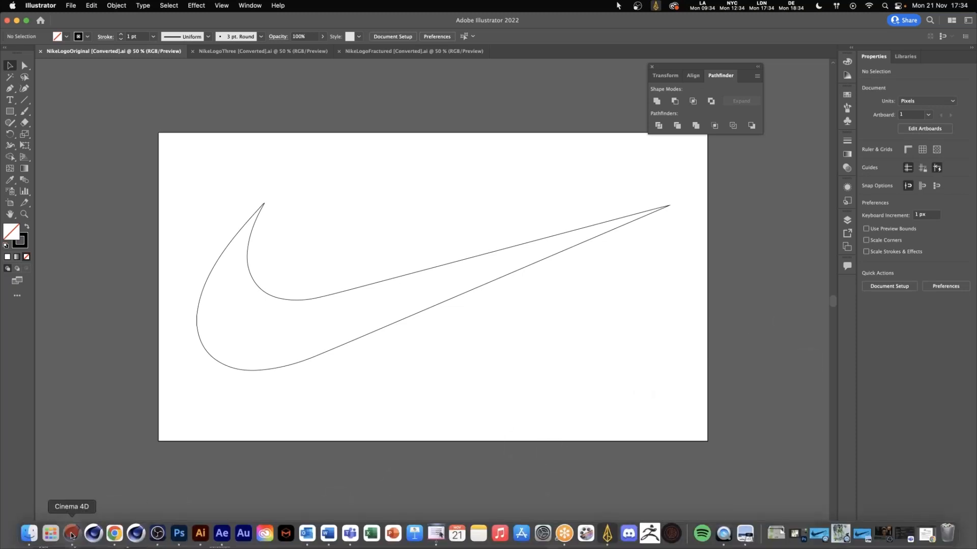
click(72, 534)
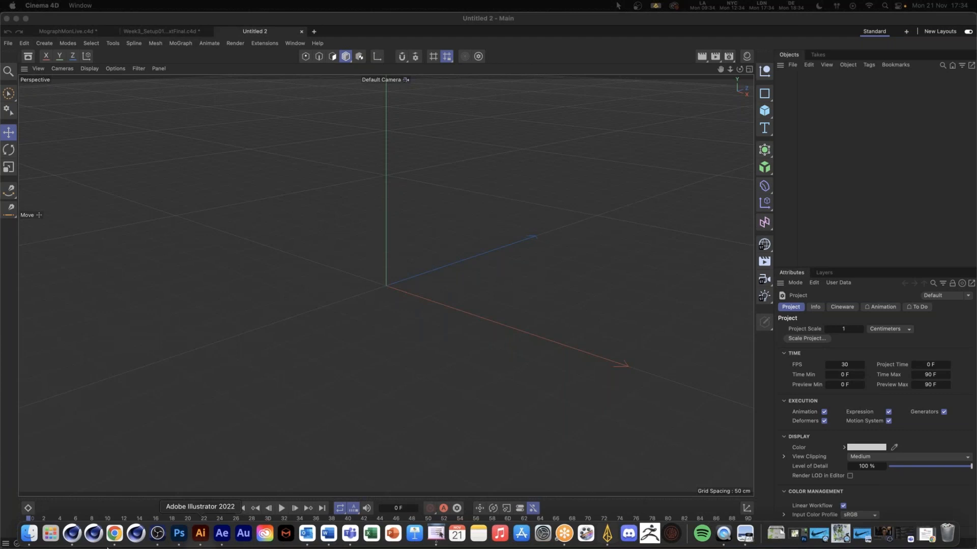
click(29, 533)
drag(418, 108, 976, 132)
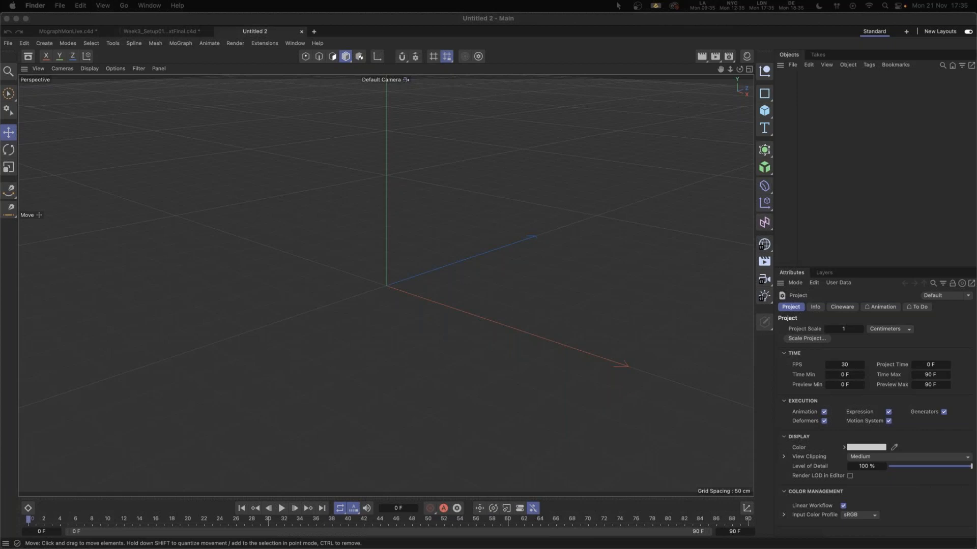
drag(976, 128, 516, 92)
drag(466, 130, 279, 160)
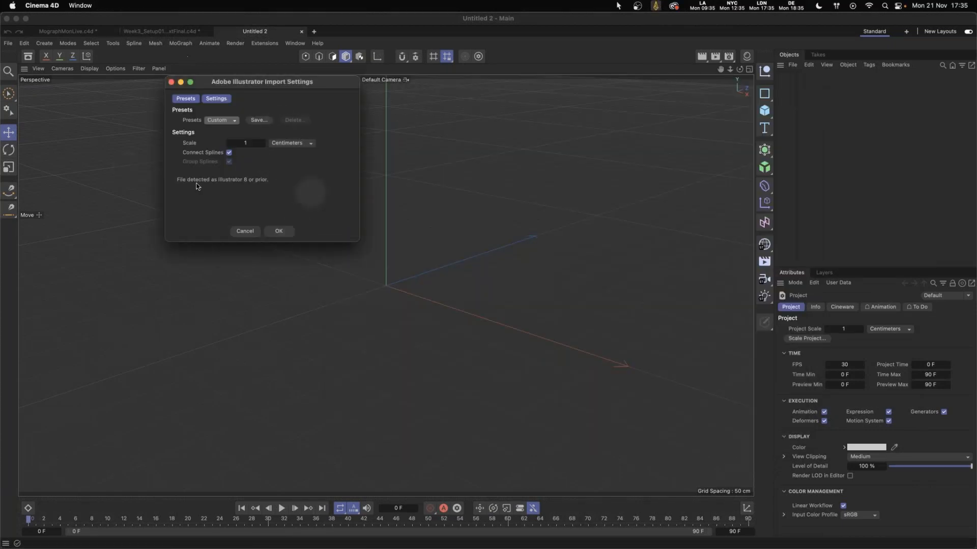
click(281, 231)
click(436, 263)
alt+drag(486, 258, 423, 264)
alt+right_drag(527, 248, 397, 276)
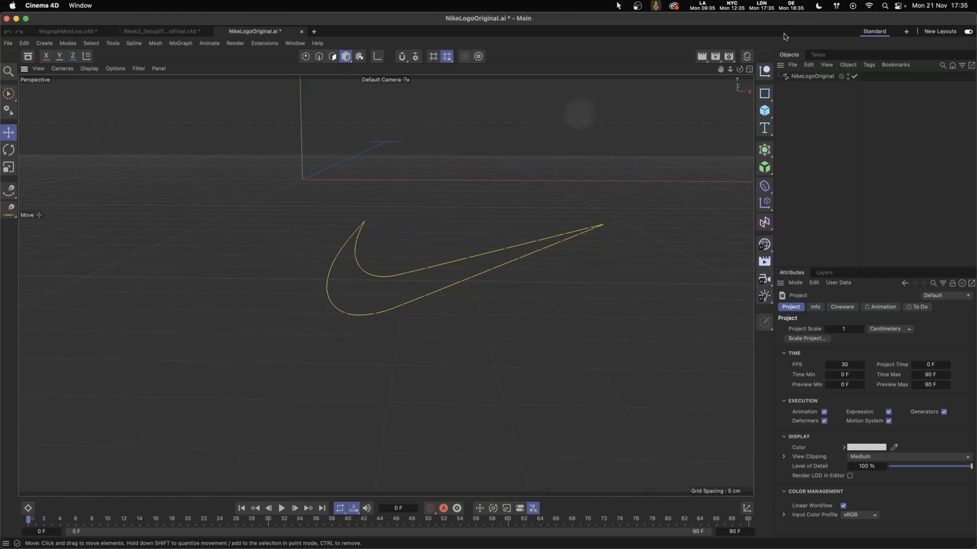
Set the X and Y position of the NikeLogoOriginal spline to 0 cm.
click(817, 77)
click(829, 309)
double_click(833, 341)
text(0)
key(Tab)
text(0)
key(Return)
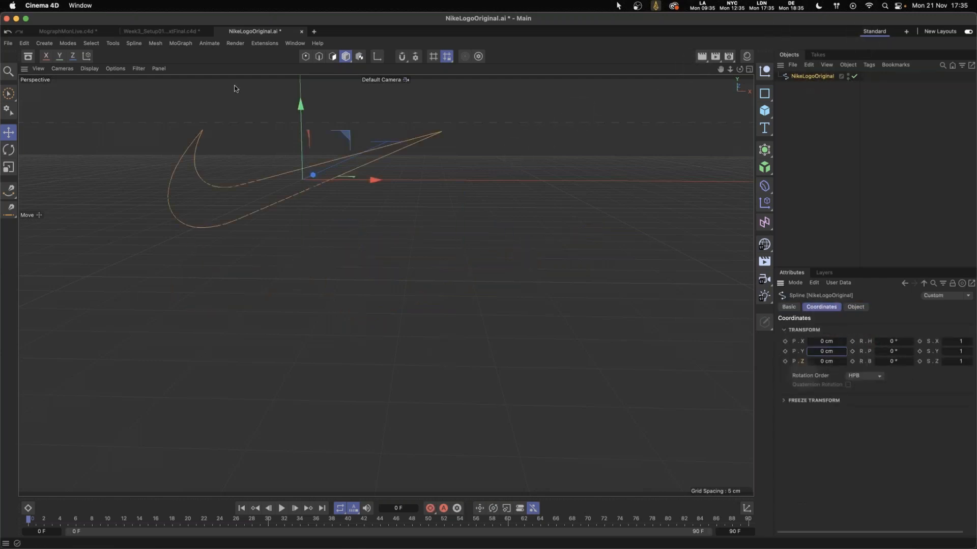
Hide the work grid in the perspective view and deselect the swoosh spline.
alt+middle_drag(248, 170, 362, 266)
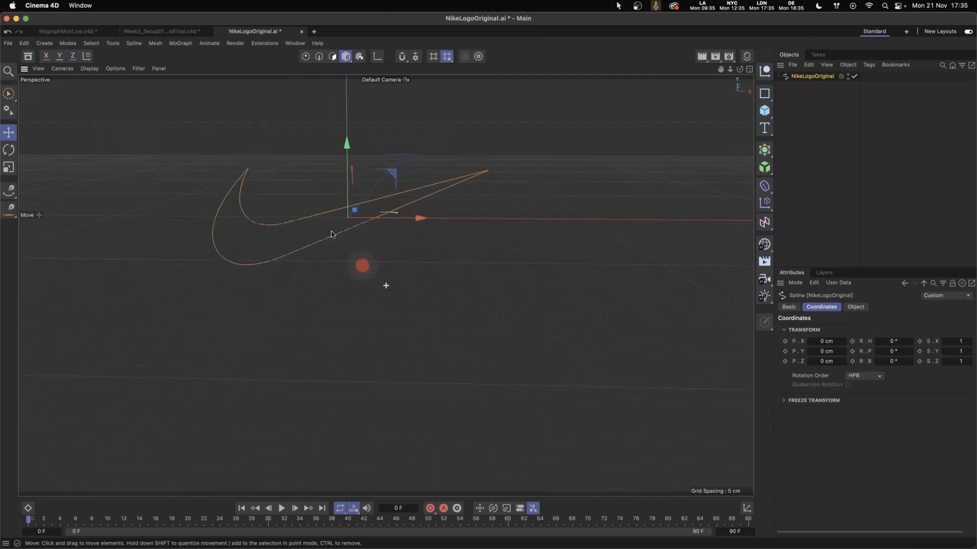
click(139, 69)
click(179, 128)
click(287, 188)
alt+middle_drag(288, 189, 442, 308)
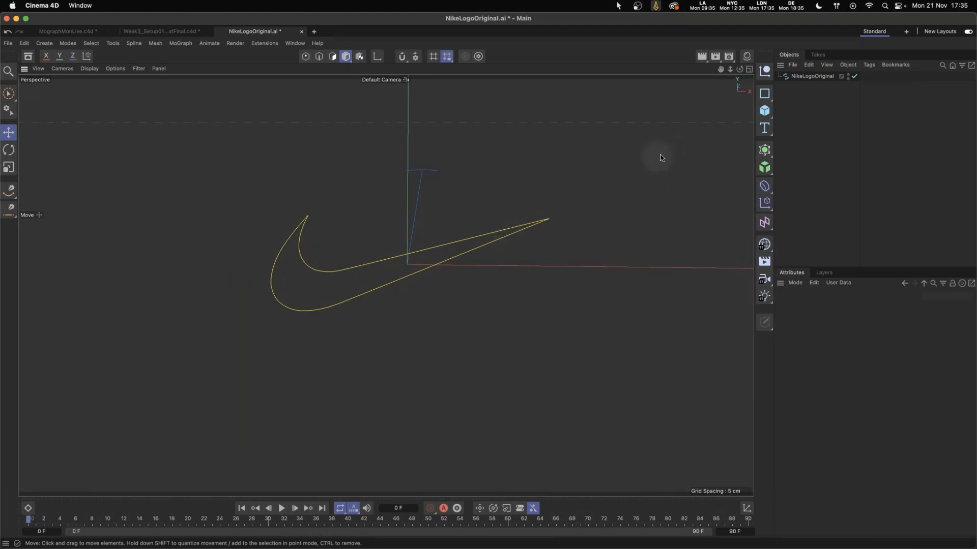
Add a default cube as a size reference for the swoosh and show its object size properties.
click(764, 110)
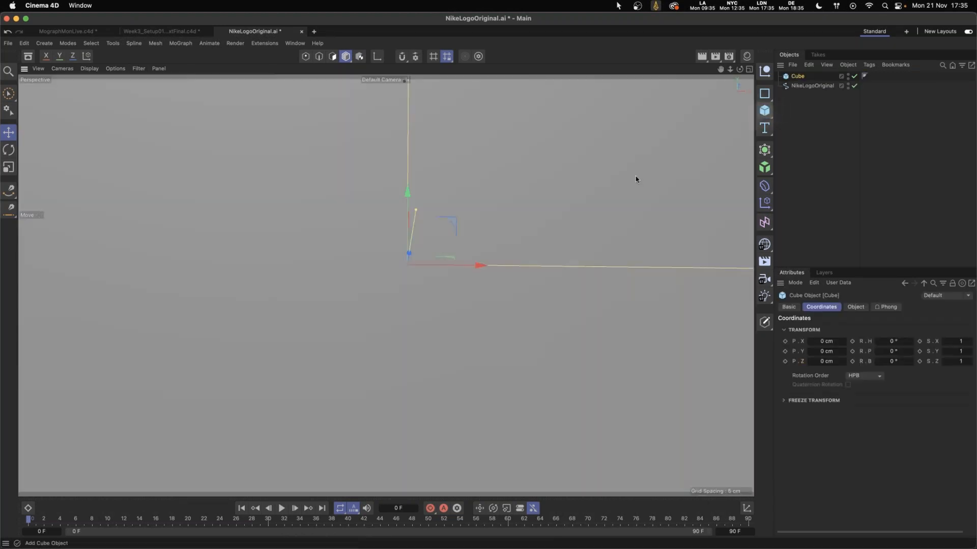
key(o)
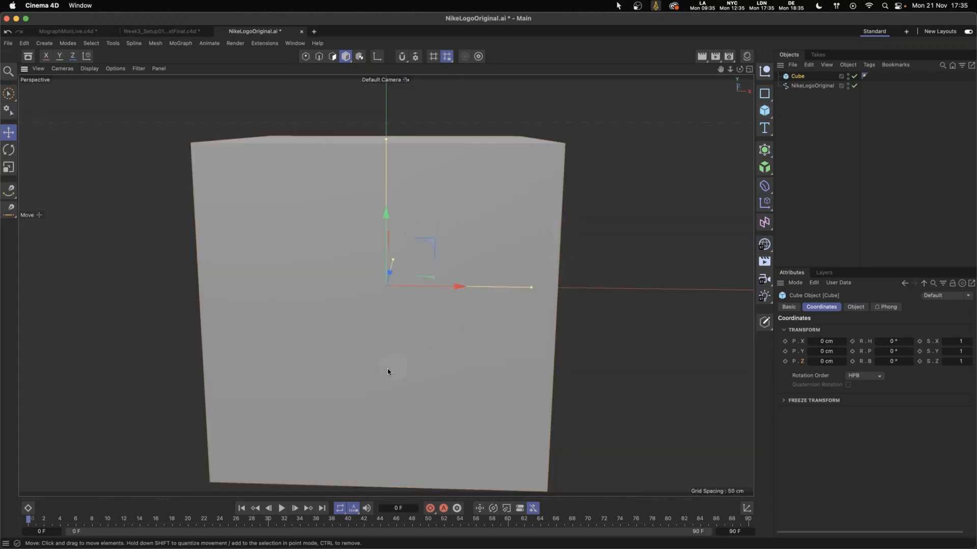
alt+middle_drag(439, 358, 464, 332)
alt+right_drag(464, 333, 456, 342)
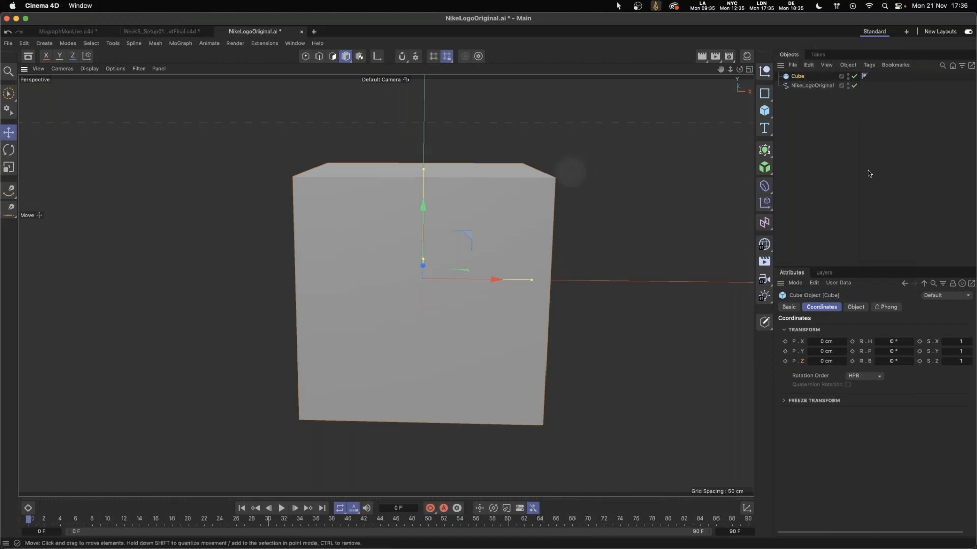
click(856, 307)
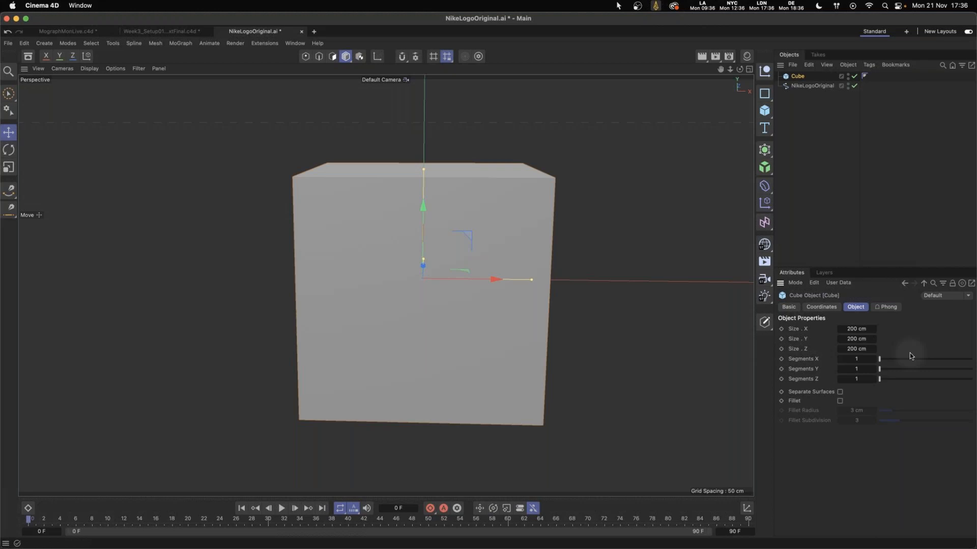
Move the cube aside along the X axis to compare it with the swoosh spline, and undo the move.
drag(495, 279, 286, 279)
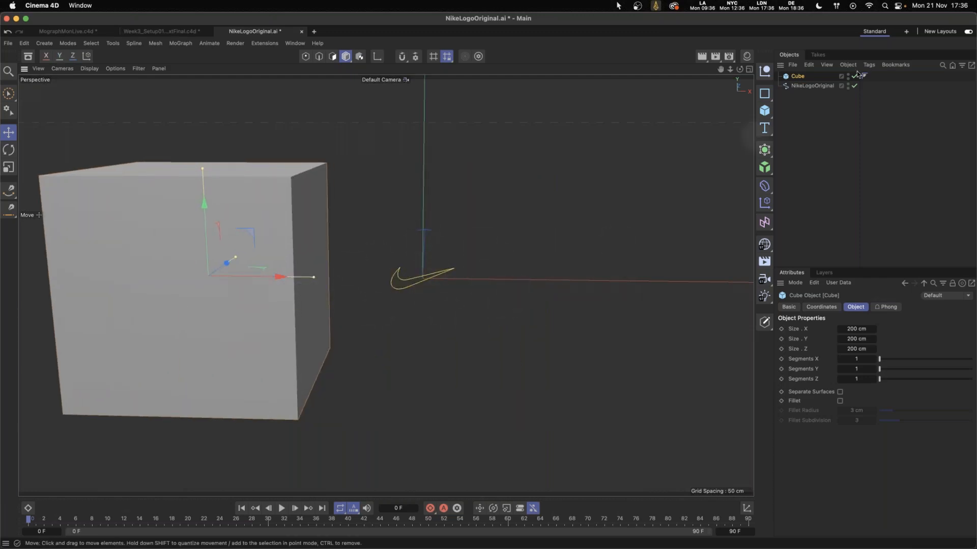
click(819, 86)
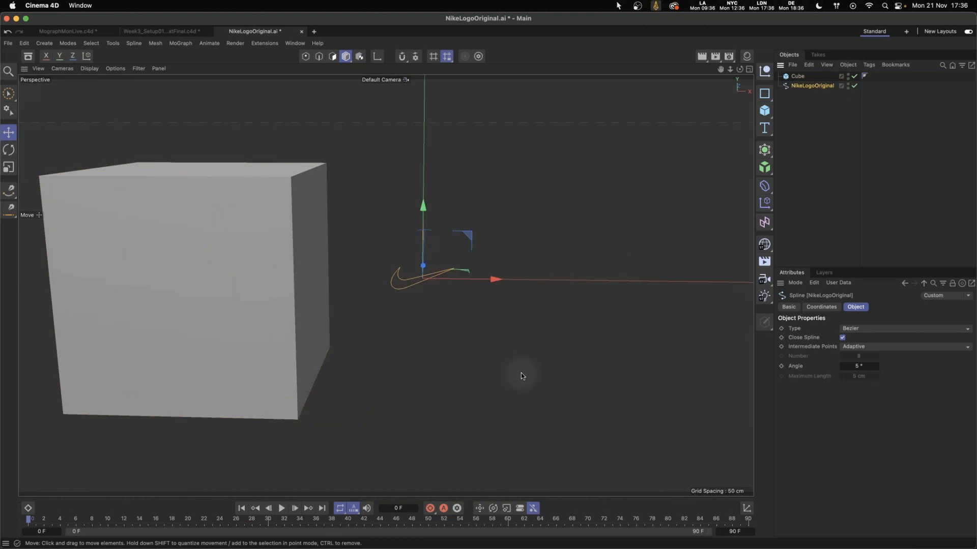
key(super+z)
key(super+z)
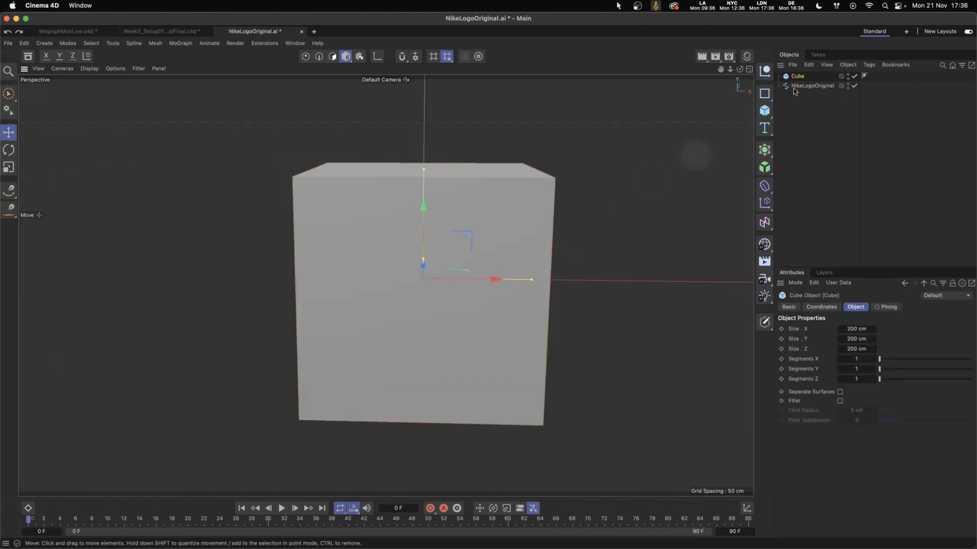
Scale the NikeLogoOriginal spline up uniformly until it extends well beyond both sides of the cube.
click(800, 86)
key(t)
drag(238, 318, 497, 240)
drag(222, 322, 483, 242)
drag(269, 315, 229, 327)
key(e)
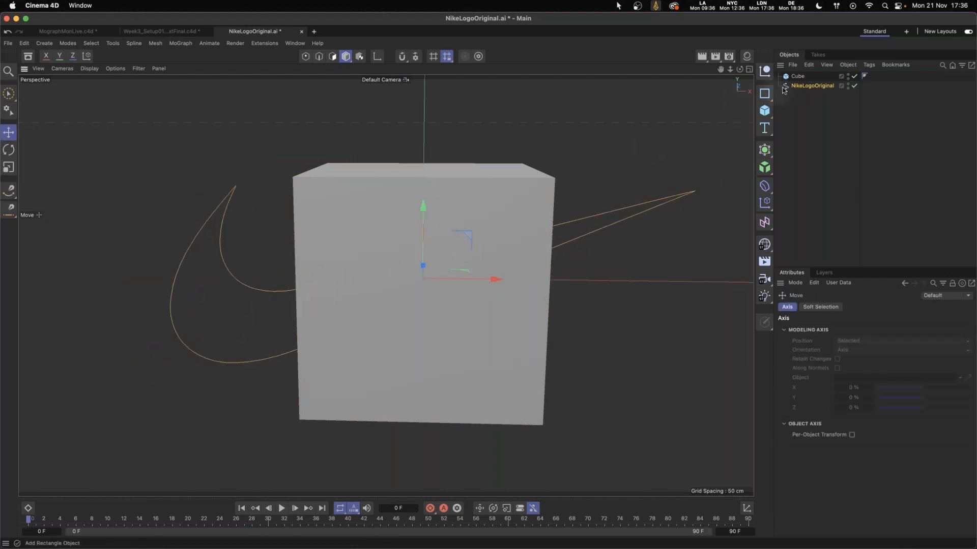
Delete the reference cube.
click(797, 76)
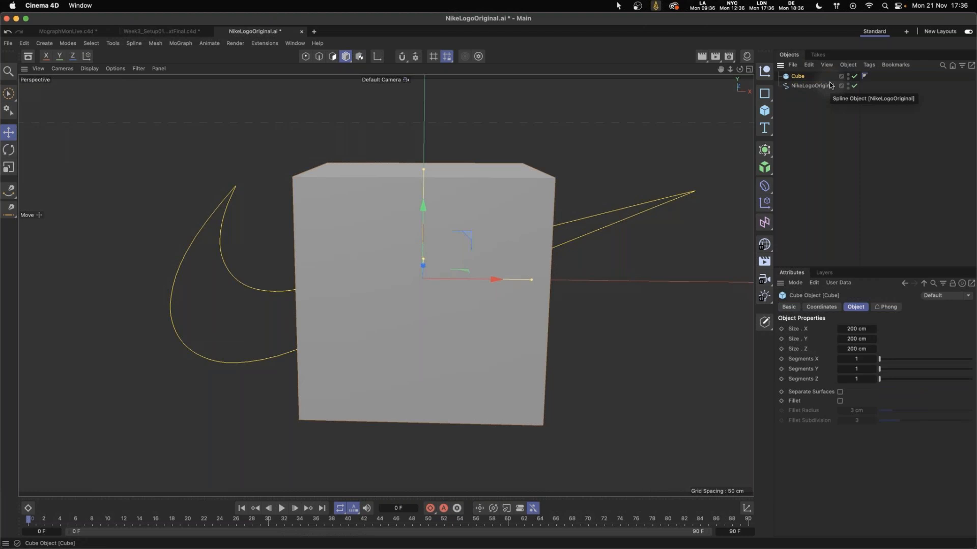
click(798, 76)
key(Delete)
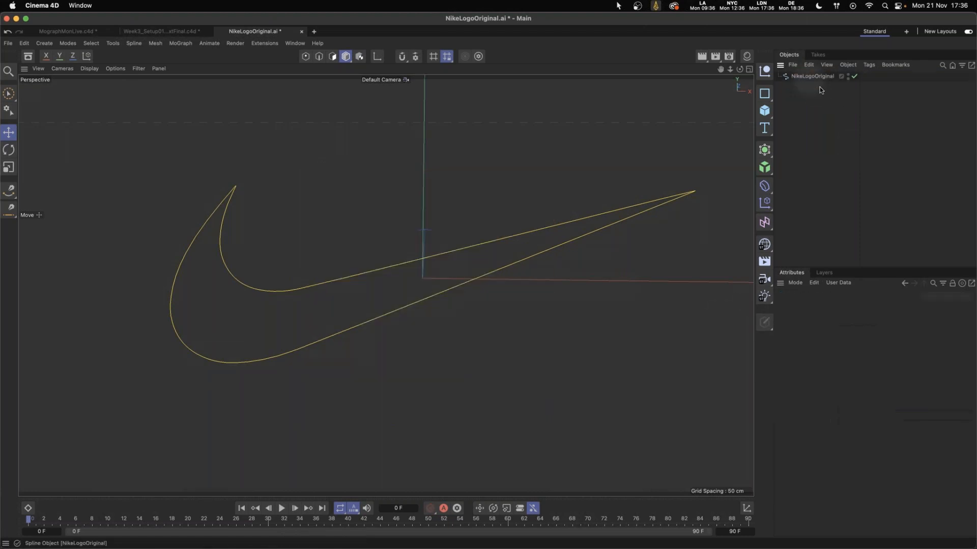
Add an Extrude generator and make the NikeLogoOriginal spline its child.
mouse_move(469, 289)
alt+mouse_down()
mouse_move(443, 286)
mouse_move(463, 282)
alt+mouse_up()
alt+right_drag(480, 274, 433, 297)
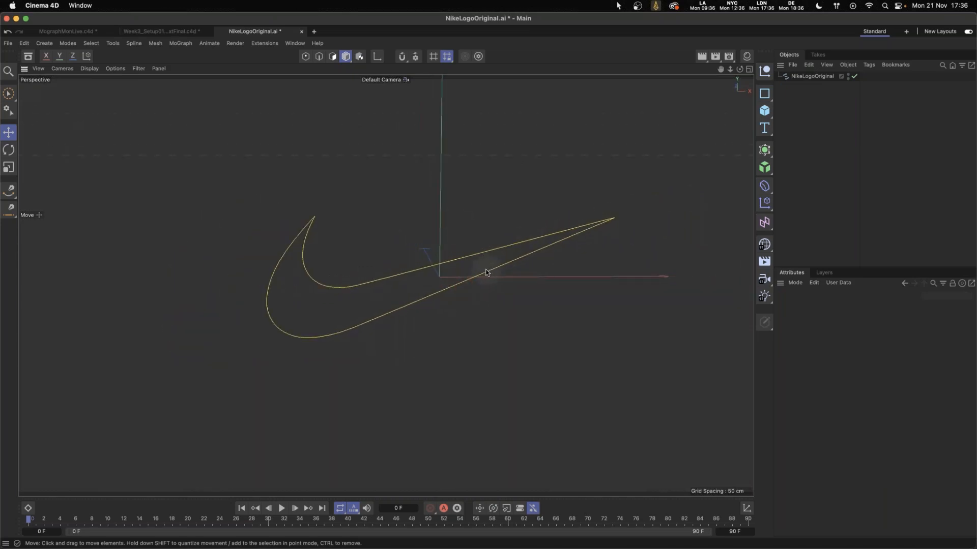
drag(764, 149, 815, 187)
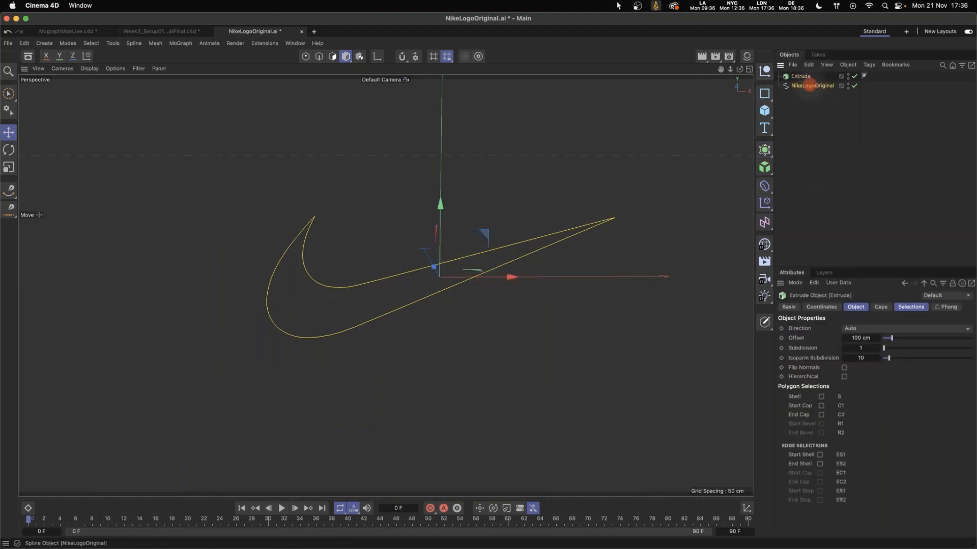
drag(813, 85, 803, 77)
mouse_move(343, 306)
alt+mouse_down()
mouse_move(387, 330)
mouse_move(352, 321)
alt+mouse_up()
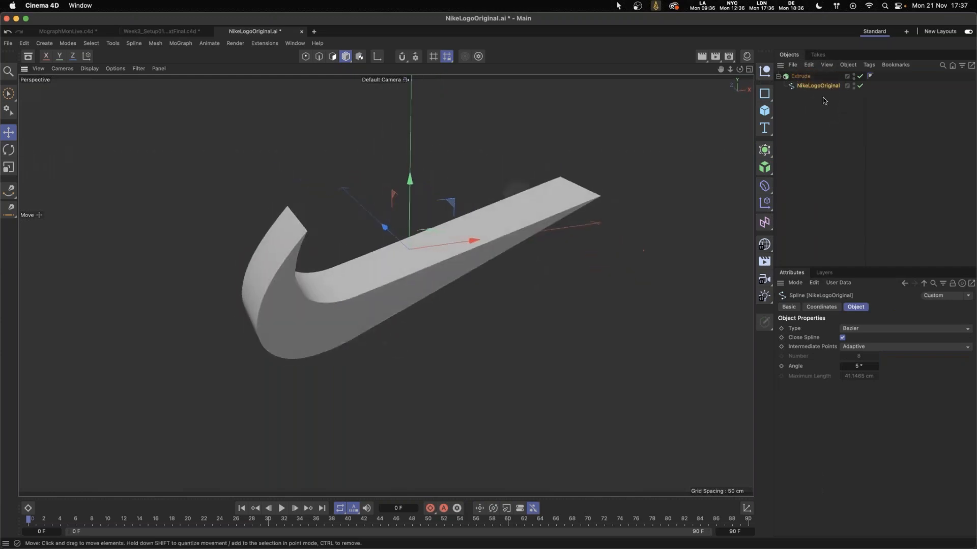
Set the offset of the swoosh's Extrude object to 50 cm and check its thickness from several angles.
click(801, 76)
alt+drag(325, 291, 405, 268)
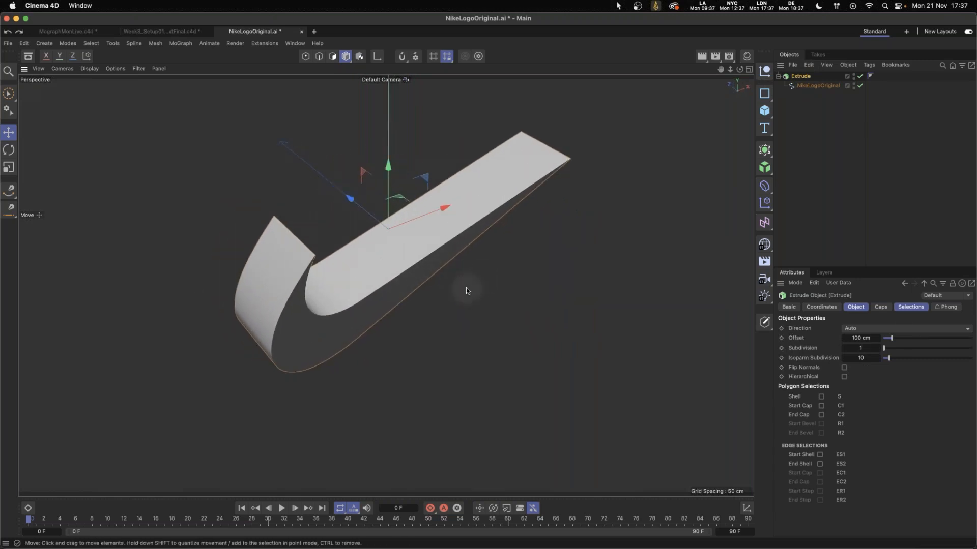
click(861, 338)
text(50)
key(Return)
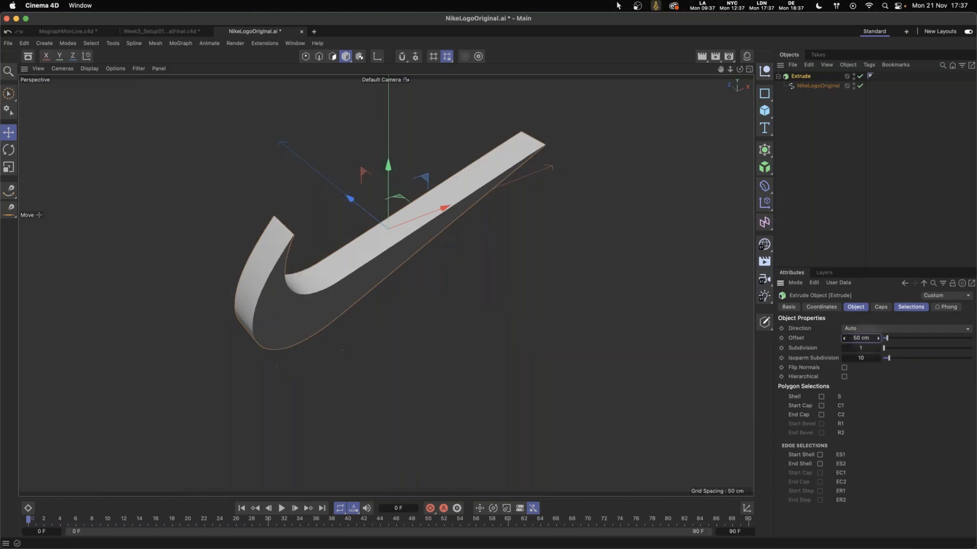
alt+drag(417, 256, 359, 210)
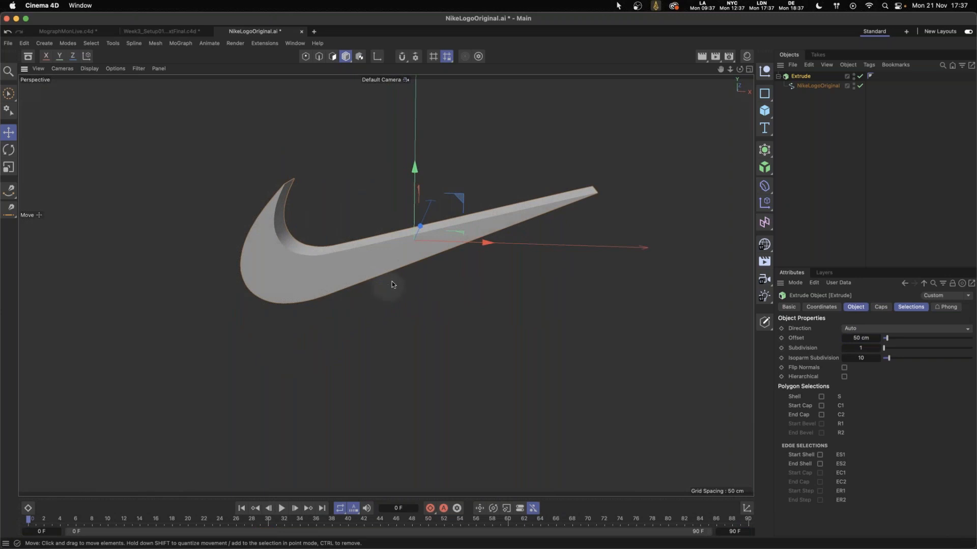
alt+drag(392, 251, 400, 271)
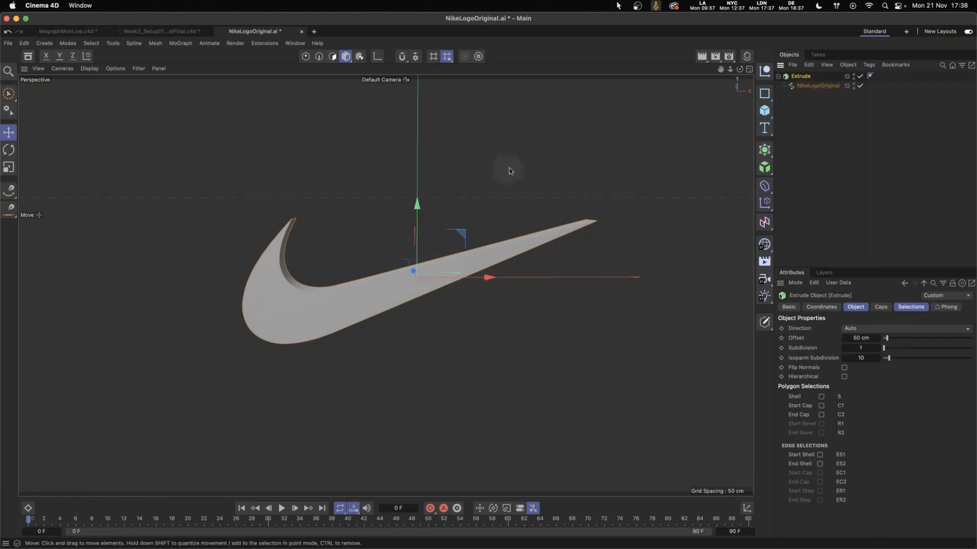
click(765, 186)
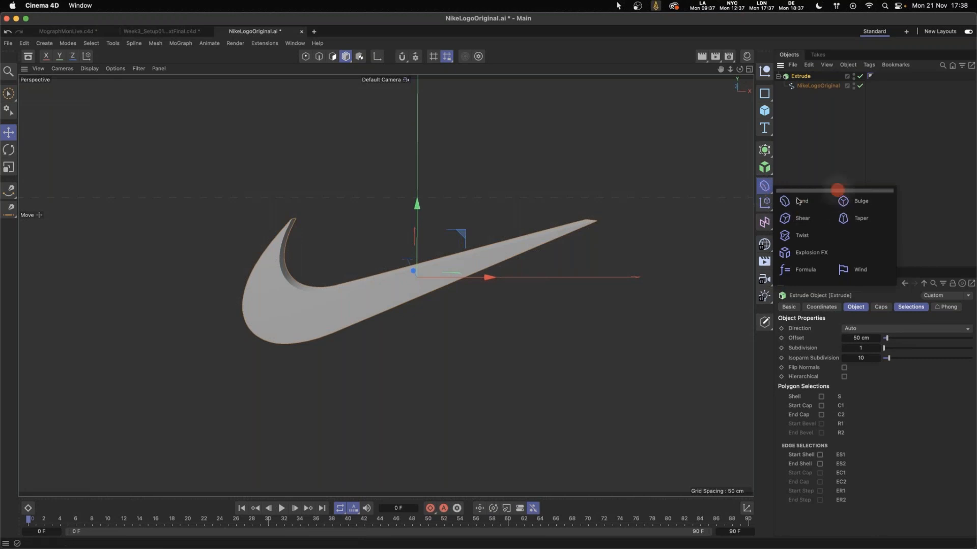
click(806, 176)
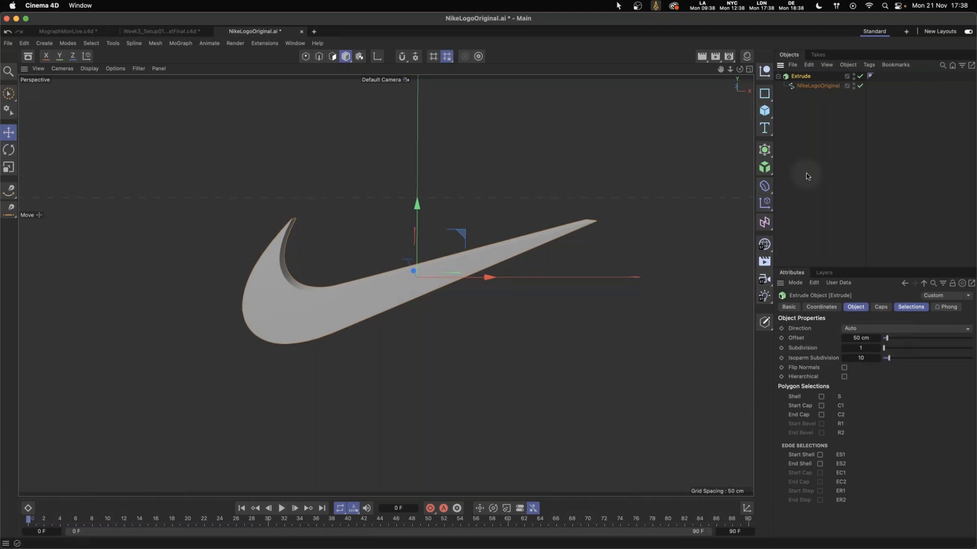
Close the NikeLogoOriginal.ai project and switch to Illustrator.
click(302, 32)
click(487, 240)
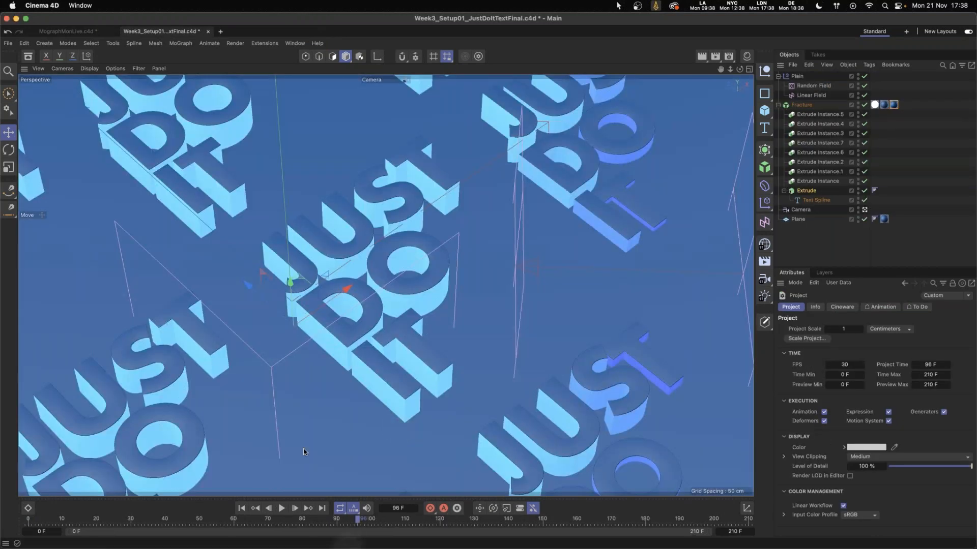
click(200, 543)
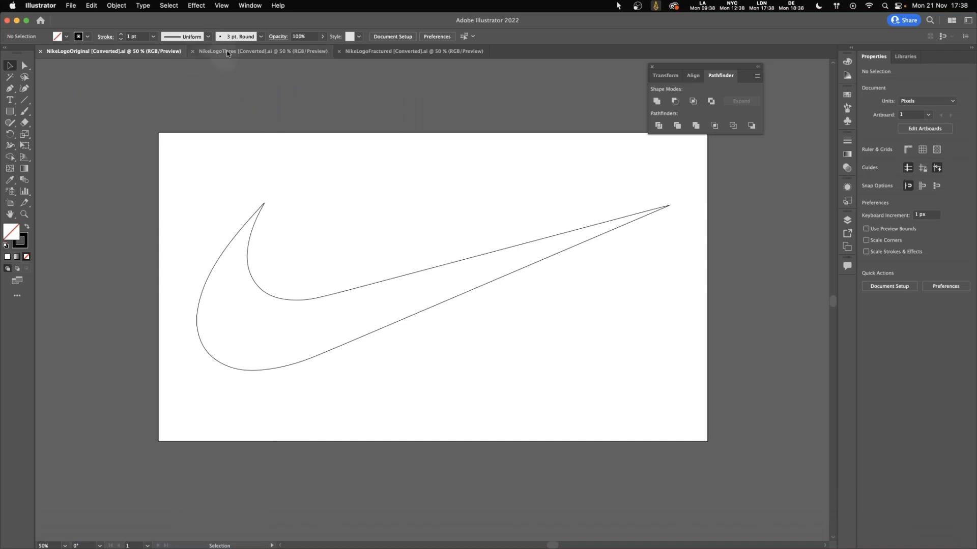
Show the NikeLogoThree document and move the swoosh's curved base and pointed tip away from the middle piece.
click(227, 51)
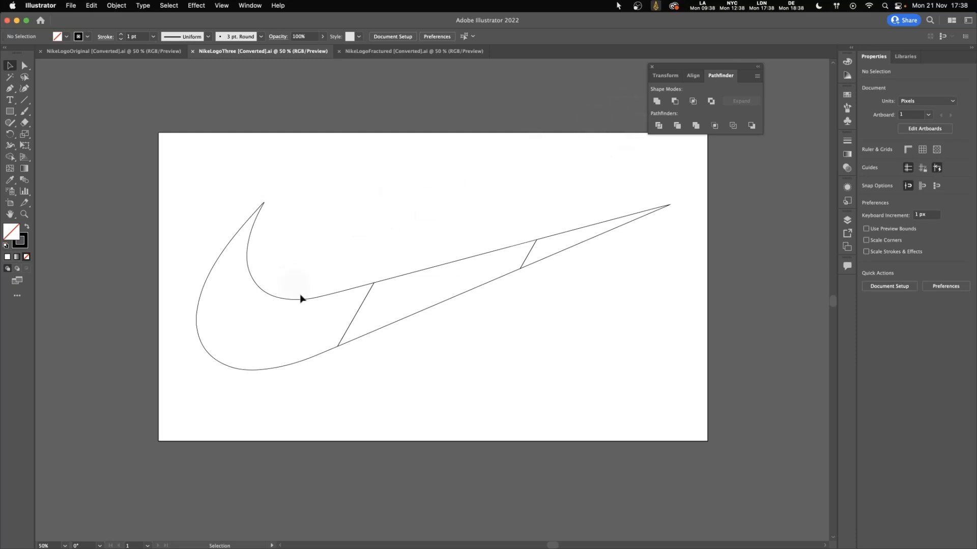
click(103, 52)
click(257, 52)
drag(325, 299, 269, 335)
drag(593, 218, 629, 191)
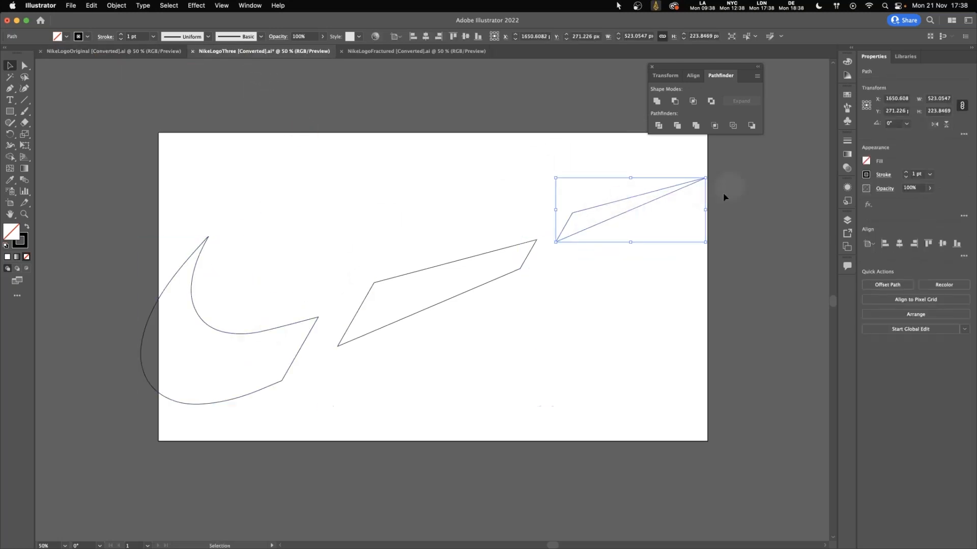
click(544, 325)
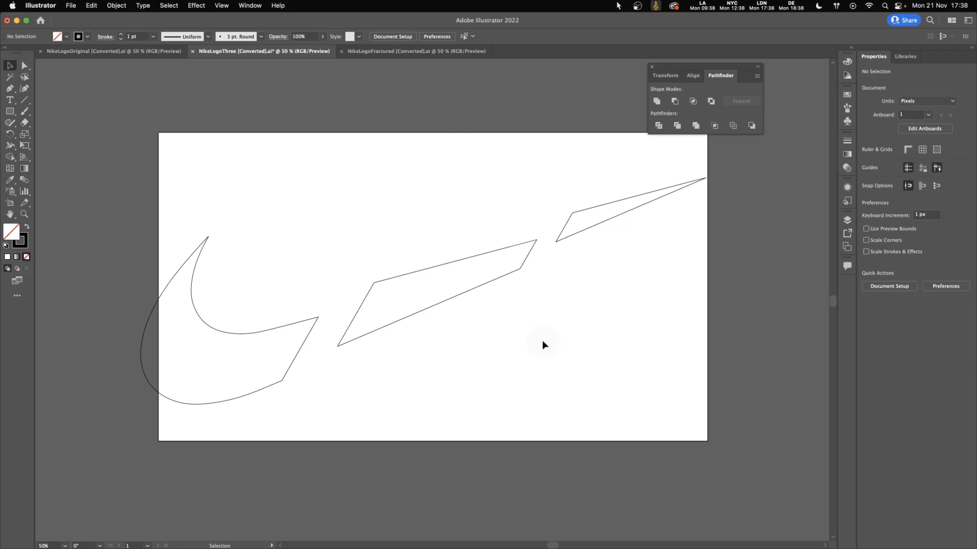
Scrub through the falling pieces in the NikeSwoosh.mp4 reference video, and show the NikeLogoFractured document in Illustrator.
drag(976, 244, 356, 87)
drag(390, 382, 417, 385)
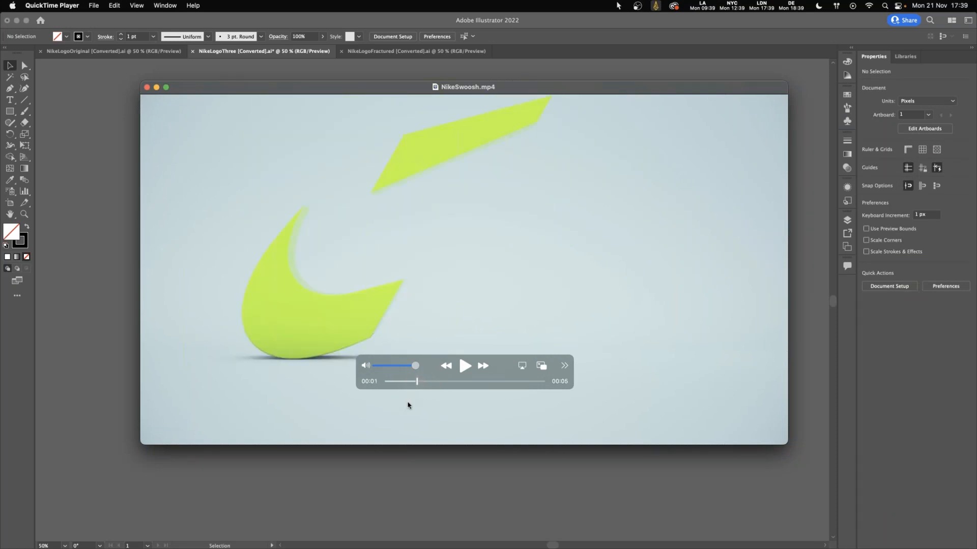
drag(399, 385, 427, 385)
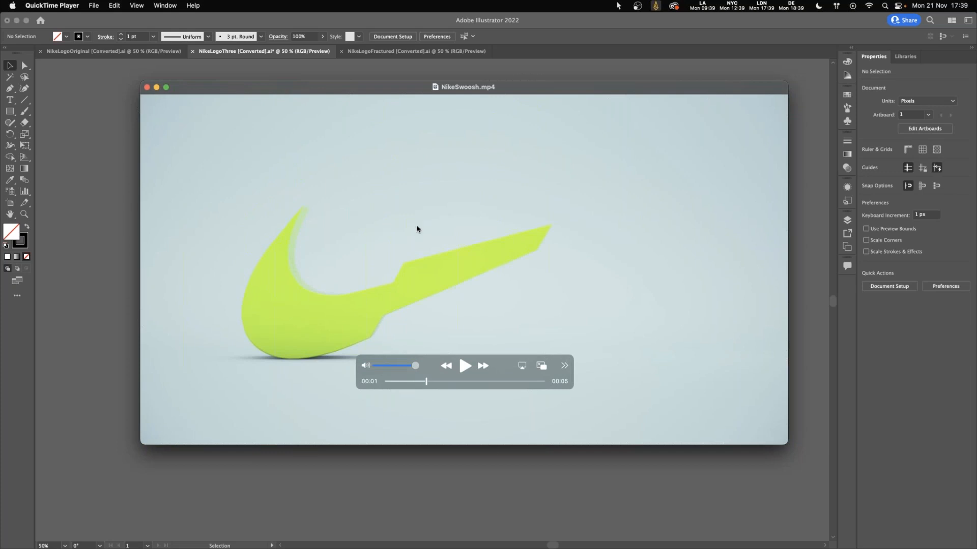
drag(264, 92, 976, 117)
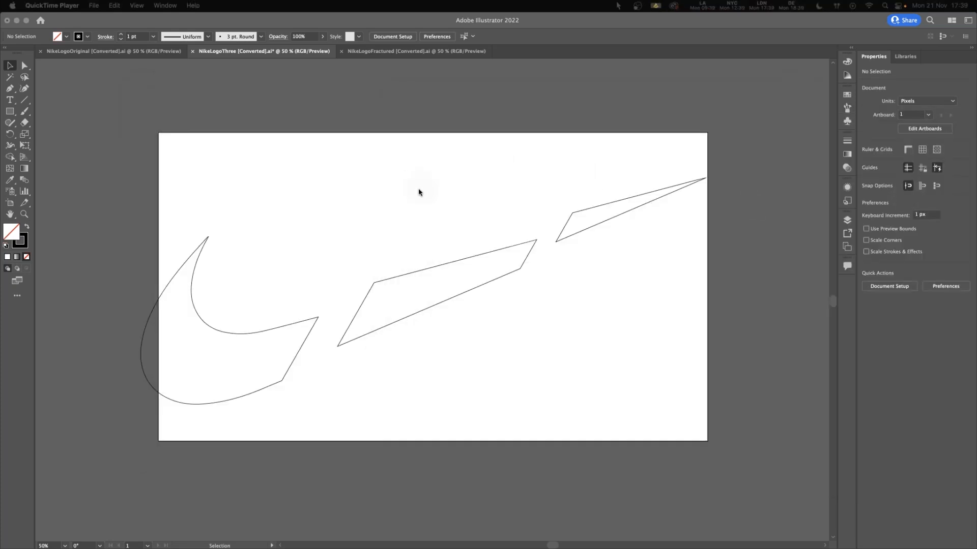
click(428, 71)
click(431, 51)
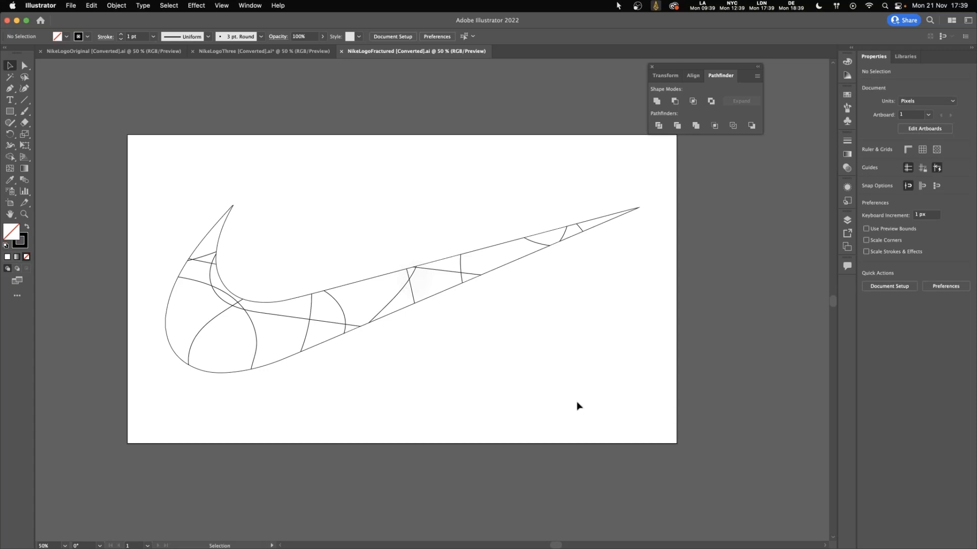
Switch to Cinema 4D and import NikeLogoFractured.ai at a scale of 1 centimetre with Connect Splines enabled.
mouse_move(394, 547)
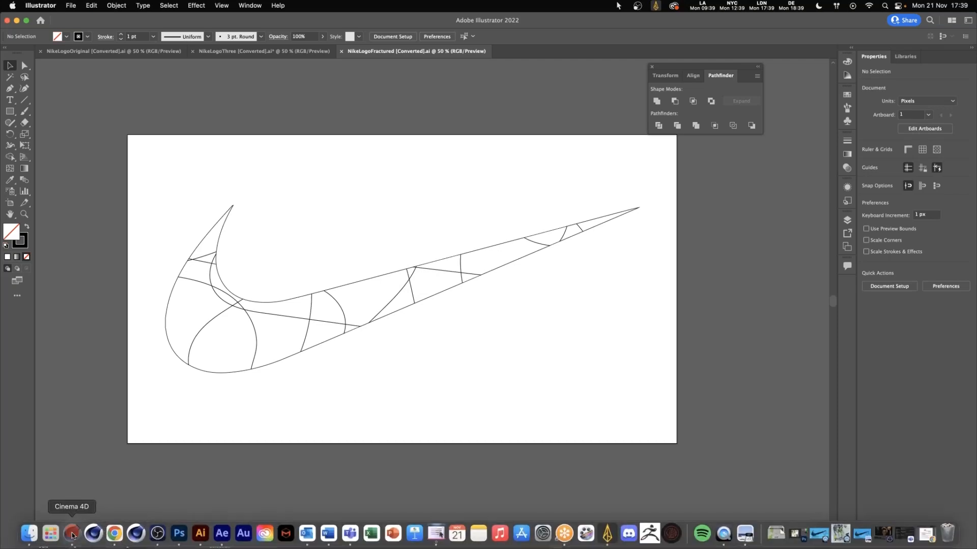
click(72, 532)
click(220, 31)
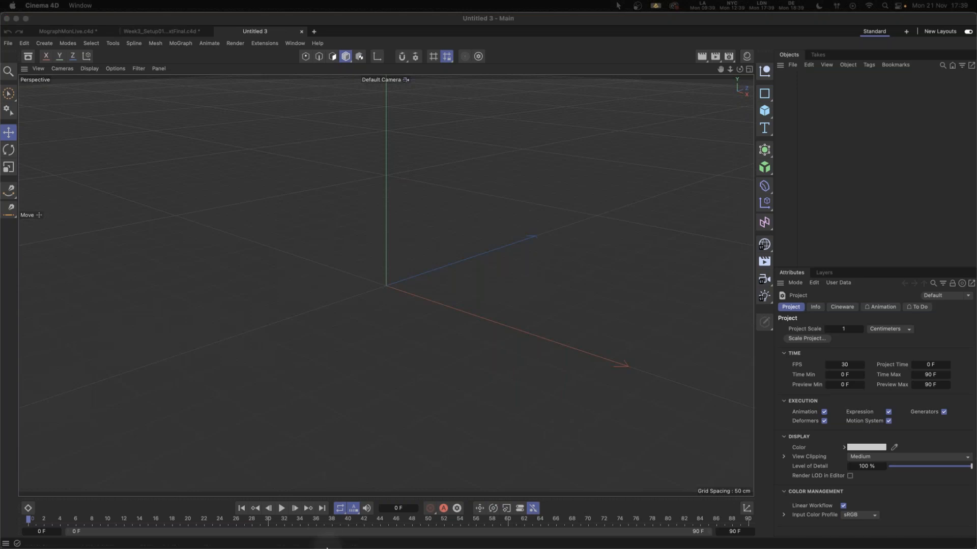
click(30, 540)
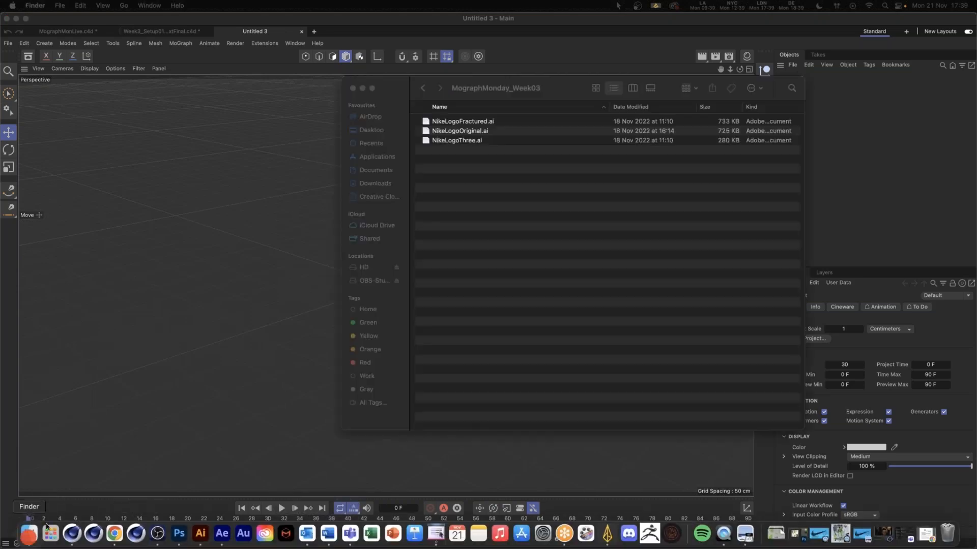
drag(510, 97, 976, 101)
drag(976, 183, 443, 191)
click(459, 266)
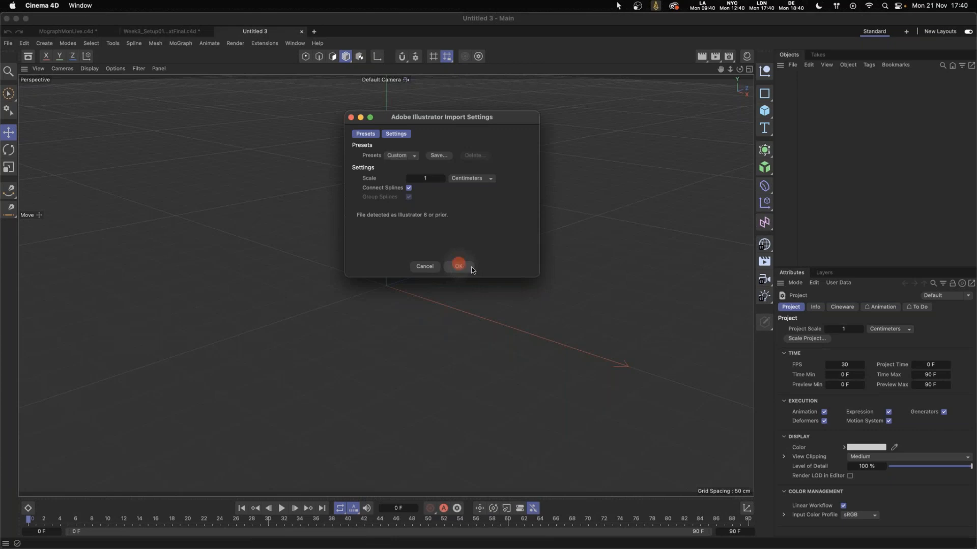
Set the X and Y position of the NikeLogoFractured null to 0 cm.
key(h)
alt+drag(364, 298, 476, 244)
alt+right_drag(337, 331, 211, 374)
click(351, 325)
click(445, 327)
alt+right_drag(461, 288, 407, 304)
alt+middle_drag(456, 283, 382, 332)
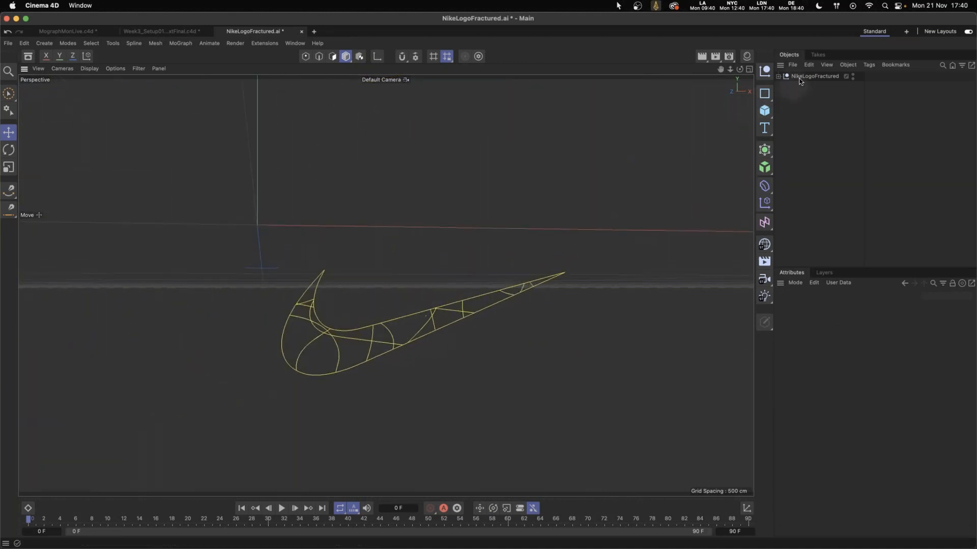
click(800, 77)
click(821, 306)
double_click(826, 341)
text(0)
key(Tab)
text(0)
click(811, 206)
alt+right_drag(274, 267, 240, 283)
Scale down the NikeLogoFractured null using a temporary cube as size reference, and delete the cube.
click(764, 110)
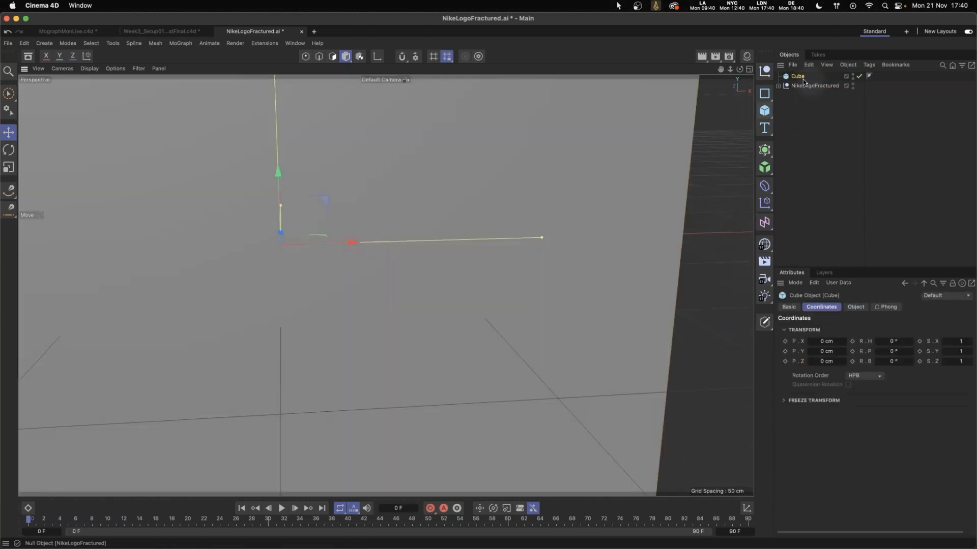
key(h)
click(795, 87)
key(t)
drag(309, 280, 529, 201)
drag(257, 308, 392, 196)
key(e)
click(798, 76)
key(Delete)
Hide the workplane grid in the viewport of the logo project.
click(139, 69)
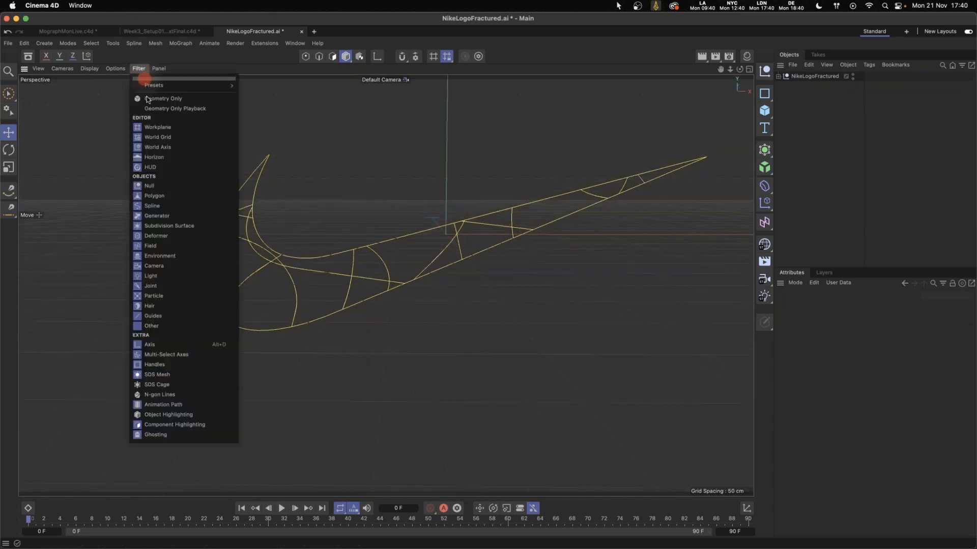
click(169, 131)
alt+drag(479, 283, 346, 316)
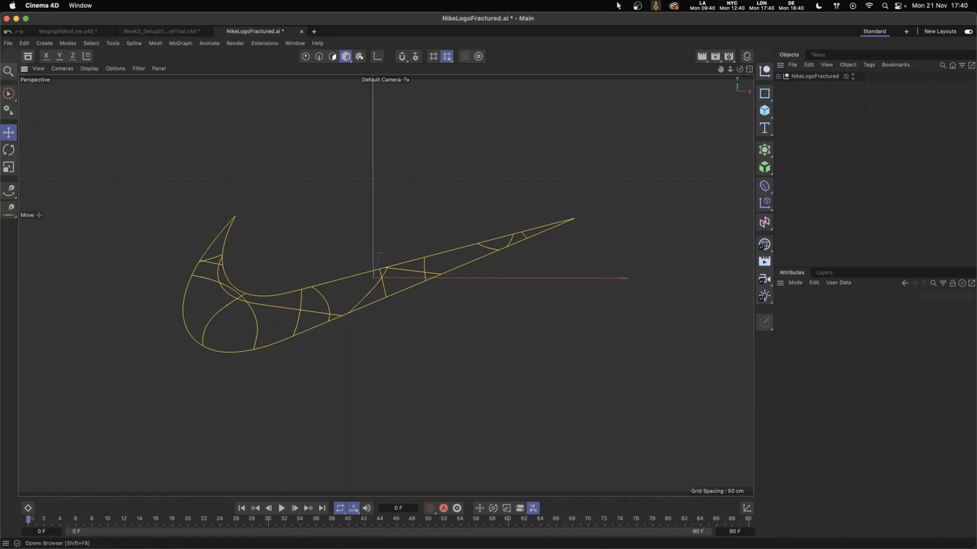
Create a new project and add the Studio Backdrop asset by searching the asset library for "studio".
click(314, 31)
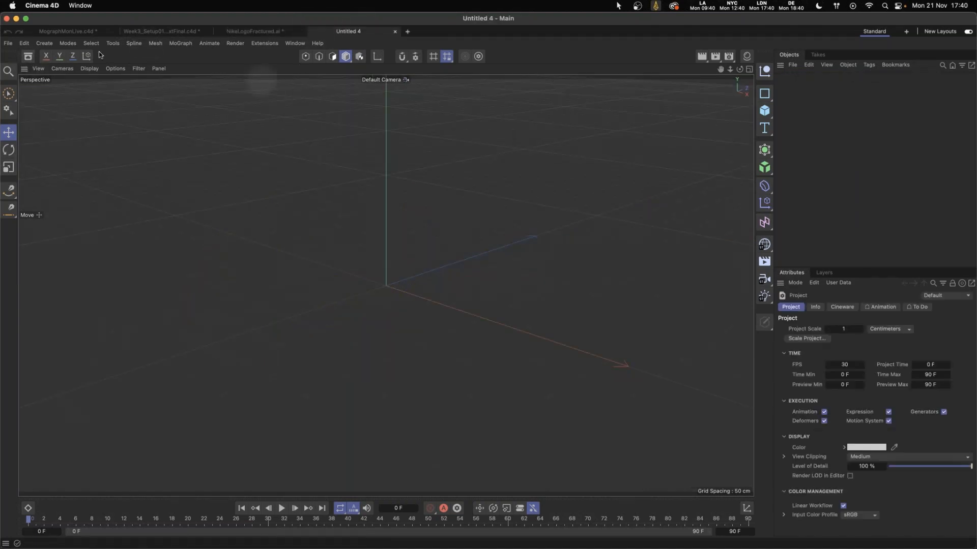
click(28, 55)
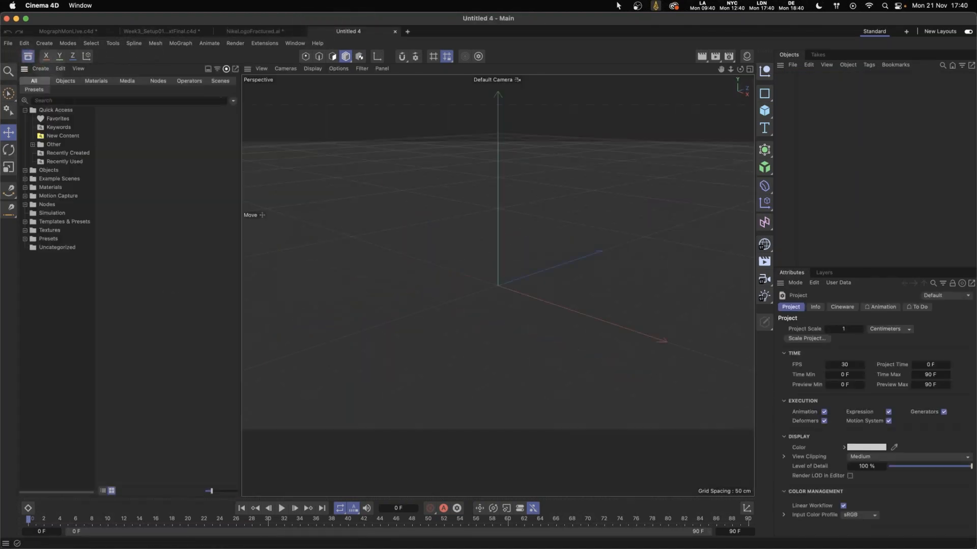
click(81, 100)
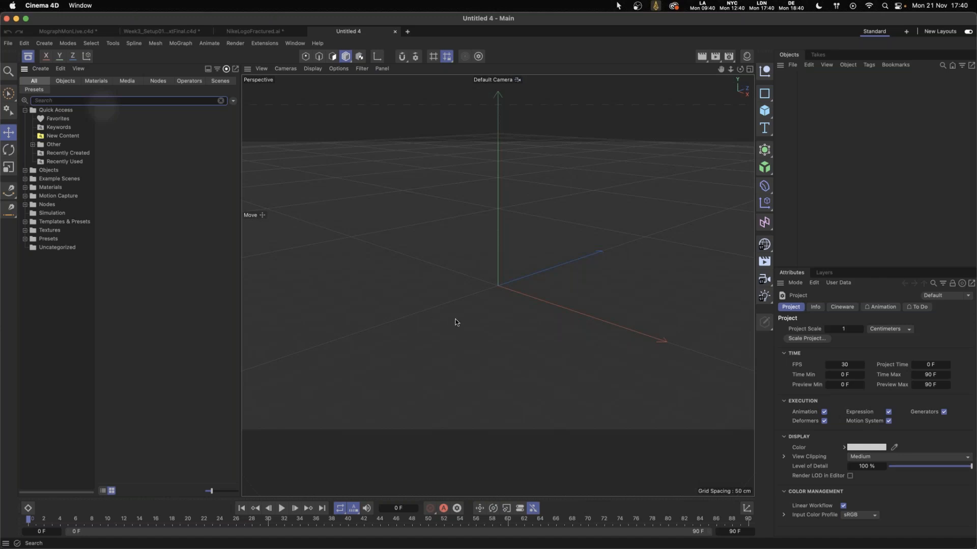
text(studio)
double_click(72, 141)
key(shift+F8)
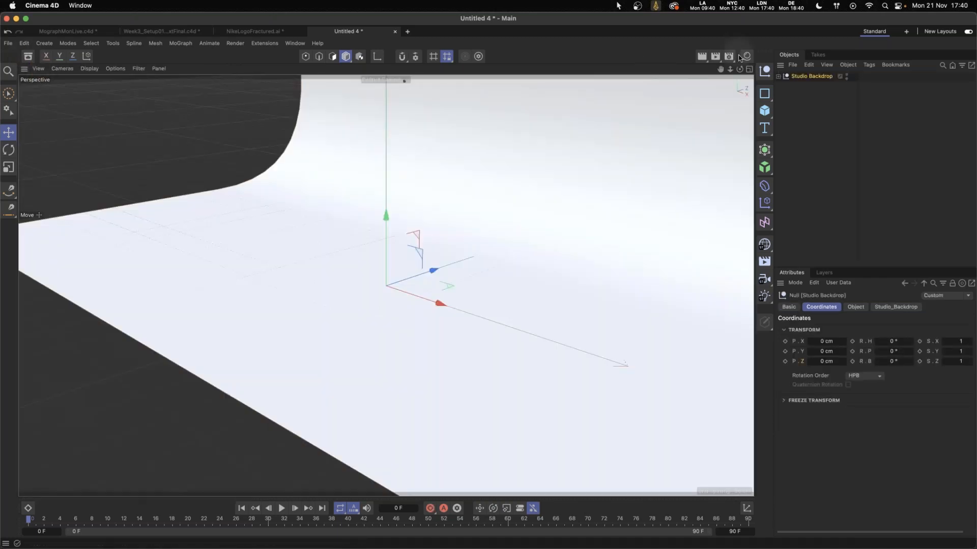
Delete the materials that came with the Studio Backdrop.
click(740, 57)
click(667, 46)
click(745, 57)
drag(674, 122, 630, 80)
key(Delete)
click(747, 59)
Face the Studio Backdrop from the front and hide the workplane grid in this project's viewport.
mouse_move(419, 255)
alt+mouse_down()
mouse_move(539, 234)
mouse_move(580, 244)
alt+mouse_up()
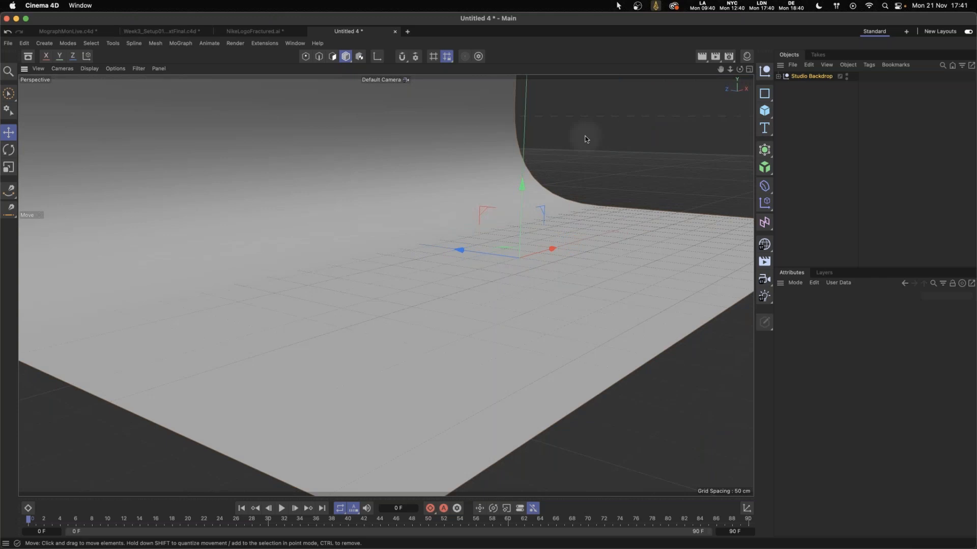
click(811, 76)
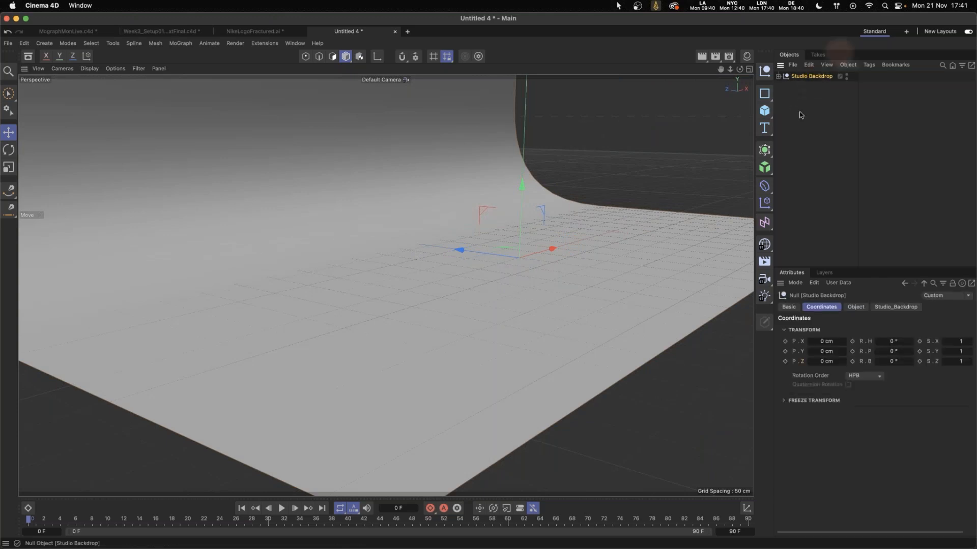
alt+drag(518, 224, 331, 231)
click(136, 69)
click(175, 120)
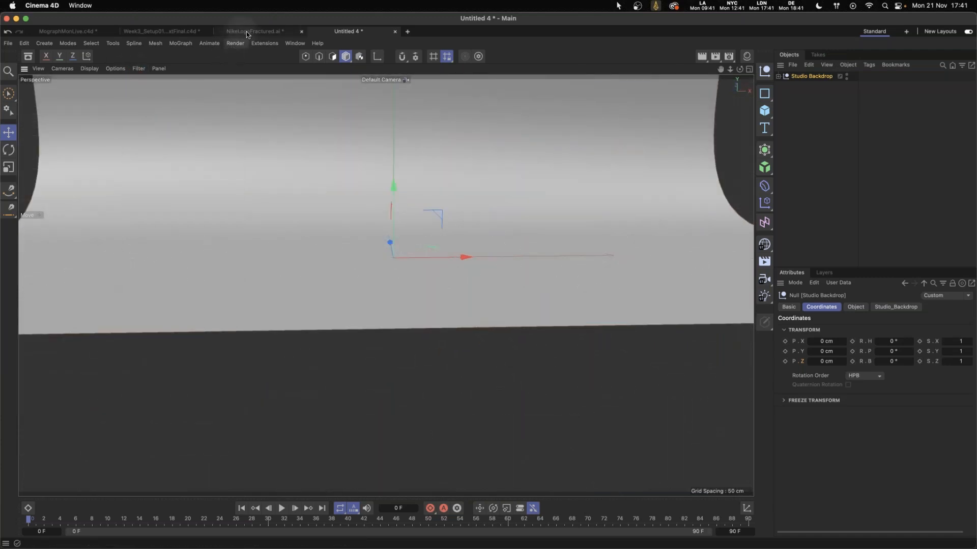
Copy the NikeLogoFractured null into the Studio Backdrop project and raise it to about 97 cm on Y.
click(246, 31)
click(815, 76)
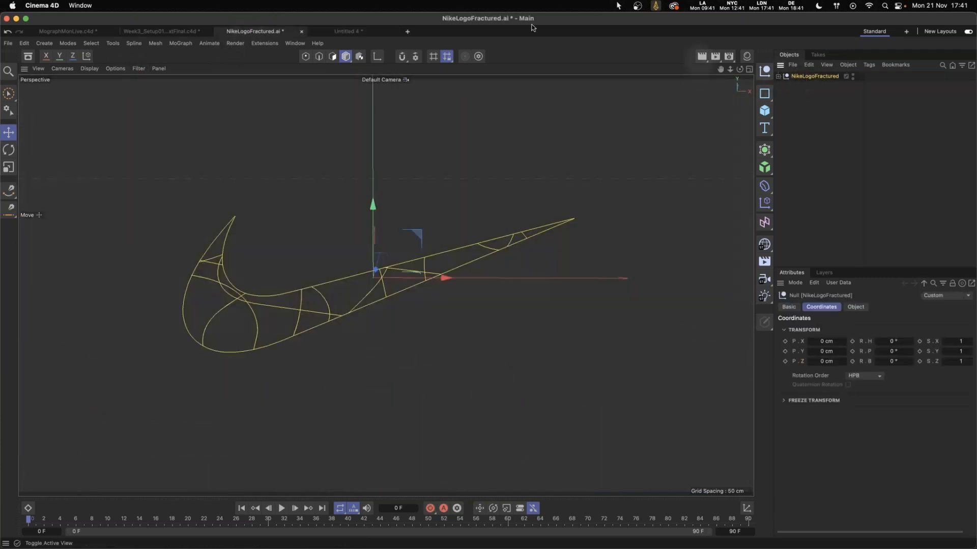
click(369, 31)
key(super+v)
drag(392, 196, 403, 120)
alt+drag(404, 227, 398, 204)
alt+middle_drag(399, 204, 433, 300)
alt+right_drag(428, 250, 456, 244)
alt+drag(455, 244, 443, 260)
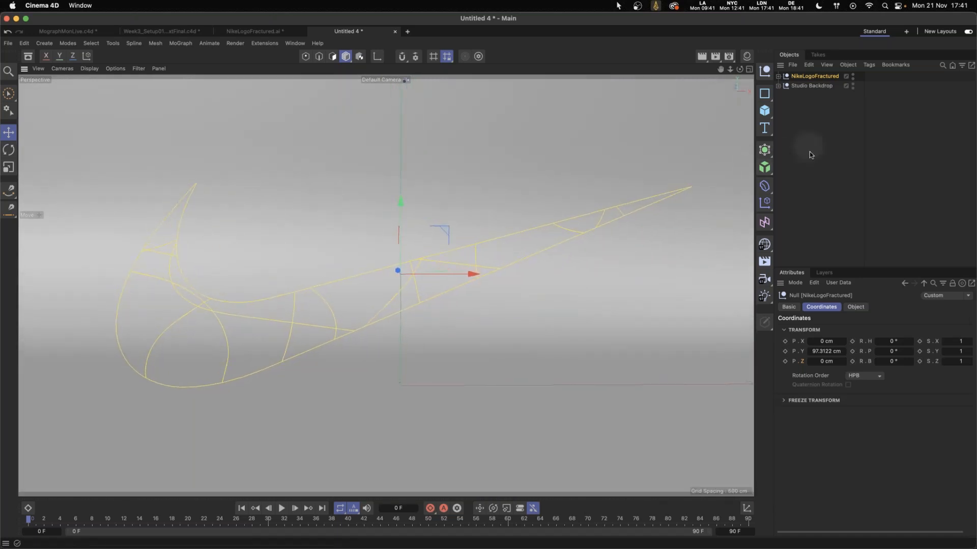
Move the splines Path 2 to Path 27 out of the NikeLogoFractured null and delete the empty null.
click(794, 153)
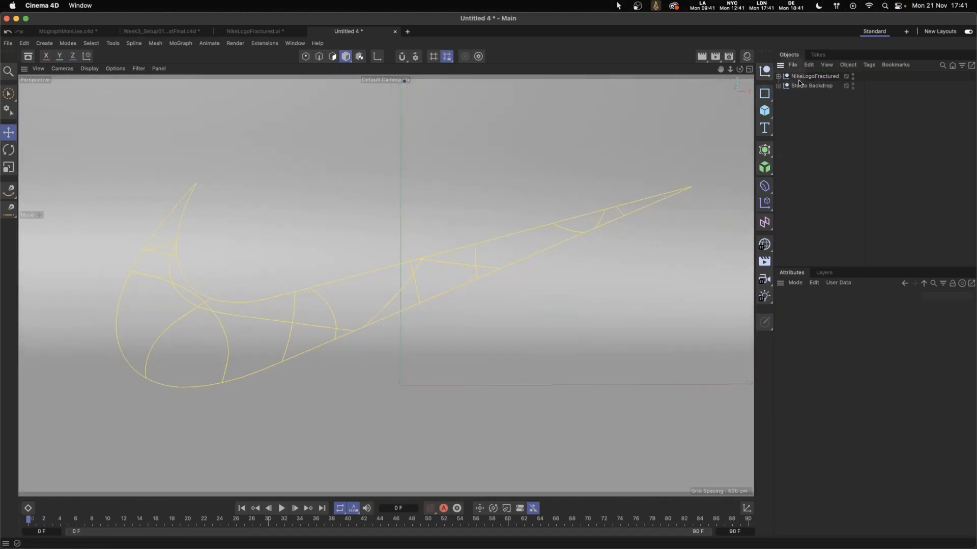
click(777, 76)
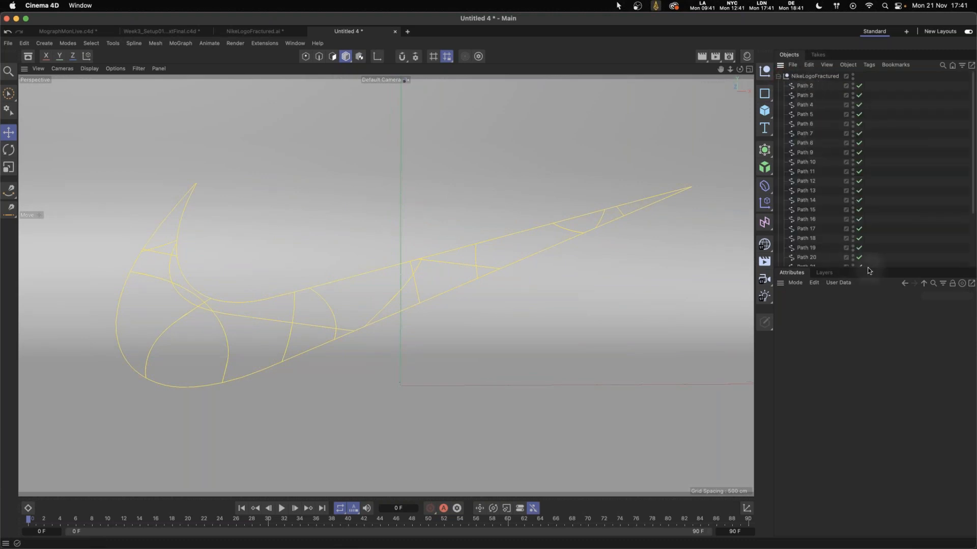
drag(868, 266, 835, 468)
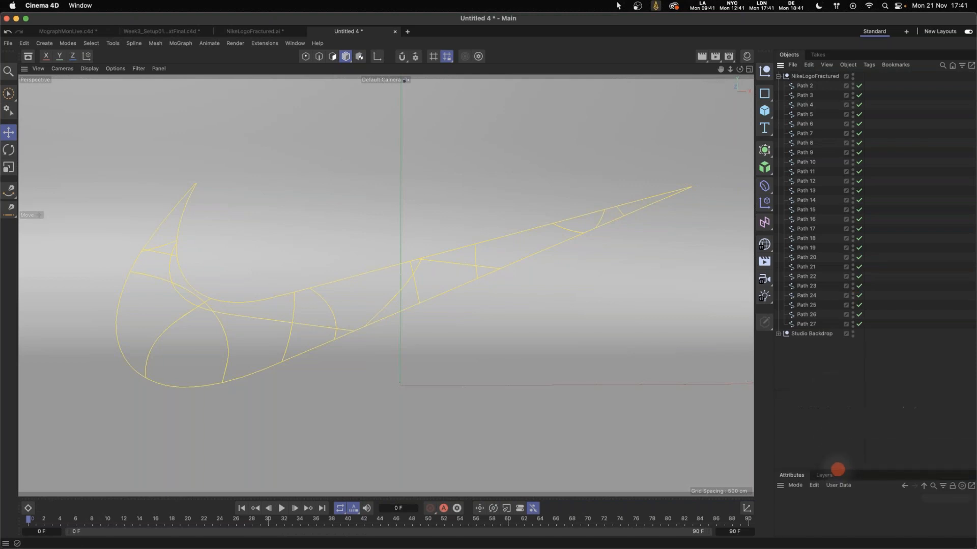
click(835, 324)
shift+click(805, 86)
drag(809, 73, 815, 334)
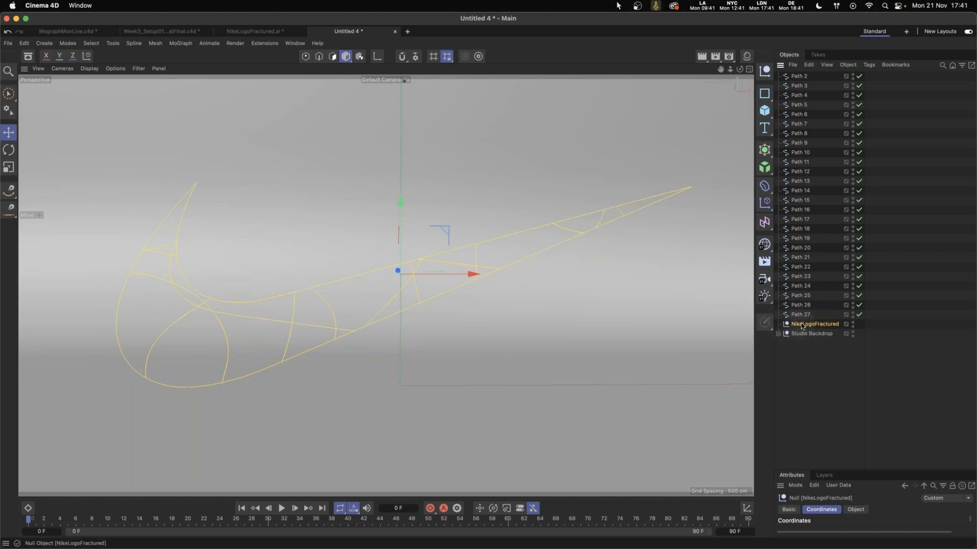
key(BackSpace)
Give each spline from Path 2 to Path 27 its own parent Extrude generator.
click(800, 315)
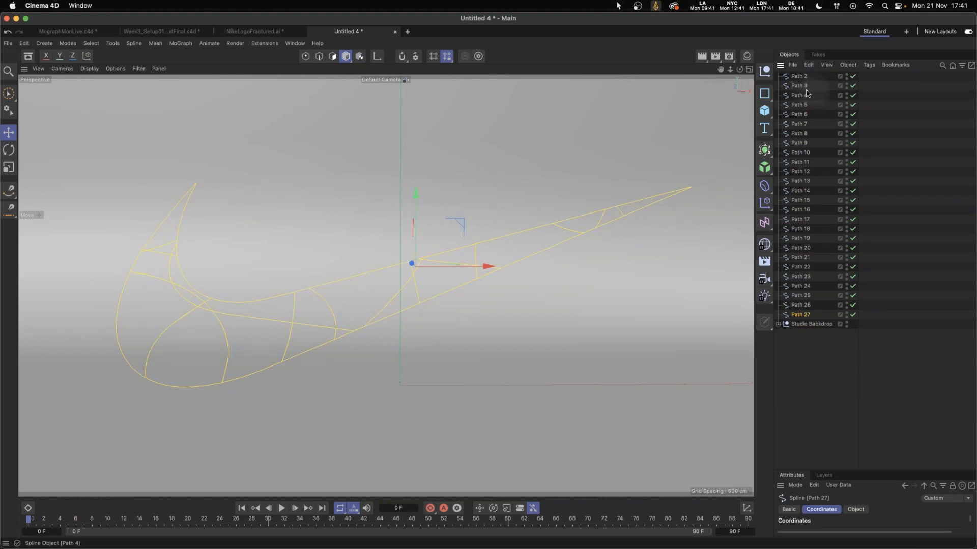
shift+click(799, 76)
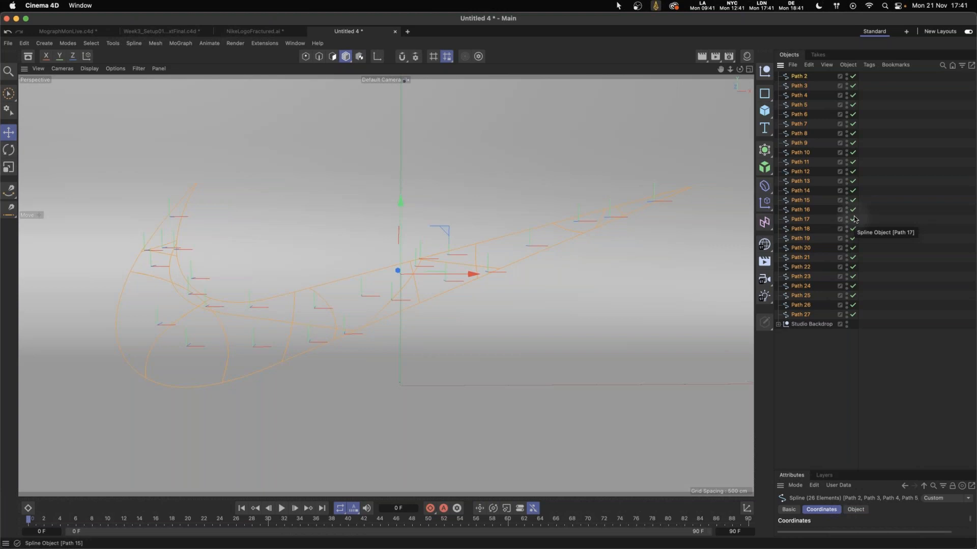
click(764, 150)
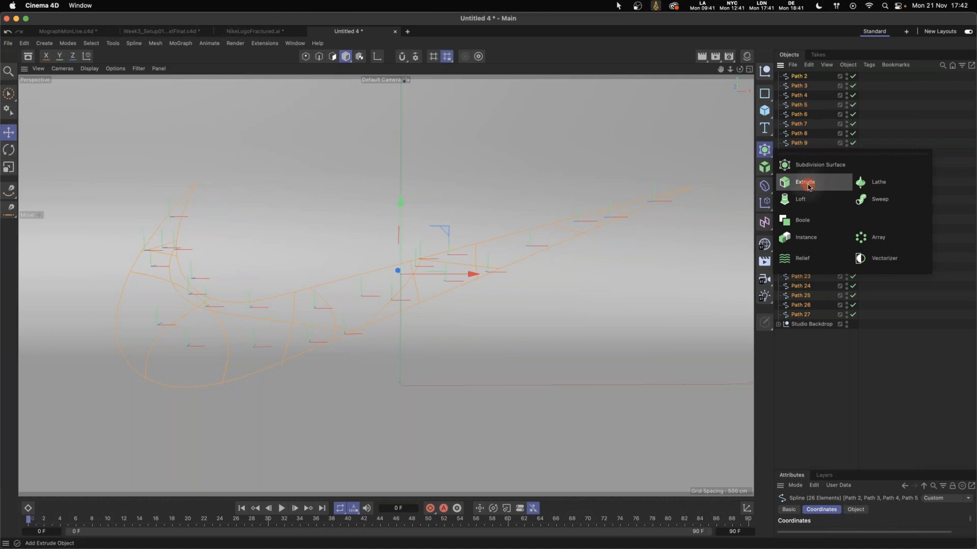
alt+click(828, 186)
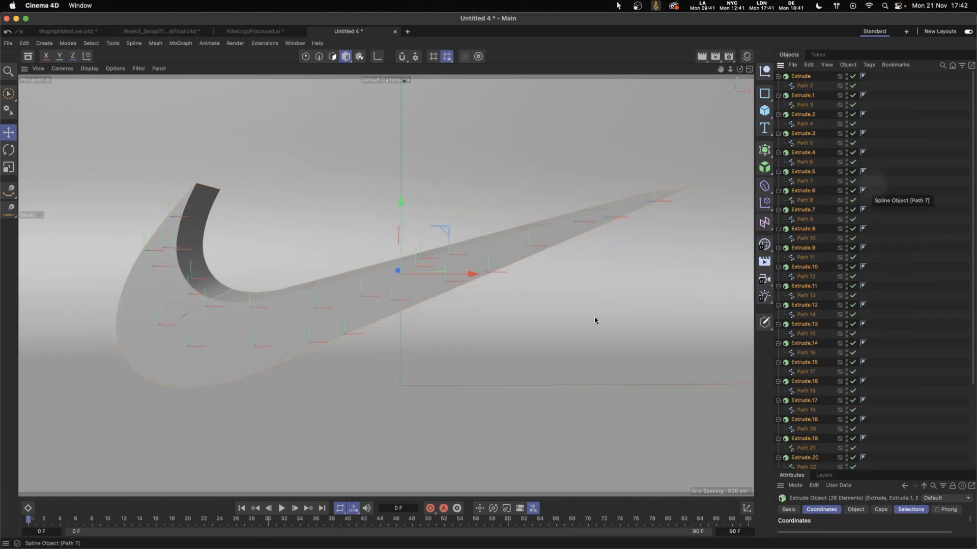
Set the Offset of all selected Extrude objects to 50 cm.
drag(882, 473, 882, 393)
drag(884, 354, 908, 326)
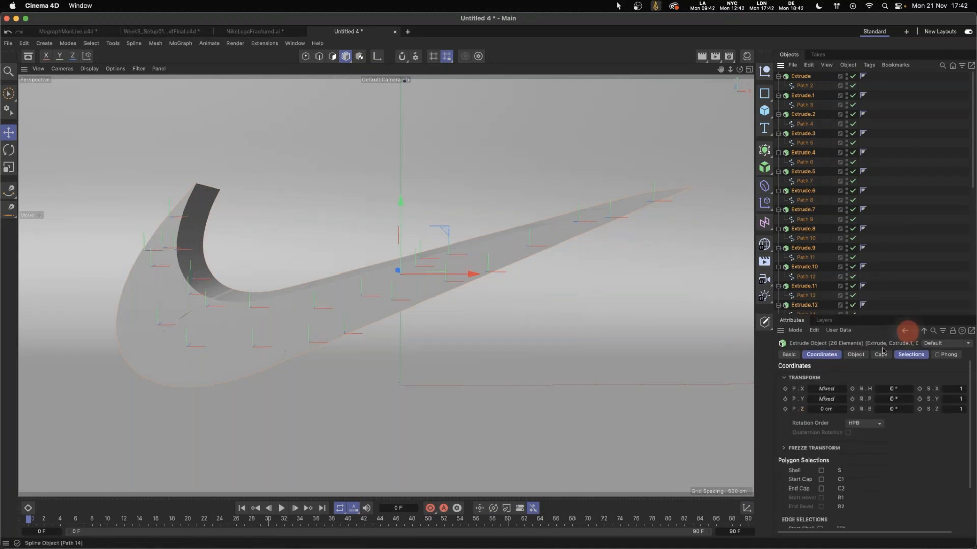
click(855, 355)
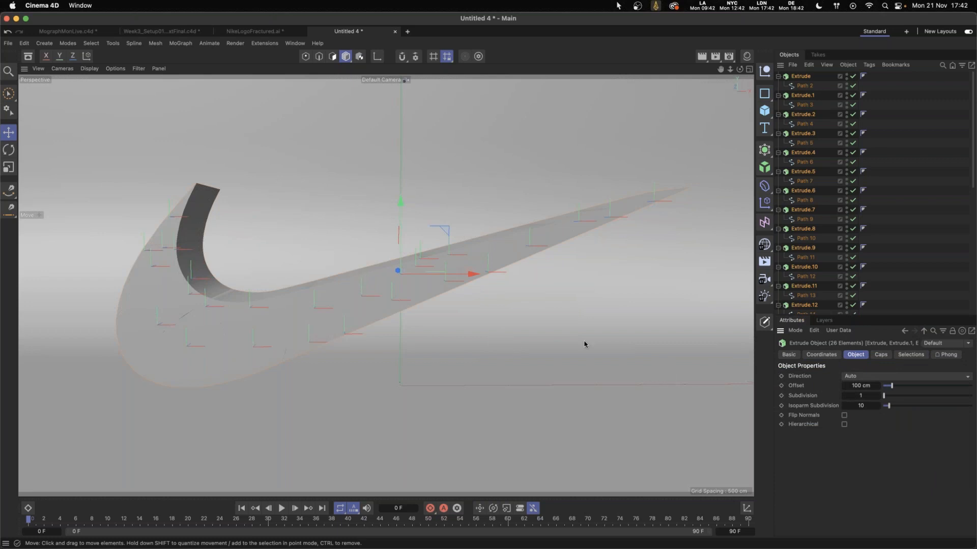
mouse_move(891, 386)
mouse_down()
mouse_move(920, 388)
mouse_move(892, 388)
mouse_up()
text(50)
key(Return)
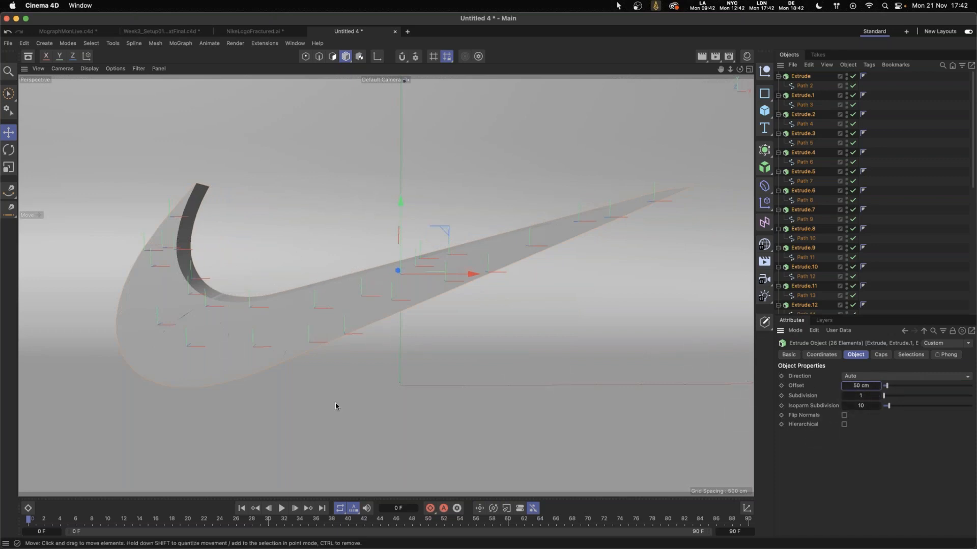
Set the bevel Size on the caps of all selected Extrude objects to 0.3 cm.
click(881, 354)
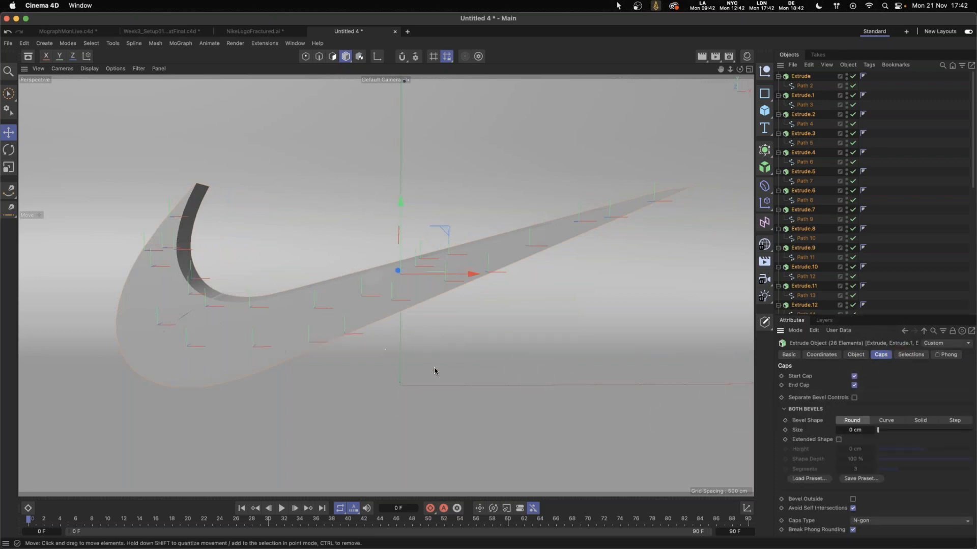
double_click(855, 429)
text(0.2)
key(Return)
double_click(855, 430)
text(0.3)
key(Return)
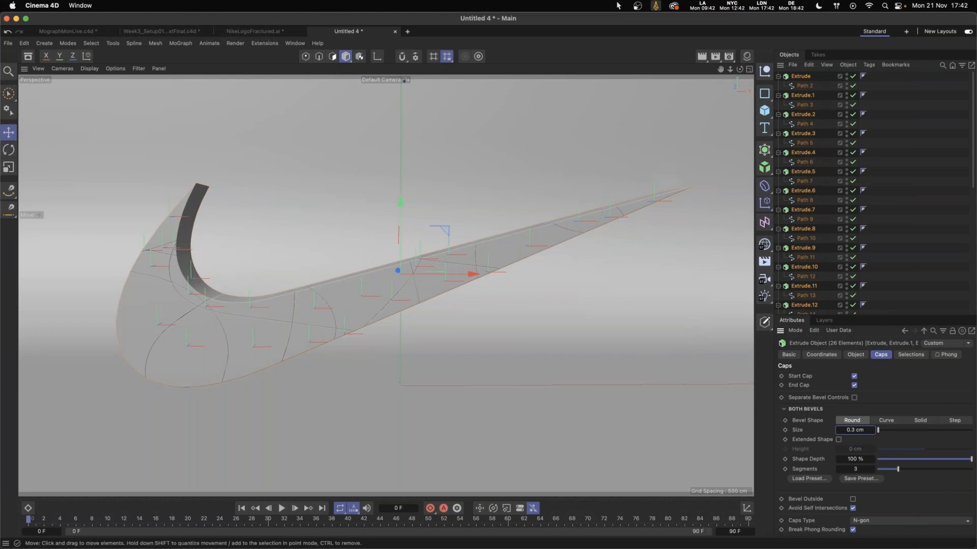
click(953, 86)
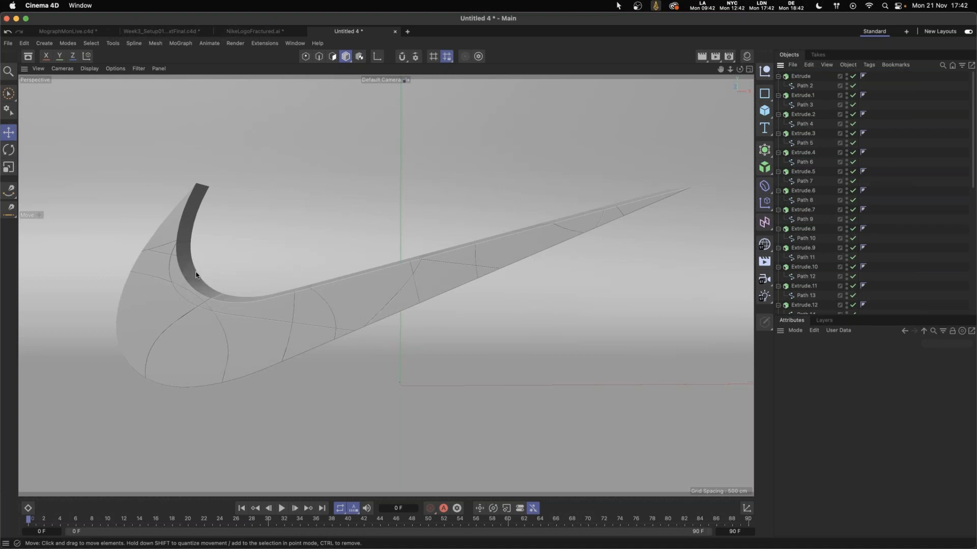
Filter the objects by "path" and set Intermediate Points of splines Path 2 to Path 27 to Natural with Number 32.
alt+drag(197, 274, 153, 342)
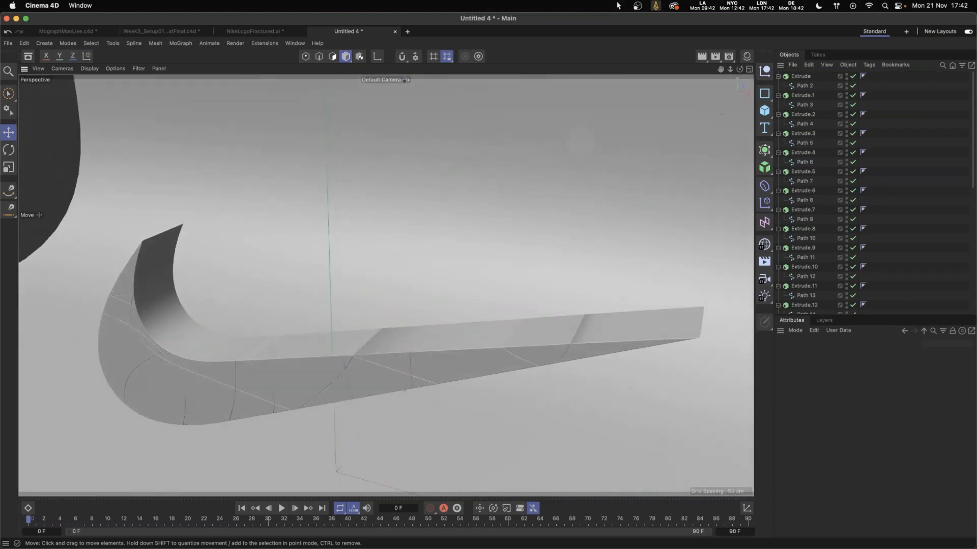
click(805, 86)
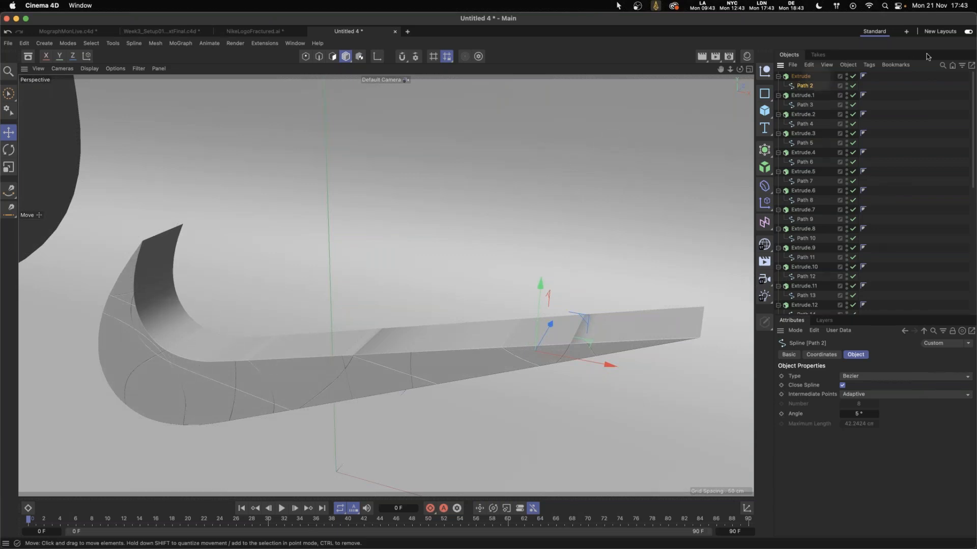
click(943, 66)
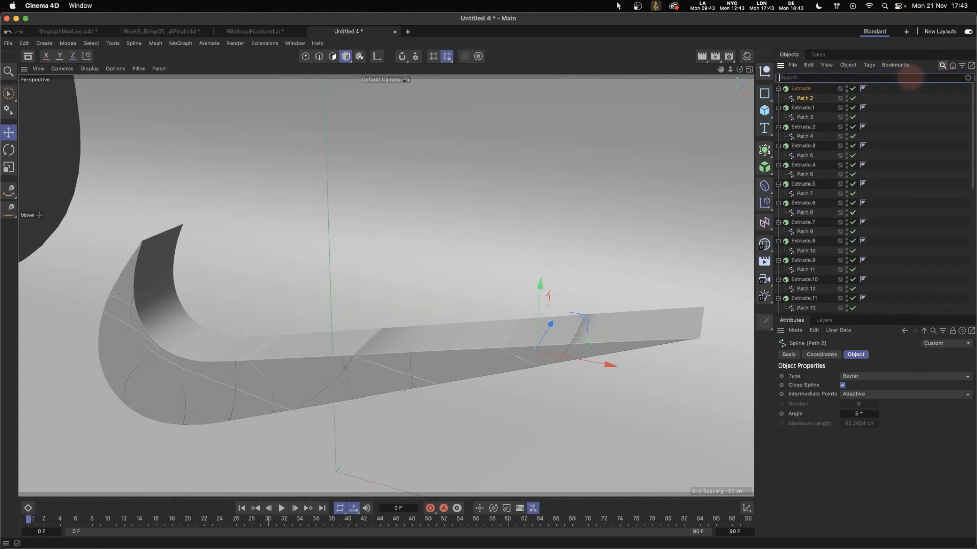
text(path)
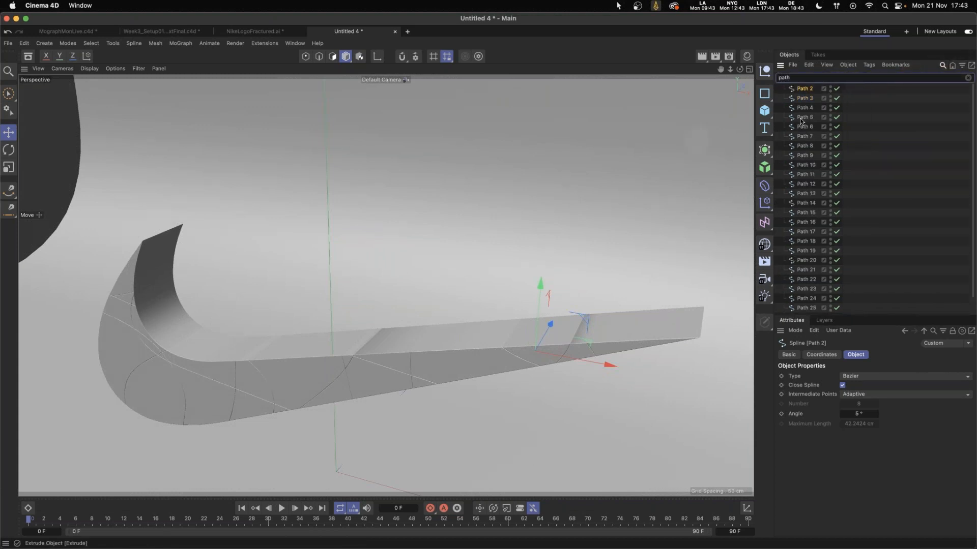
drag(850, 316, 846, 393)
drag(814, 353, 801, 68)
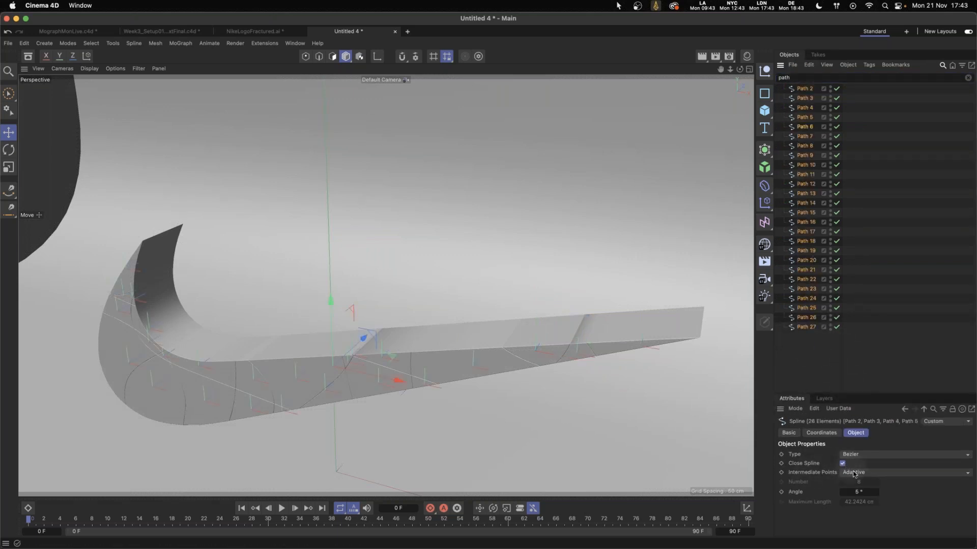
click(854, 473)
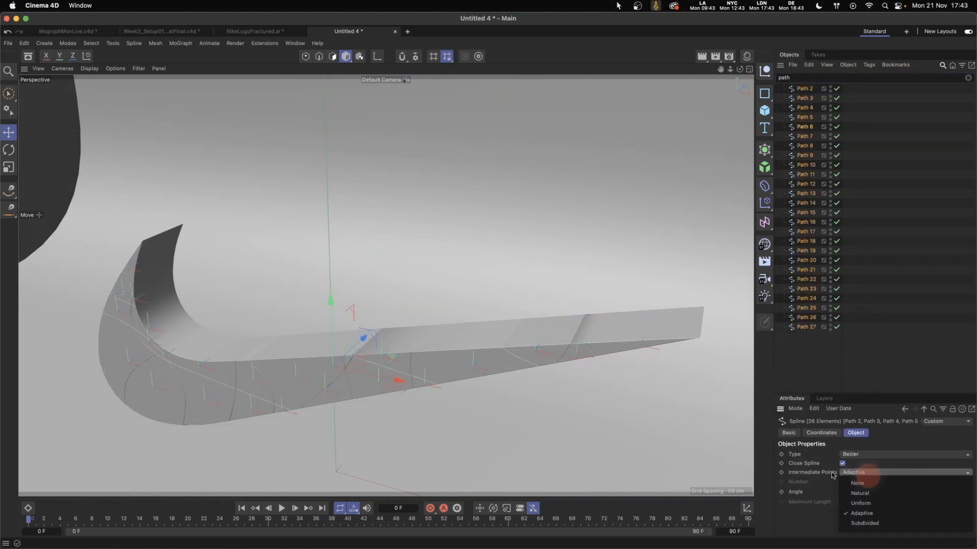
click(864, 494)
click(864, 483)
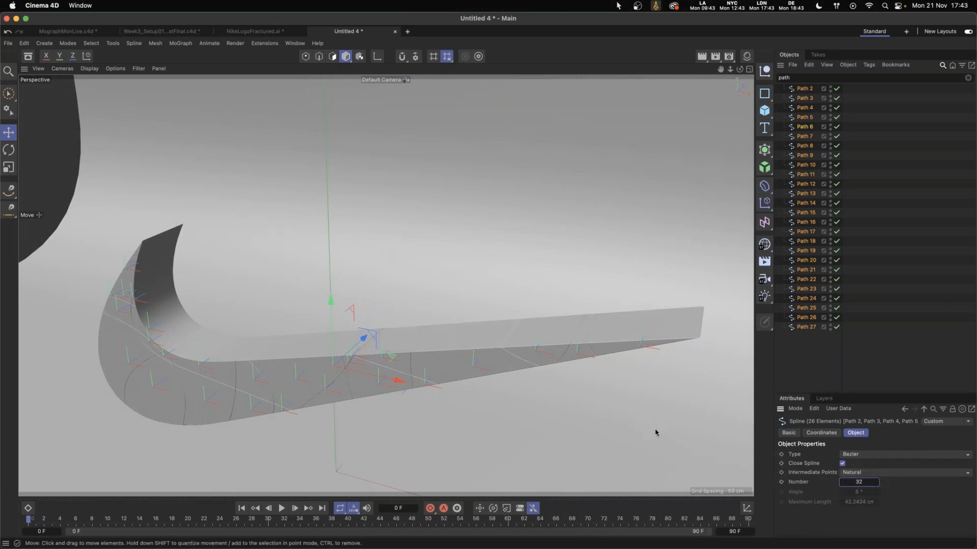
key(Return)
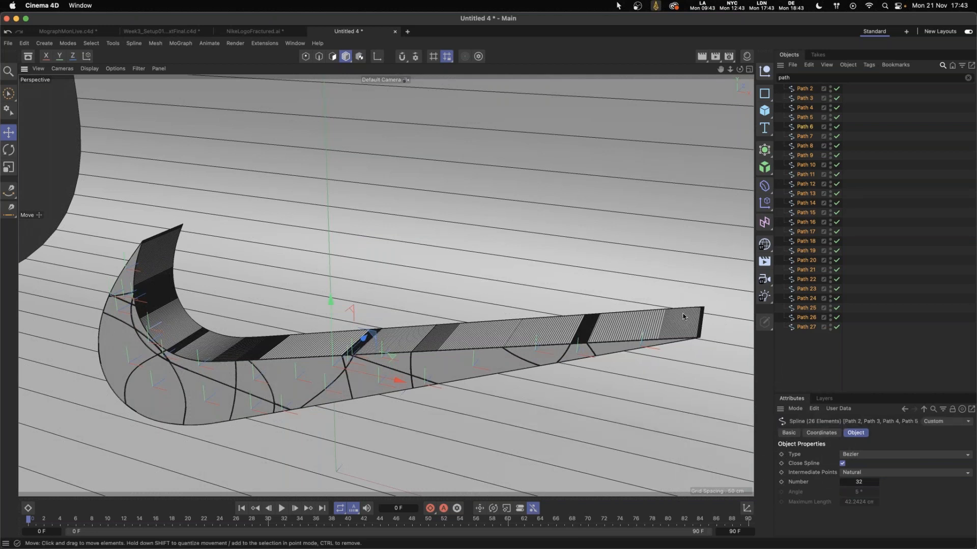
click(817, 355)
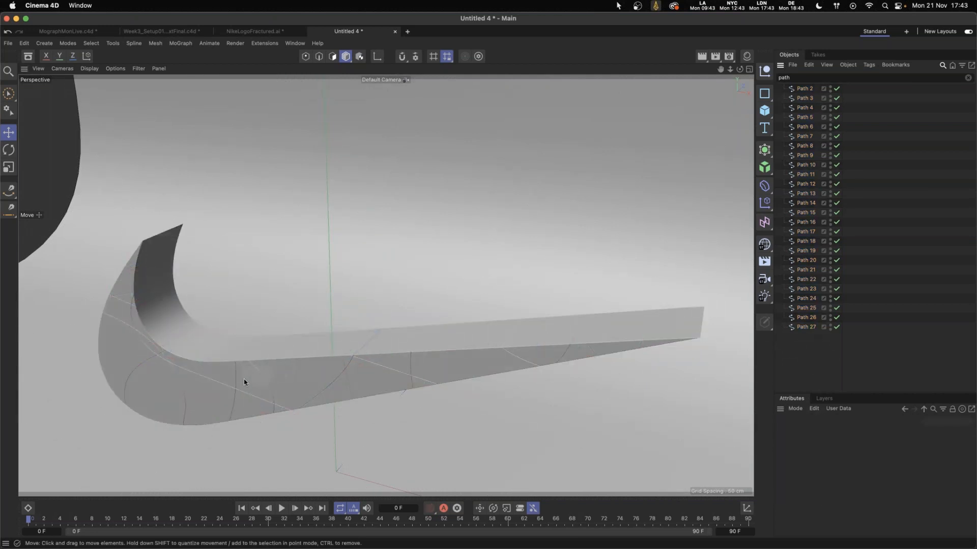
alt+drag(230, 382, 336, 320)
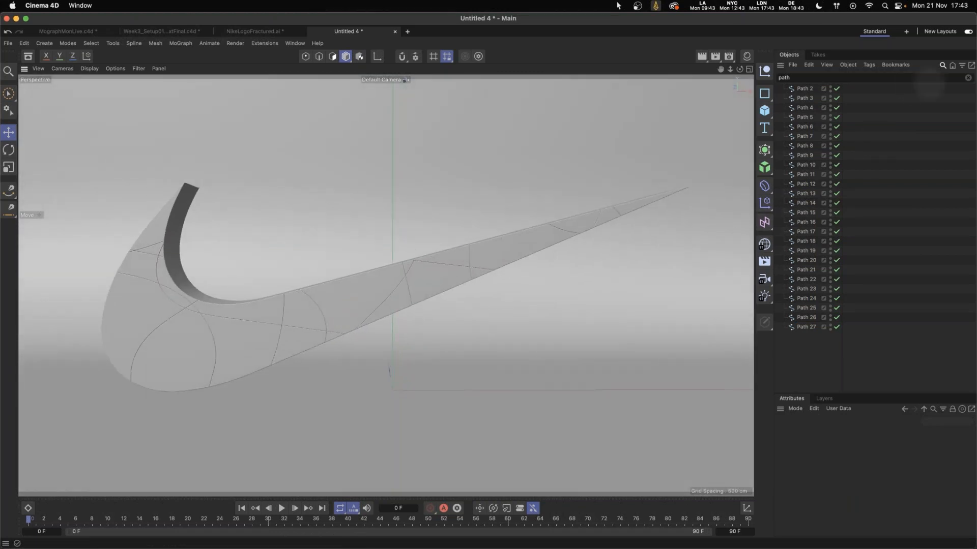
click(967, 77)
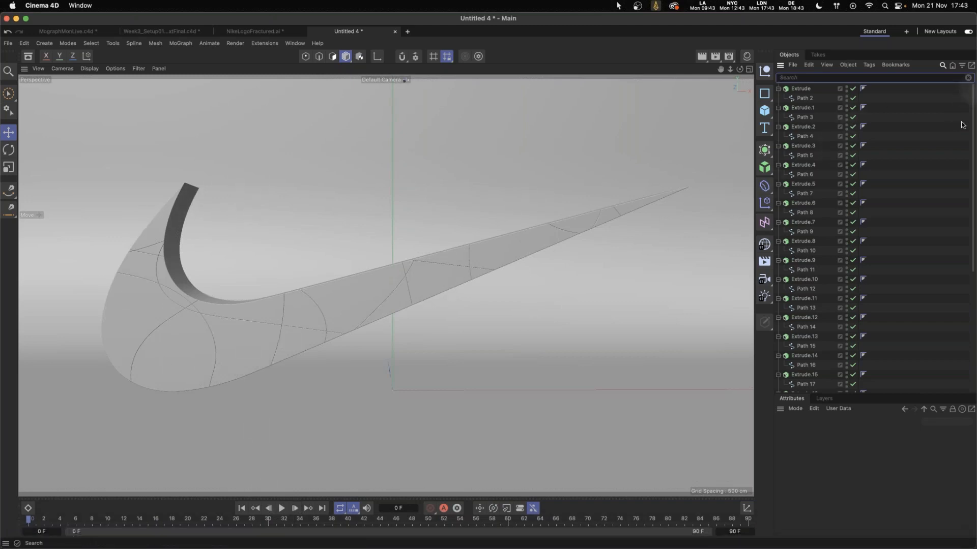
Add a Fracture object and nest all the Extrude objects with their splines inside it.
click(764, 167)
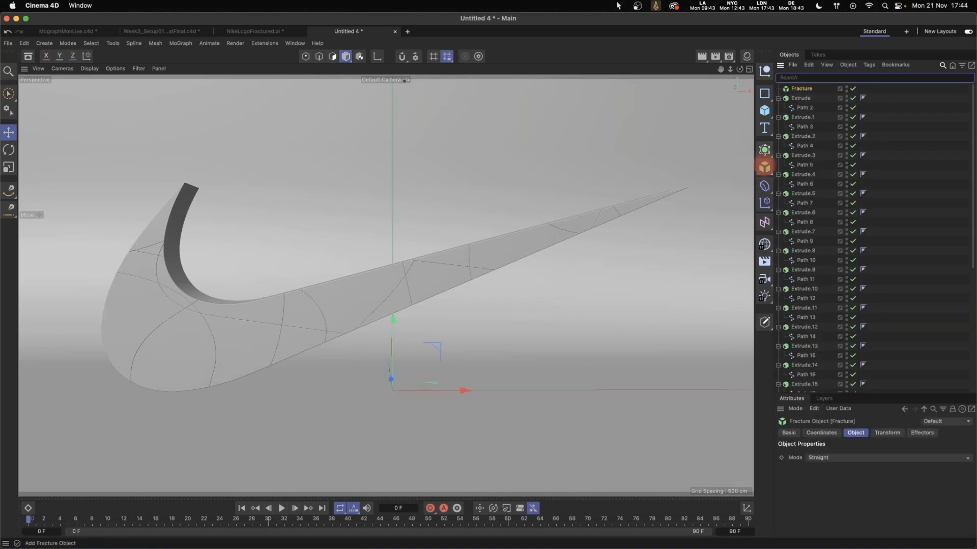
click(825, 98)
scroll(953, 122, down, 10)
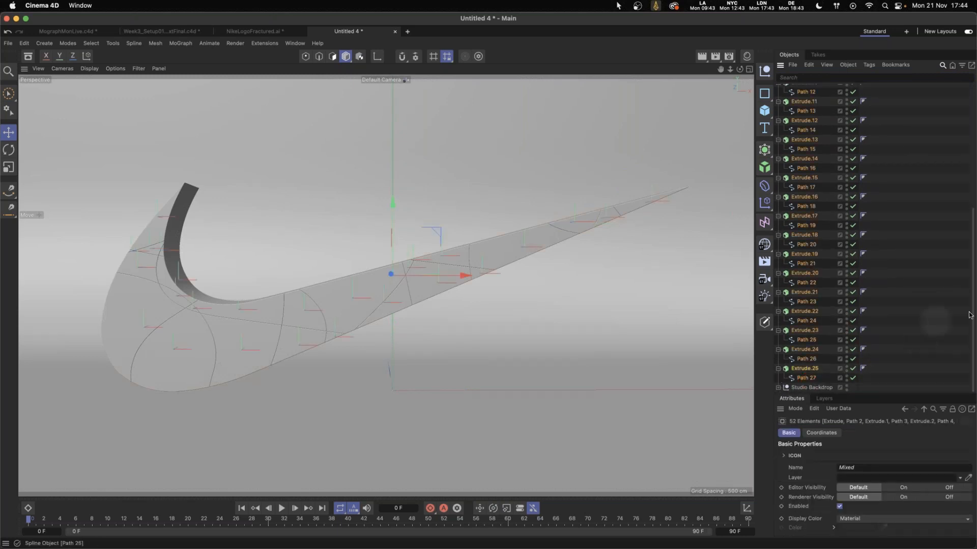
mouse_move(972, 313)
mouse_down()
mouse_move(961, 154)
mouse_move(768, 203)
mouse_up()
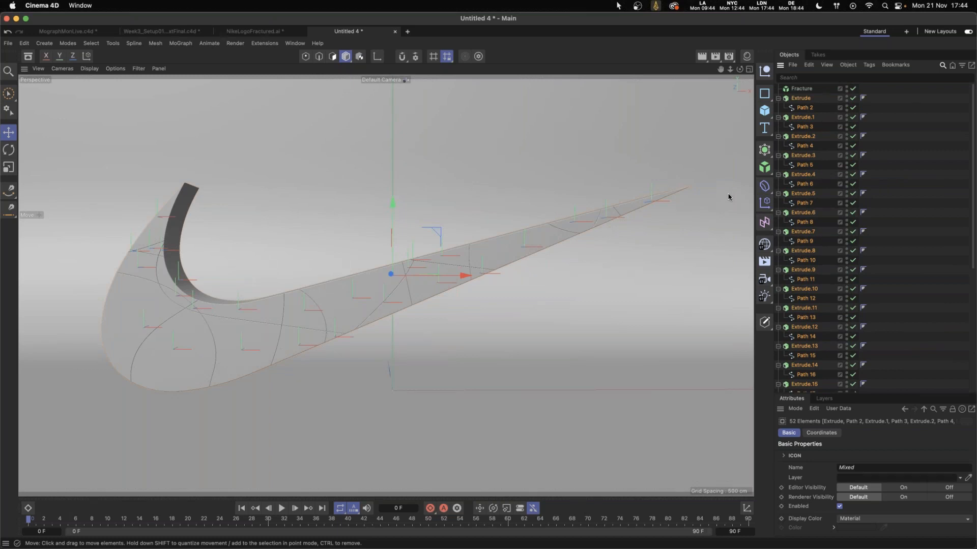
drag(803, 97, 811, 91)
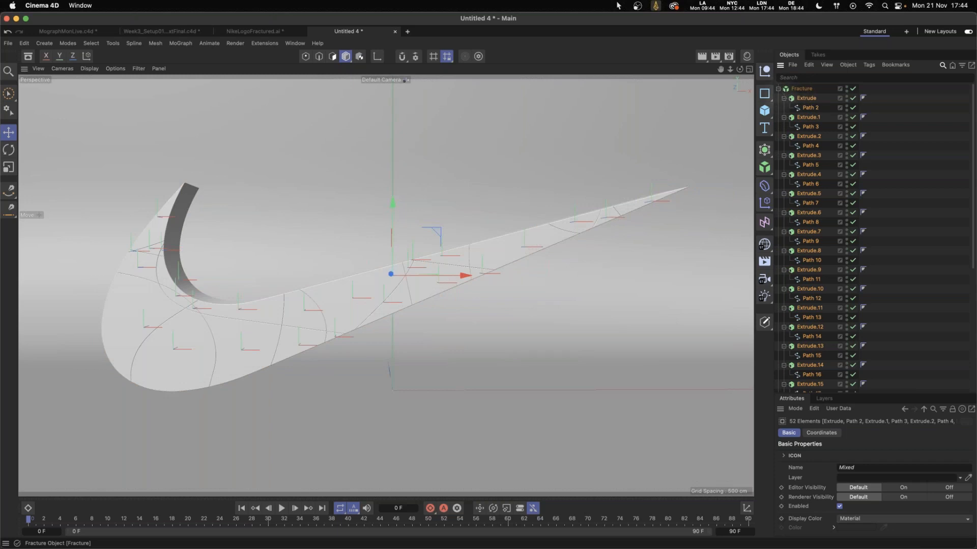
click(777, 88)
click(778, 89)
click(778, 88)
Set the Fracture object's Mode to Explode Segments.
click(801, 89)
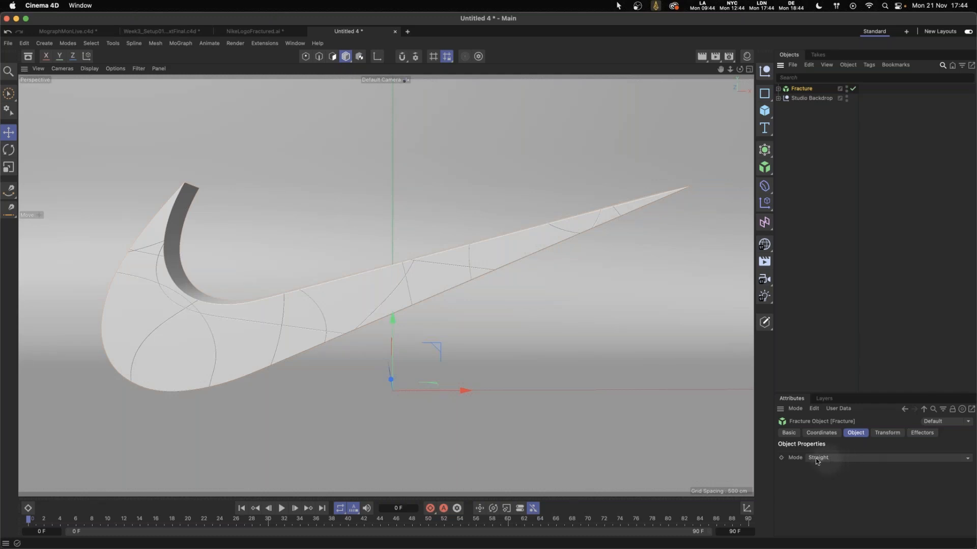
click(834, 457)
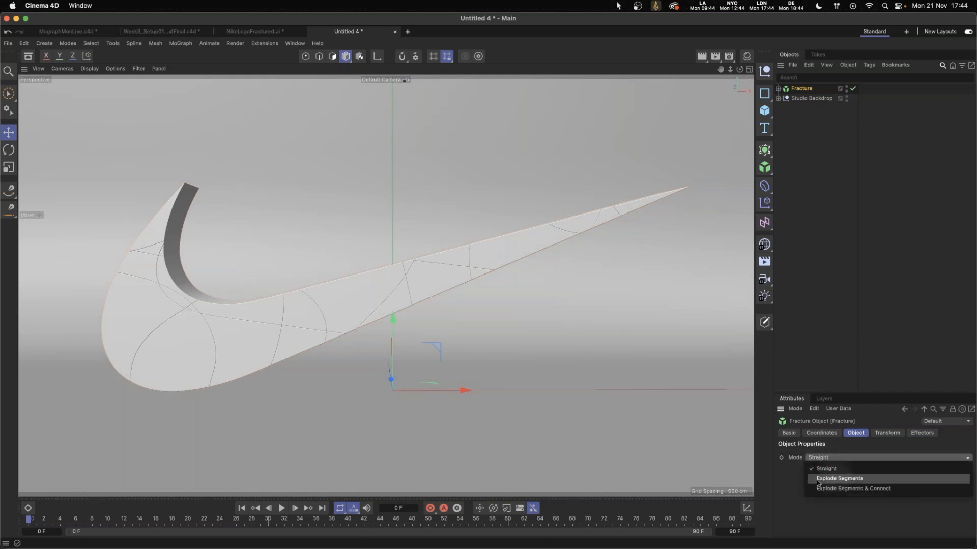
click(849, 479)
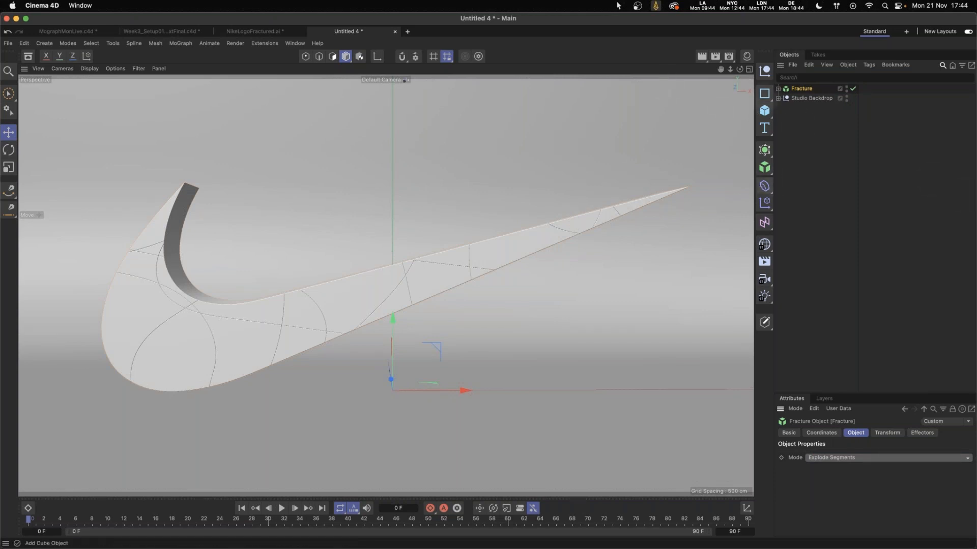
Add a Random effector to the Fracture object and enlarge the area showing its attributes.
click(765, 211)
drag(772, 218, 855, 220)
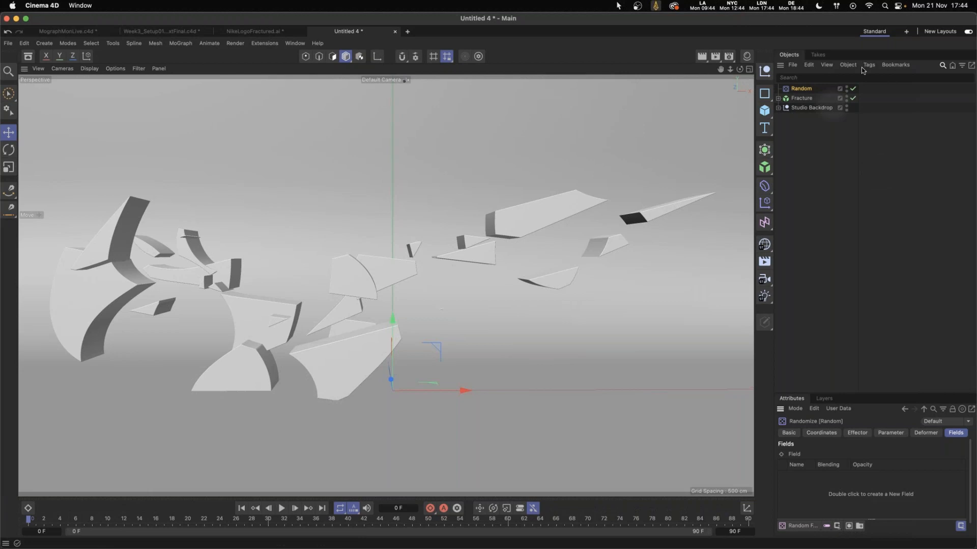
drag(884, 392, 845, 197)
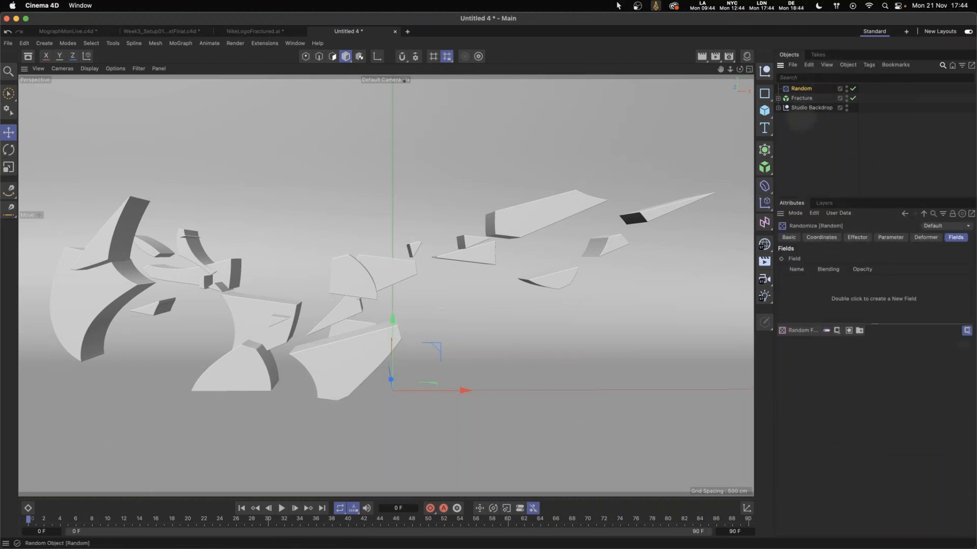
Set the Random effector's P.X and P.Y to 0 cm and raise P.Z to about 158 cm.
click(890, 238)
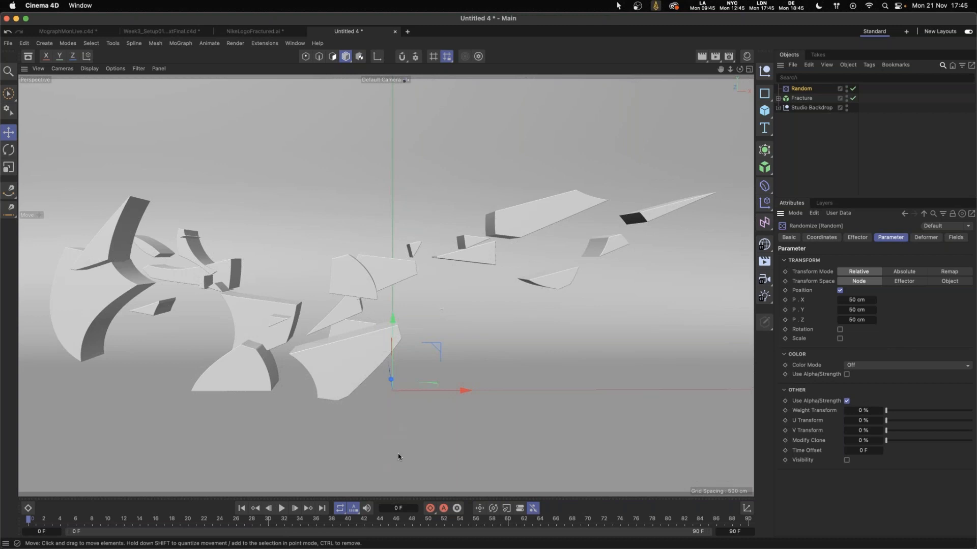
double_click(864, 301)
text(0)
key(Tab)
text(0)
key(Return)
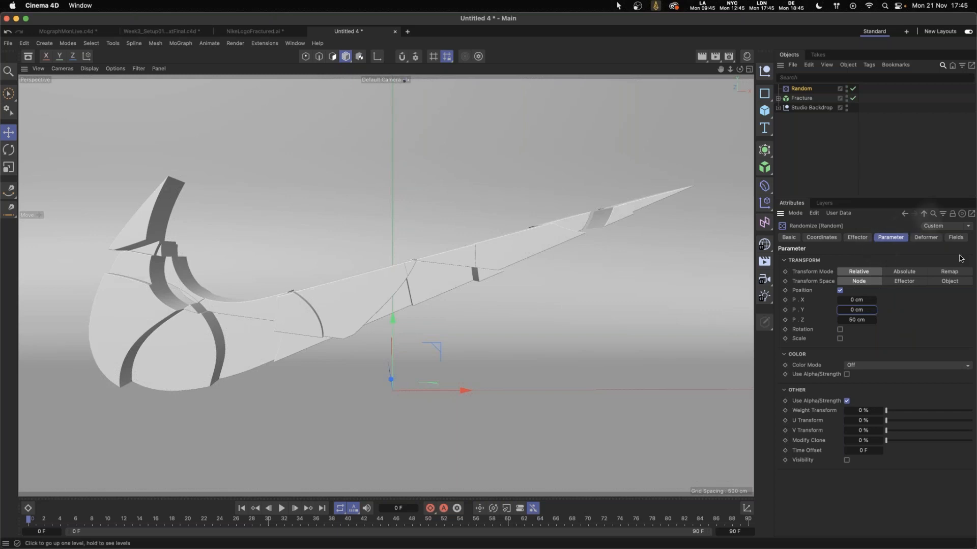
click(855, 320)
mouse_move(873, 319)
mouse_down()
mouse_move(865, 321)
mouse_move(941, 321)
mouse_move(859, 322)
mouse_move(926, 324)
mouse_move(876, 328)
mouse_move(912, 328)
mouse_up()
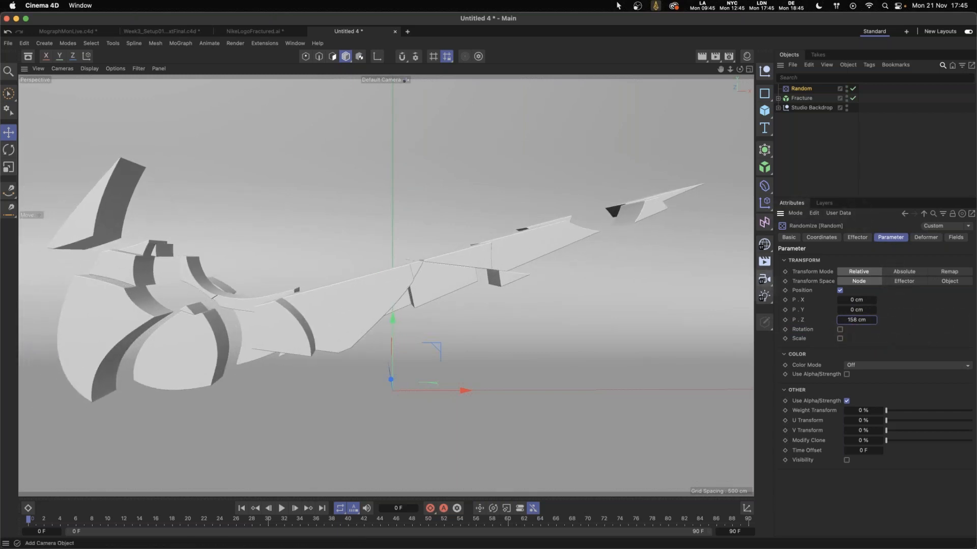
Add a Camera, look through it, set its Focal Length to 80 and pull back to frame the whole swoosh.
click(765, 279)
click(853, 89)
click(872, 272)
key(Return)
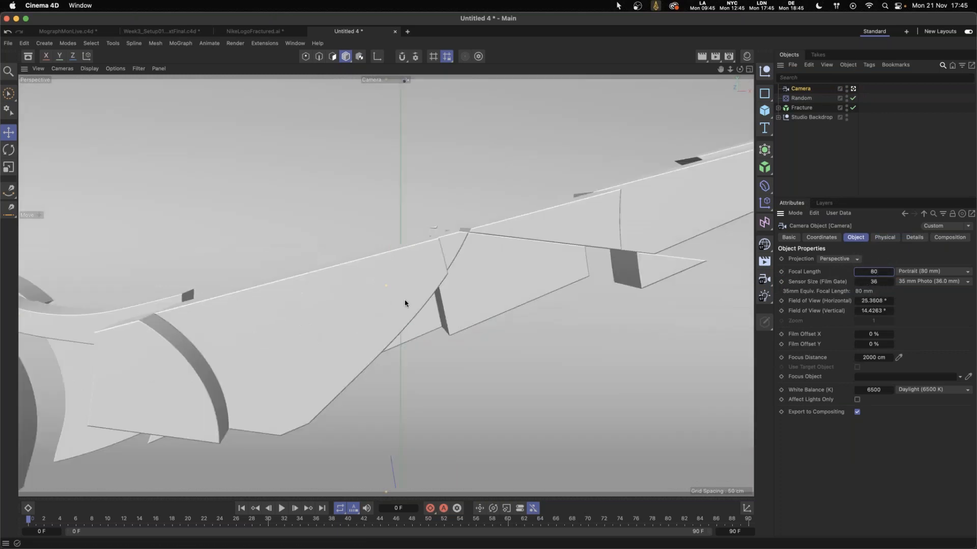
alt+right_drag(418, 302, 403, 285)
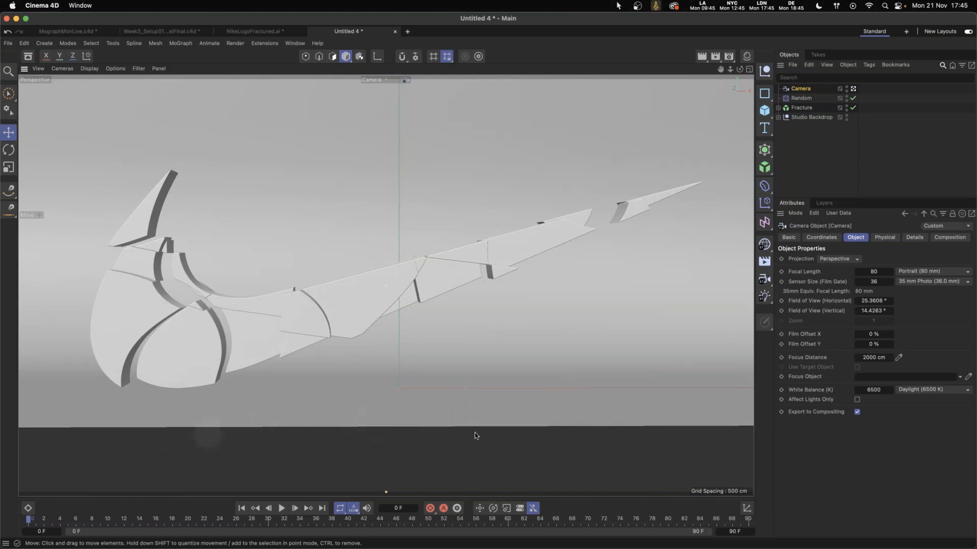
Extend the Studio Backdrop's Depth to about -1207 cm so the floor fills the camera view.
click(809, 118)
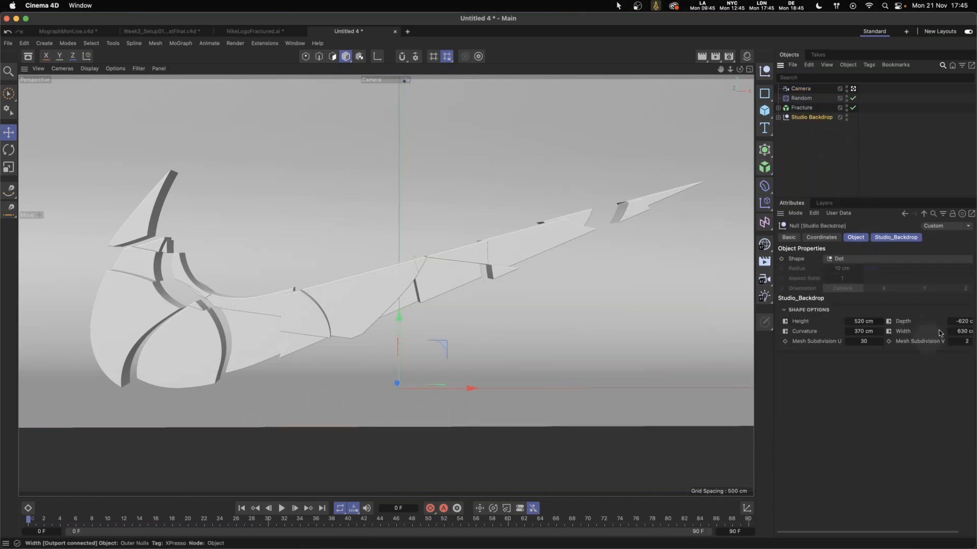
drag(773, 365, 706, 368)
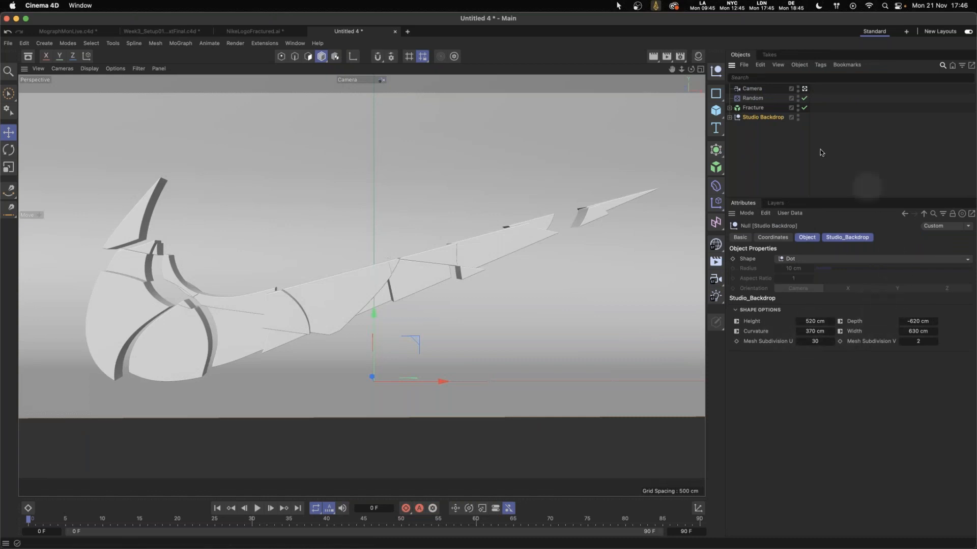
click(730, 118)
click(730, 118)
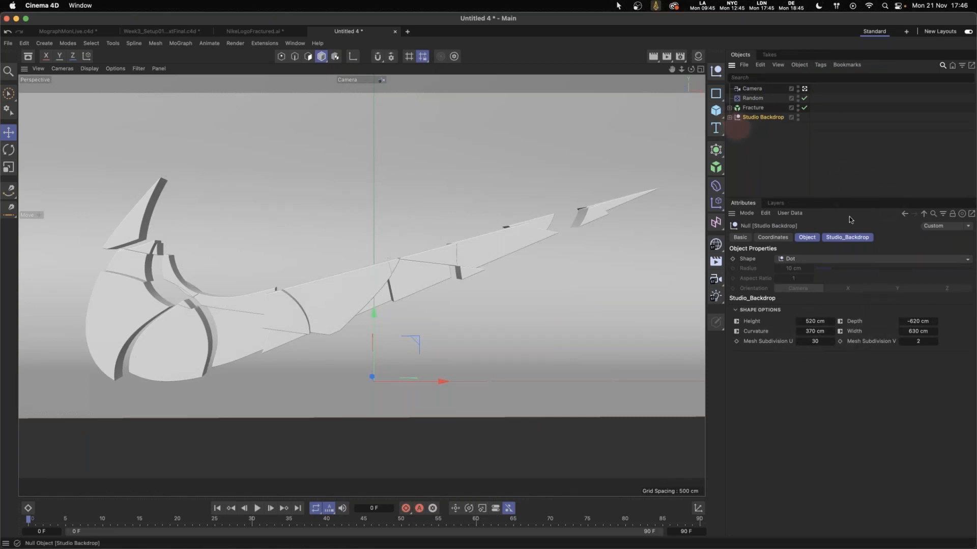
drag(935, 321, 636, 351)
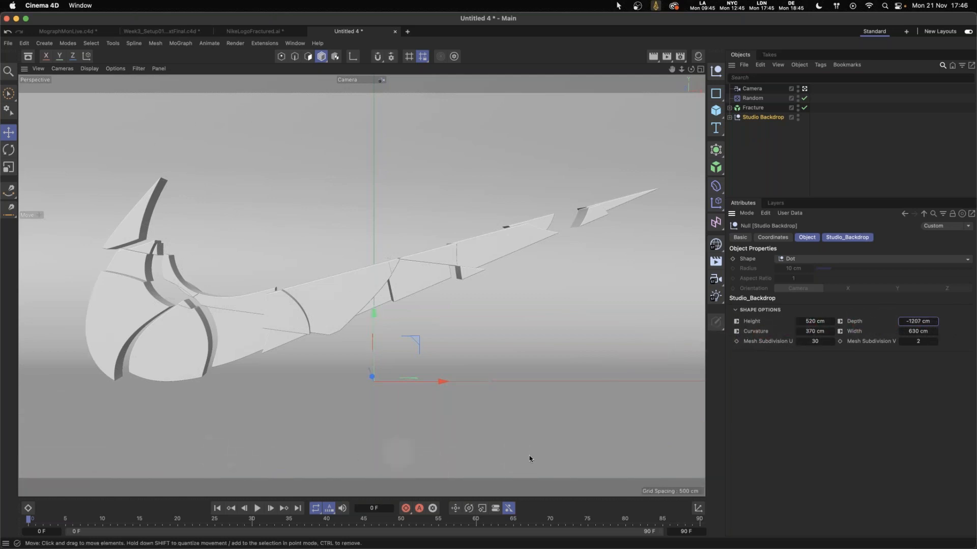
Set the Random effector's P.Z position to 200 cm.
click(764, 100)
drag(809, 320, 835, 331)
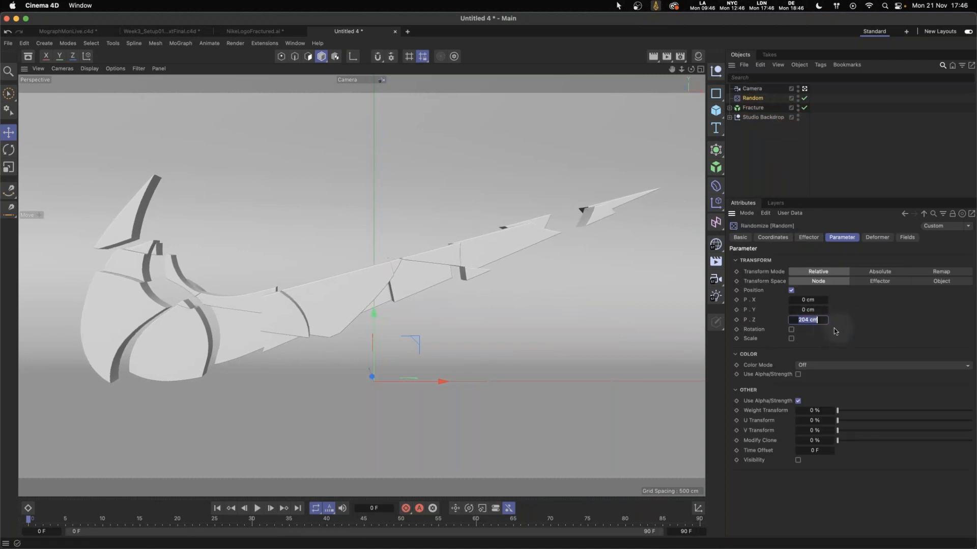
click(795, 167)
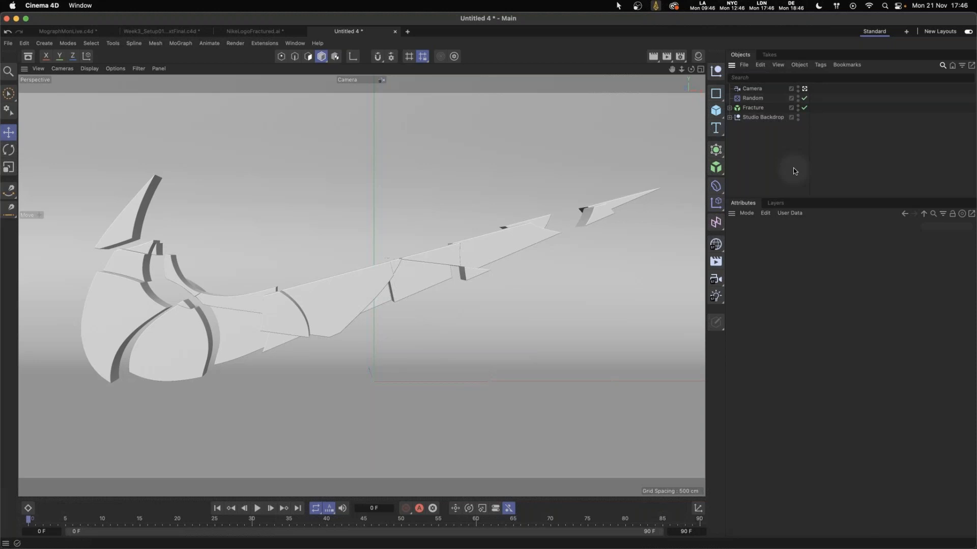
click(753, 98)
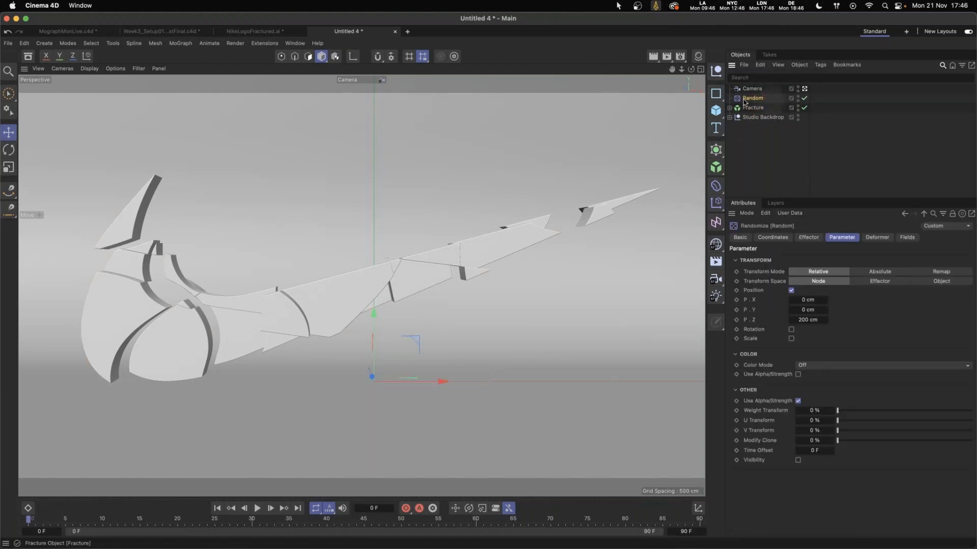
Add a Linear Field to the Random effector and move it along X past the swoosh's curved end so all pieces scatter.
click(907, 237)
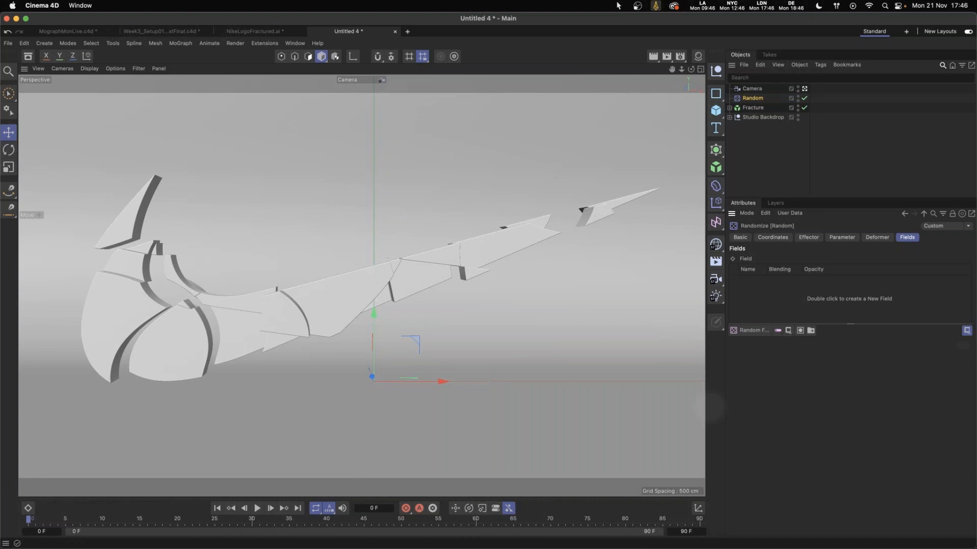
drag(751, 331, 765, 379)
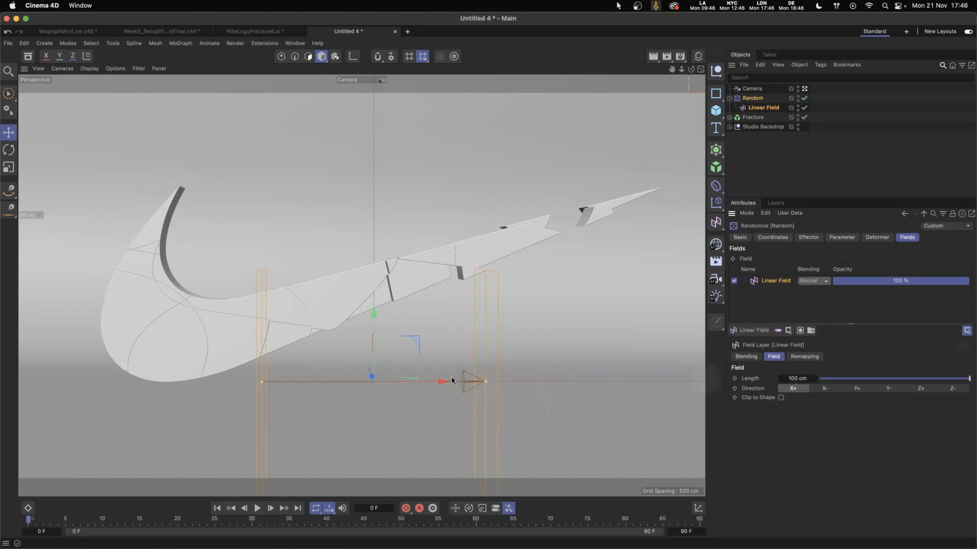
drag(441, 382, 707, 365)
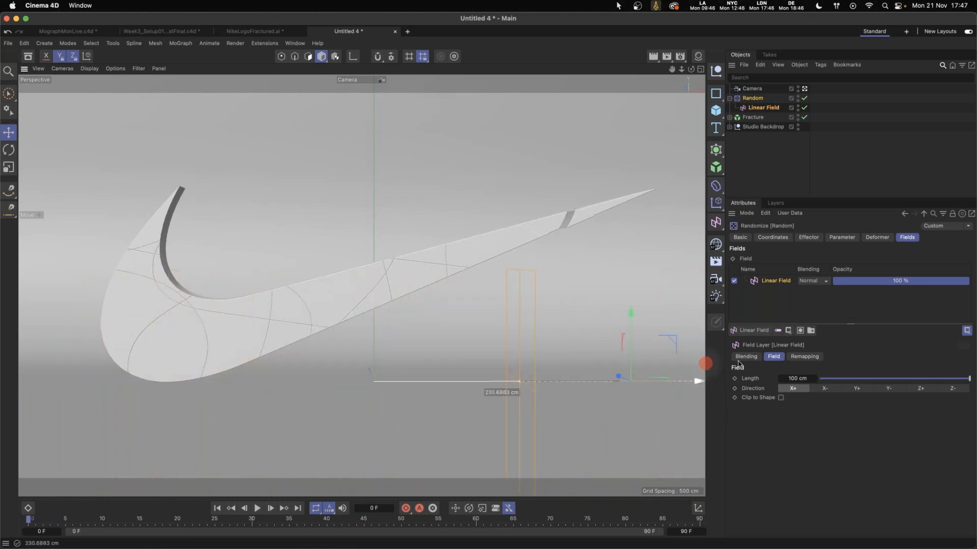
drag(521, 361, 28, 341)
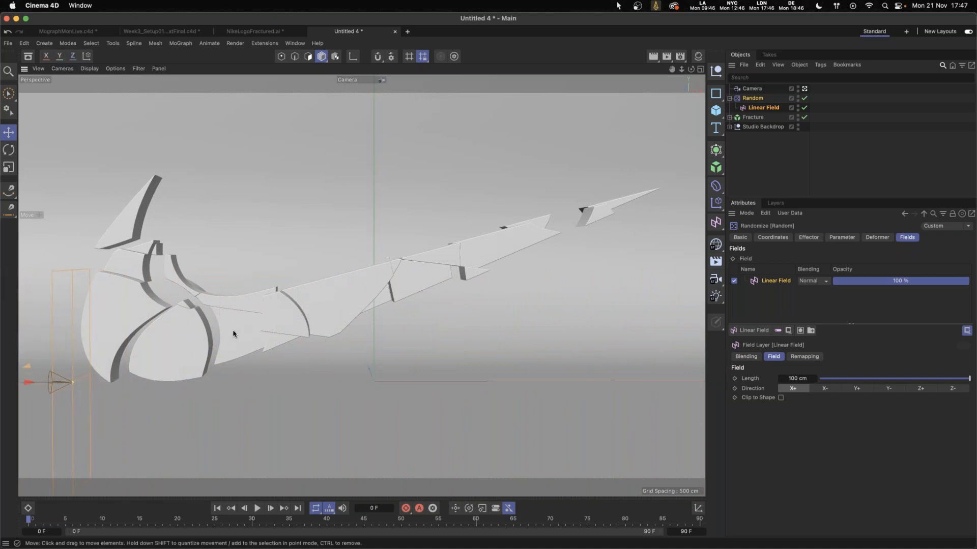
Extend the animation's end to frame 180.
double_click(688, 531)
text(180)
key(Return)
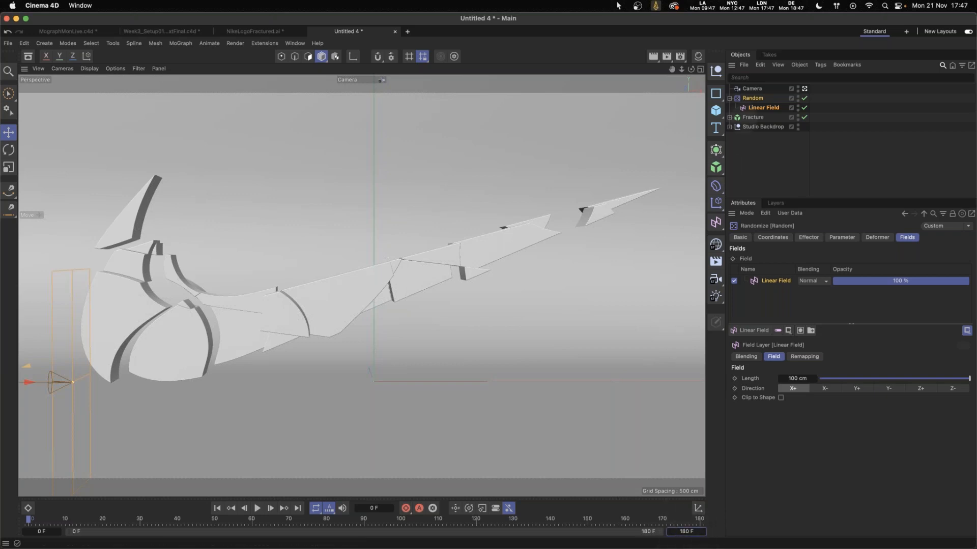
Set the Linear Field's P.X to about -360 cm and keyframe it at frame 0.
middle_click(455, 385)
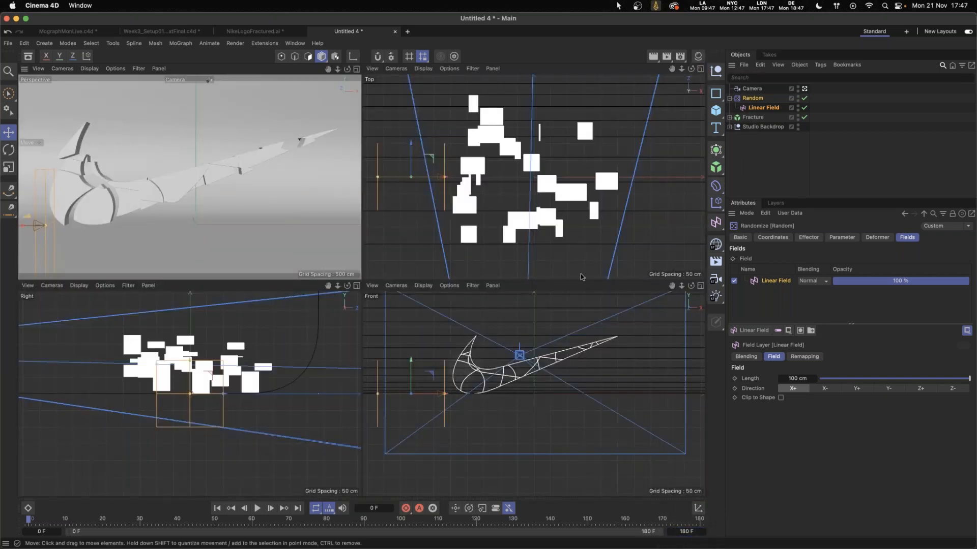
click(762, 107)
click(783, 239)
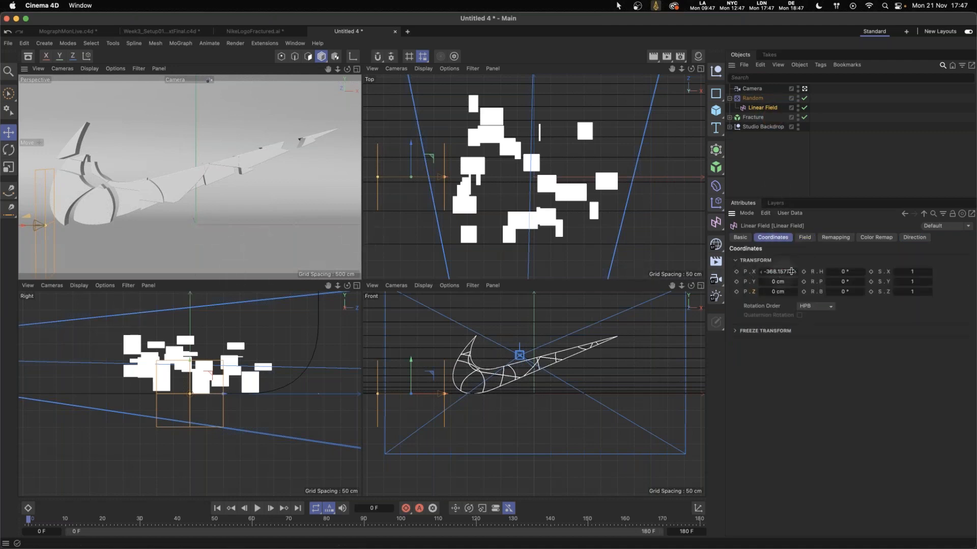
drag(776, 271, 739, 275)
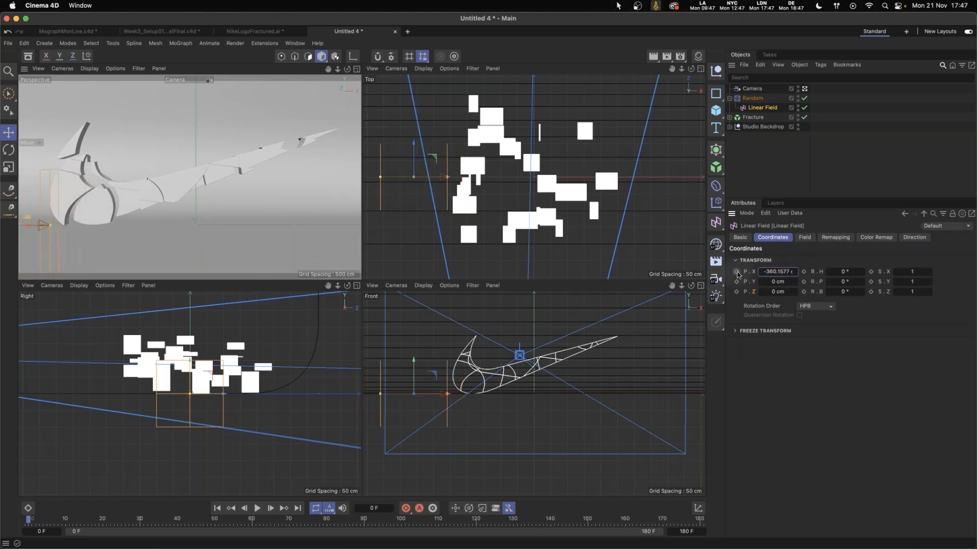
click(737, 273)
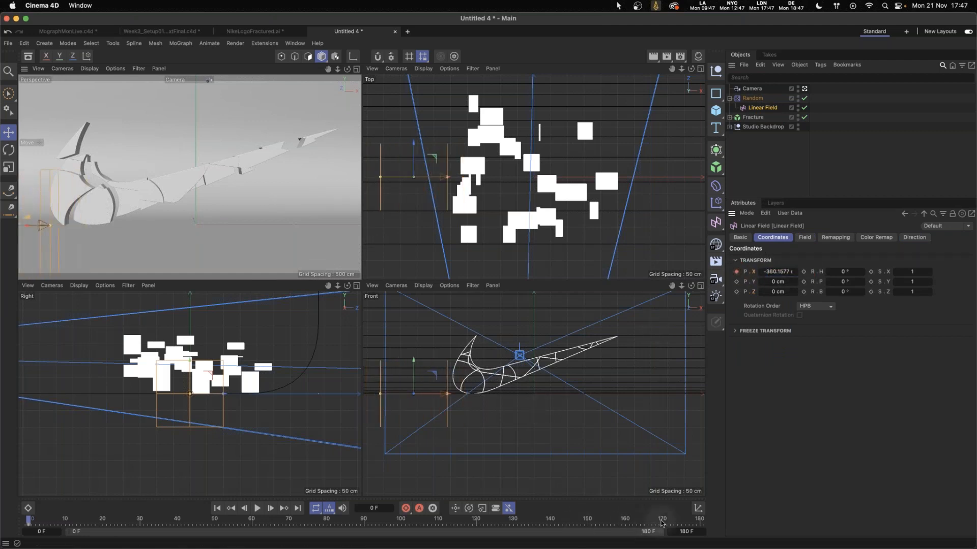
At frame 150, move the Linear Field to about 344 cm in X, beyond the swoosh's tip, and keyframe P.X.
click(588, 521)
drag(441, 398, 673, 377)
click(736, 272)
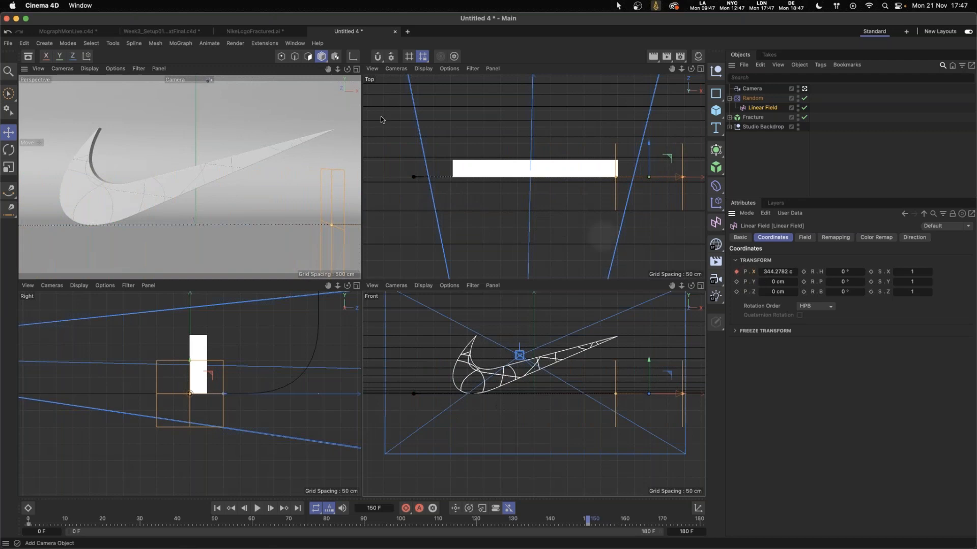
Maximize the camera view and play the animation from the start to check how the swoosh pieces assemble.
click(357, 69)
click(217, 509)
click(257, 508)
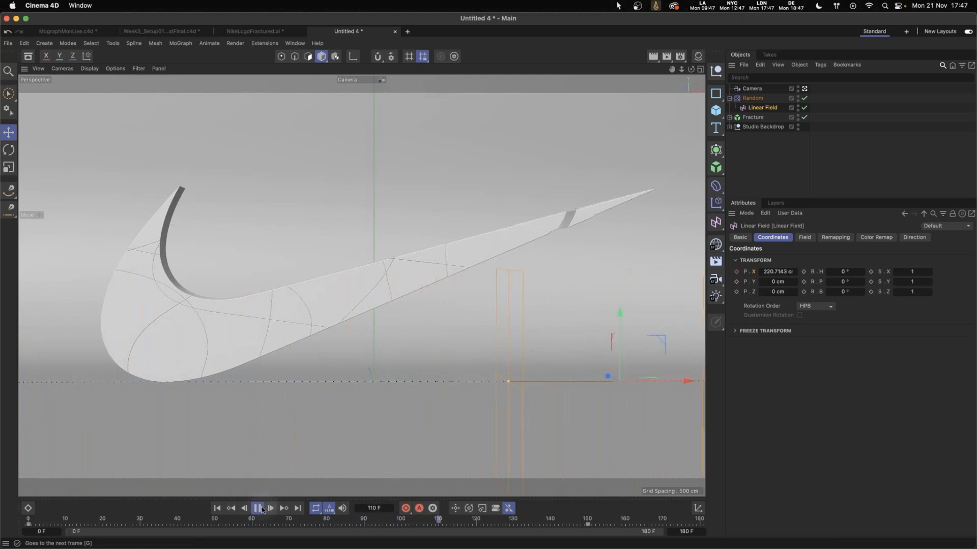
click(257, 509)
click(217, 509)
click(257, 508)
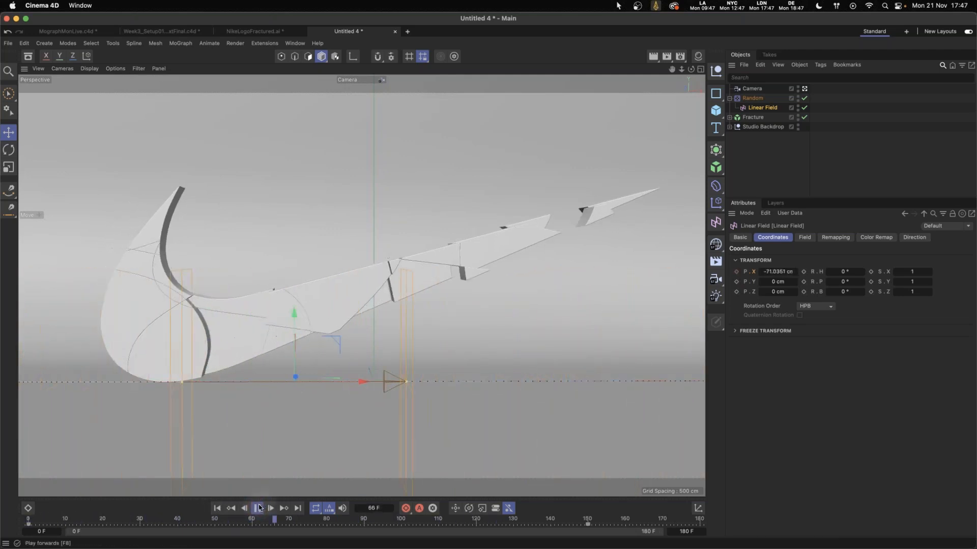
click(257, 508)
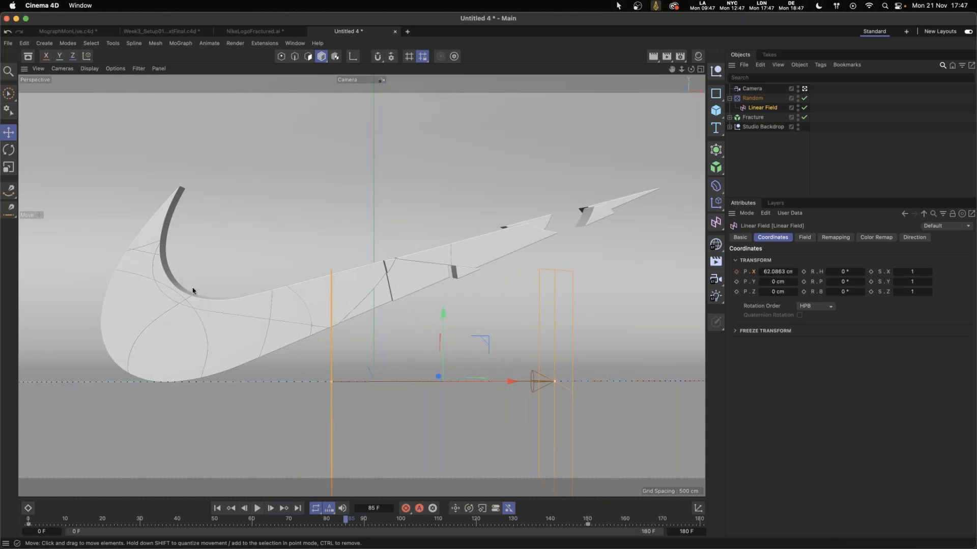
Filter the objects by "extr", select every Extrude from Extrude to Extrude.25 and set their caps' bevel Size to 0 cm.
click(729, 117)
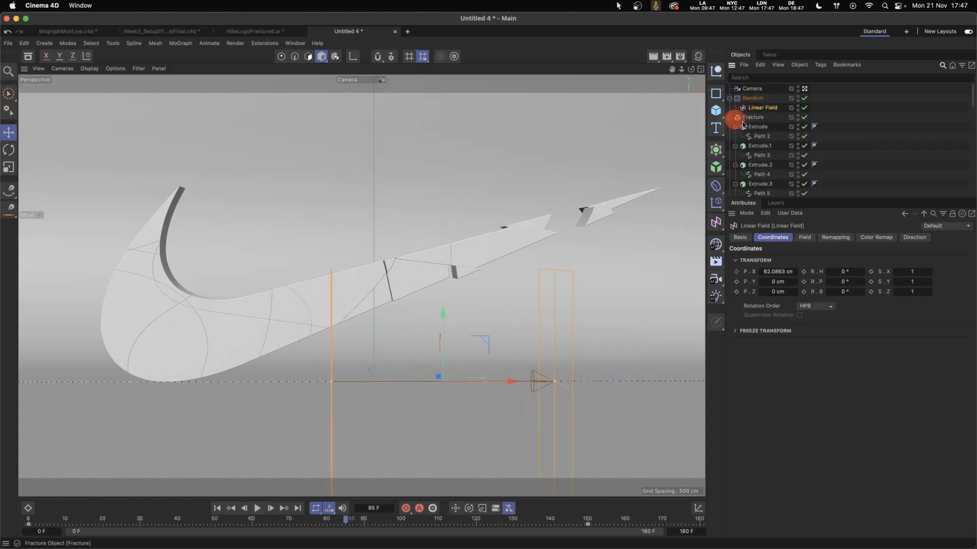
click(861, 80)
text(extr)
click(764, 88)
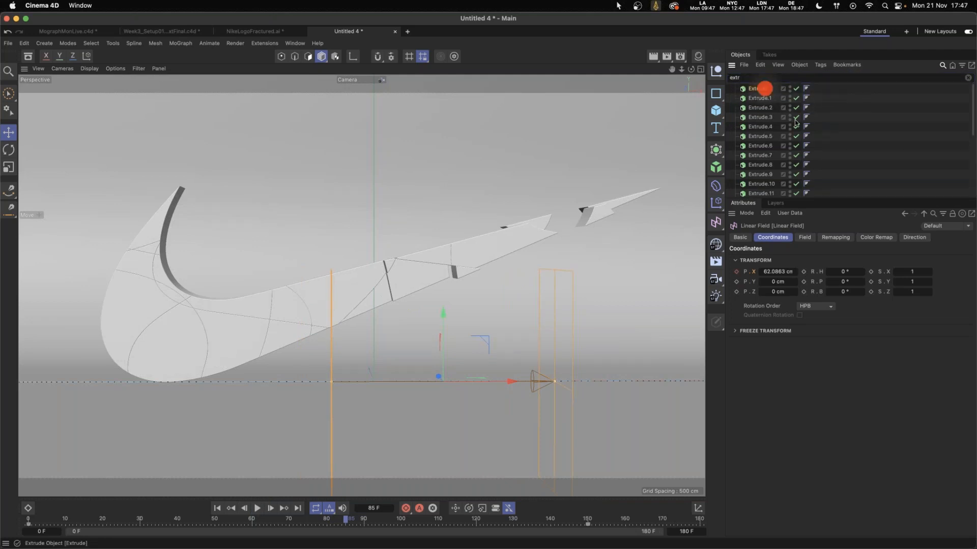
drag(820, 199, 799, 363)
shift+click(788, 328)
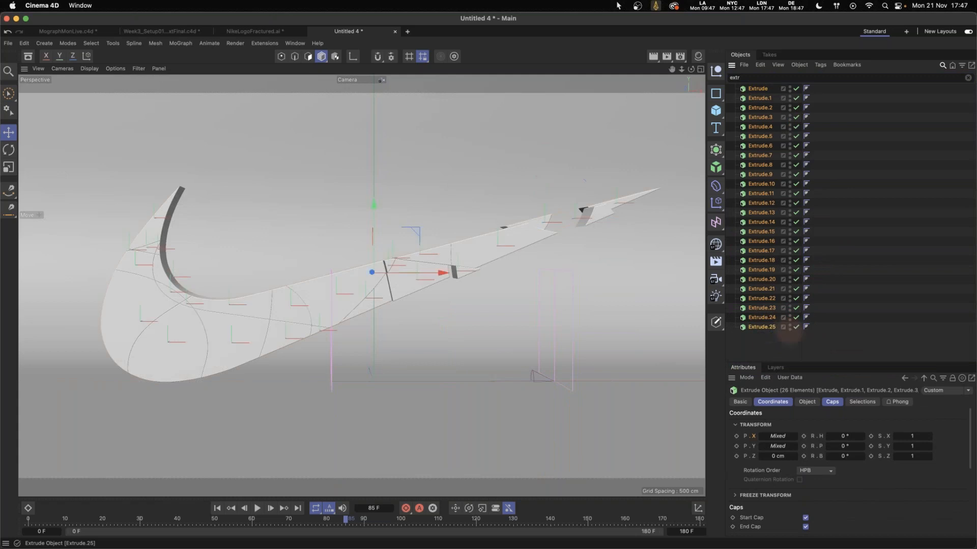
click(814, 407)
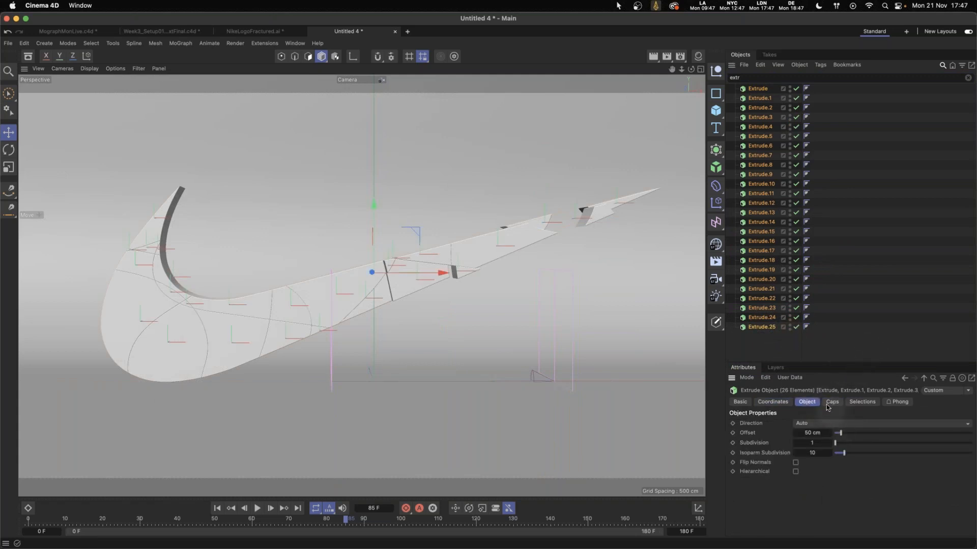
click(833, 402)
drag(966, 427, 965, 452)
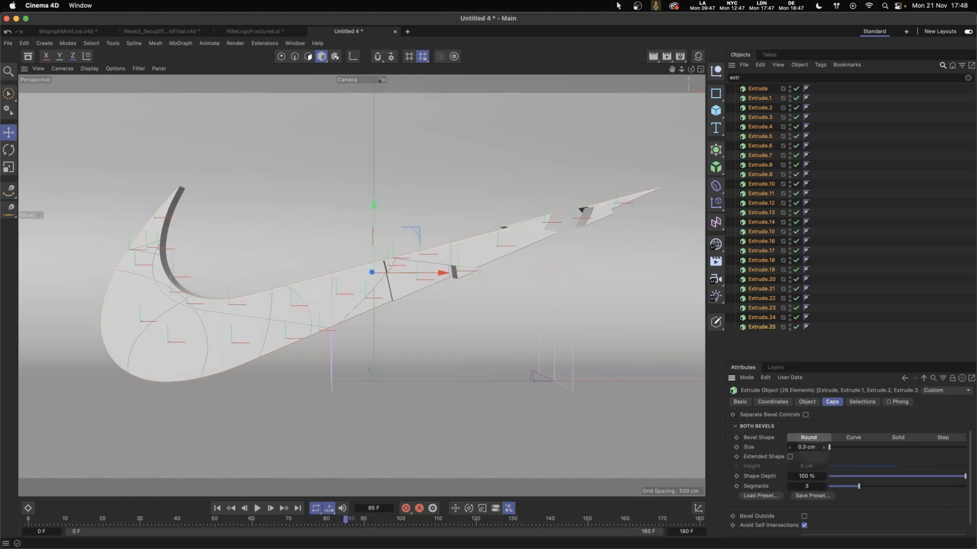
click(806, 448)
text(0)
key(Return)
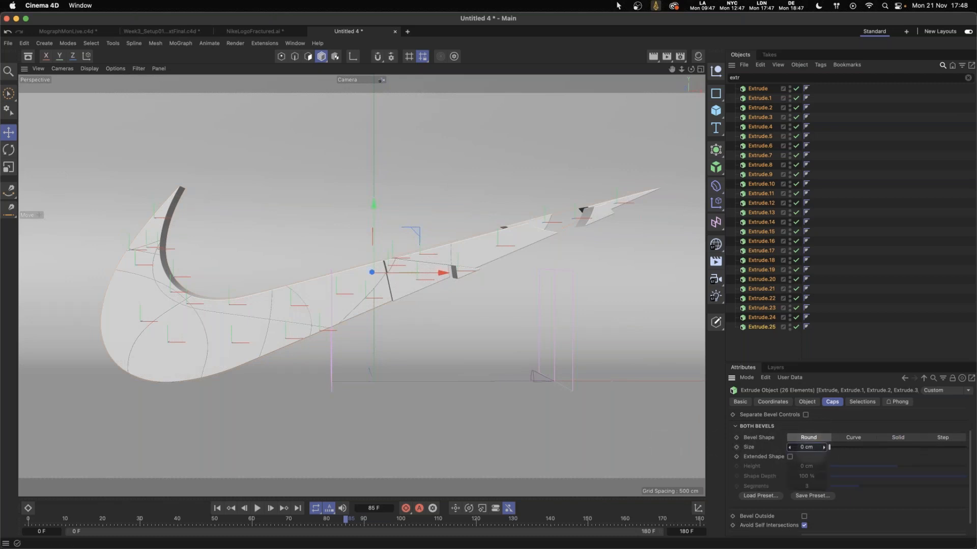
Inspect the seams of the assembled swoosh at frame 135 with nothing selected.
click(360, 520)
click(532, 519)
click(758, 353)
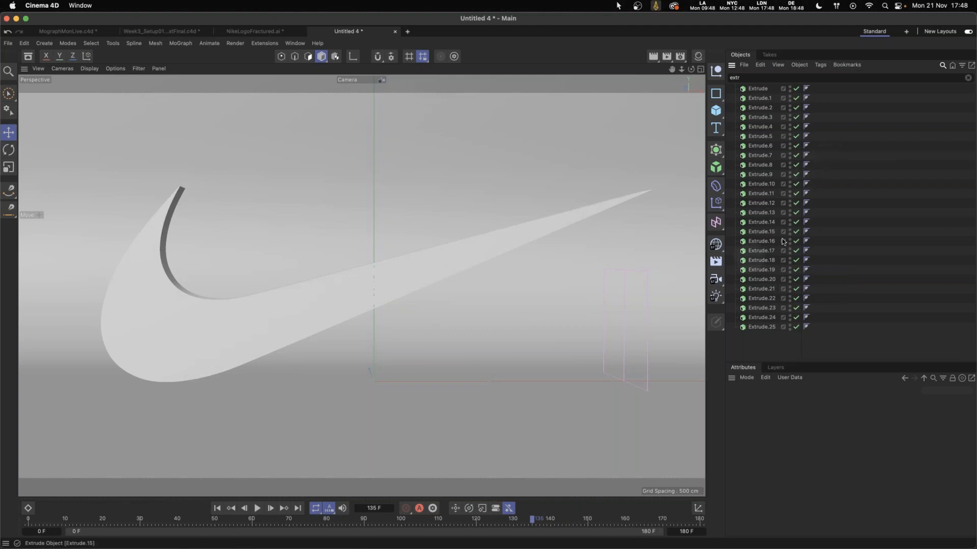
Clear the object search filter, collapse the Fracture hierarchy and scrub the animation to frame 149.
click(968, 79)
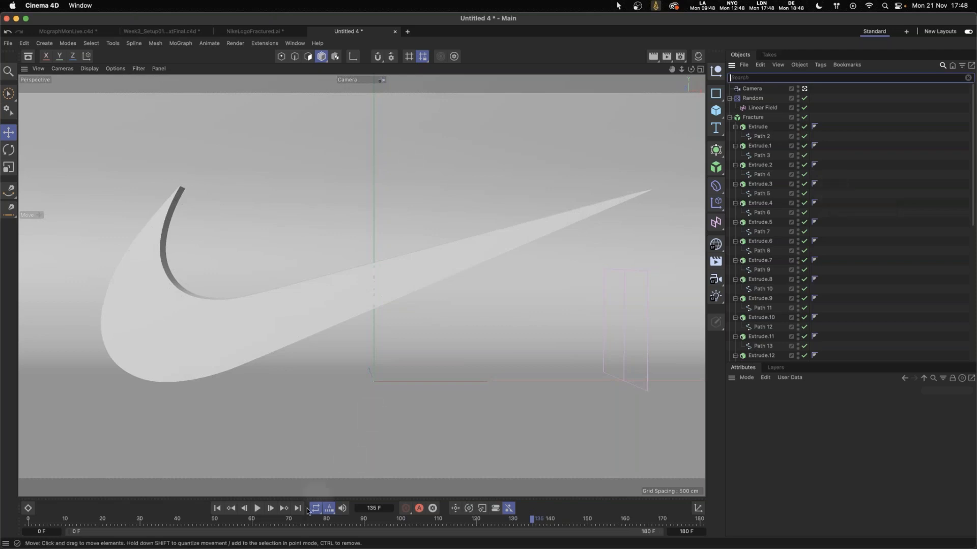
click(298, 524)
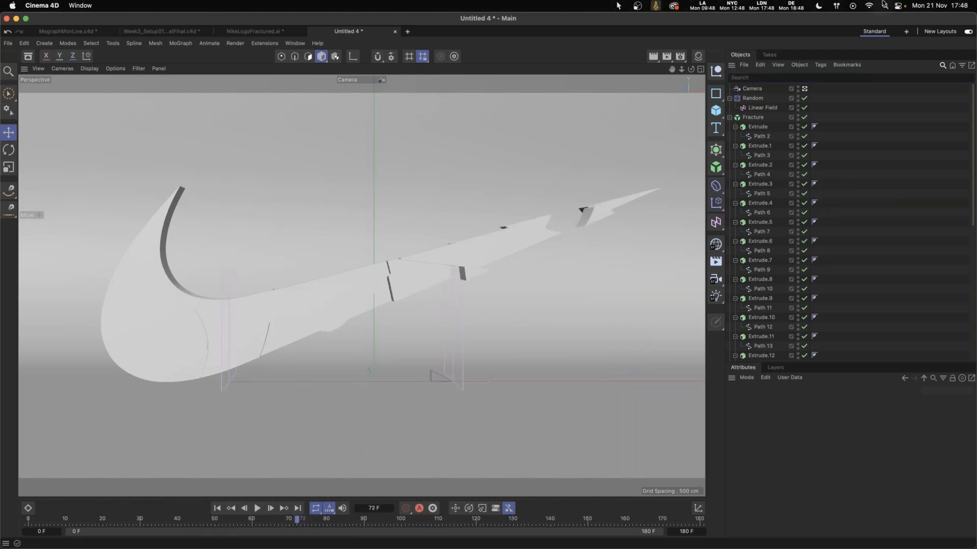
click(730, 117)
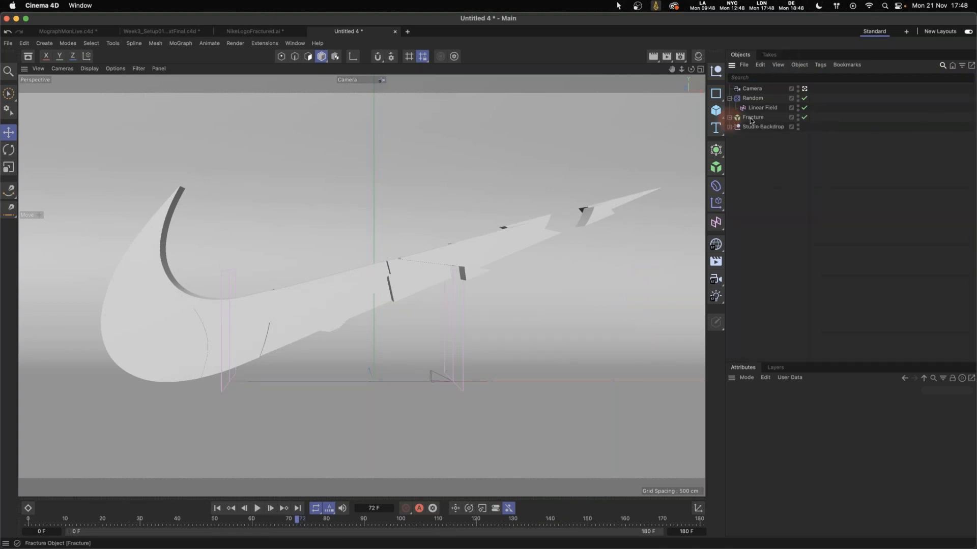
drag(579, 523, 584, 523)
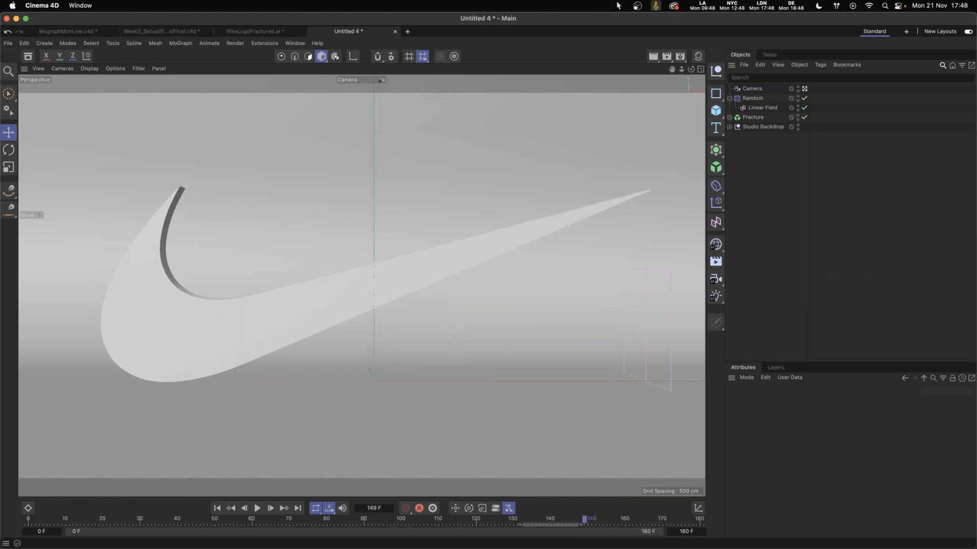
Switch to QuickTime Player and scrub through NikeSwoosh.mp4 to study the snake's path around the swoosh.
drag(976, 428, 423, 362)
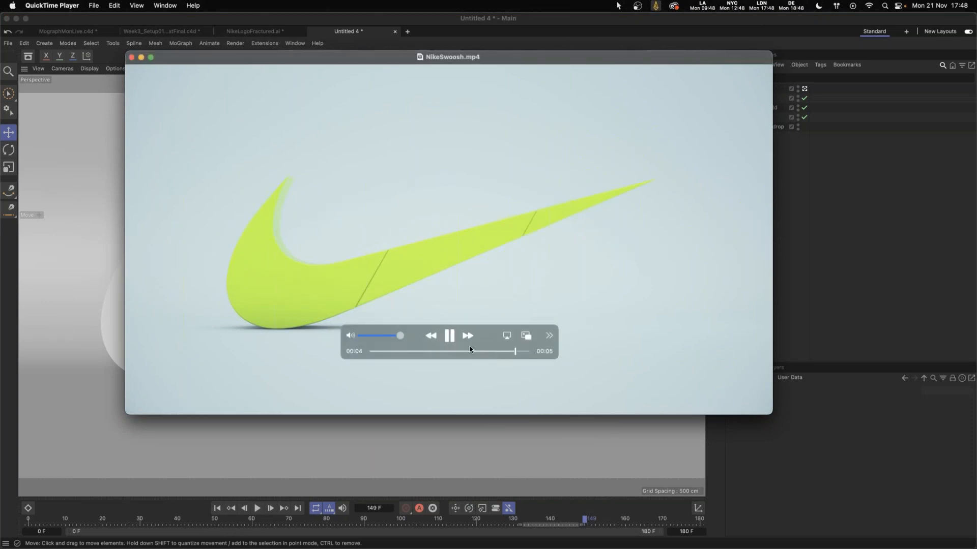
drag(493, 354, 454, 354)
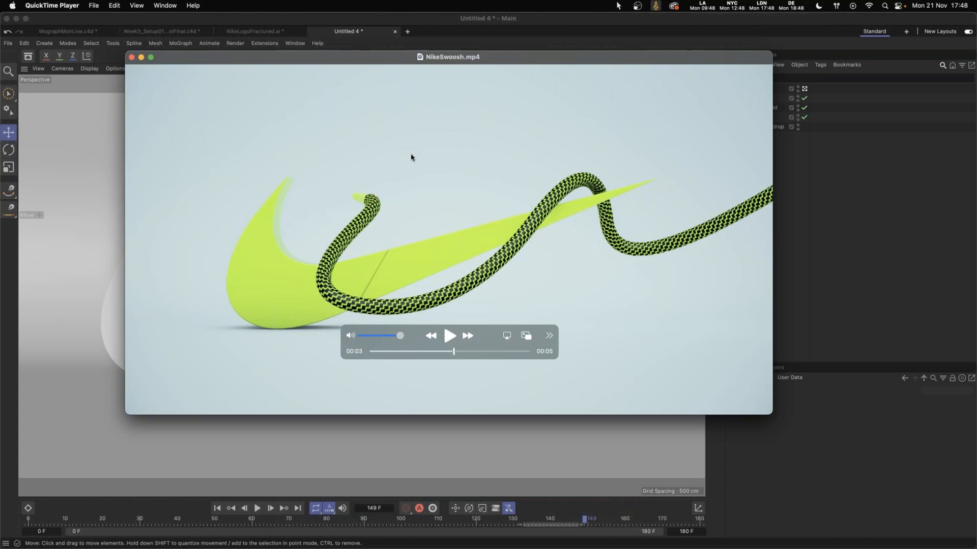
drag(454, 352, 444, 352)
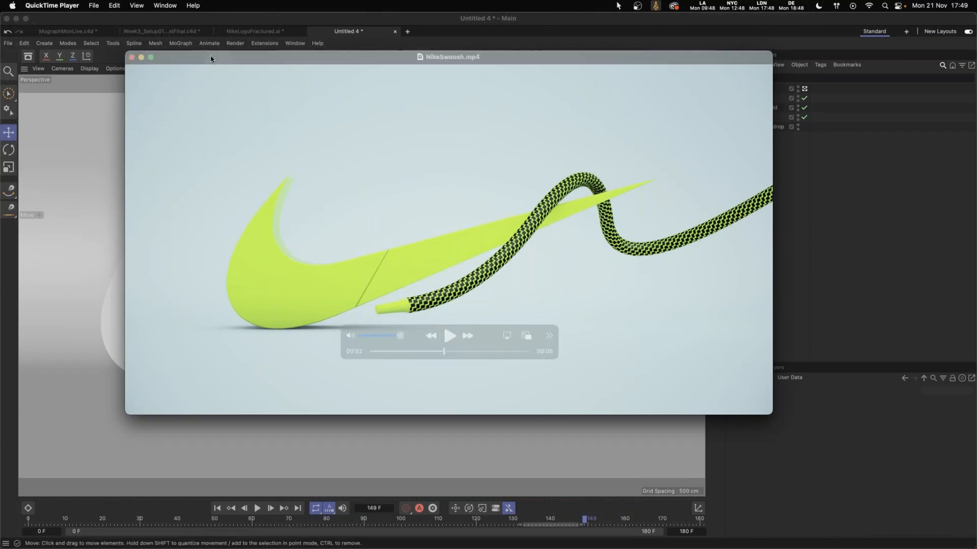
drag(204, 61, 976, 191)
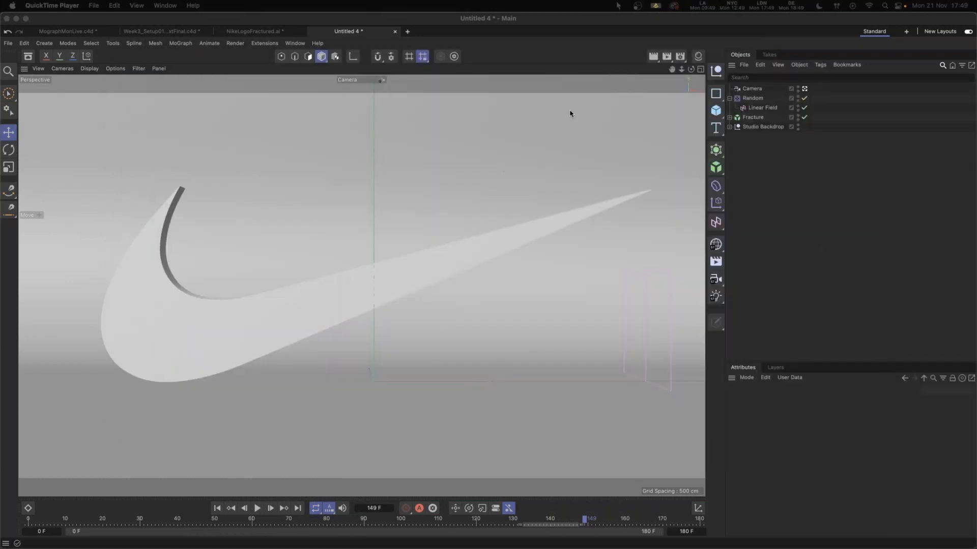
Maximize the Front view and hide the Camera in the viewport, leaving room above the swoosh.
click(700, 70)
click(701, 286)
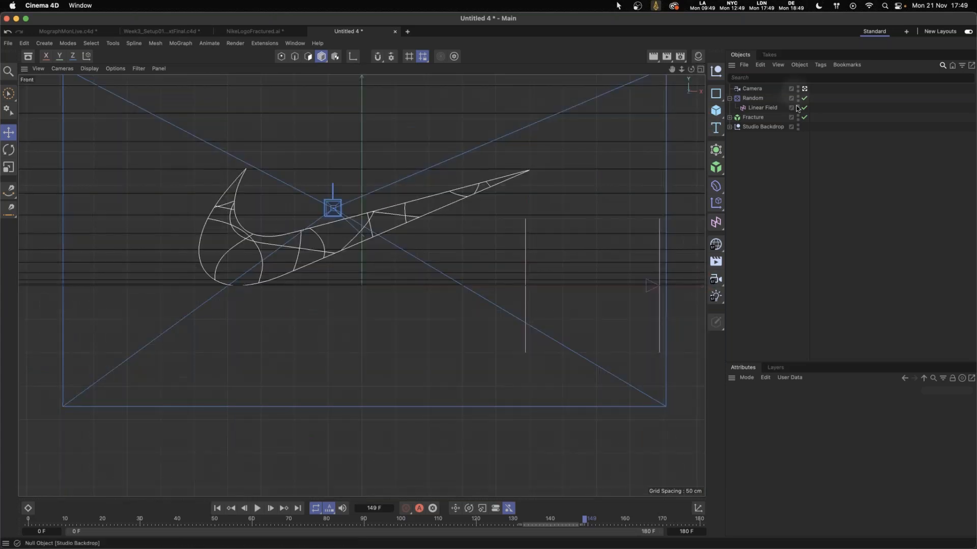
click(798, 88)
drag(413, 250, 437, 319)
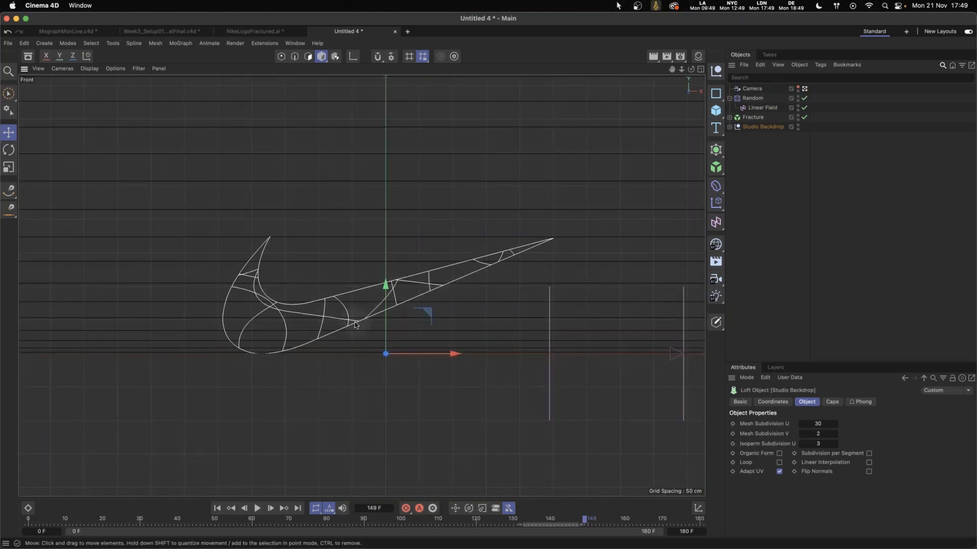
click(9, 190)
click(193, 169)
click(293, 129)
click(317, 191)
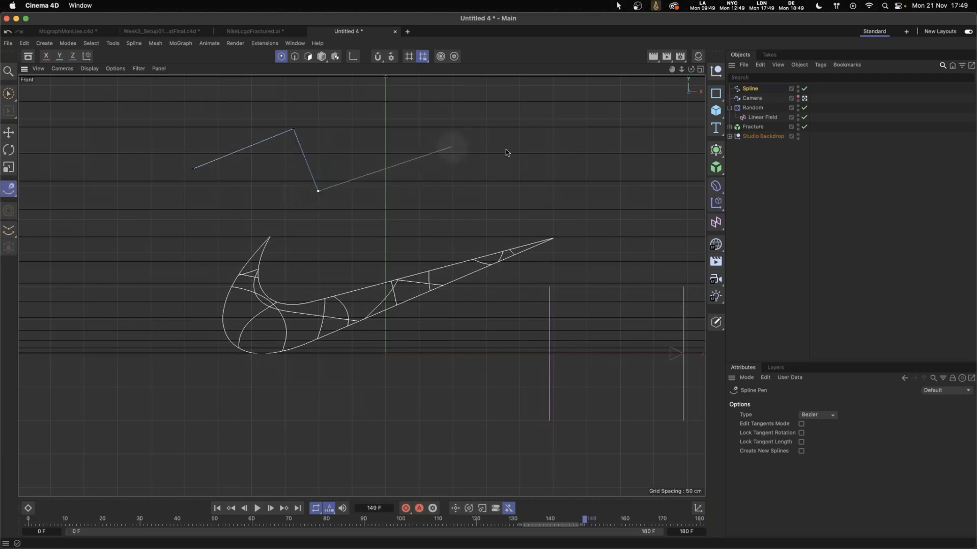
click(493, 177)
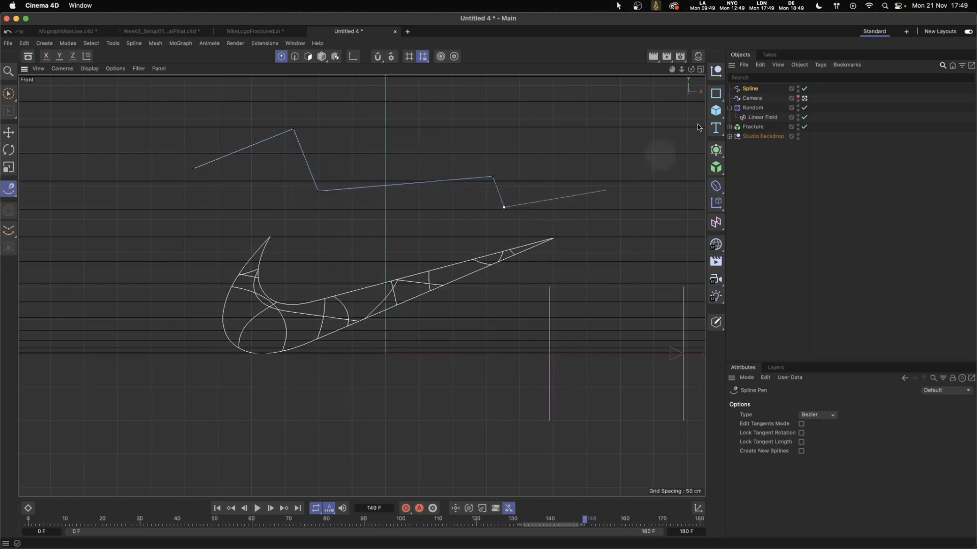
key(Escape)
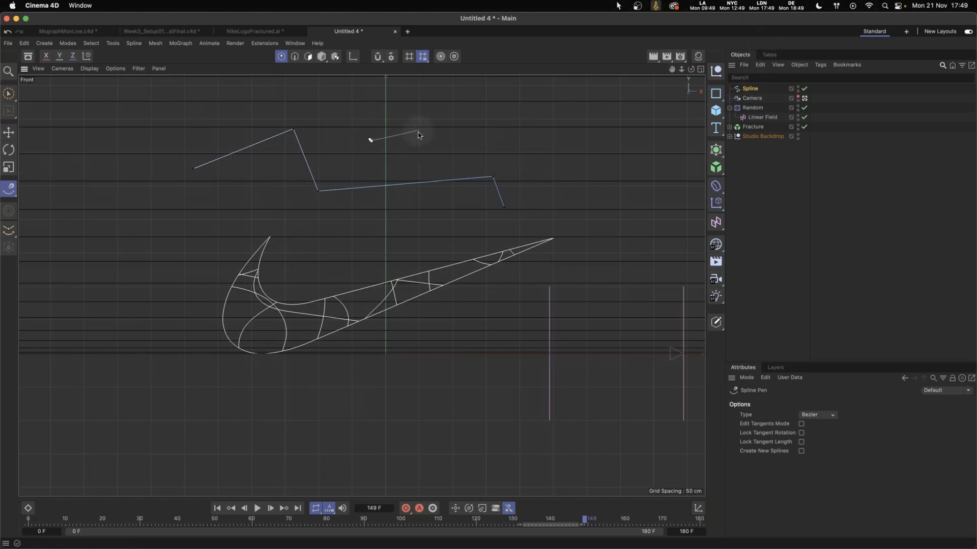
key(super+z)
key(super+z)
click(760, 91)
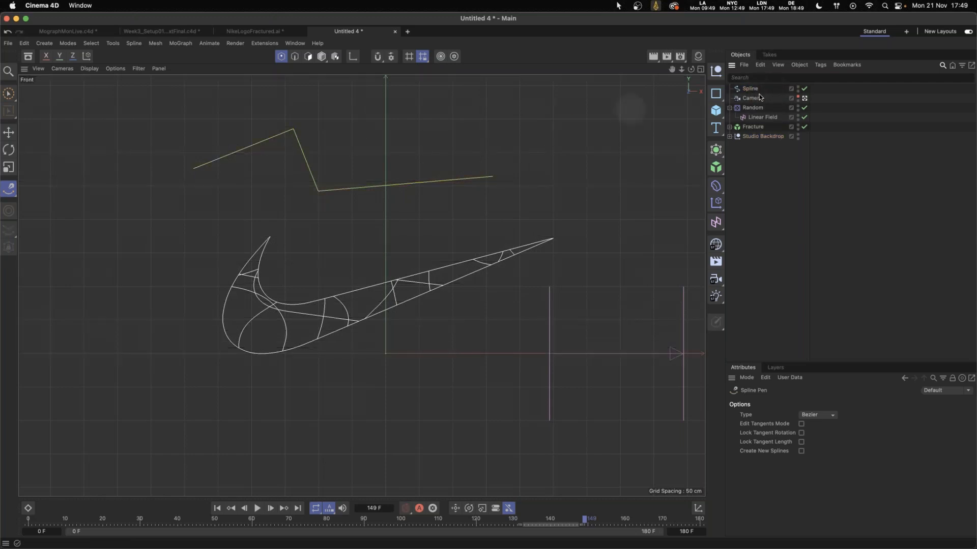
click(750, 90)
key(Delete)
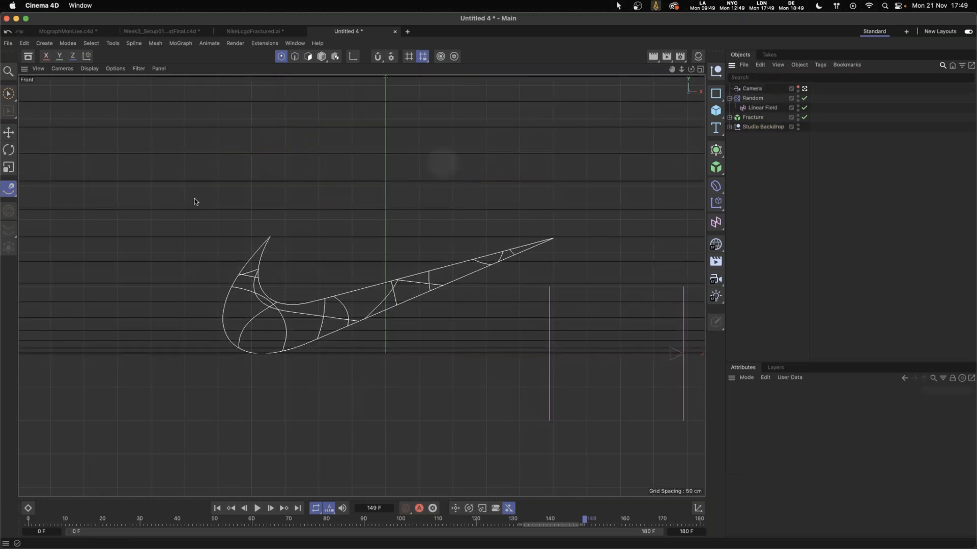
click(180, 203)
drag(324, 132, 361, 198)
drag(485, 154, 562, 132)
mouse_move(554, 216)
mouse_down()
mouse_move(632, 203)
mouse_move(632, 168)
mouse_up()
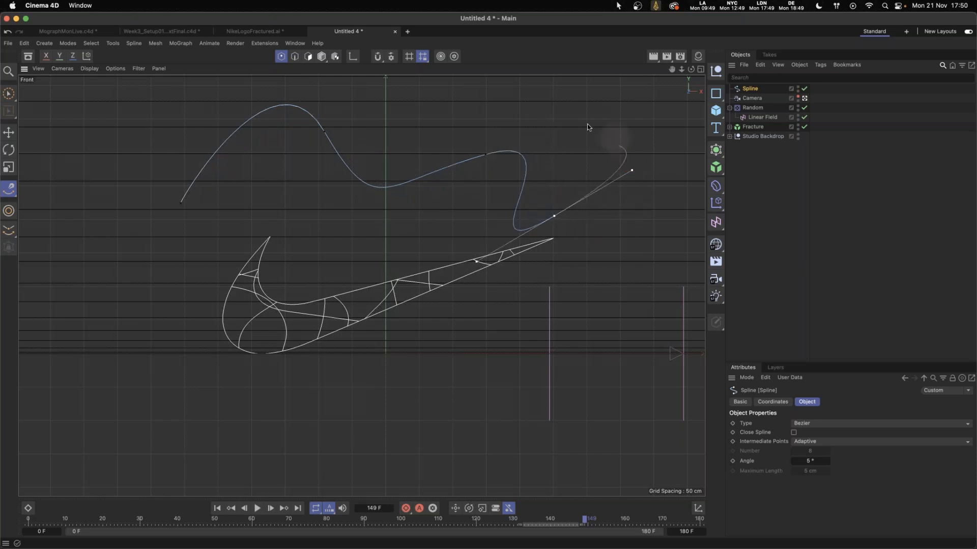
key(Escape)
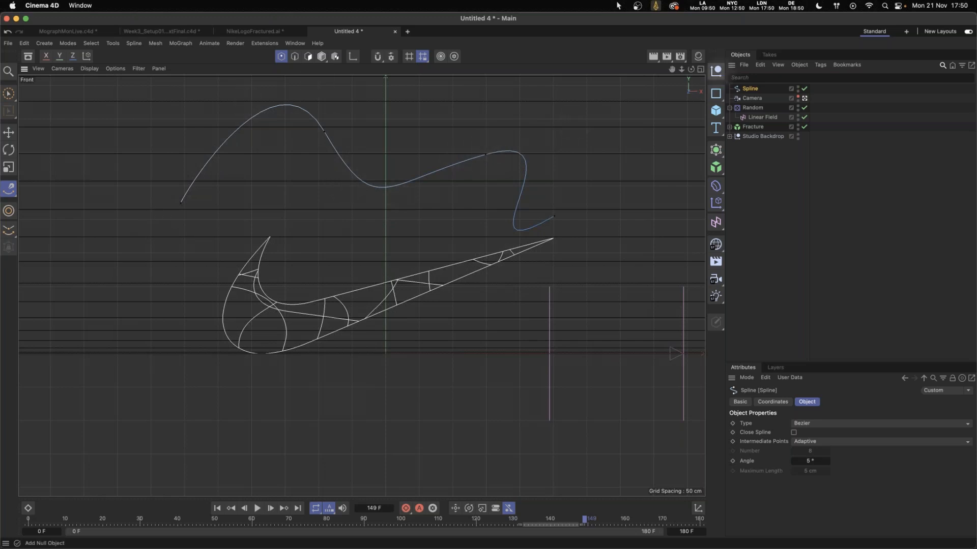
key(BackSpace)
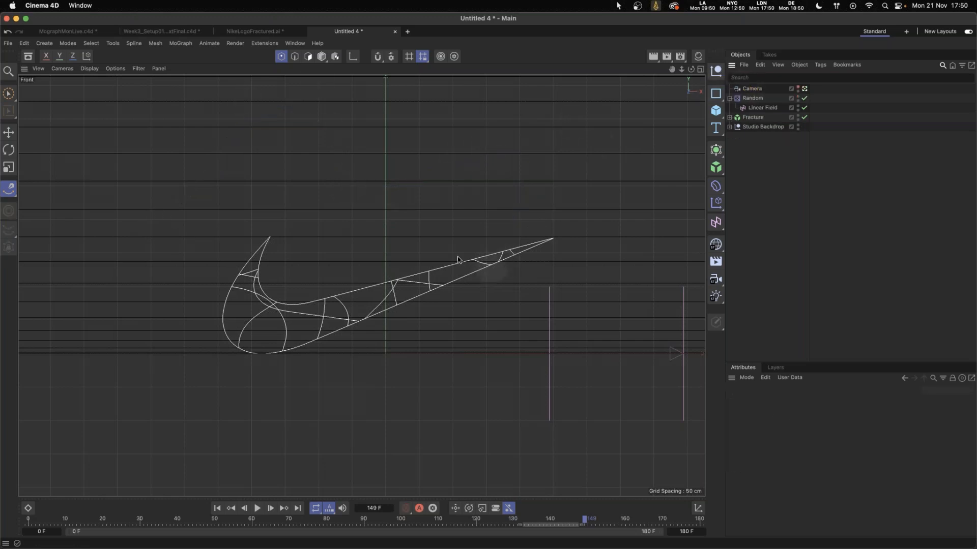
Draw an open Bezier spline in the Front view, weaving over and under the swoosh from beyond its thin tip to past its curved end.
alt+right_drag(457, 249, 471, 246)
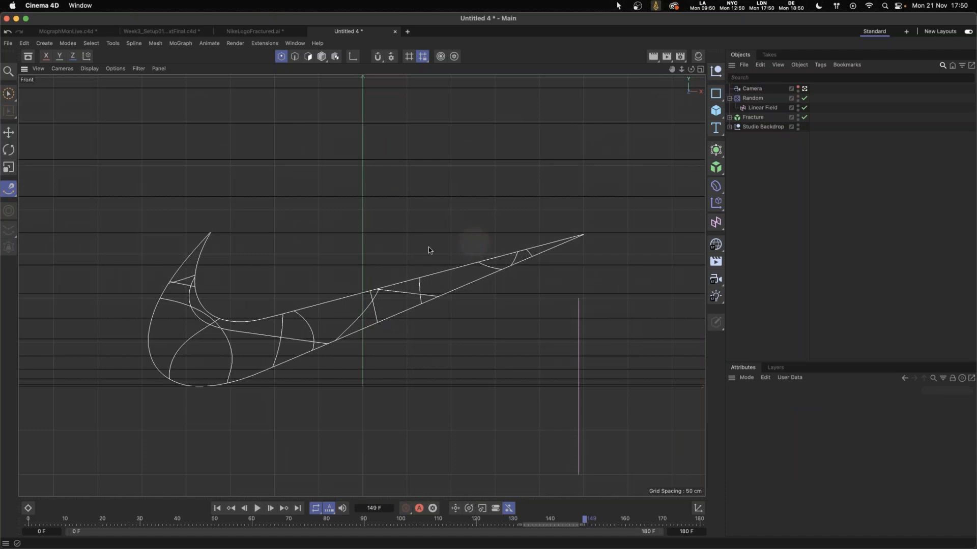
click(9, 189)
drag(676, 198, 663, 205)
key(super+z)
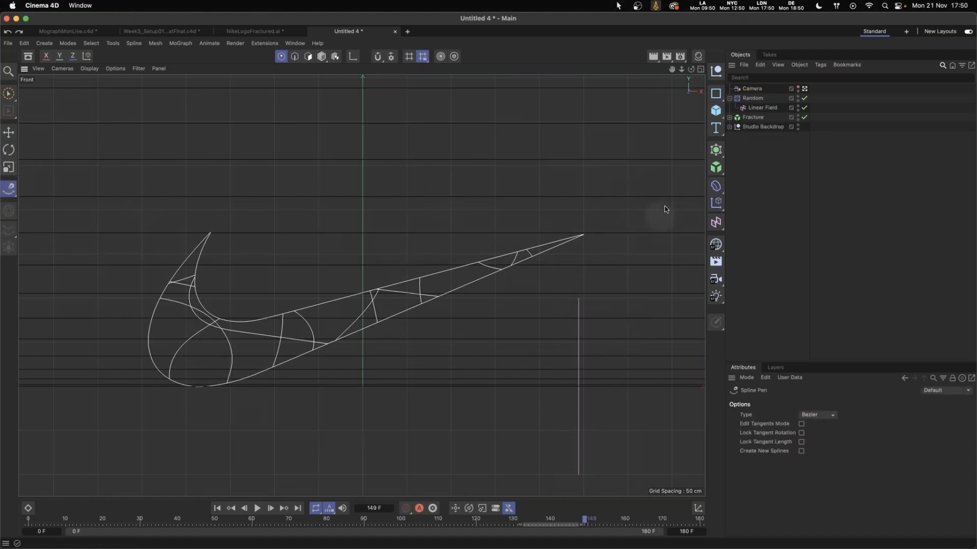
drag(567, 308, 517, 307)
drag(519, 220, 497, 198)
drag(428, 356, 372, 379)
drag(278, 296, 302, 258)
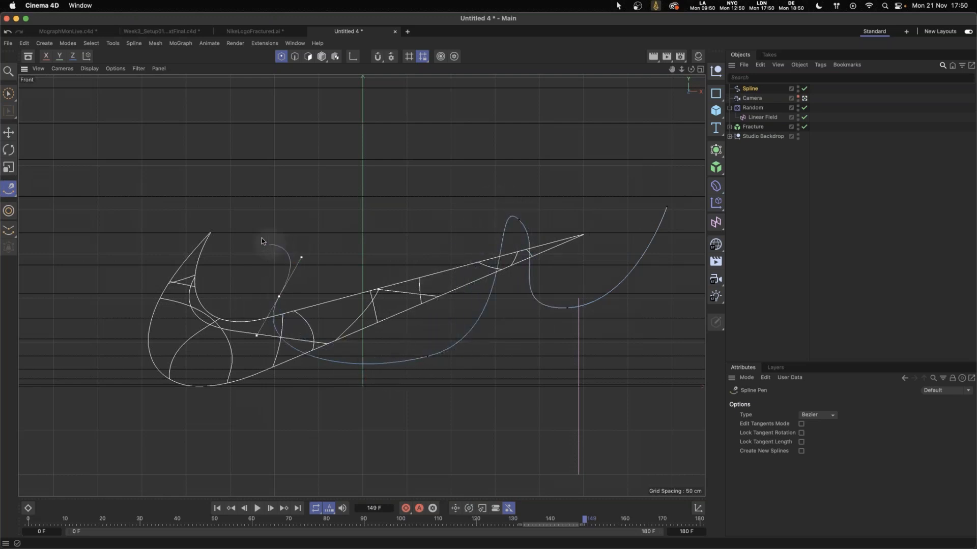
drag(221, 270, 202, 322)
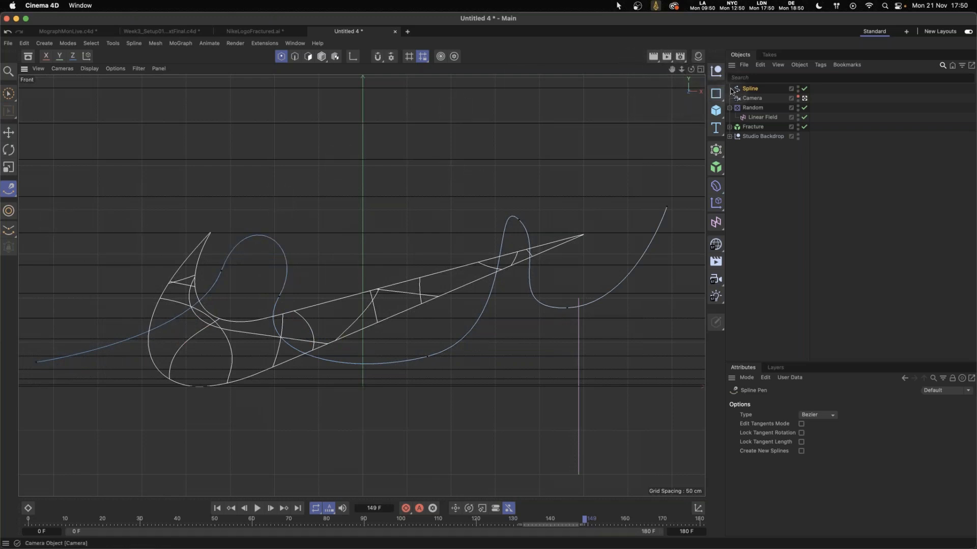
Change the spline's type to B-Spline and raise its control point above the swoosh's thin tip.
click(704, 69)
click(750, 89)
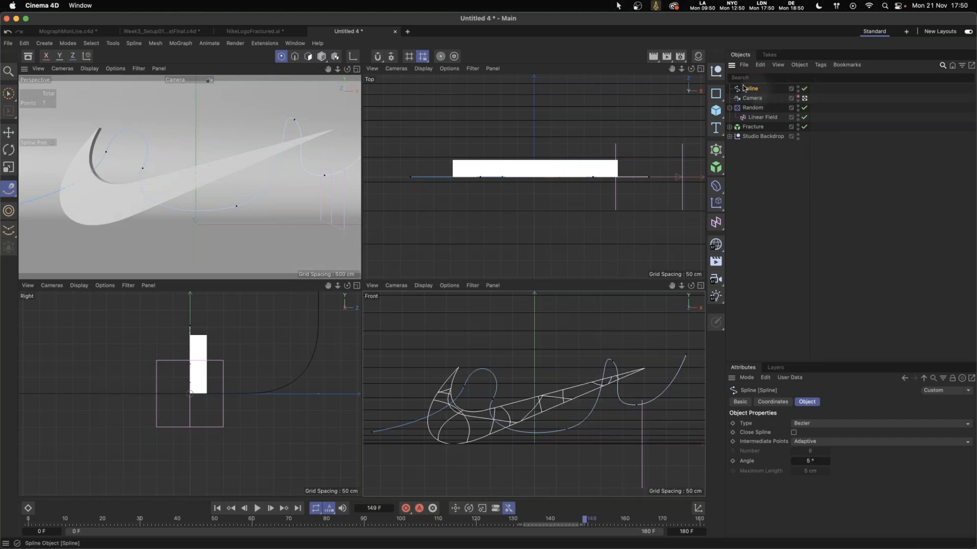
click(825, 424)
click(816, 464)
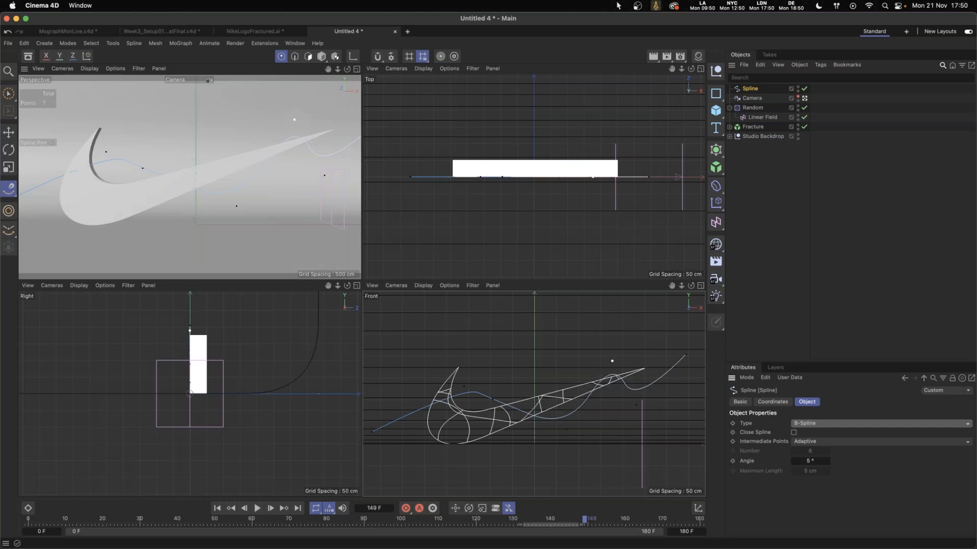
key(e)
drag(295, 121, 296, 97)
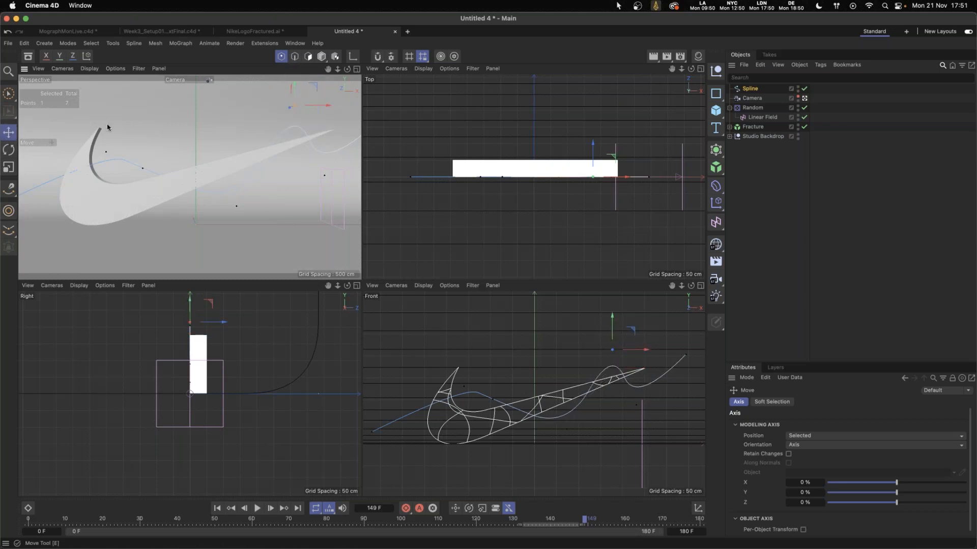
Shift the whole spline in depth so it runs through the middle of the swoosh's thickness.
click(752, 88)
key(Return)
drag(536, 144, 534, 136)
Move the spline's control points near the swoosh's thin tip alternately behind and in front of the logo.
click(281, 56)
click(656, 170)
shift+click(650, 169)
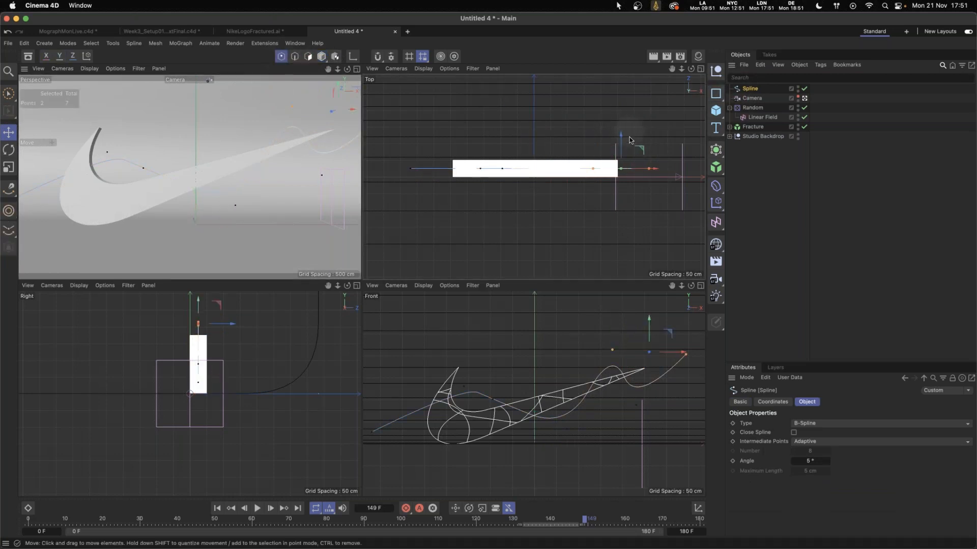
drag(621, 130, 626, 125)
key(super+z)
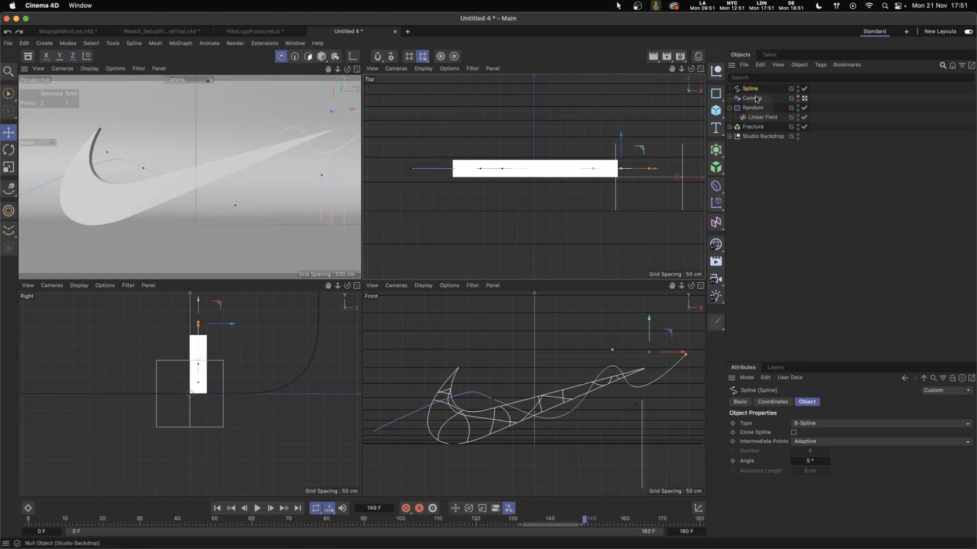
click(660, 164)
click(750, 88)
drag(630, 155, 600, 178)
click(321, 175)
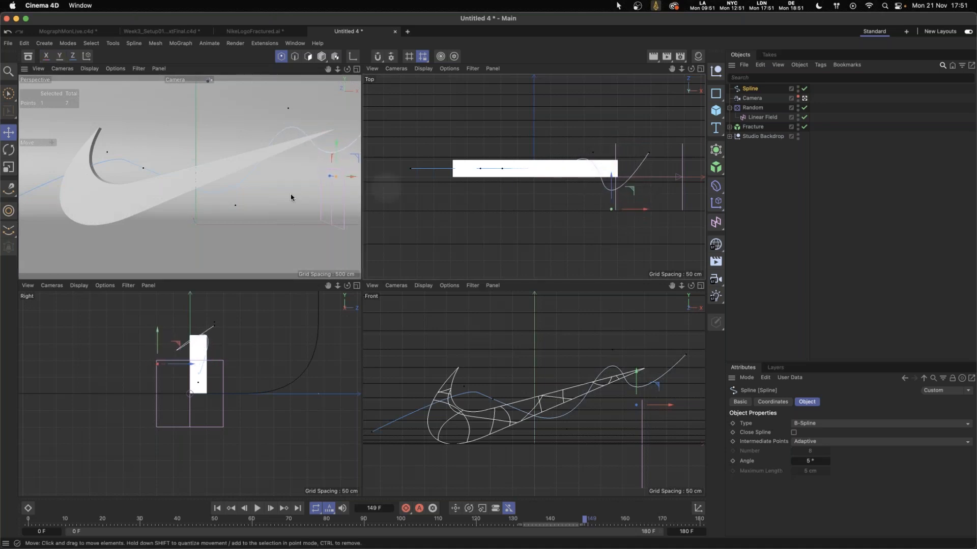
Bring the control point below the swoosh's middle in front of the logo and spread the points around the thin tip farther out.
click(235, 206)
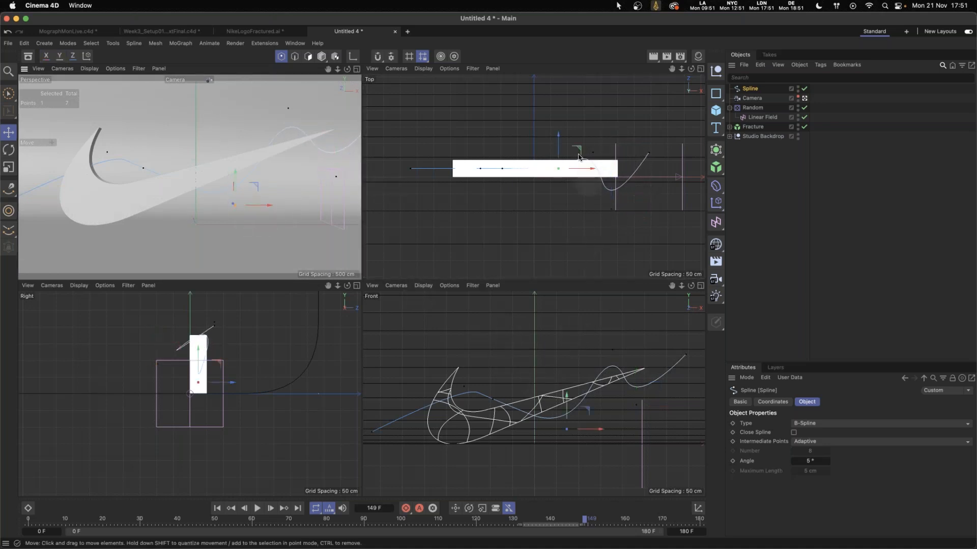
drag(558, 168, 593, 91)
drag(278, 78, 277, 70)
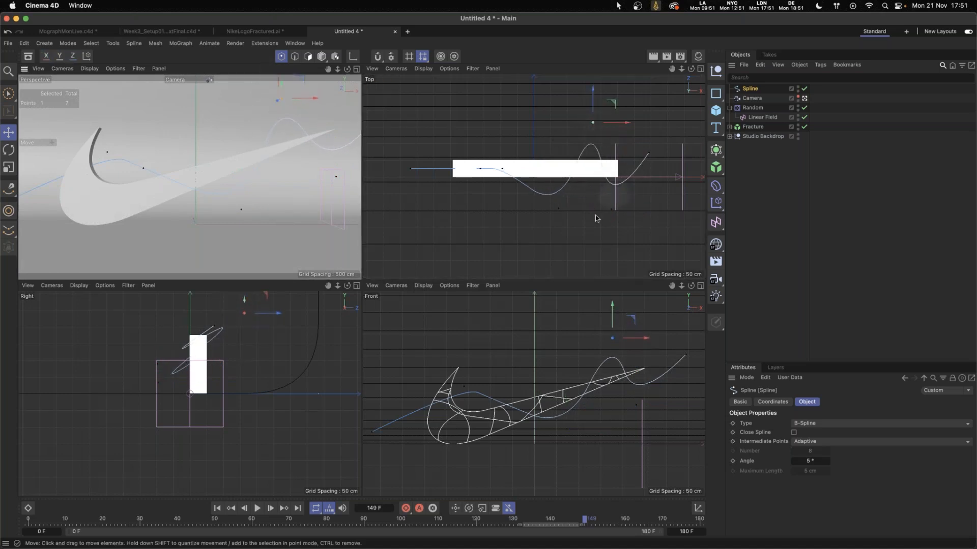
click(612, 208)
drag(633, 189, 643, 192)
drag(645, 377, 650, 360)
Move the two control points over the swoosh's curved half behind the logo and raise the one nearest the hook.
click(143, 168)
drag(521, 147, 551, 121)
click(481, 168)
drag(478, 141, 478, 115)
click(533, 141)
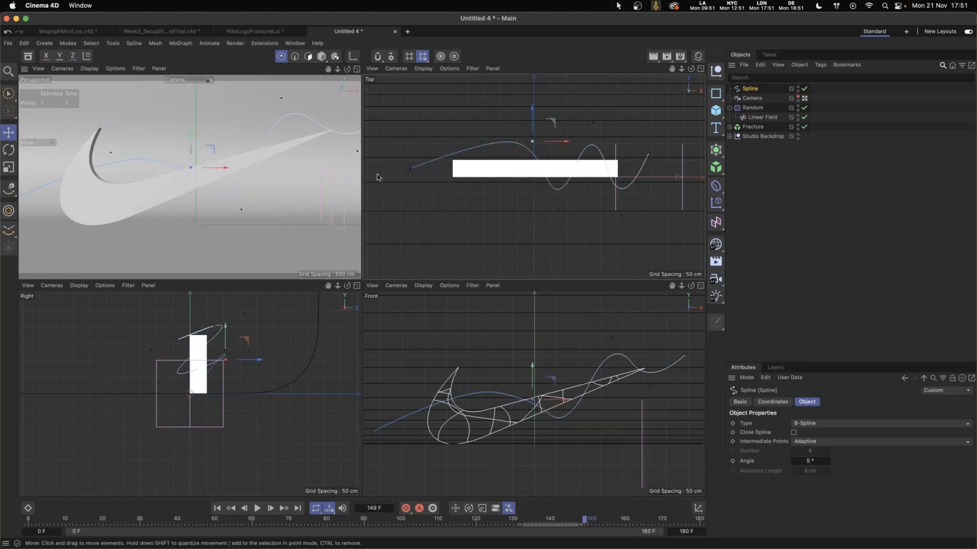
click(480, 142)
drag(461, 346, 461, 332)
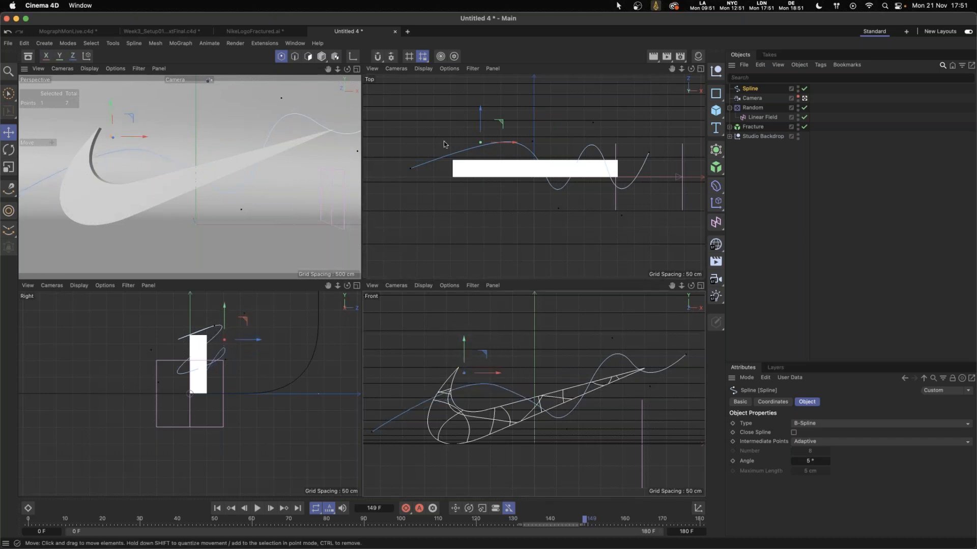
Pull the front middle control point farther forward and lower, and raise the middle point behind the swoosh.
click(559, 208)
drag(559, 208, 526, 249)
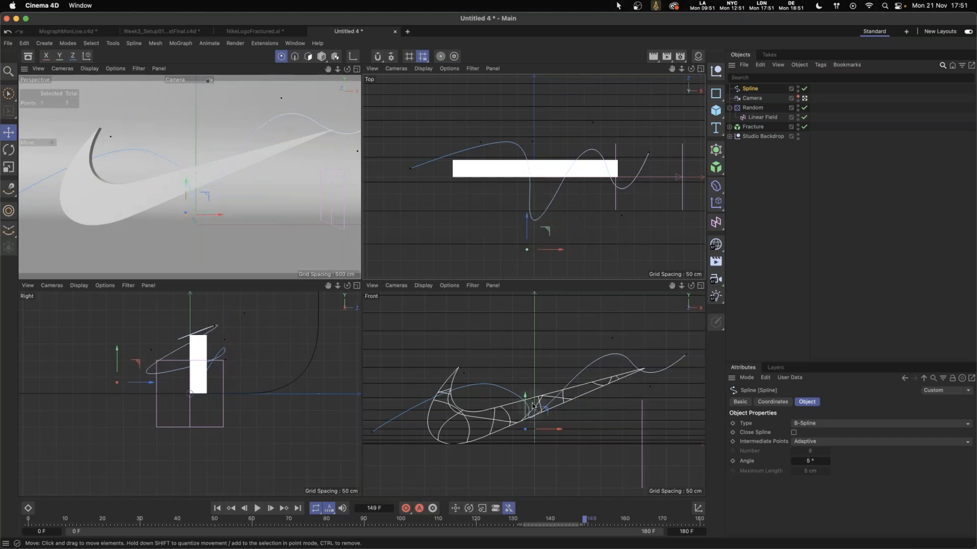
drag(535, 400, 530, 351)
click(526, 431)
drag(525, 395, 523, 416)
click(357, 69)
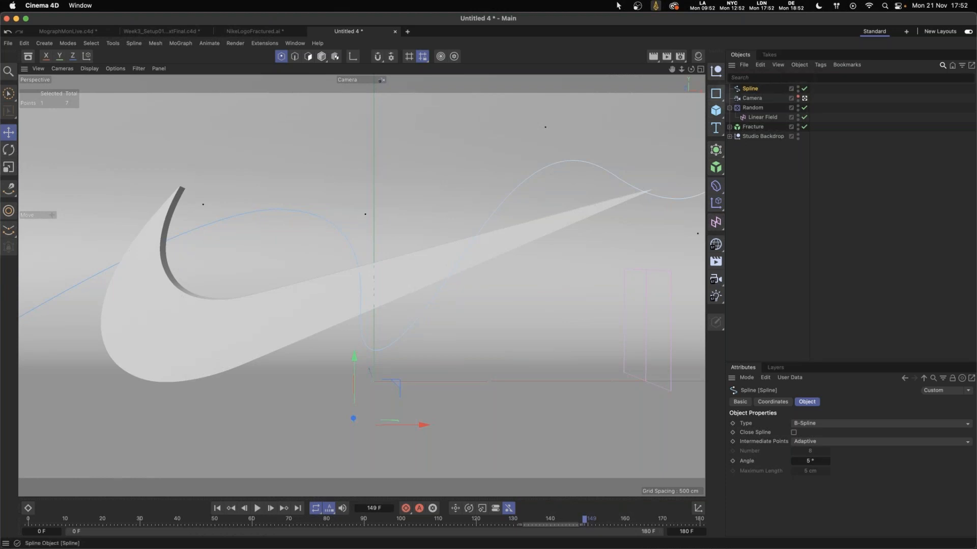
Create a Sweep from the spline with a Circle profile of 5 cm radius.
drag(716, 149, 834, 193)
drag(779, 98, 752, 89)
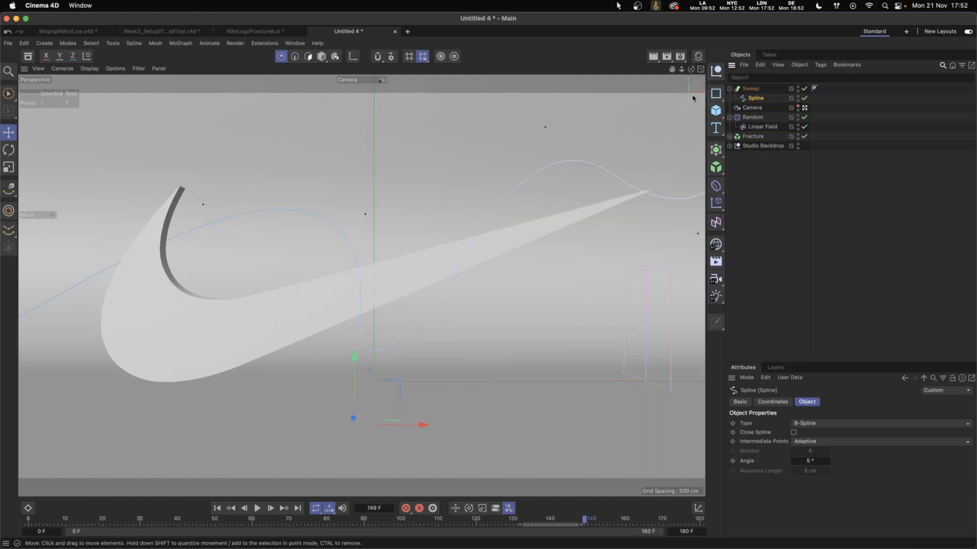
drag(716, 93, 817, 109)
click(828, 442)
text(5)
key(Return)
drag(749, 89, 756, 108)
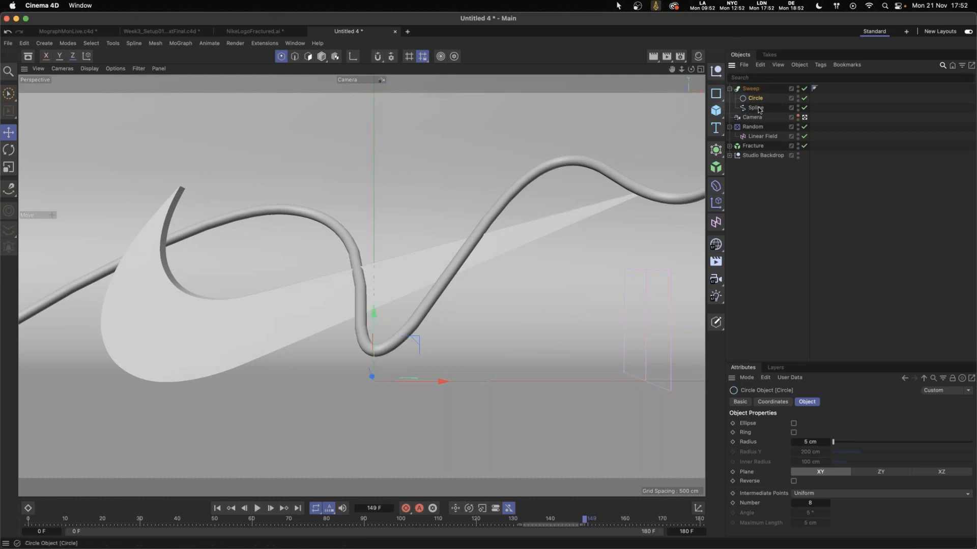
Raise the spline's middle point behind the swoosh and move the front middle point farther forward to clear the logo.
click(757, 108)
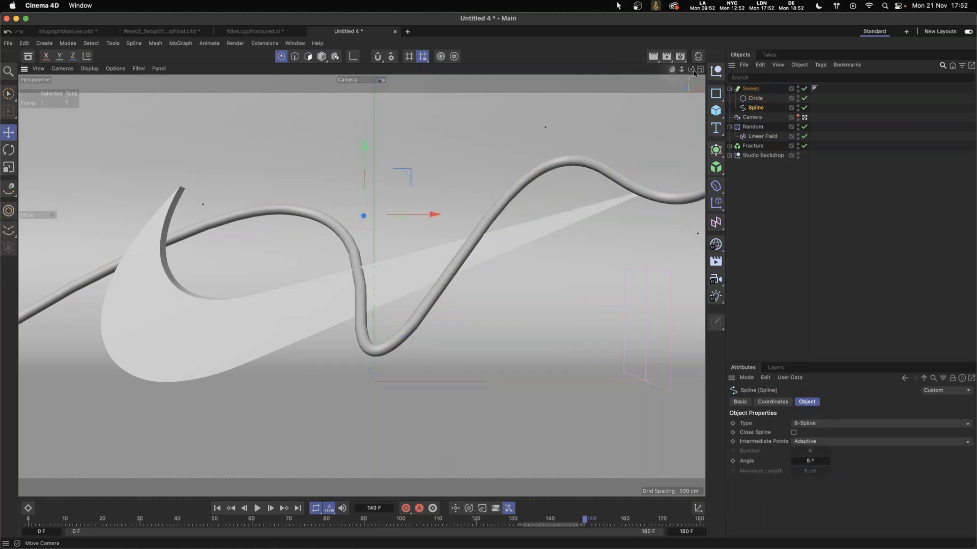
click(694, 70)
click(532, 339)
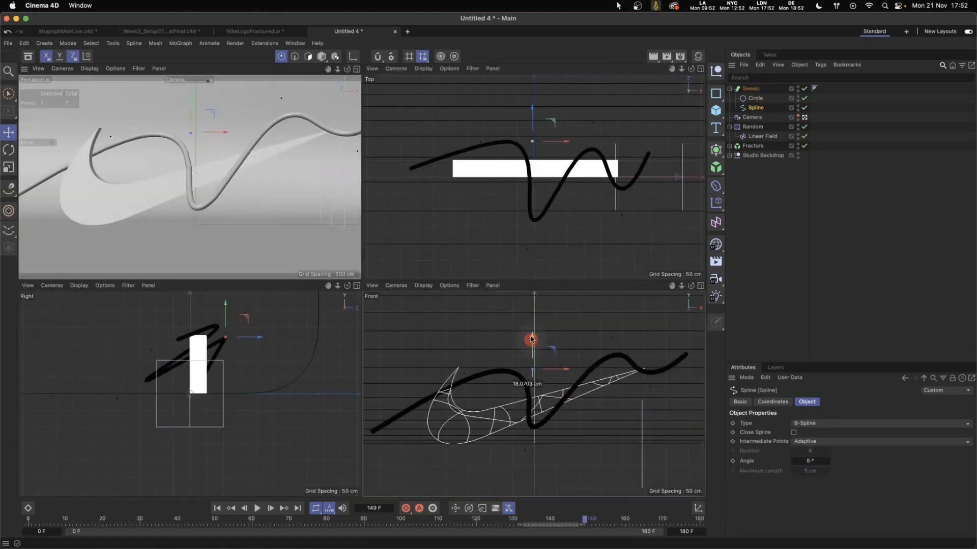
click(530, 431)
click(528, 222)
drag(529, 228, 528, 239)
click(356, 69)
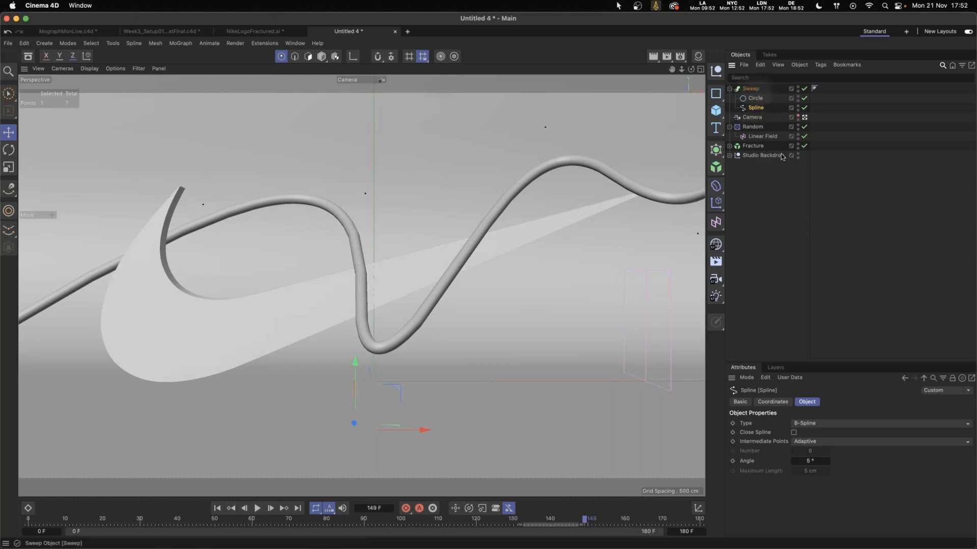
Set the spline's intermediate points to Natural with a number of 32.
click(846, 442)
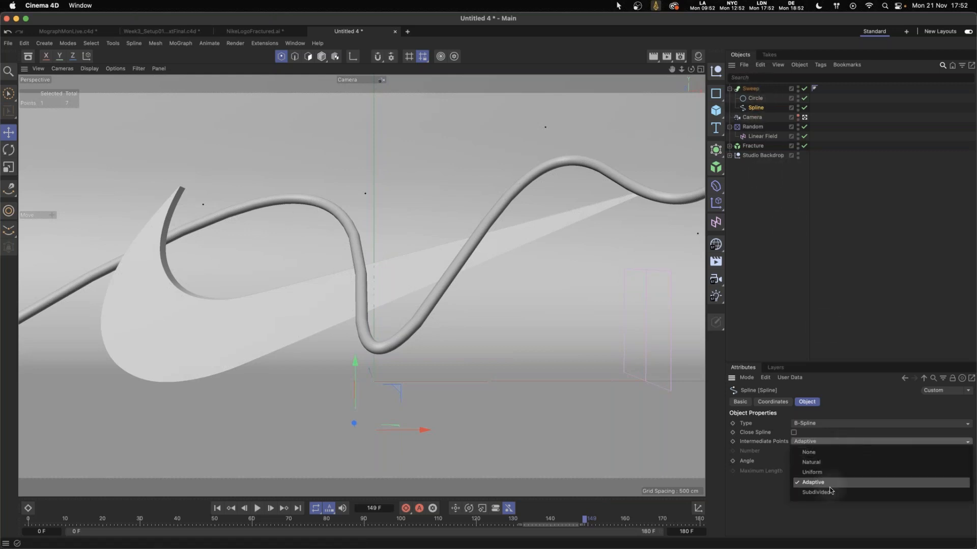
click(822, 467)
click(819, 457)
key(Return)
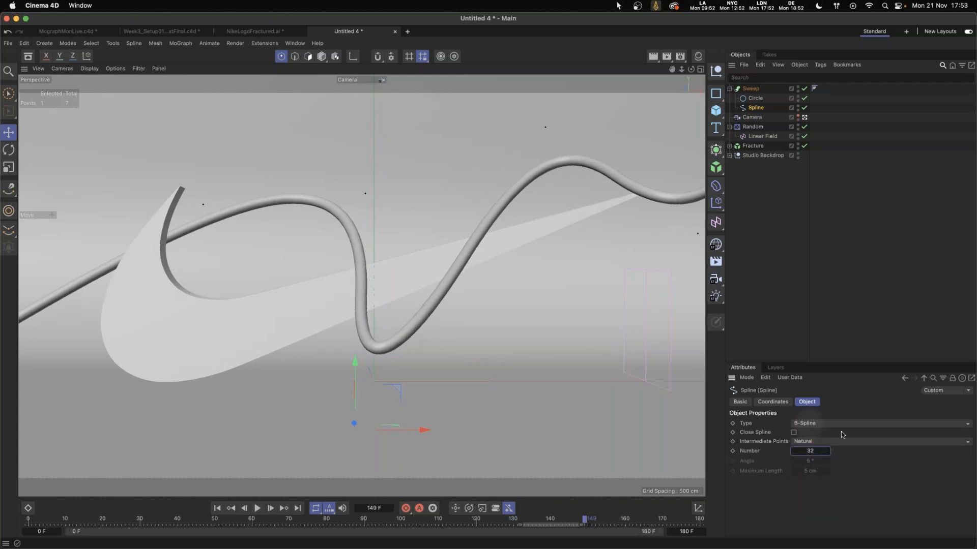
Set the Sweep's start growth to 17% and its end growth to 80%.
click(763, 89)
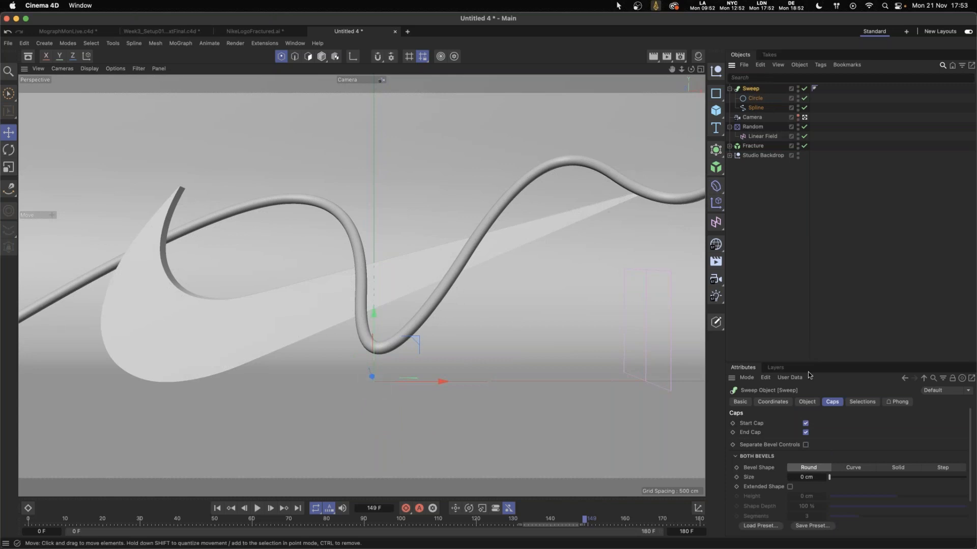
drag(828, 357, 828, 207)
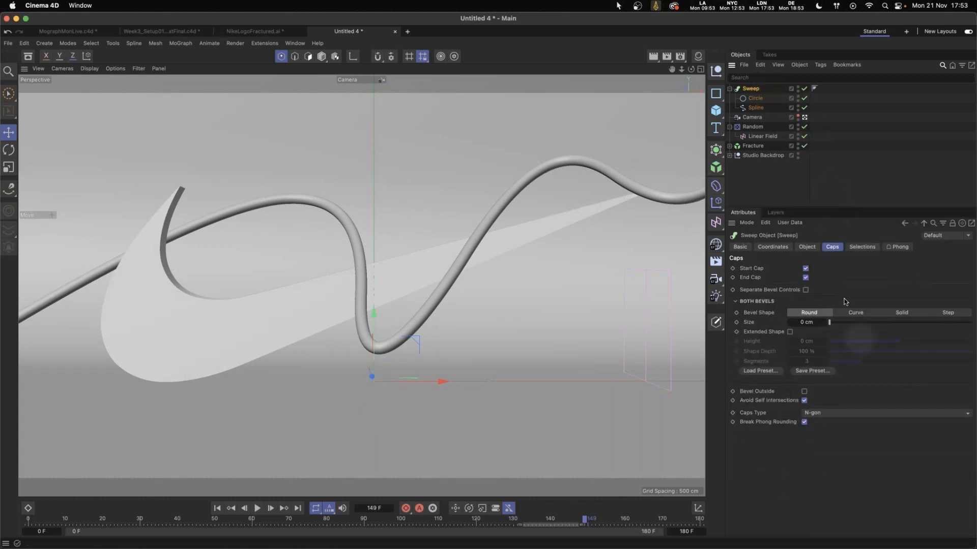
click(816, 248)
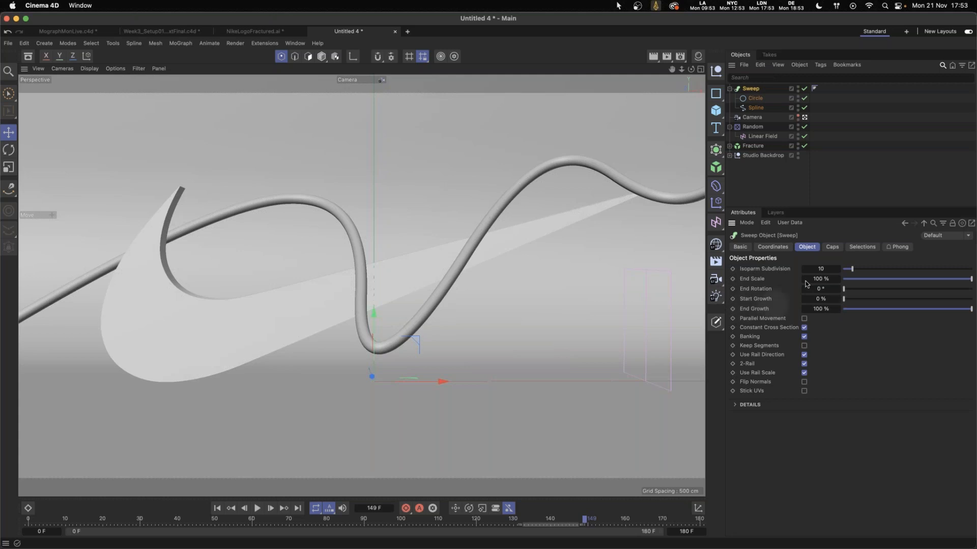
drag(968, 310, 924, 310)
drag(845, 302, 865, 300)
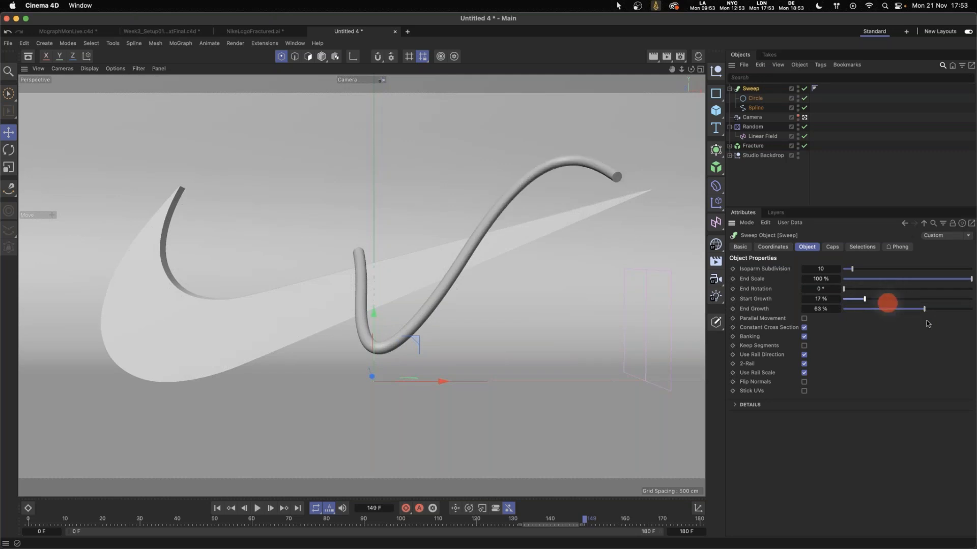
drag(924, 309, 946, 302)
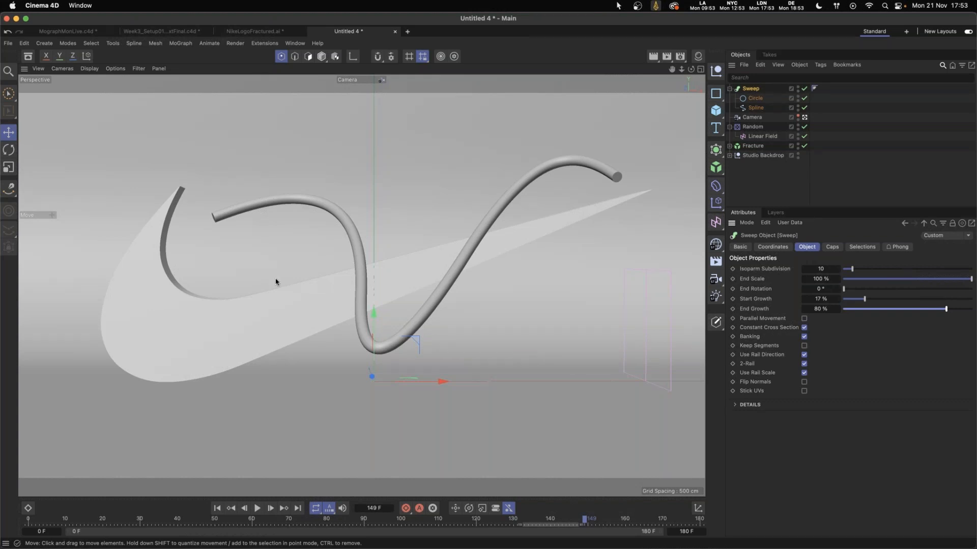
Give the Sweep's caps a Curve bevel shape with a size of 2 cm.
click(832, 248)
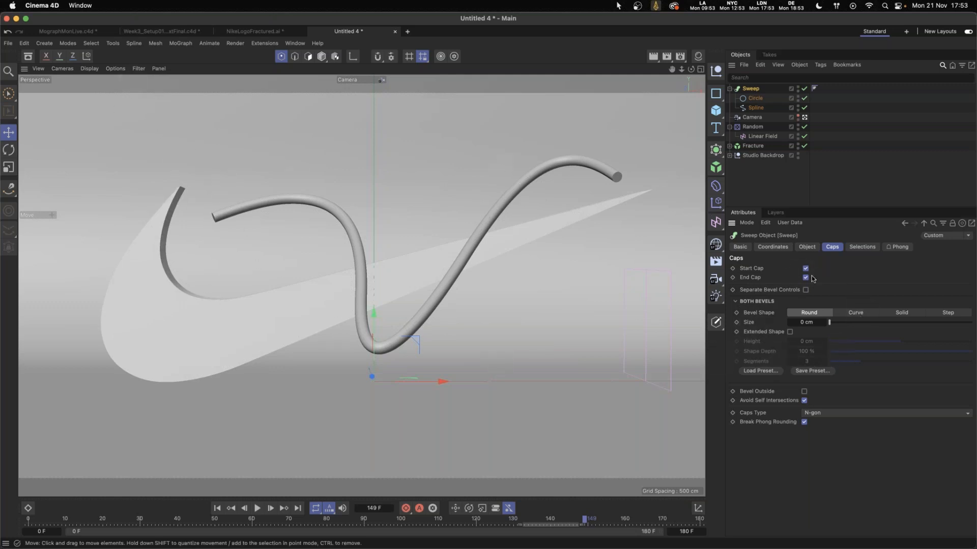
click(856, 313)
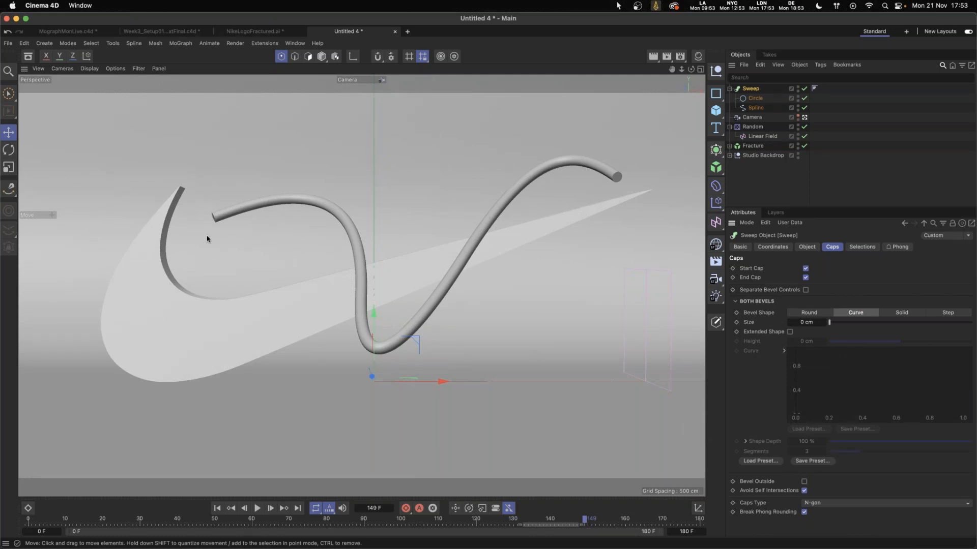
double_click(806, 322)
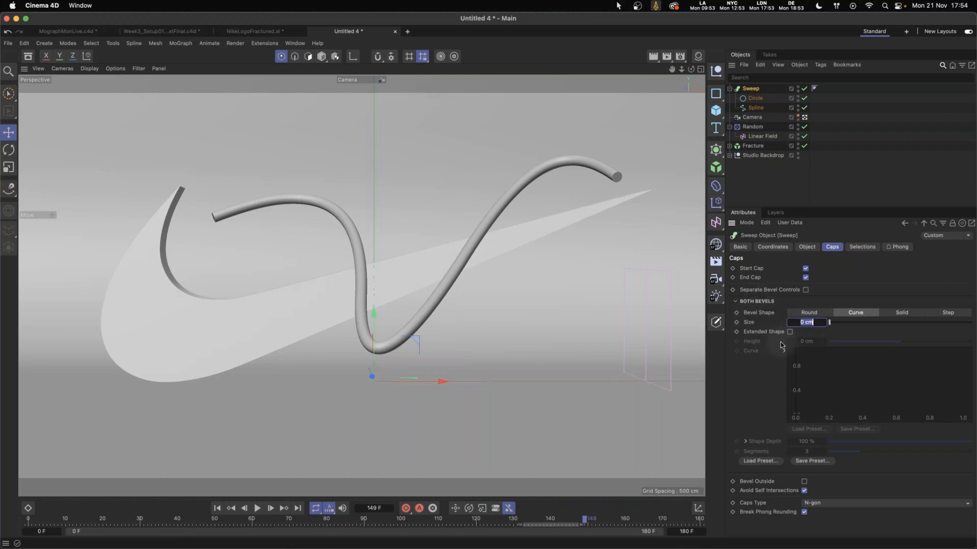
text(2)
key(Return)
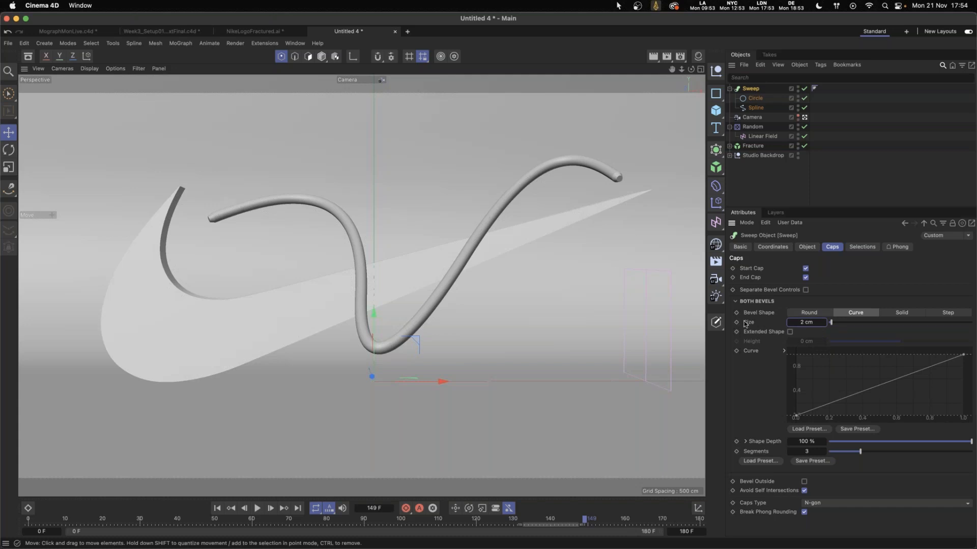
Enable Extended Shape for the Sweep's cap bevels and set their height to 12 cm.
click(790, 333)
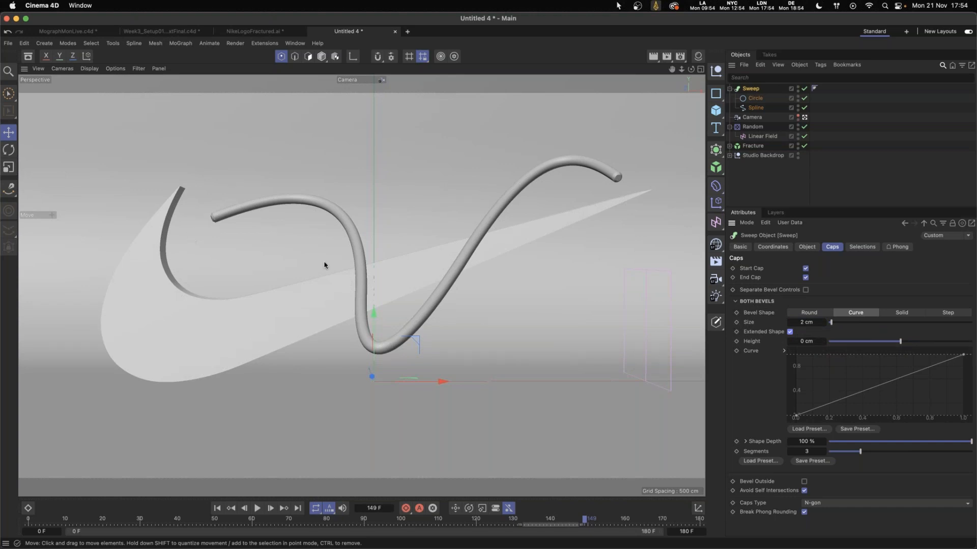
click(803, 341)
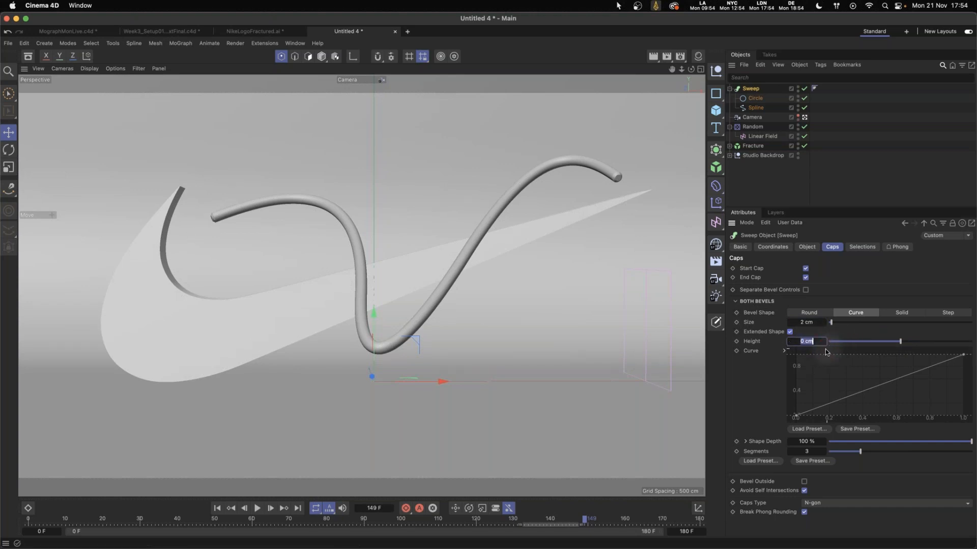
key(Return)
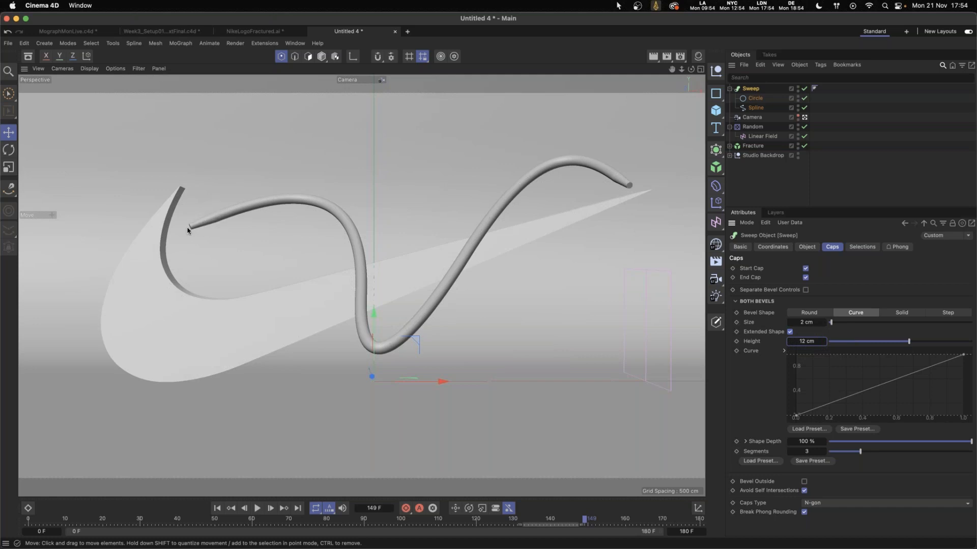
Reshape the cap bevel curve by pulling its start point's tangent down below zero, and inspect the tapered tube end up close.
ctrl+click(816, 408)
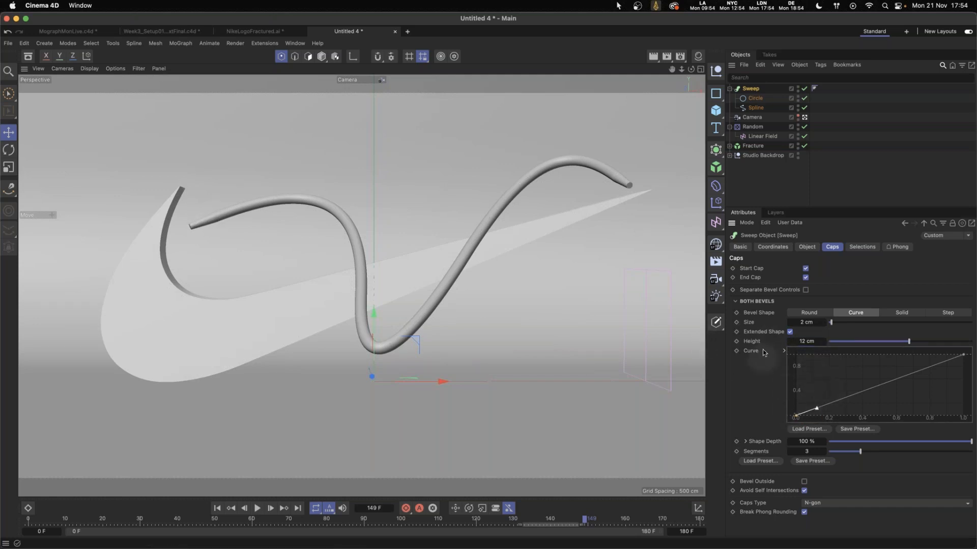
drag(817, 409, 829, 468)
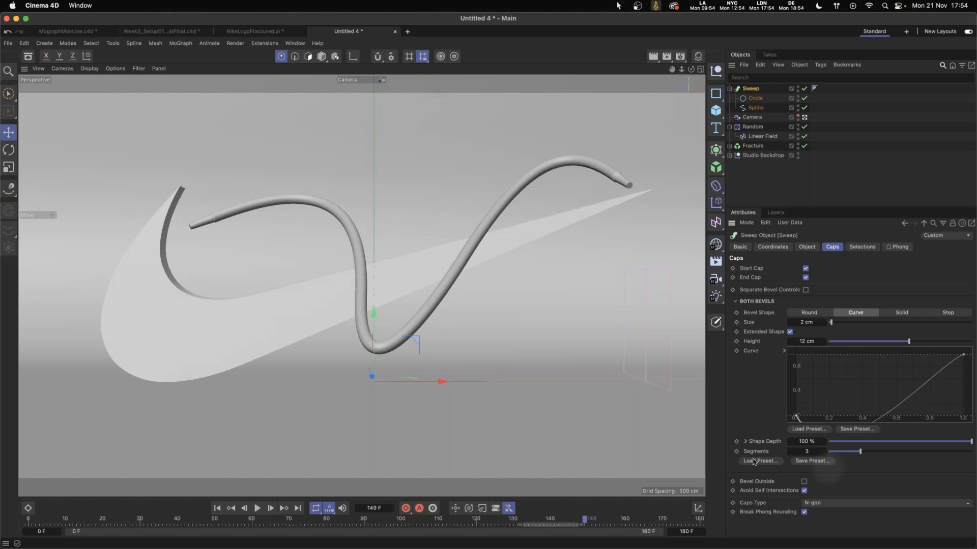
click(804, 117)
alt+right_drag(233, 214, 335, 171)
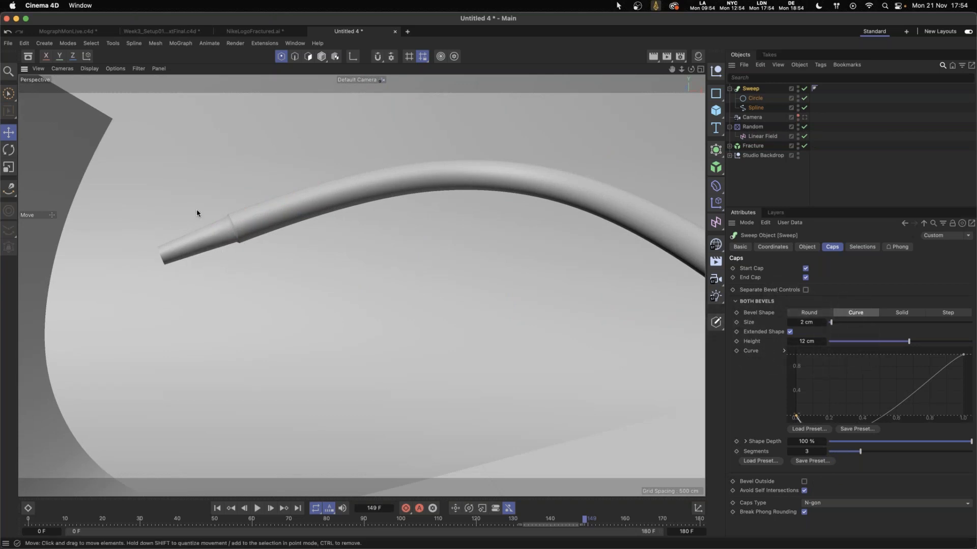
click(804, 117)
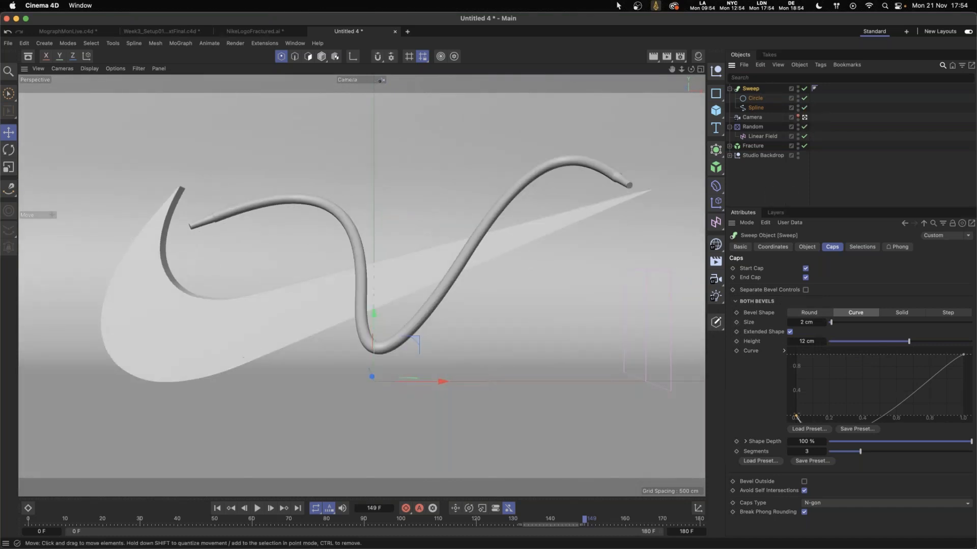
Set the Sweep's start growth to 23% and its end growth to 79%, leaving nothing selected.
click(808, 247)
mouse_move(872, 300)
mouse_down()
mouse_move(896, 301)
mouse_move(880, 300)
mouse_up()
mouse_move(957, 310)
mouse_down()
mouse_move(924, 309)
mouse_move(944, 304)
mouse_up()
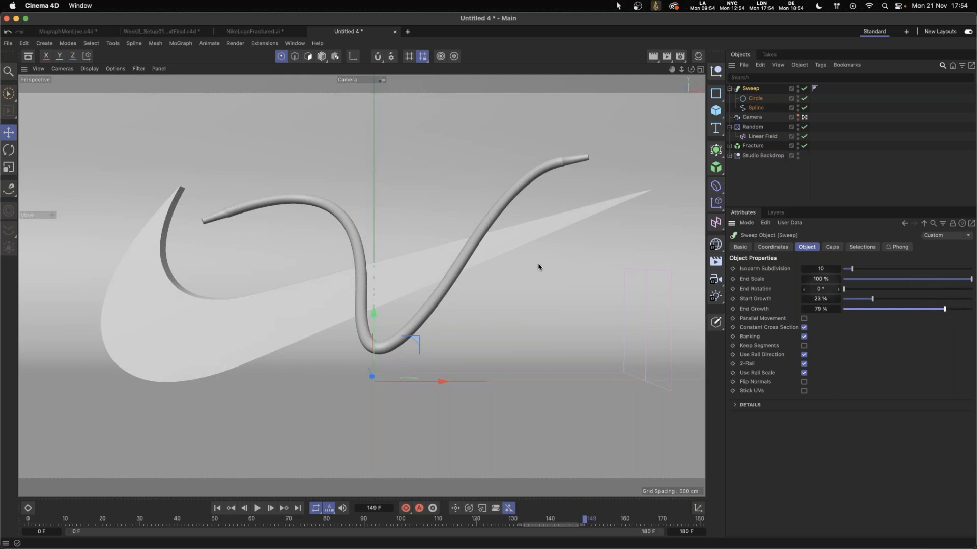
click(803, 181)
click(829, 165)
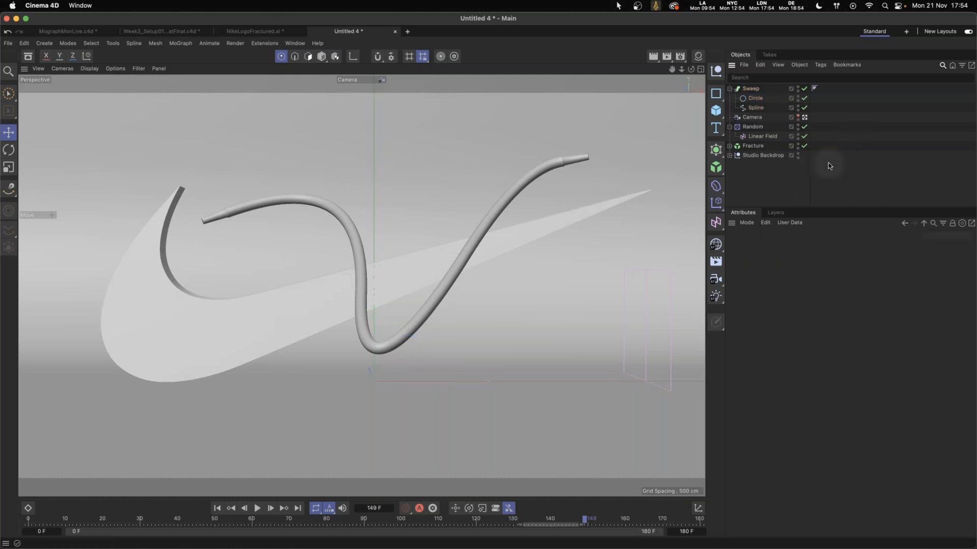
Create a new default material in the Material Manager and apply it to the Sweep.
click(684, 34)
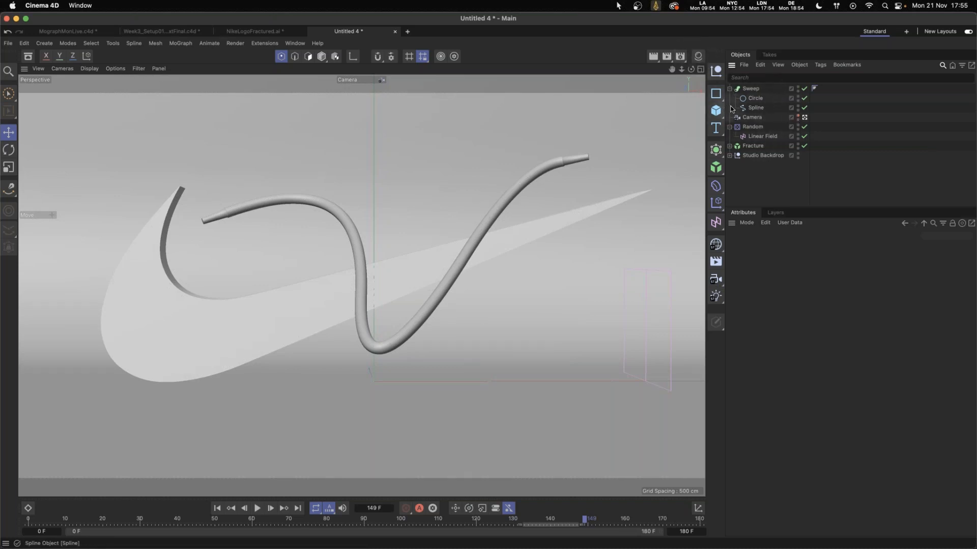
click(698, 56)
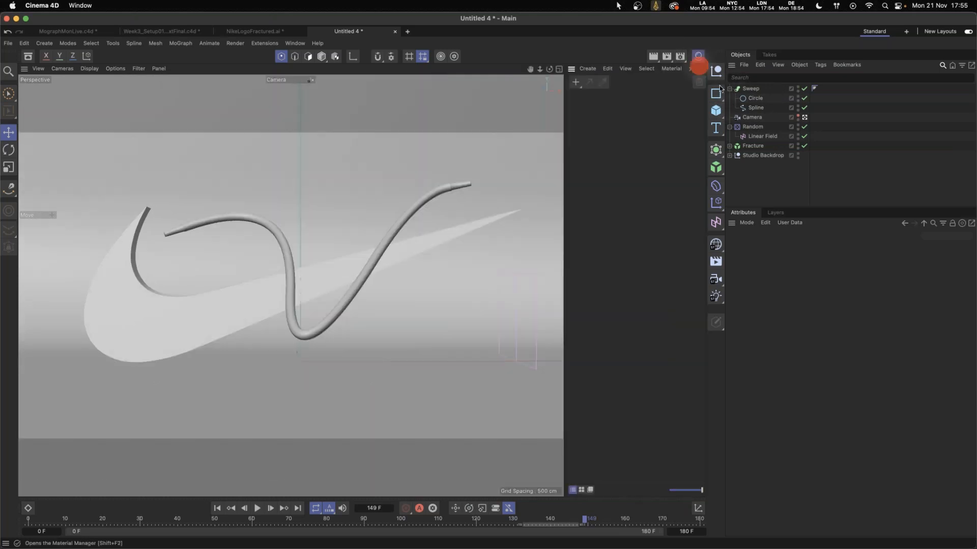
double_click(593, 111)
drag(579, 103, 754, 93)
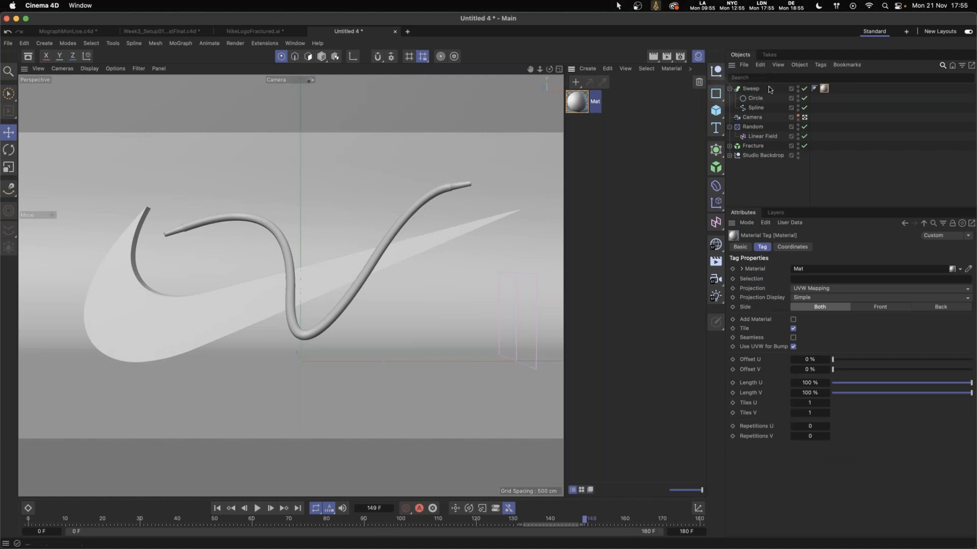
Open the new material for editing and search the asset library for fabric to find an image texture.
double_click(584, 108)
drag(676, 96, 604, 93)
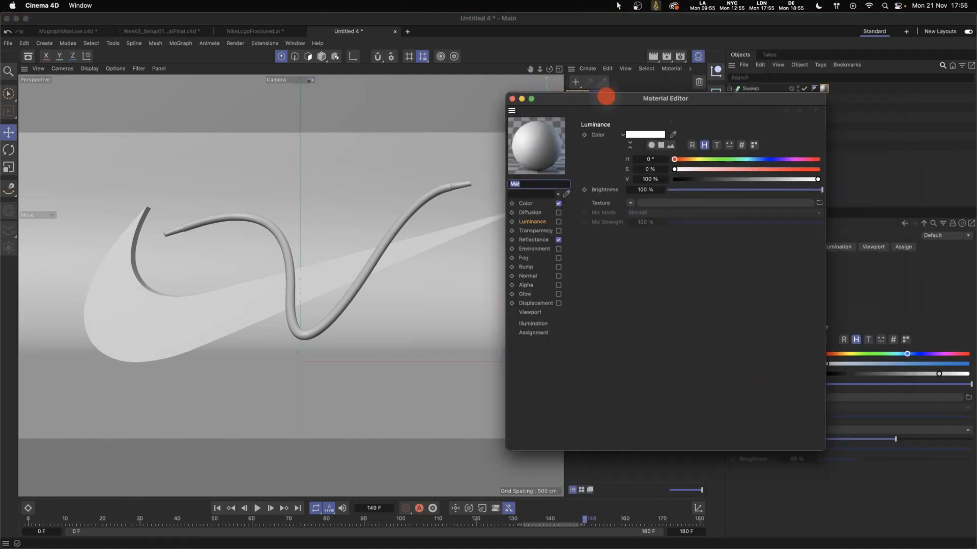
click(28, 56)
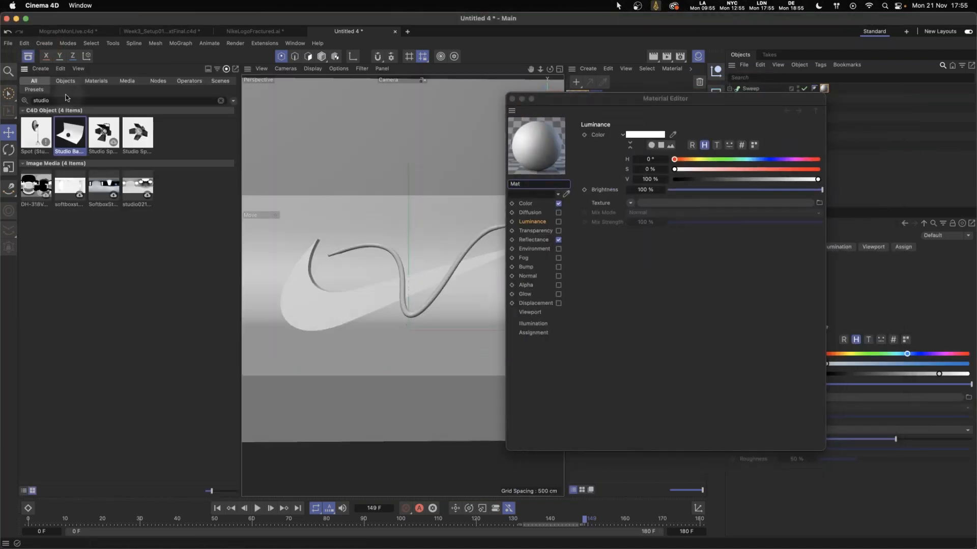
click(65, 101)
text(fabric)
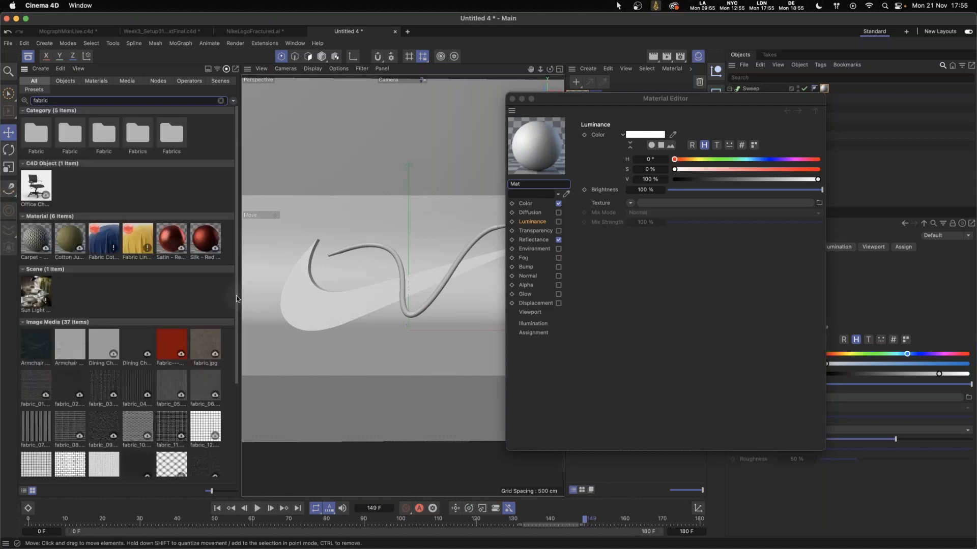
scroll(237, 298, down, 5)
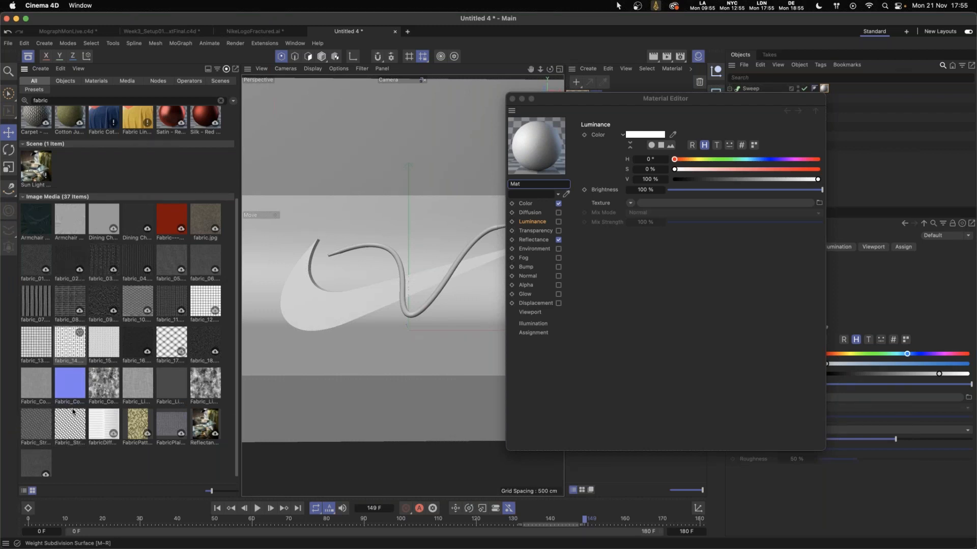
Load the Fabric_Structure_01.png image as the texture of the material's Color channel, and close the asset browser.
mouse_move(38, 433)
mouse_down()
mouse_move(75, 410)
mouse_move(677, 198)
mouse_move(55, 435)
mouse_up()
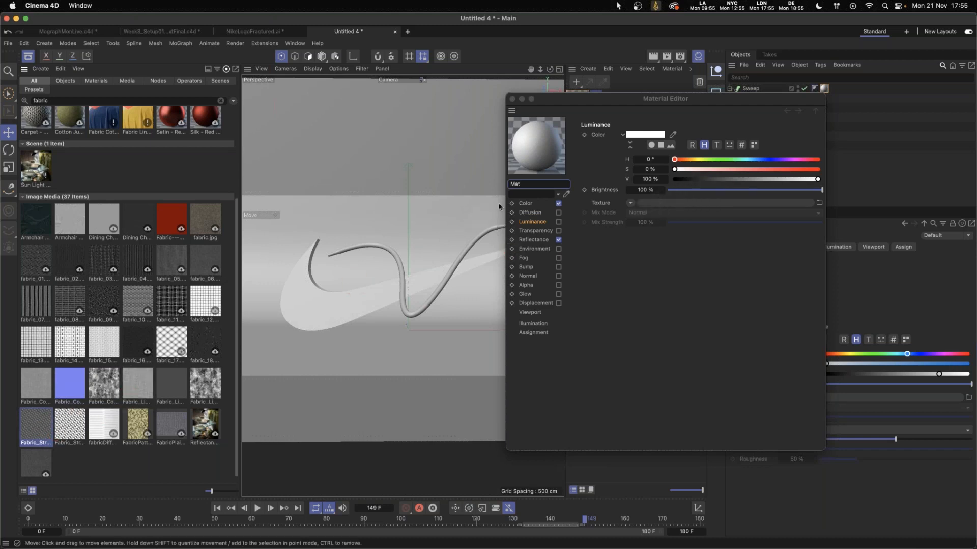
click(525, 203)
drag(23, 440, 695, 203)
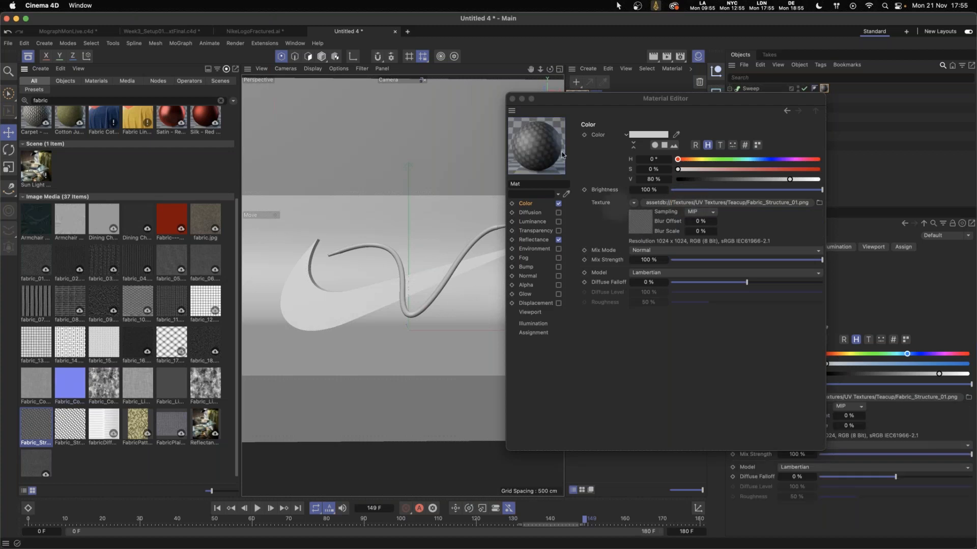
click(28, 56)
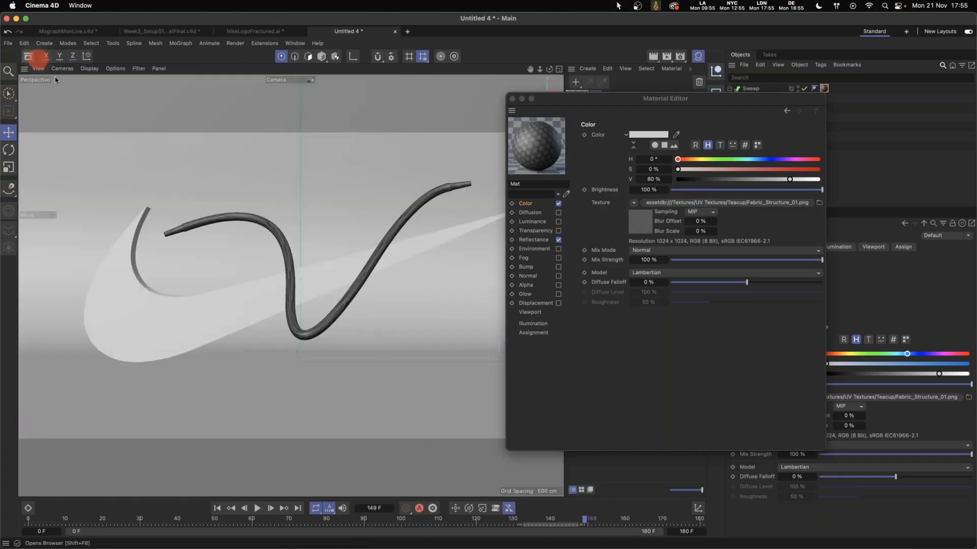
Set the Sweep's material tag to Length V 4% and Length U 140%, and close the Material Editor.
drag(673, 98, 667, 162)
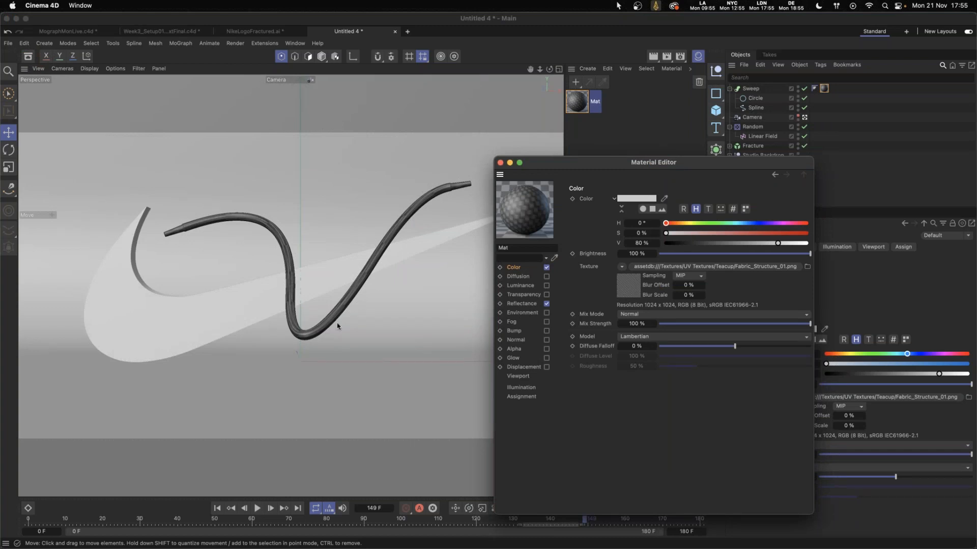
drag(679, 162, 591, 157)
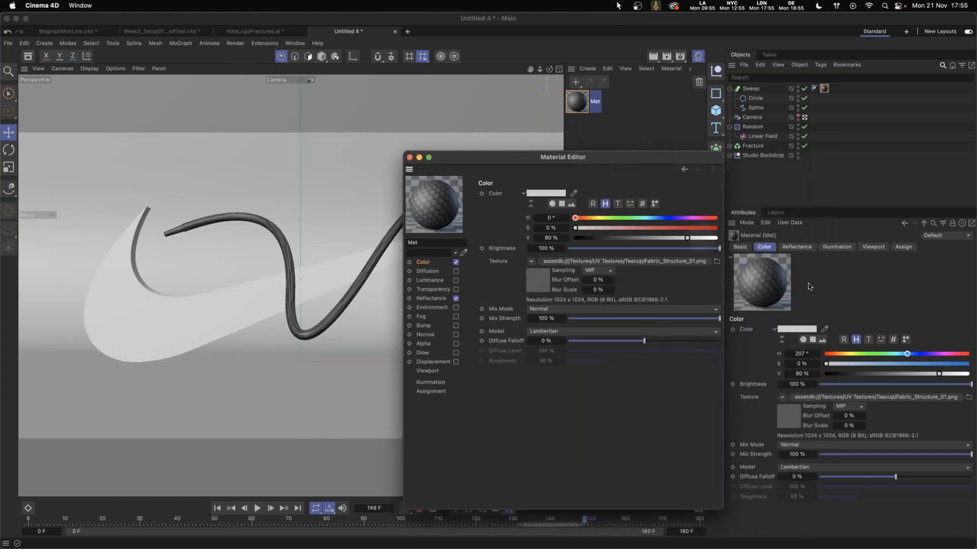
click(824, 88)
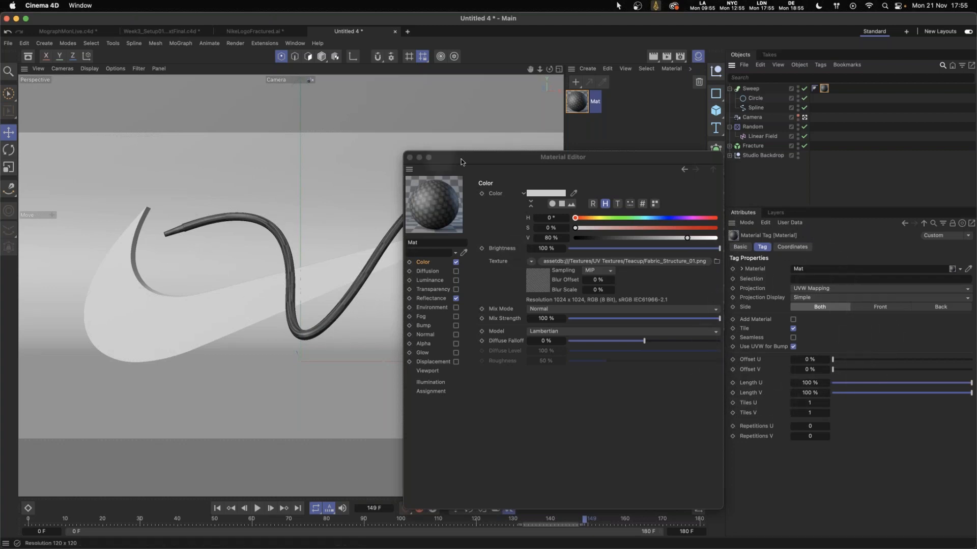
drag(476, 157, 511, 148)
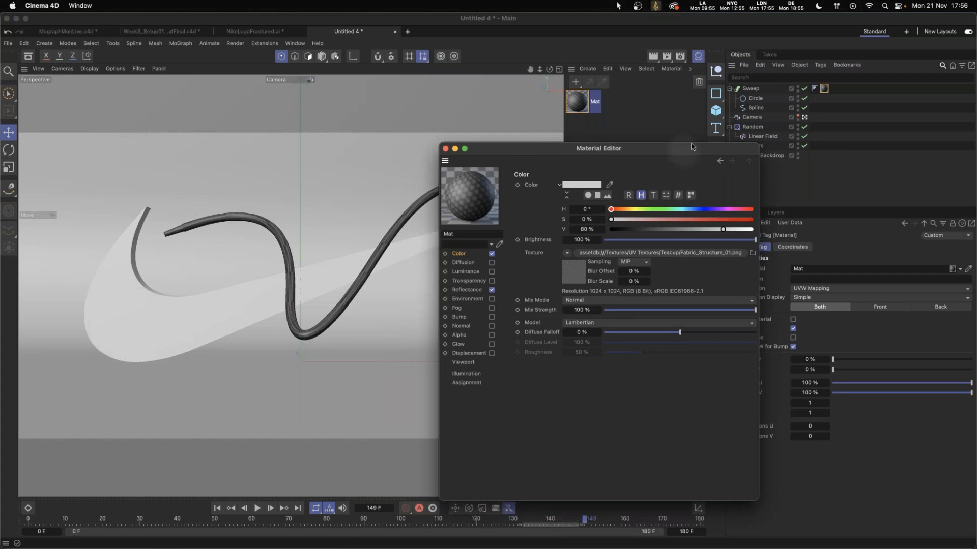
drag(691, 149, 637, 149)
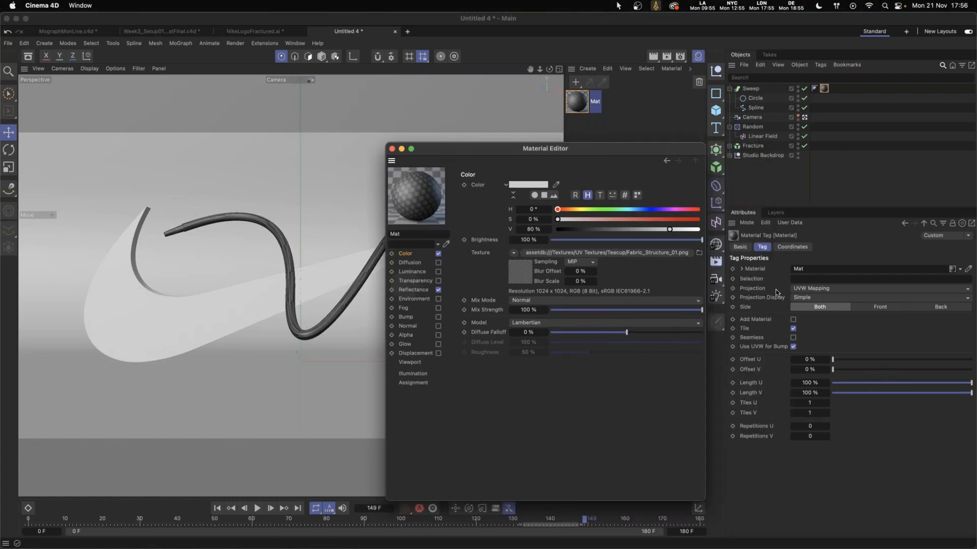
drag(971, 393, 829, 406)
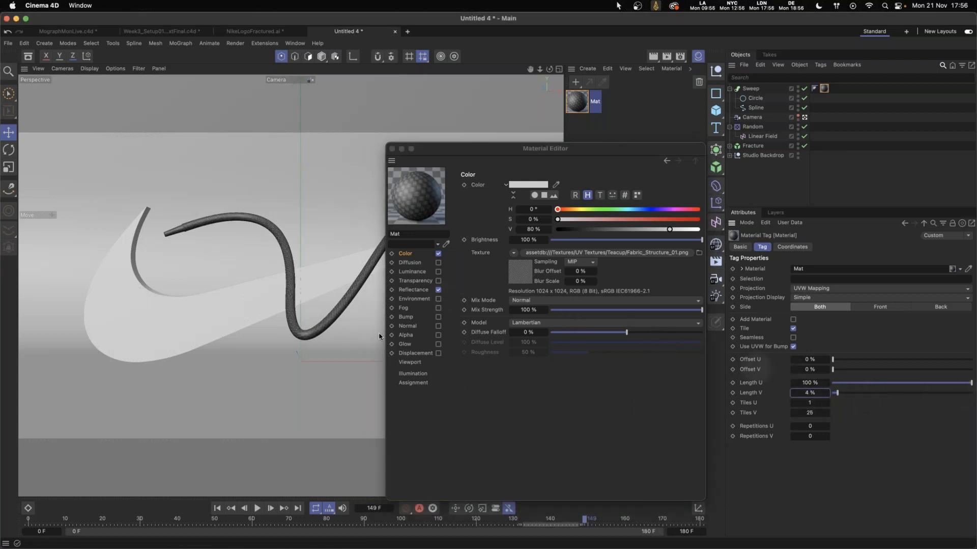
click(810, 382)
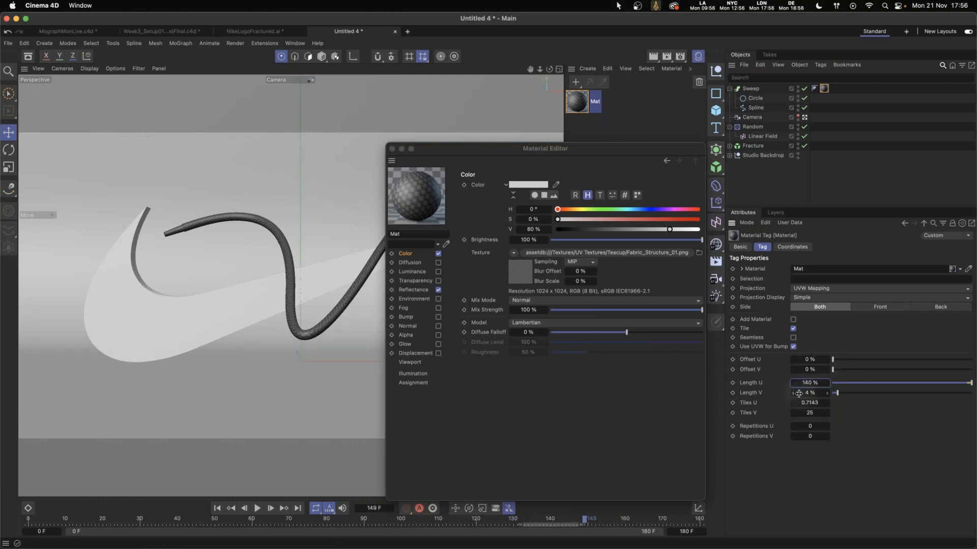
click(392, 149)
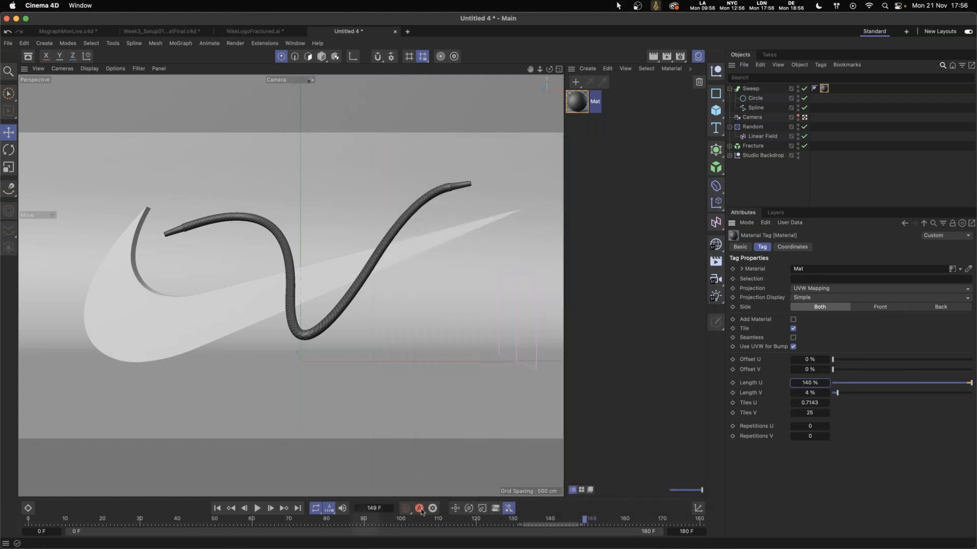
Set the Sweep's start growth to 0% and end growth to 48%, and its material tag's Length V to 3%.
click(751, 89)
drag(940, 315, 814, 304)
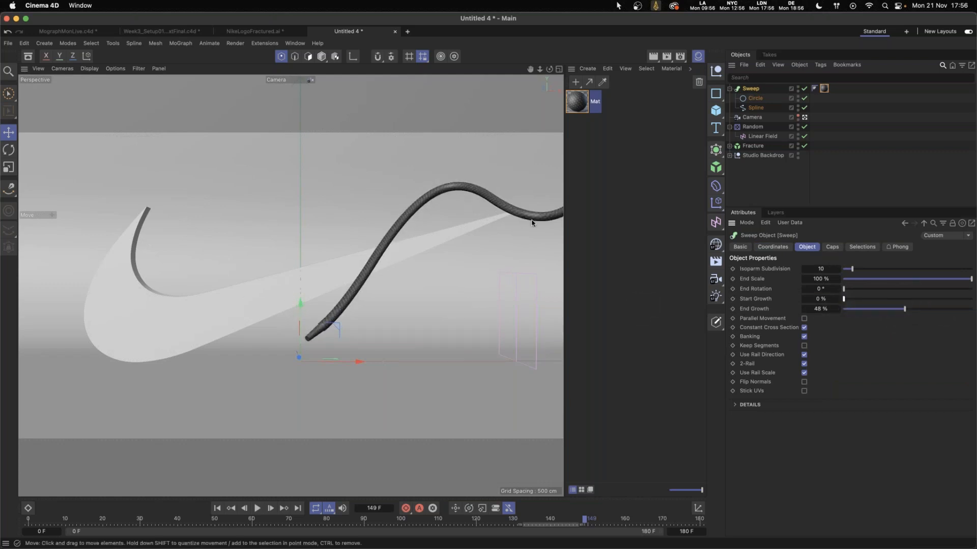
click(824, 90)
double_click(816, 393)
text(3)
key(Return)
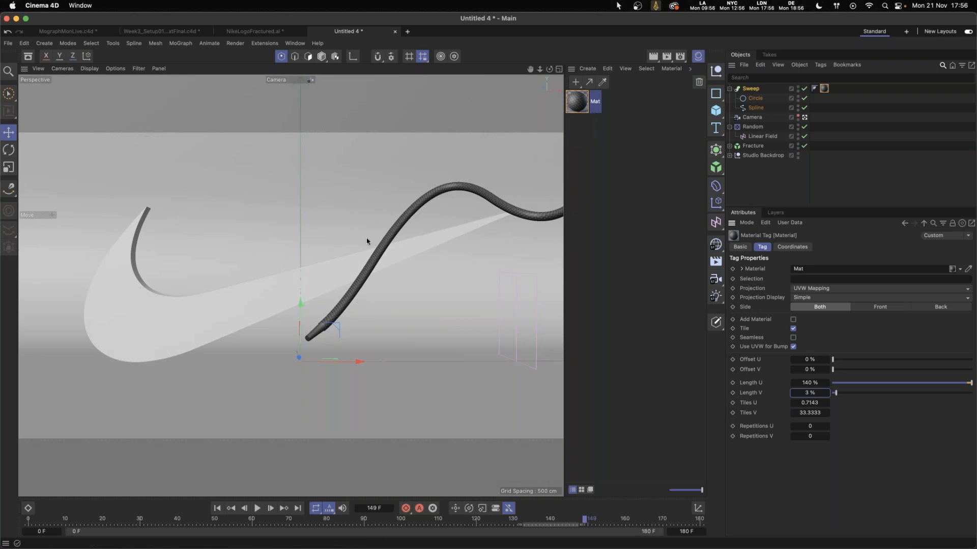
Wrap the material's Color texture in a Colorizer shader and open the shader's properties.
double_click(578, 101)
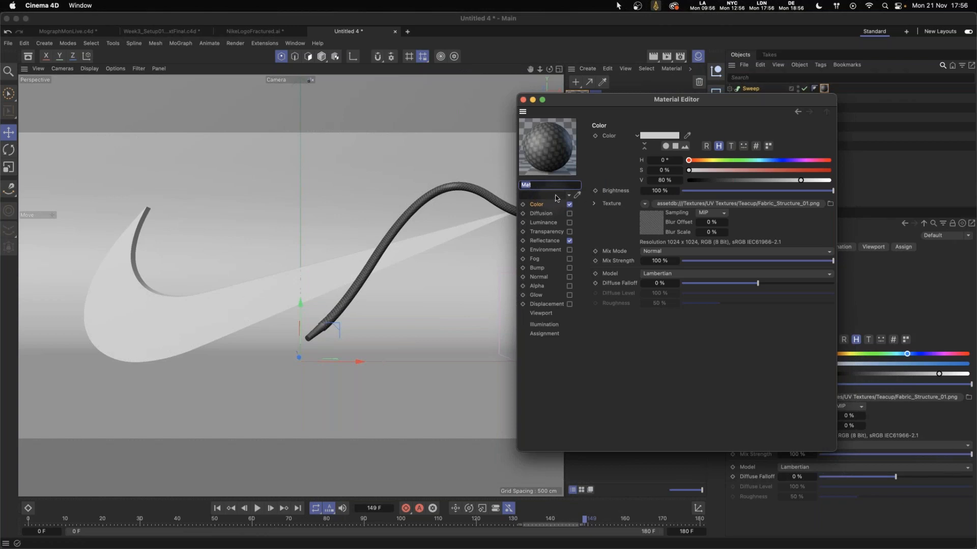
click(535, 206)
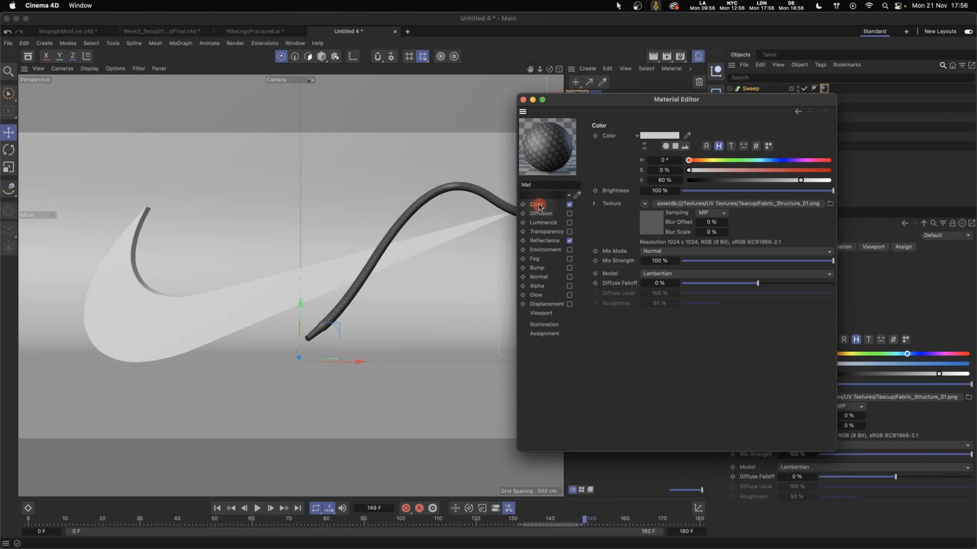
click(645, 204)
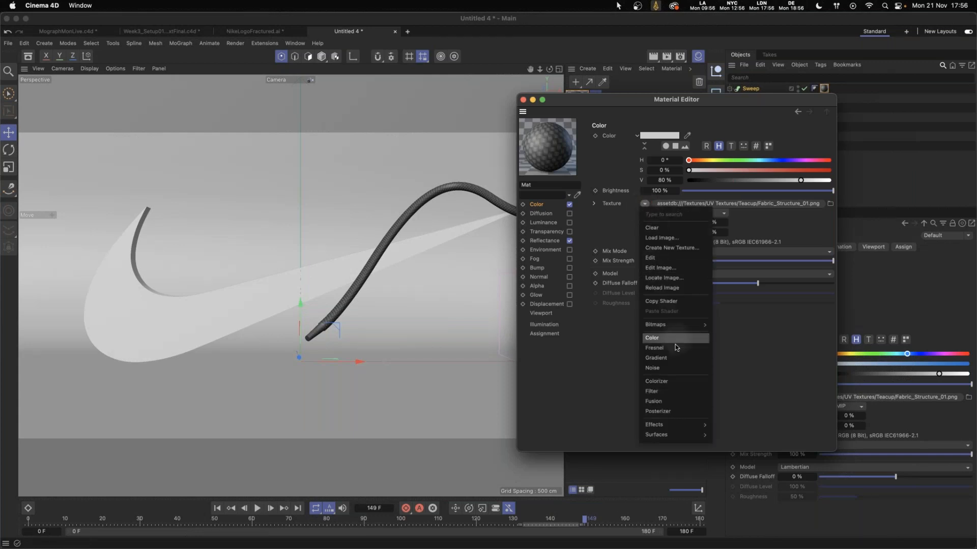
click(670, 384)
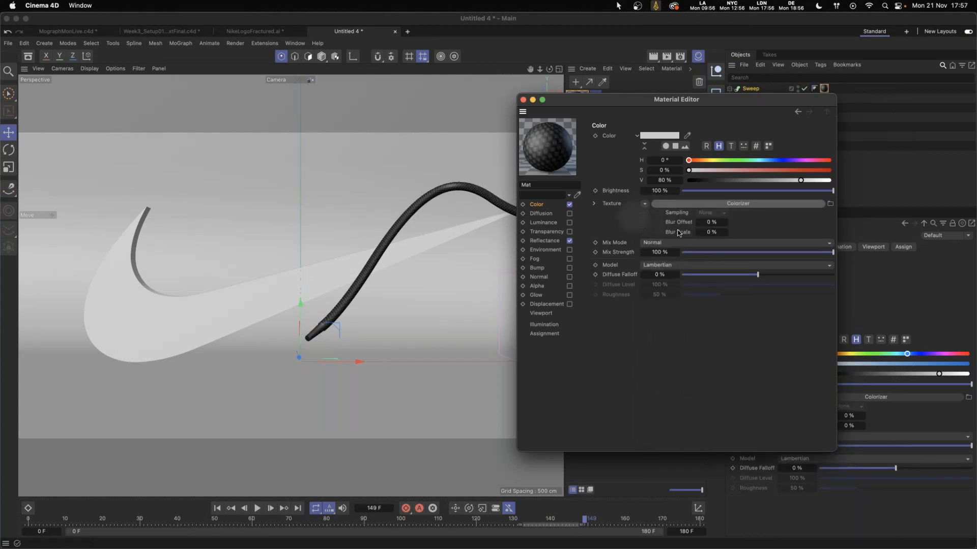
click(638, 219)
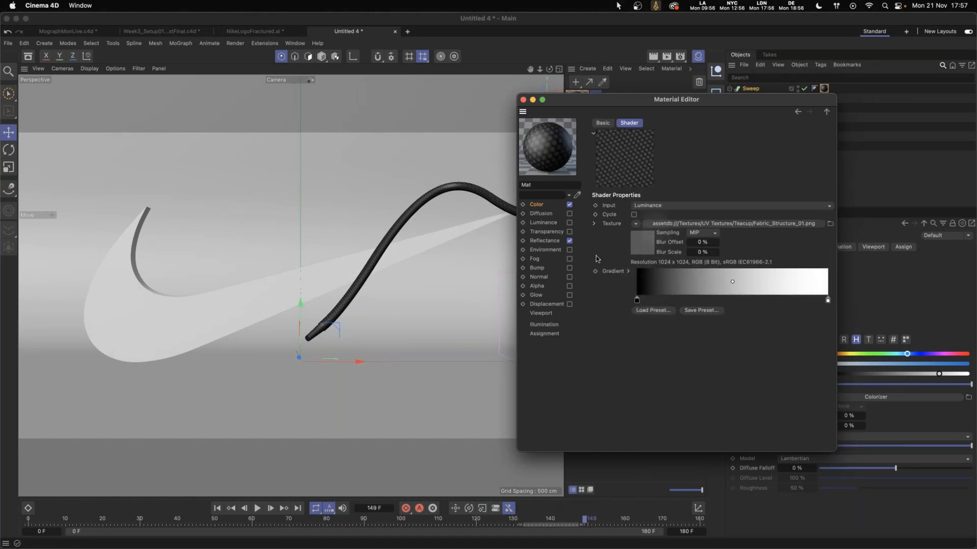
Change the white end knot of the Colorizer gradient to a bright blue.
drag(722, 100, 663, 99)
double_click(769, 300)
drag(714, 320, 800, 320)
drag(714, 331, 820, 332)
click(786, 356)
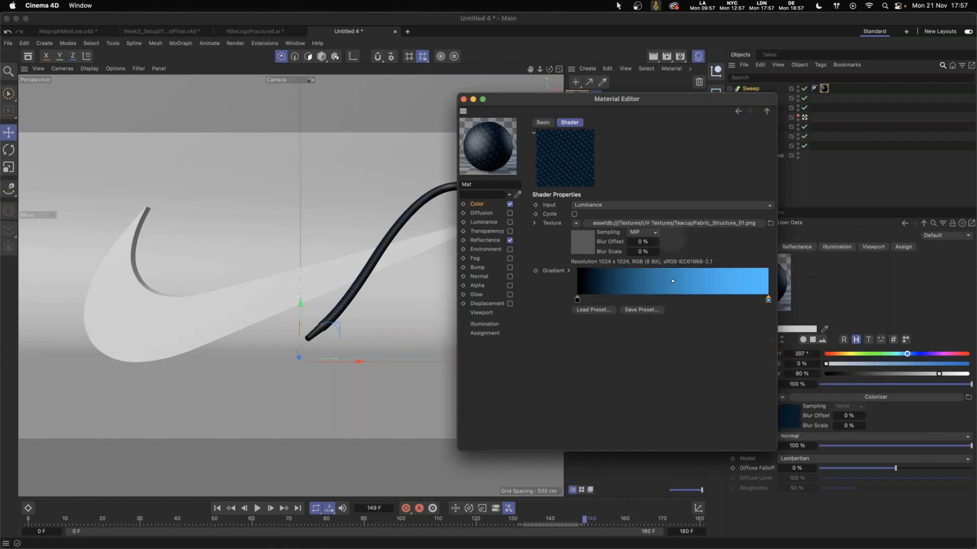
Shift the blue knot of the Colorizer gradient to about a third of its length and close the Material Editor.
mouse_move(582, 301)
mouse_down()
mouse_move(763, 302)
mouse_move(643, 301)
mouse_up()
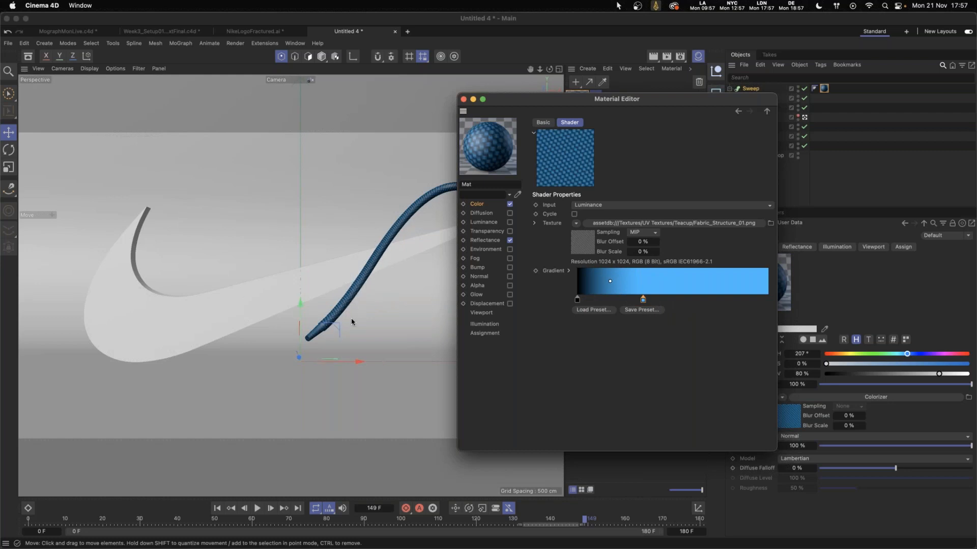
click(463, 98)
Set the radius of the Sweep's Circle profile to 6 cm.
click(754, 98)
double_click(810, 287)
text(6)
key(Return)
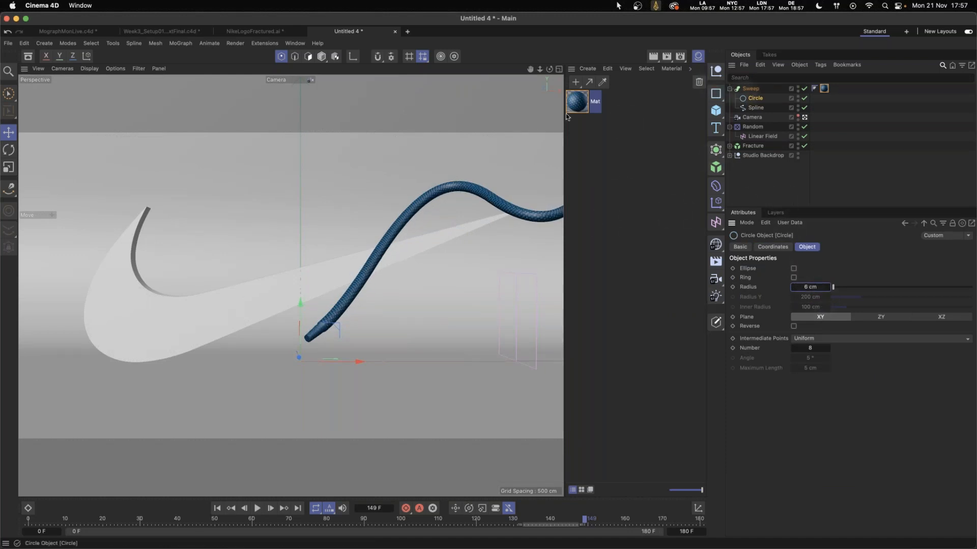
Enable Bump on the fabric material with the Fabric_Structure_01.png texture from the Asset Browser at 50% strength, and close both windows.
click(577, 101)
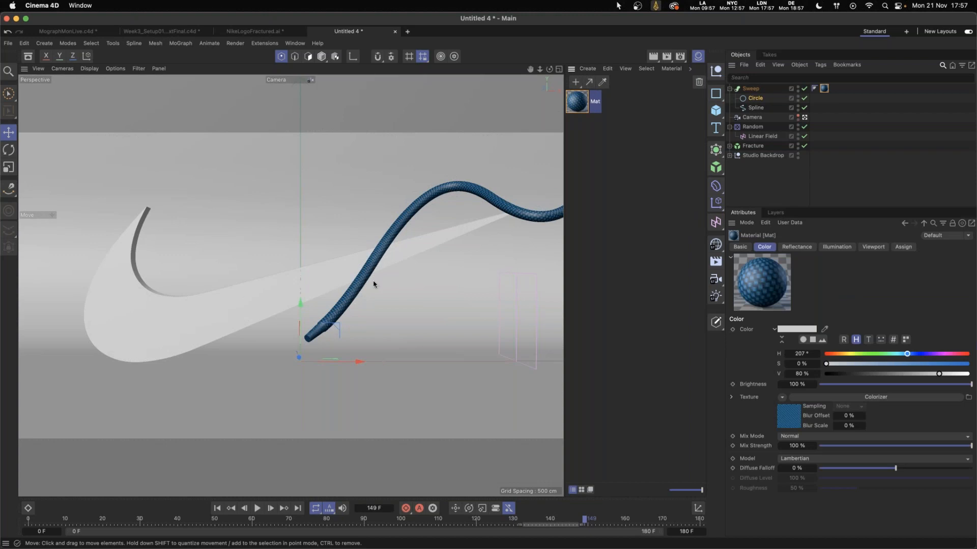
double_click(580, 102)
drag(603, 99, 463, 105)
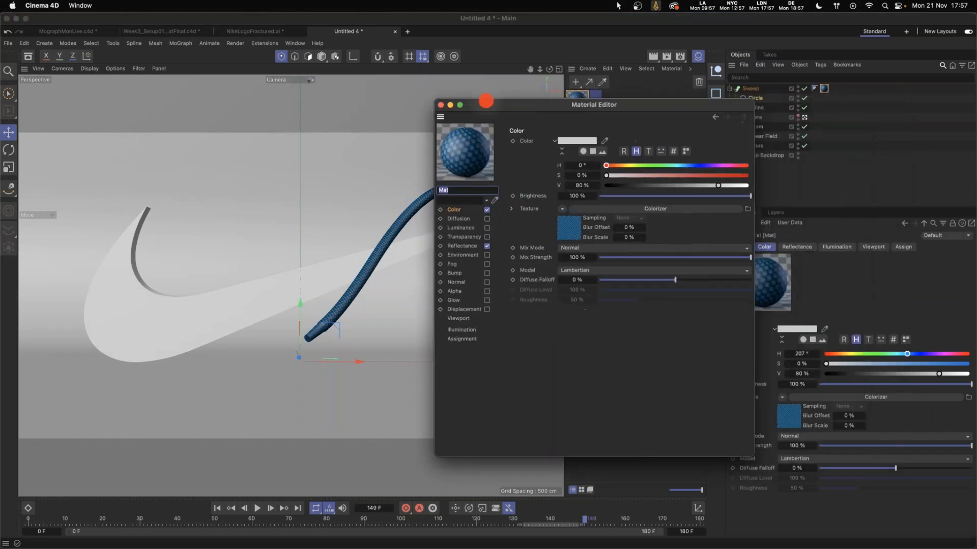
click(28, 57)
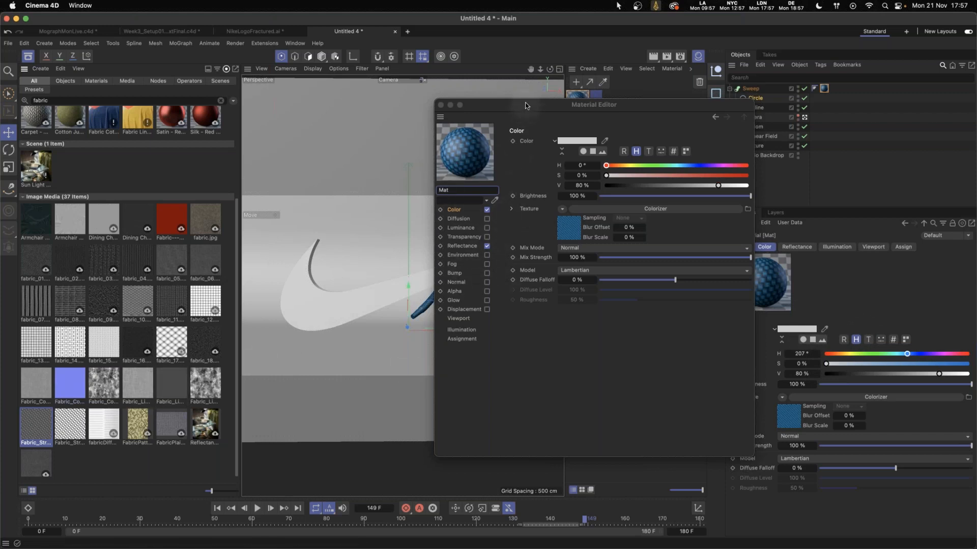
drag(526, 105, 599, 117)
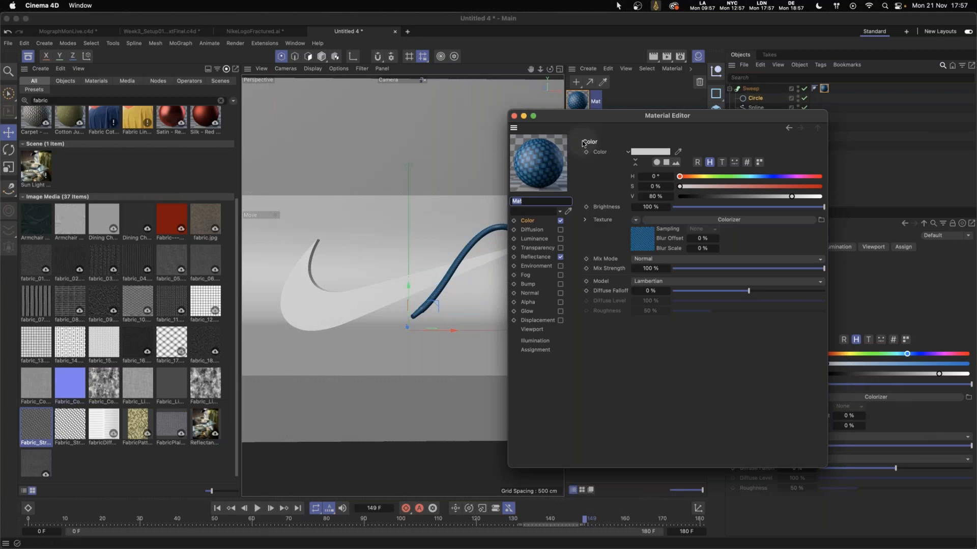
click(529, 284)
click(560, 284)
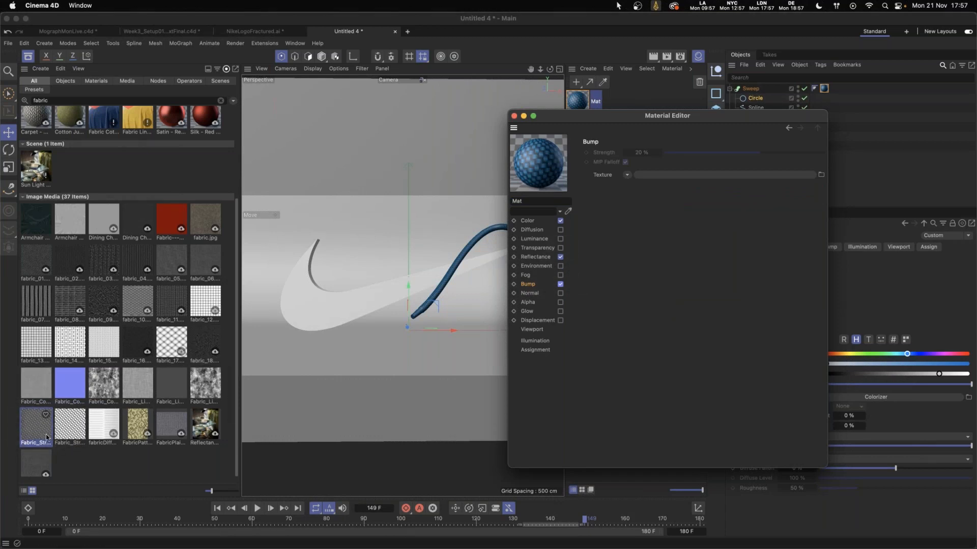
drag(30, 434, 669, 181)
drag(761, 152, 784, 152)
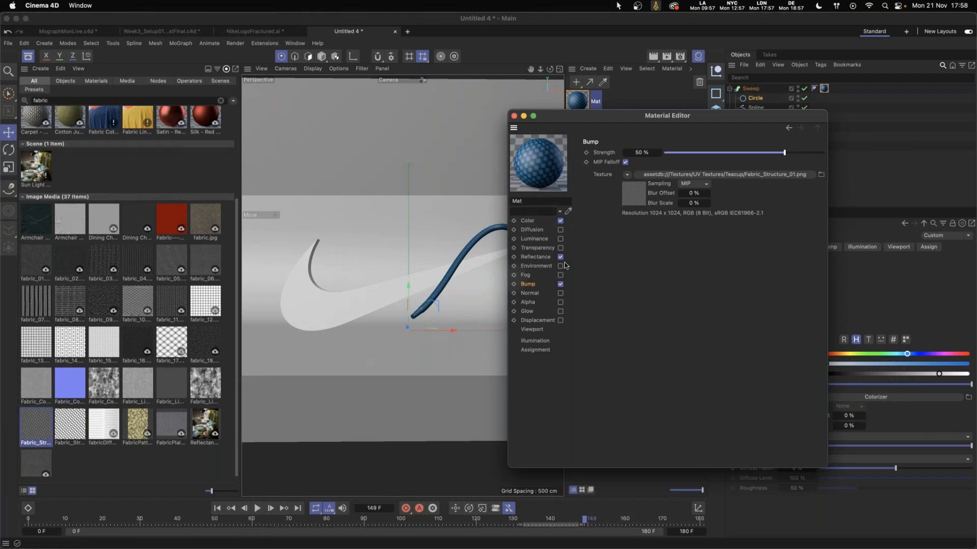
click(514, 116)
click(28, 57)
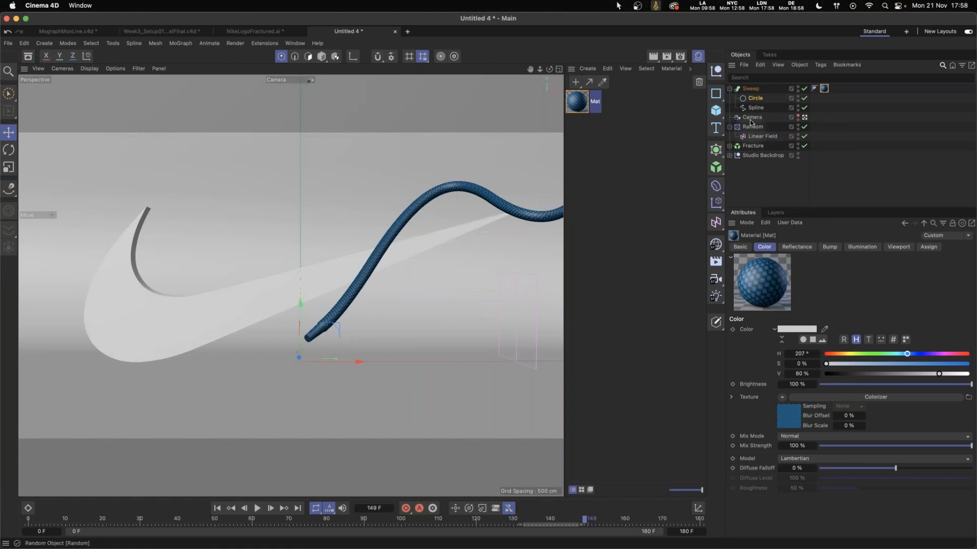
Check the Sweep's polygon selections, create a plain blue material with 100% saturation, and assign it to the Sweep ahead of the fabric material.
click(750, 89)
click(862, 246)
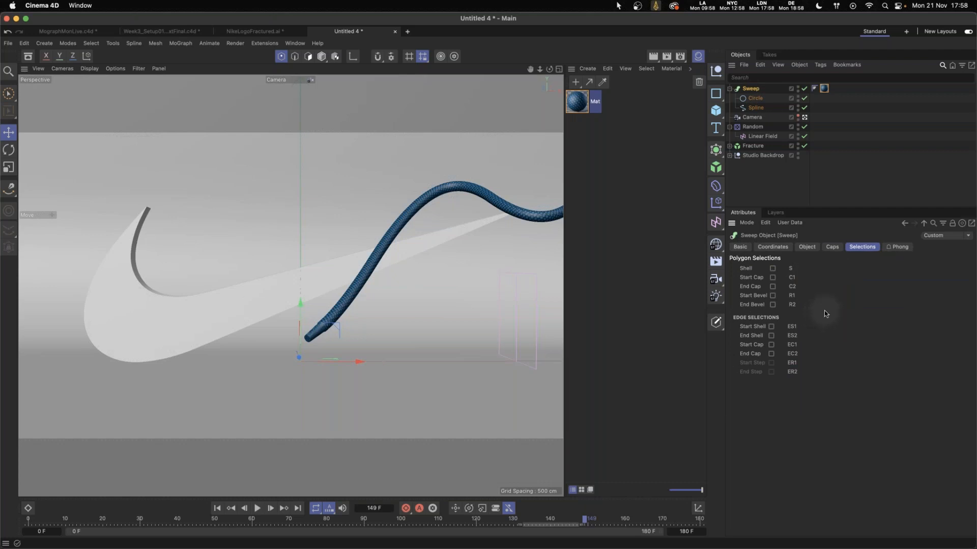
double_click(628, 124)
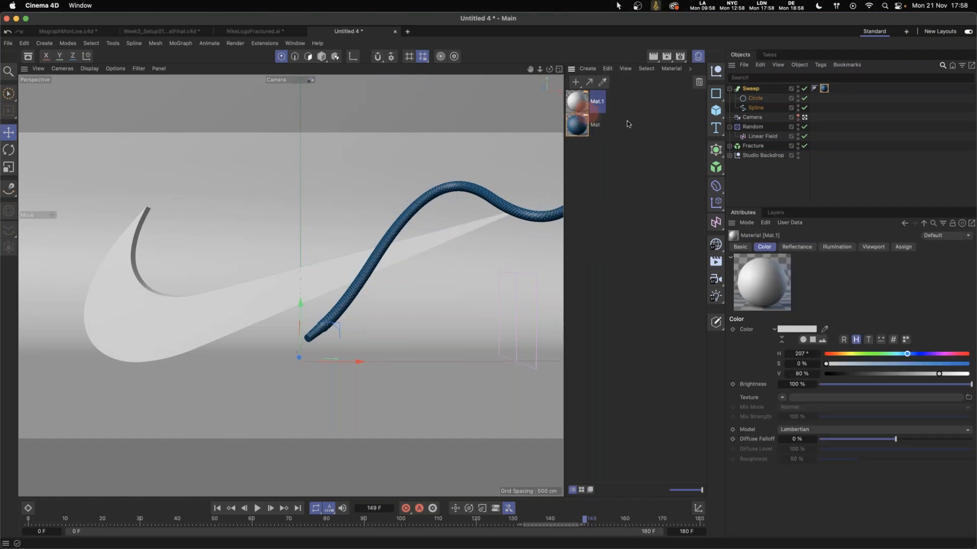
drag(935, 365, 970, 364)
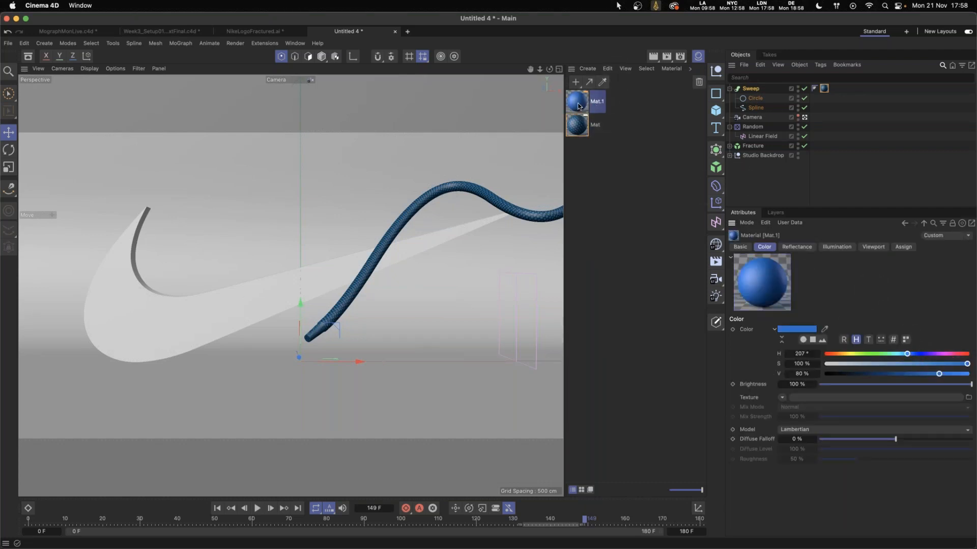
drag(580, 104, 822, 89)
Restrict the fabric material tag to selection S, and reduce the plain blue material's saturation to 65%.
click(834, 88)
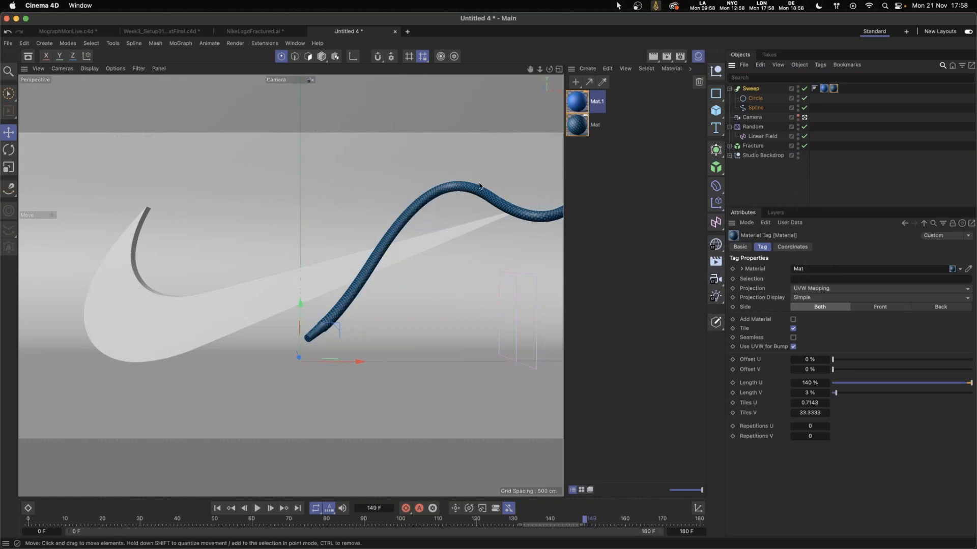
click(804, 279)
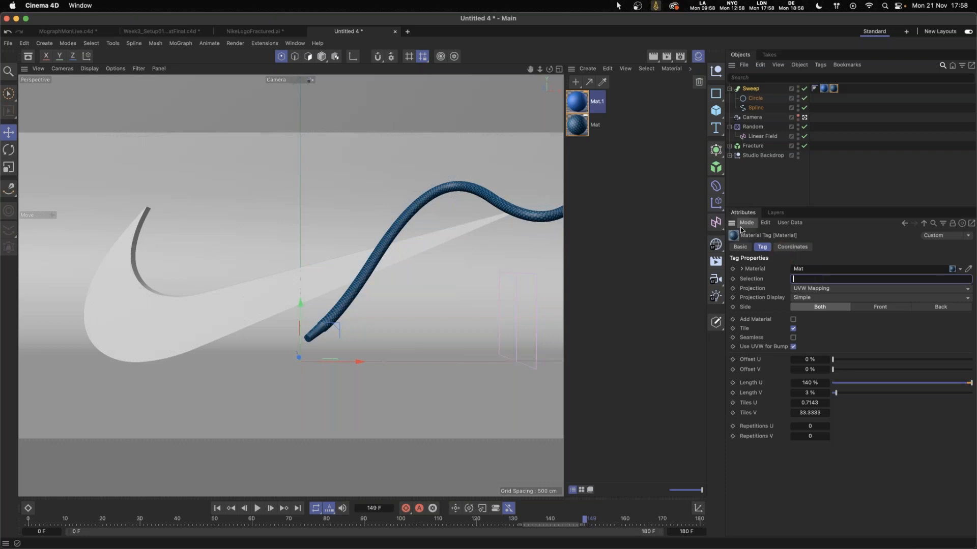
key(Tab)
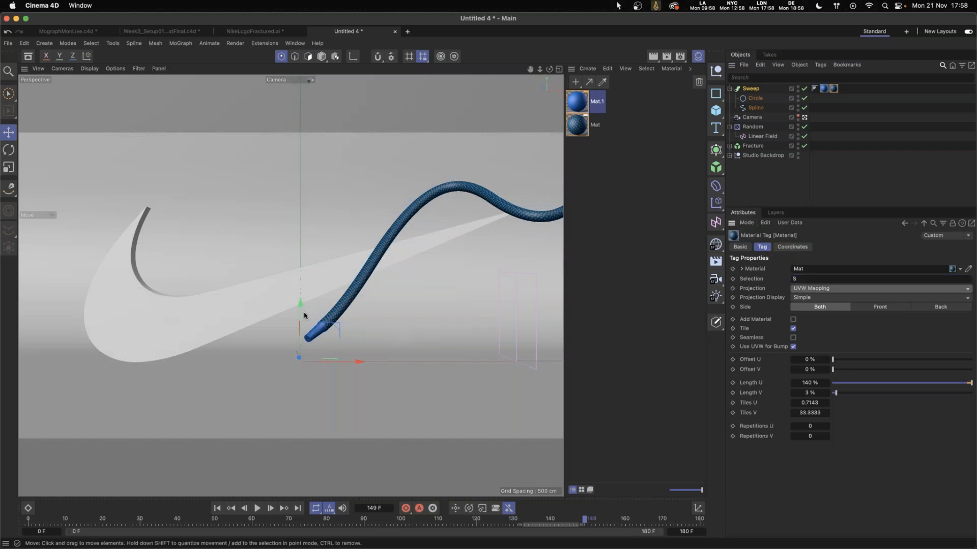
click(579, 103)
drag(954, 367, 918, 364)
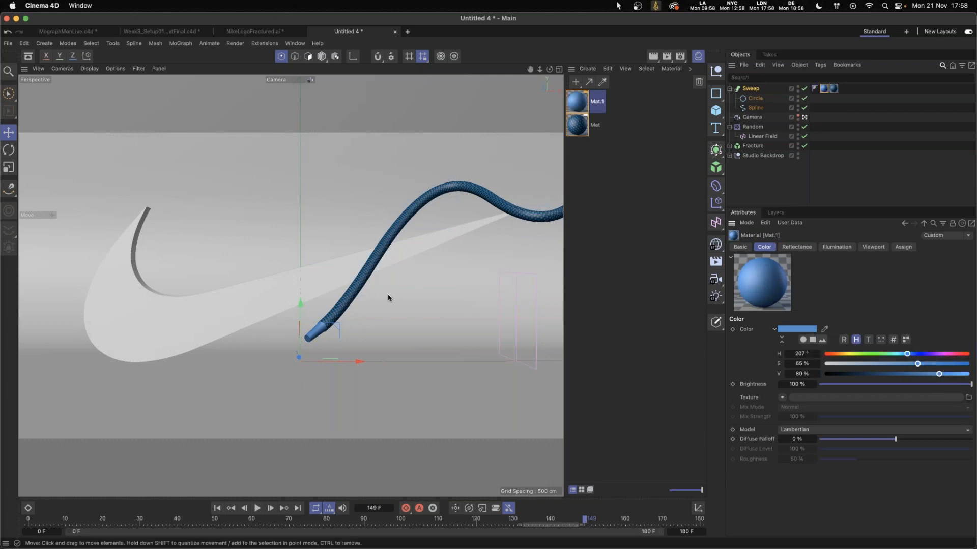
Set the Sweep's start growth to 22%.
click(751, 89)
click(807, 246)
drag(856, 299, 871, 298)
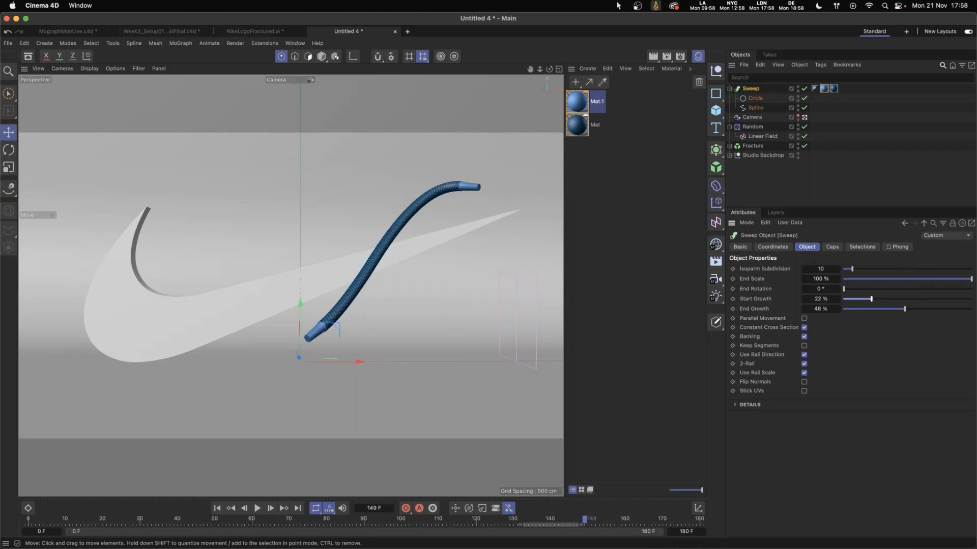
Examine the lace and its plain tip in the NikeSwoosh.mp4 reference video, and move the player out of the way.
drag(976, 173, 640, 108)
drag(533, 404, 560, 403)
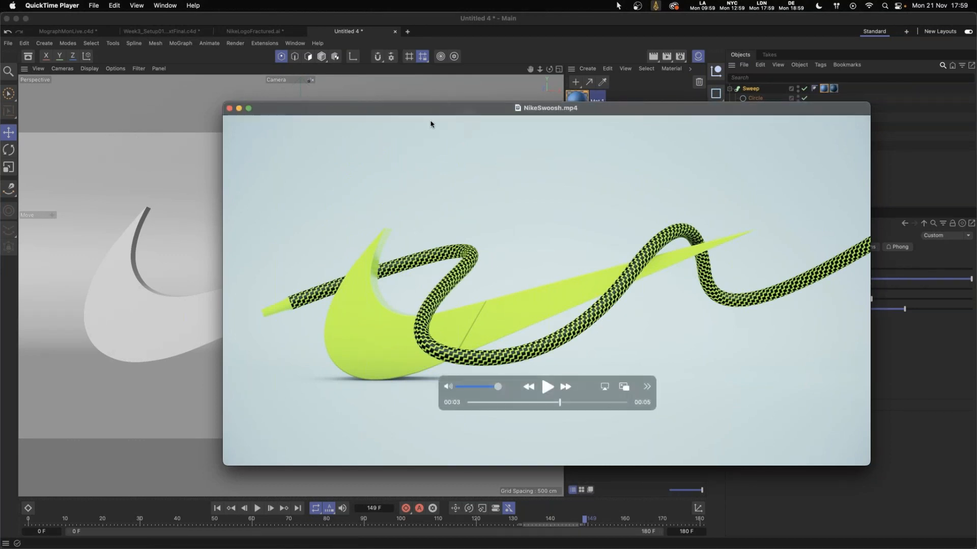
drag(274, 108, 976, 152)
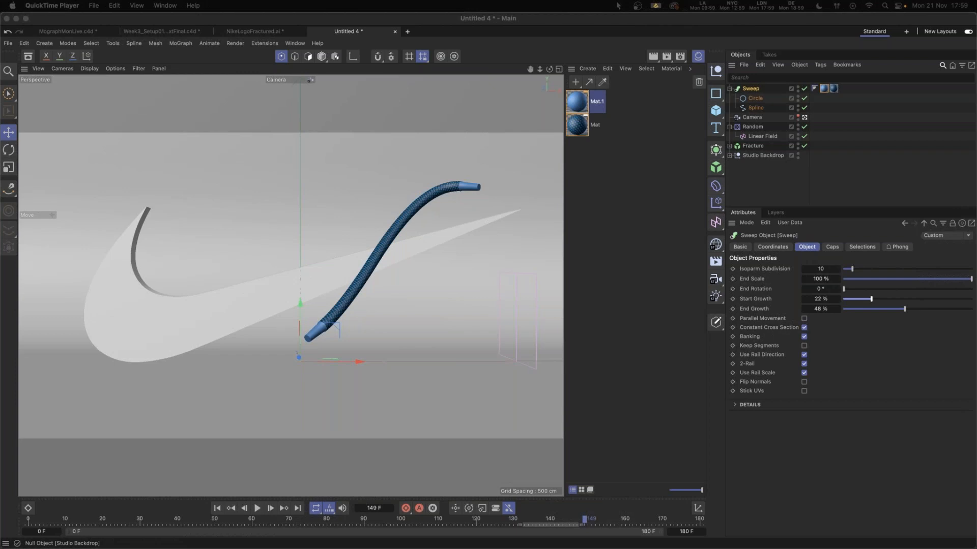
Start a new project with the material manager hidden and add a Plane primitive.
click(408, 34)
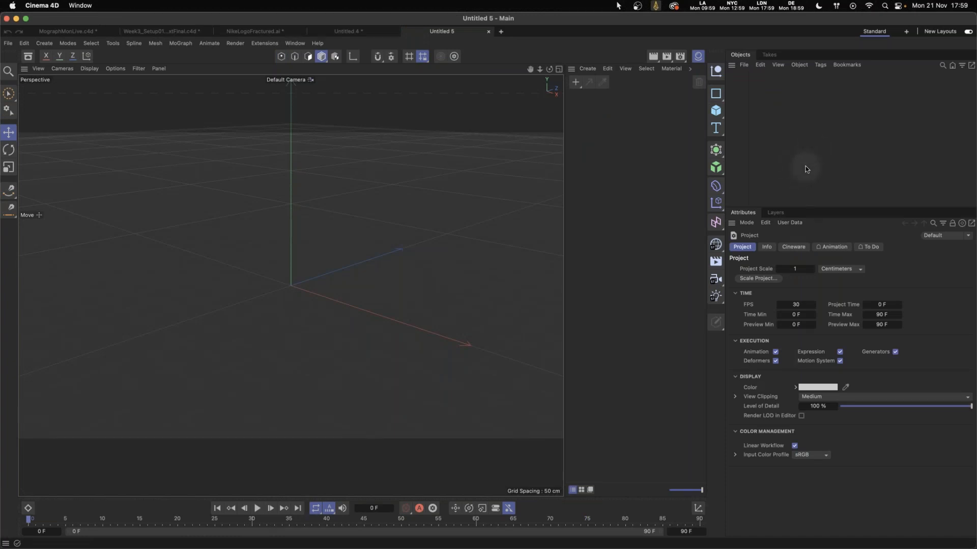
click(698, 55)
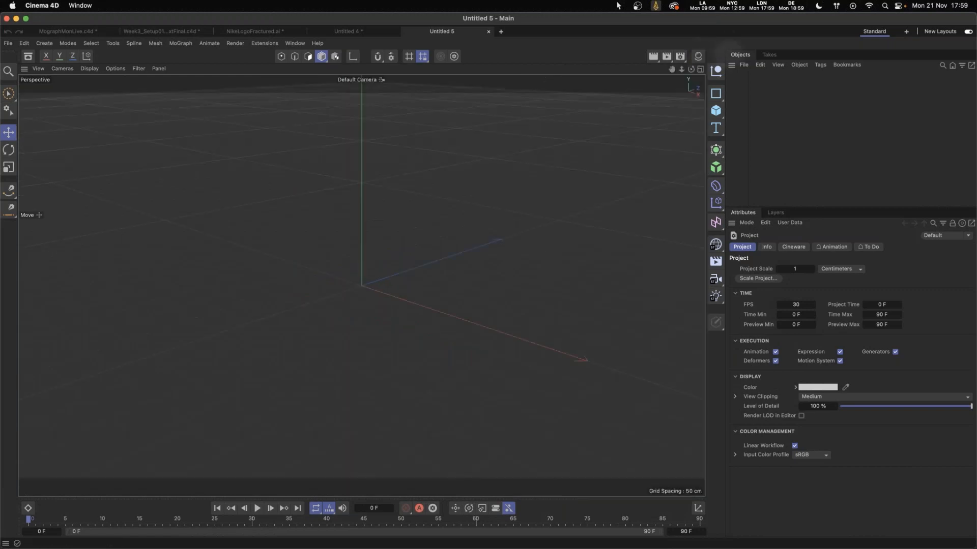
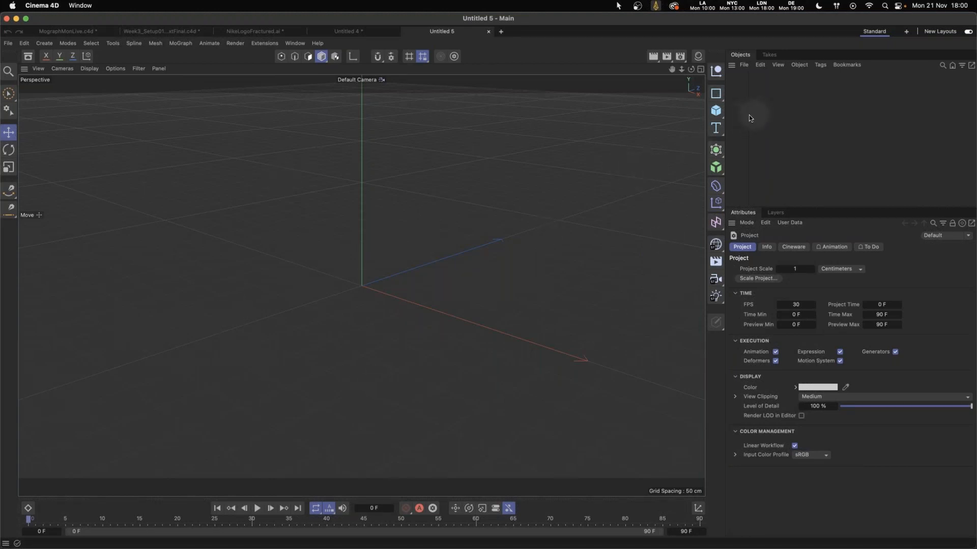
drag(716, 111, 753, 143)
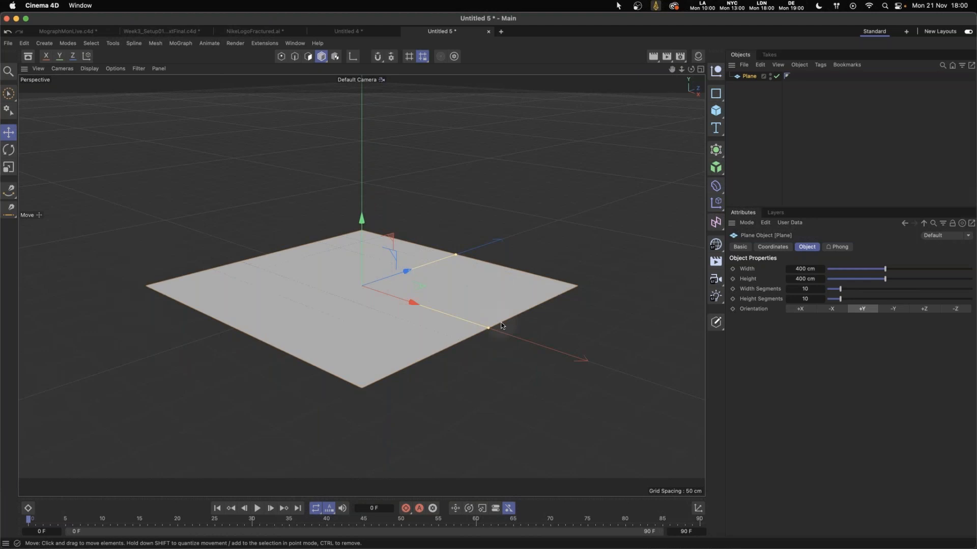
alt+drag(365, 316, 350, 361)
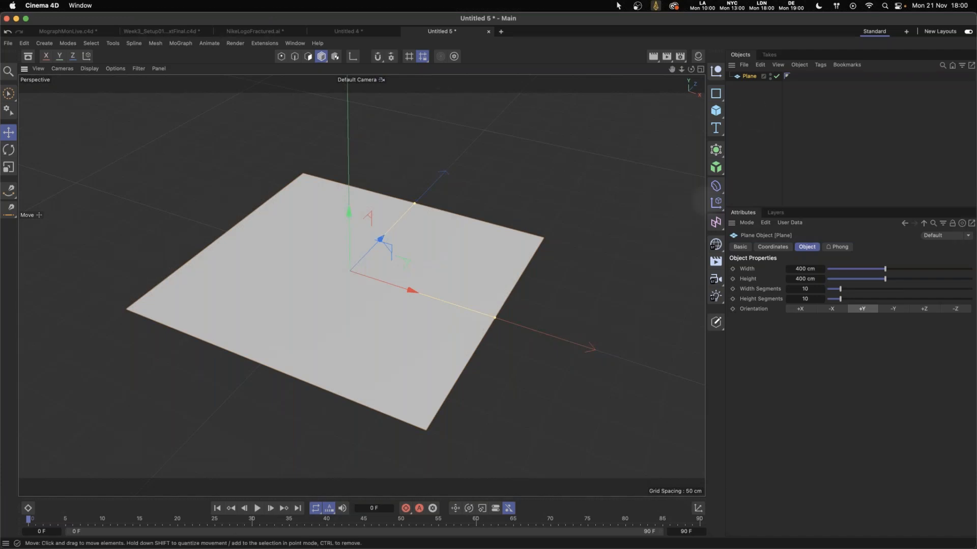
Add a Random effector and make it a child of the Plane.
drag(717, 204, 743, 203)
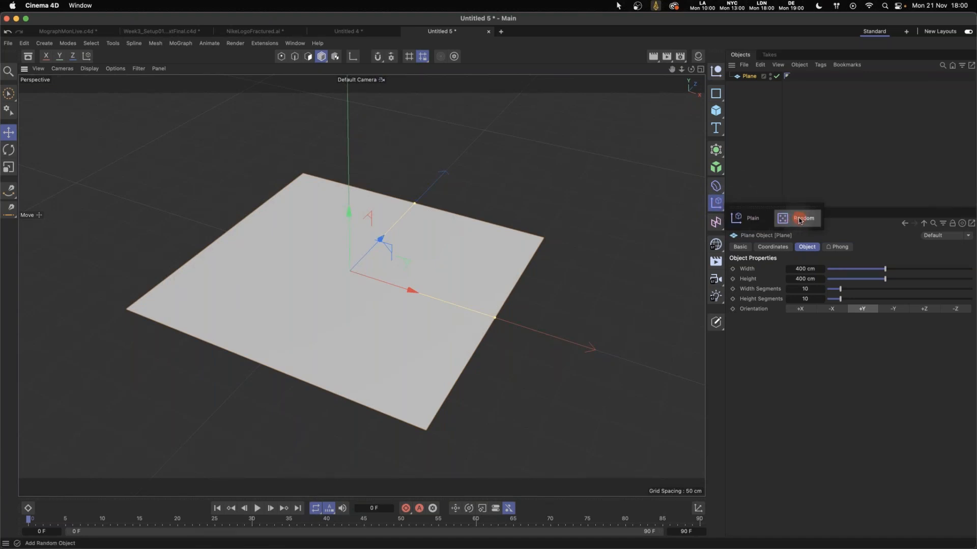
click(800, 219)
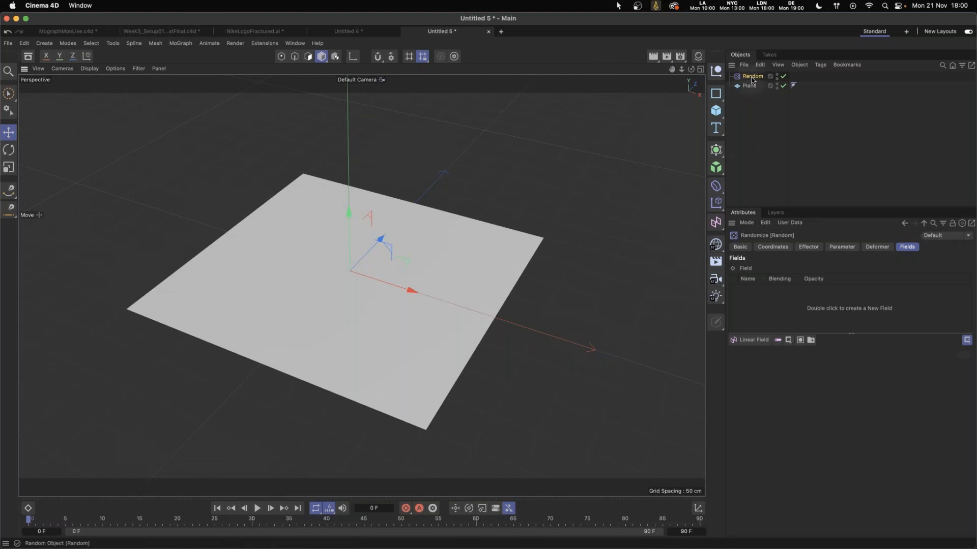
drag(751, 88, 752, 85)
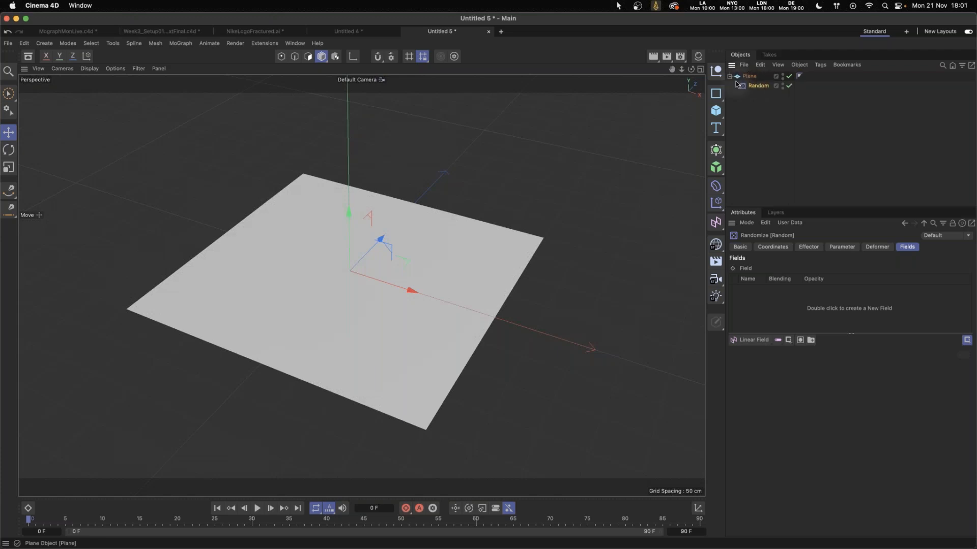
Switch the object list to Large Icons.
click(776, 91)
click(799, 65)
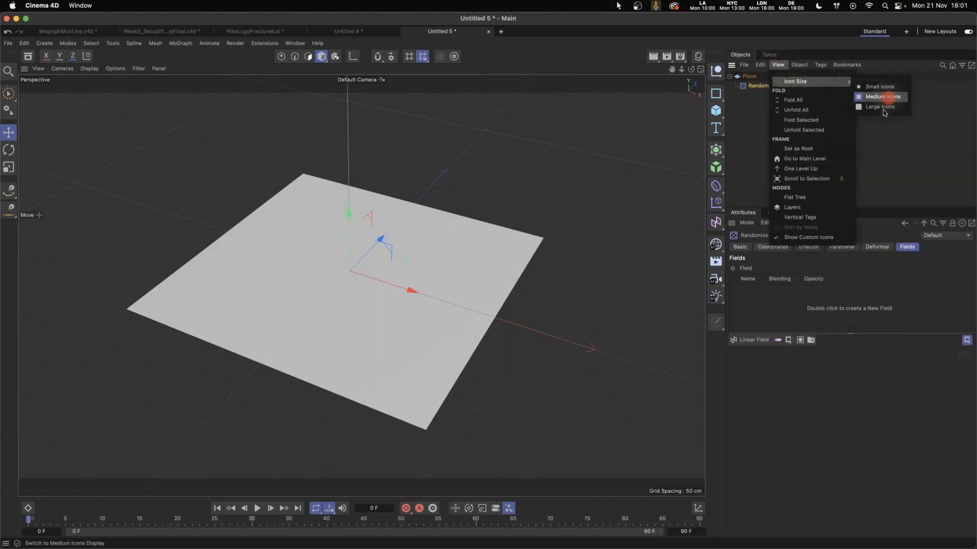
click(884, 109)
Set the Random effector's deformation mode to Polygon and turn off the viewport's Effects display.
click(877, 247)
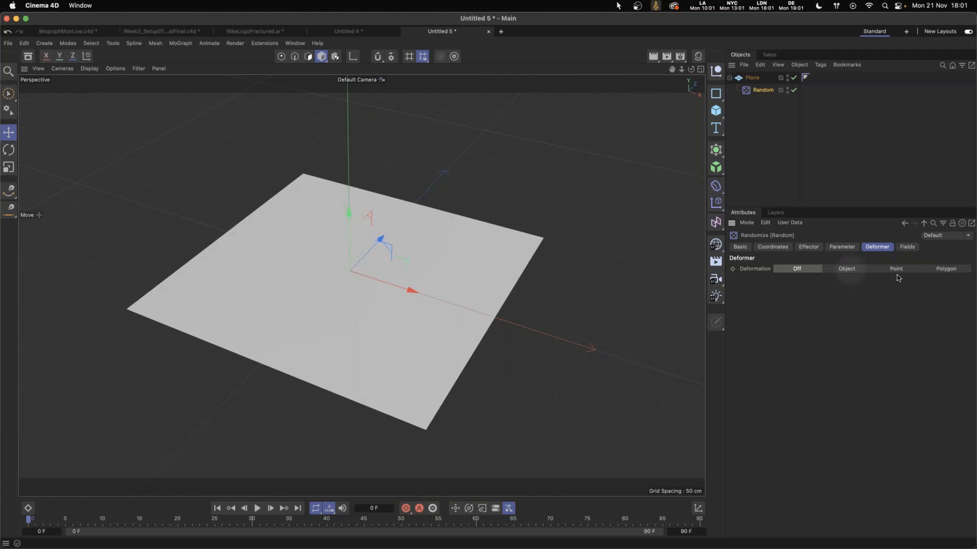
click(948, 268)
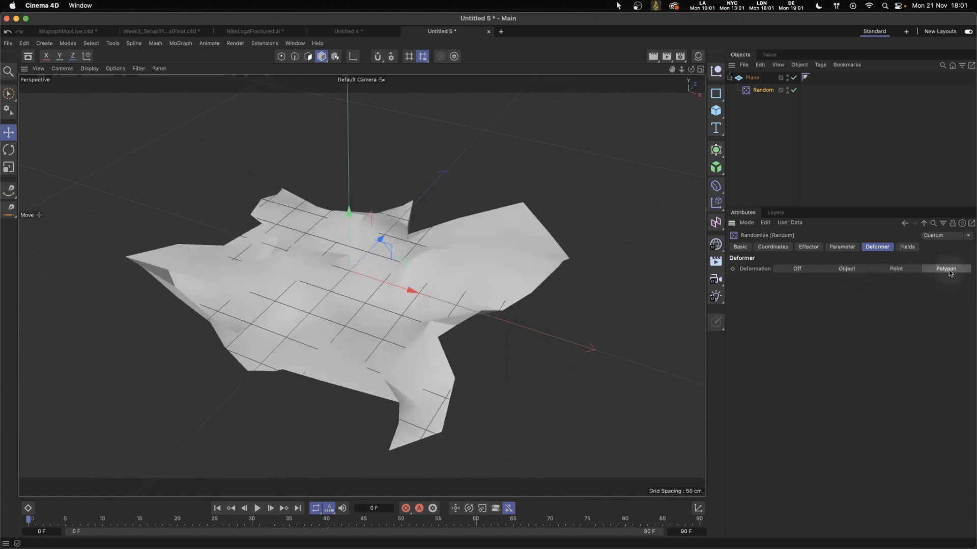
click(116, 68)
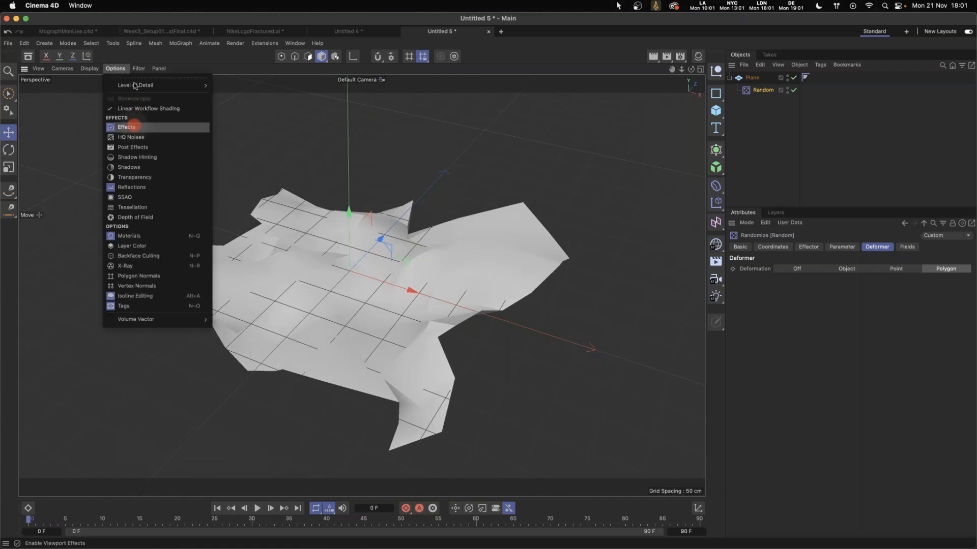
click(162, 126)
alt+drag(371, 297, 398, 291)
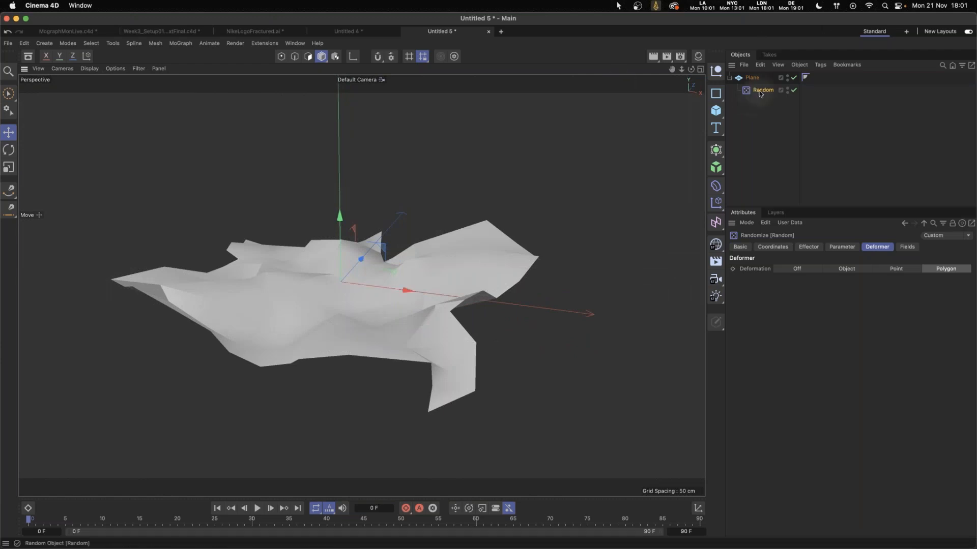
Check the Random effector's transform parameters, select the Plane, and display the viewport with Gouraud Shading (Lines).
click(842, 246)
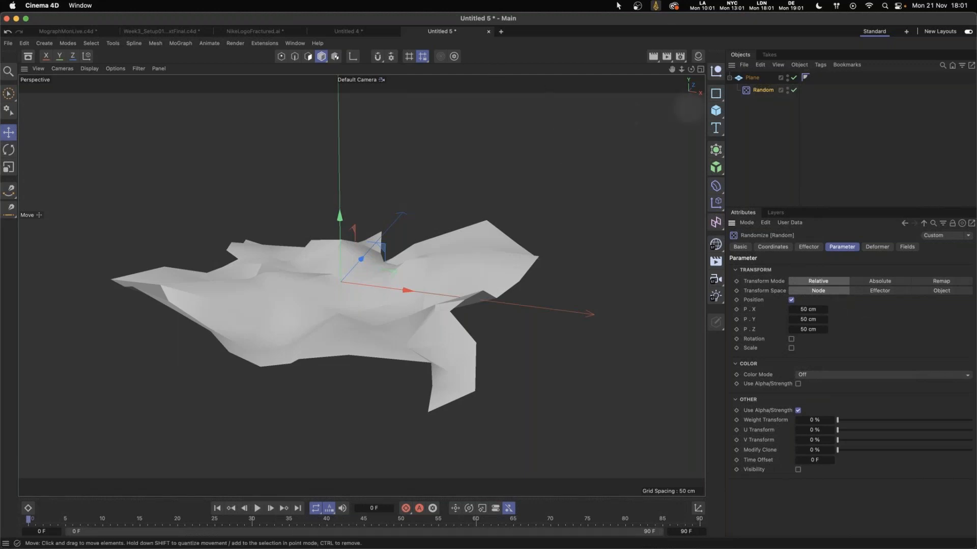
click(750, 78)
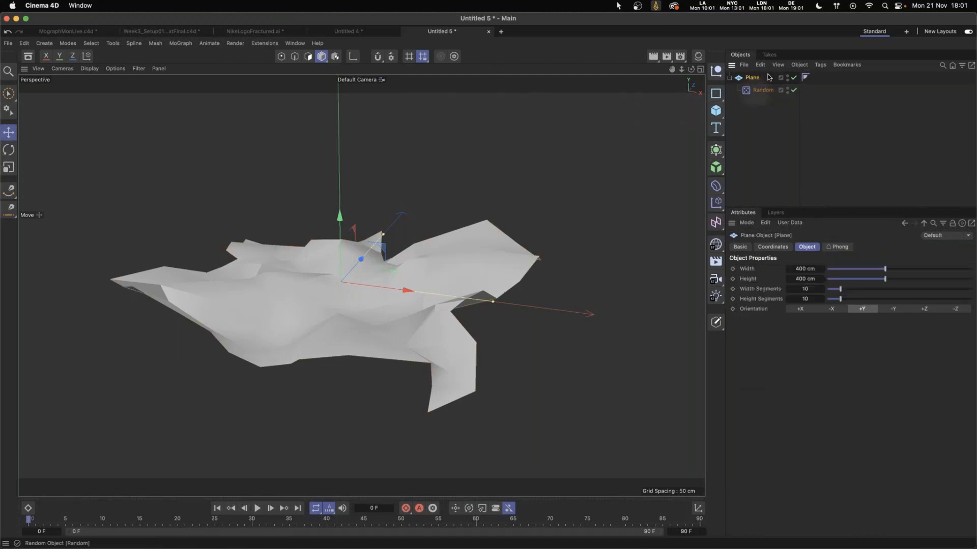
key(n)
key(b)
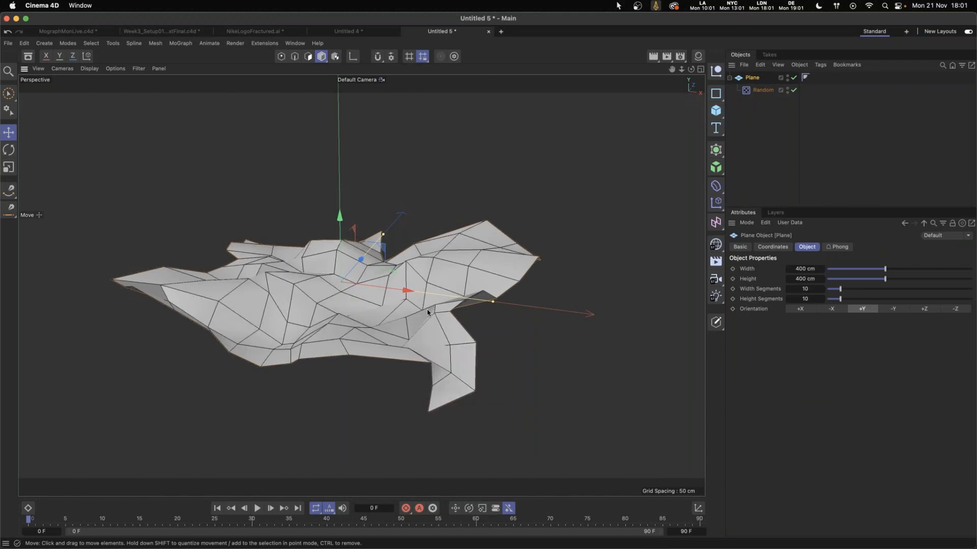
Set the Plane's width and height segments to 100 and display the viewport with Gouraud Shading without lines.
alt+drag(333, 297, 332, 358)
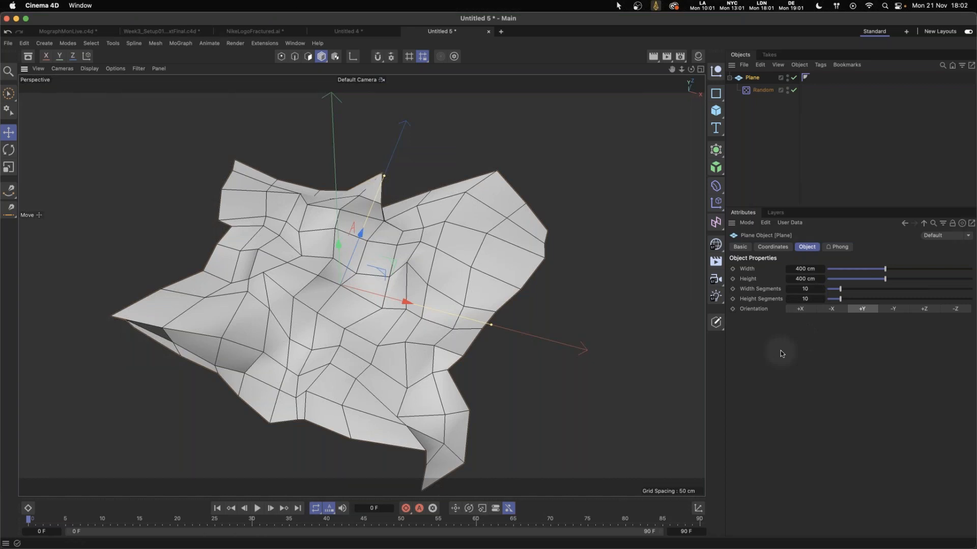
click(840, 289)
drag(902, 289, 919, 294)
drag(839, 299, 969, 299)
key(n)
key(a)
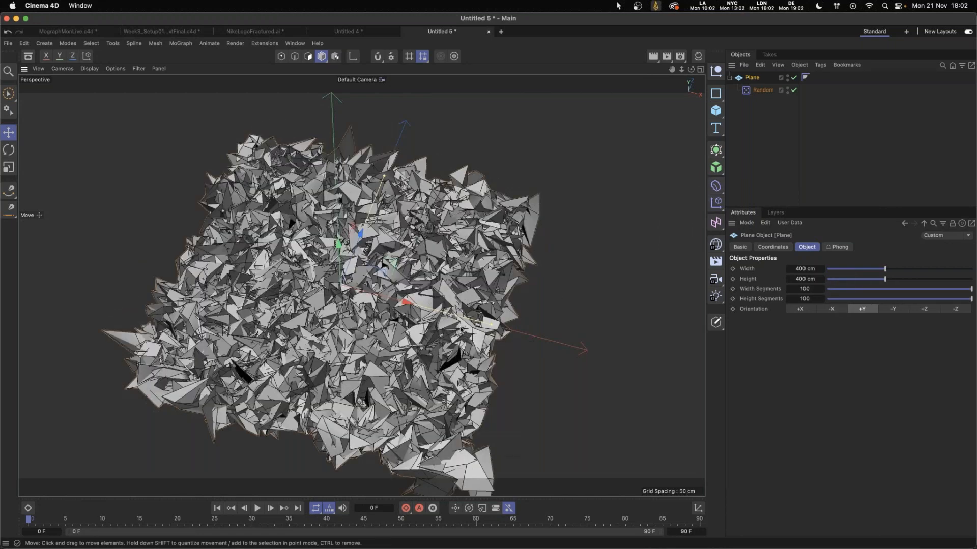
alt+drag(435, 351, 509, 265)
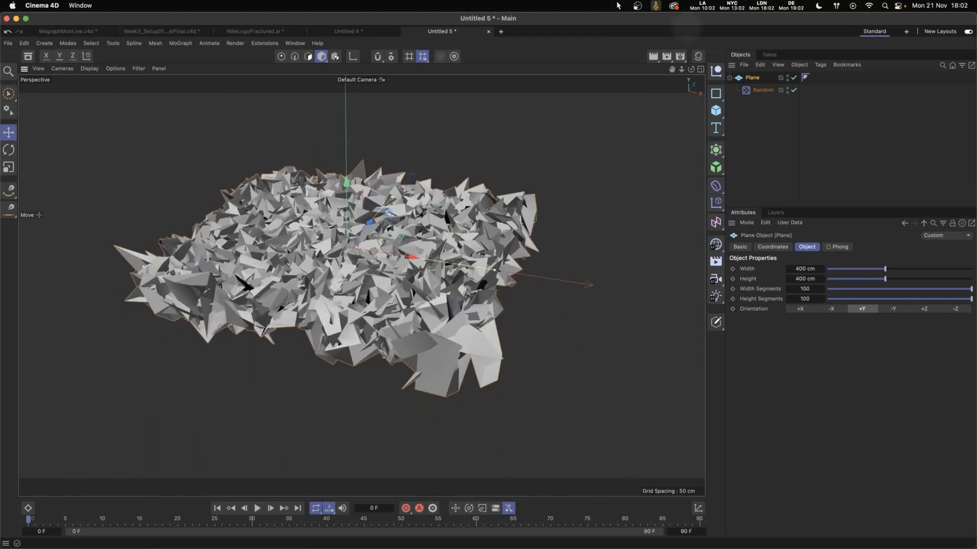
Set the Random effector's Random Mode to Noise.
click(763, 90)
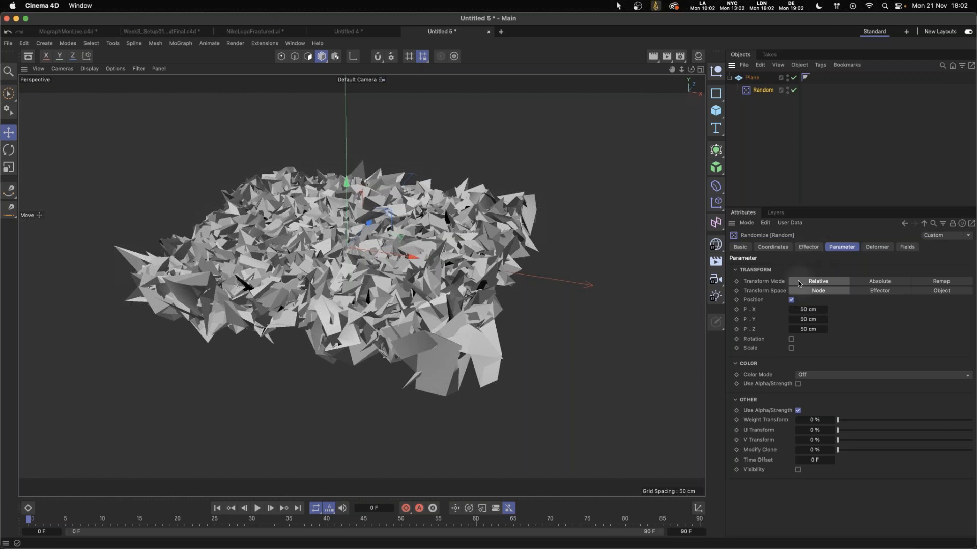
click(818, 247)
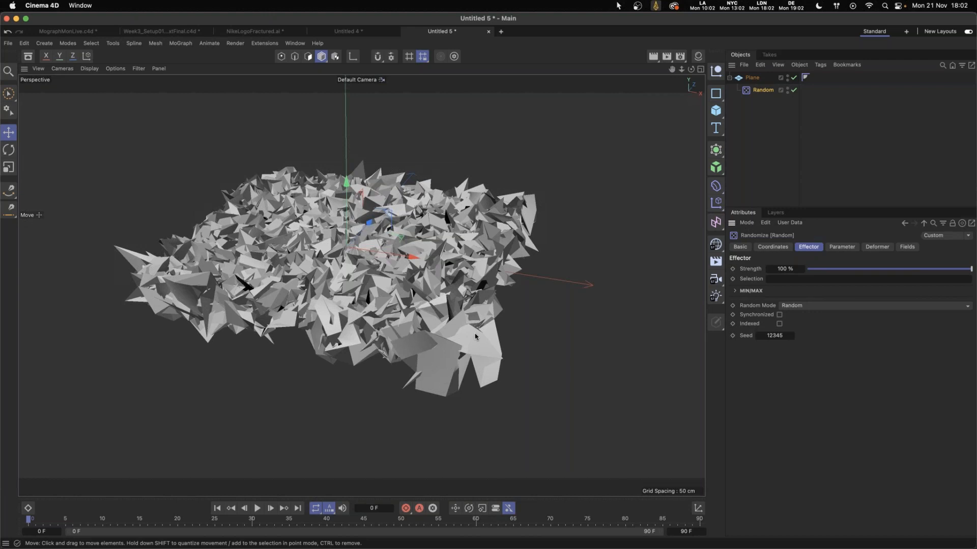
click(824, 305)
click(828, 348)
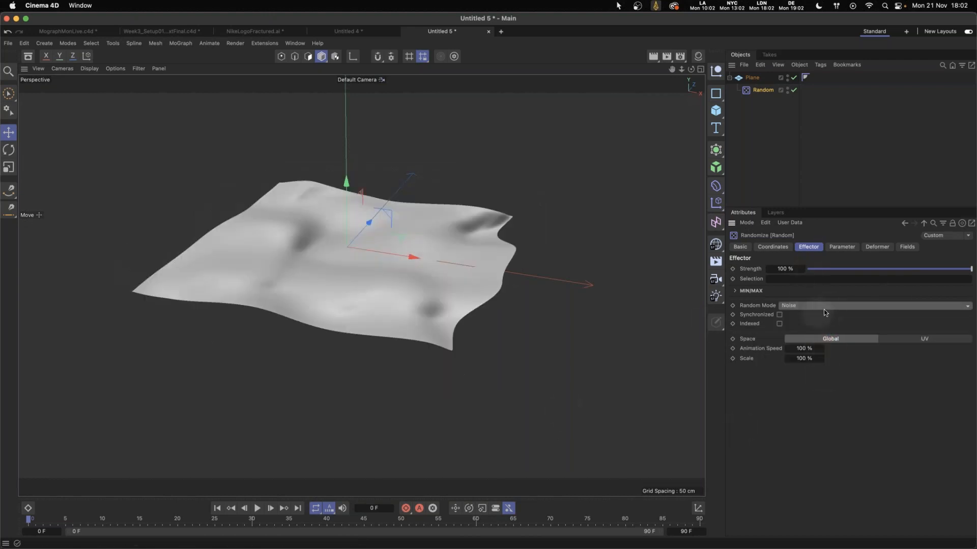
Extend the project timeline to 200 frames and play the animation.
double_click(701, 532)
text(200)
key(Return)
click(257, 509)
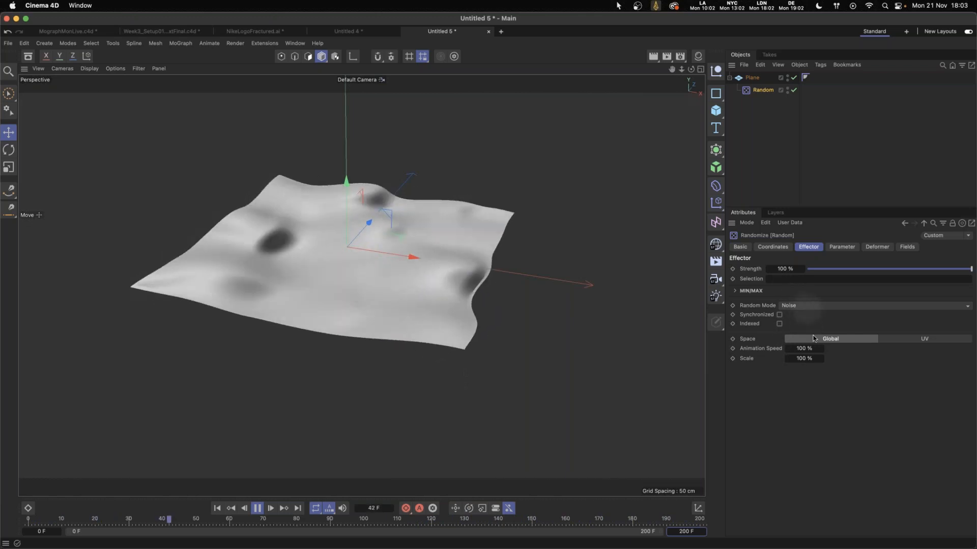
Change the Random effector's mode to Turbulence, with an animation speed of 5% and a scale of 200%.
click(808, 306)
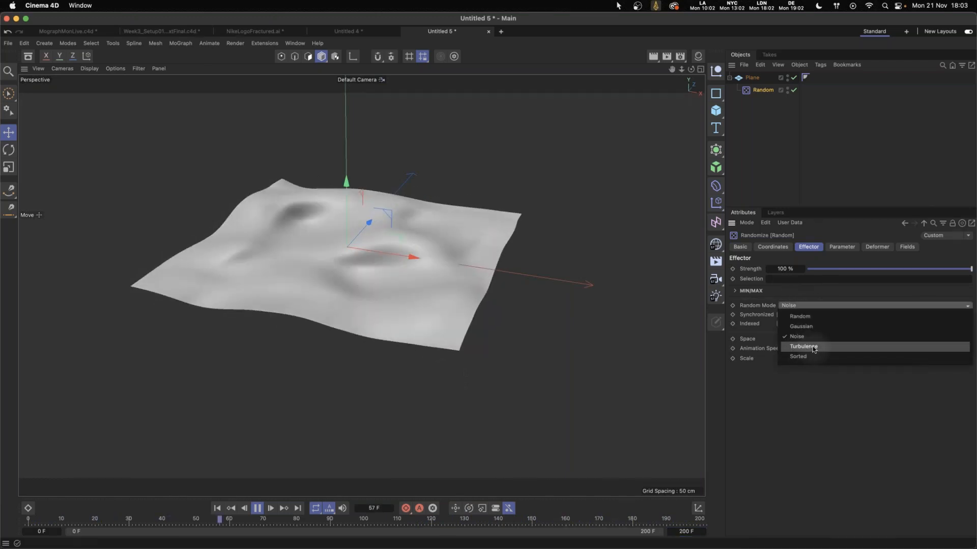
click(822, 351)
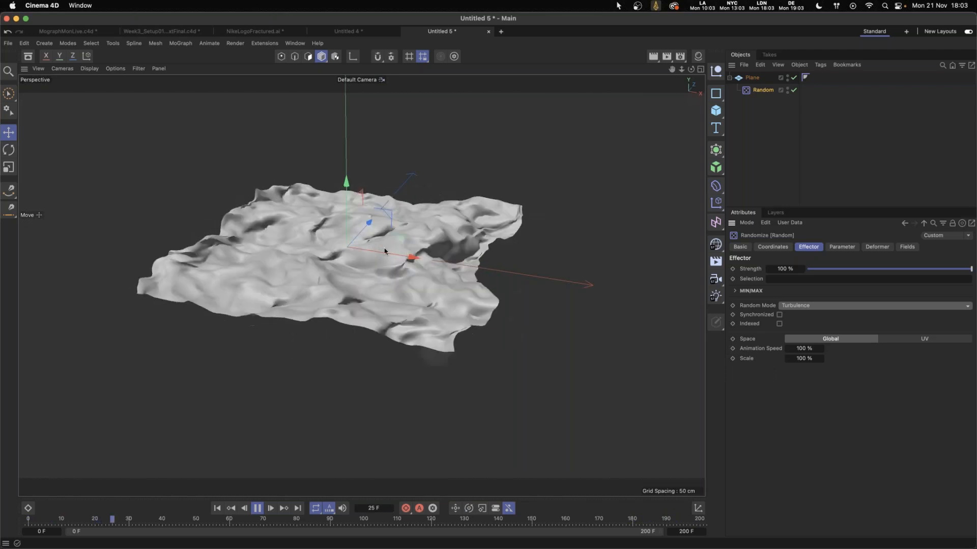
double_click(807, 349)
text(5)
key(Return)
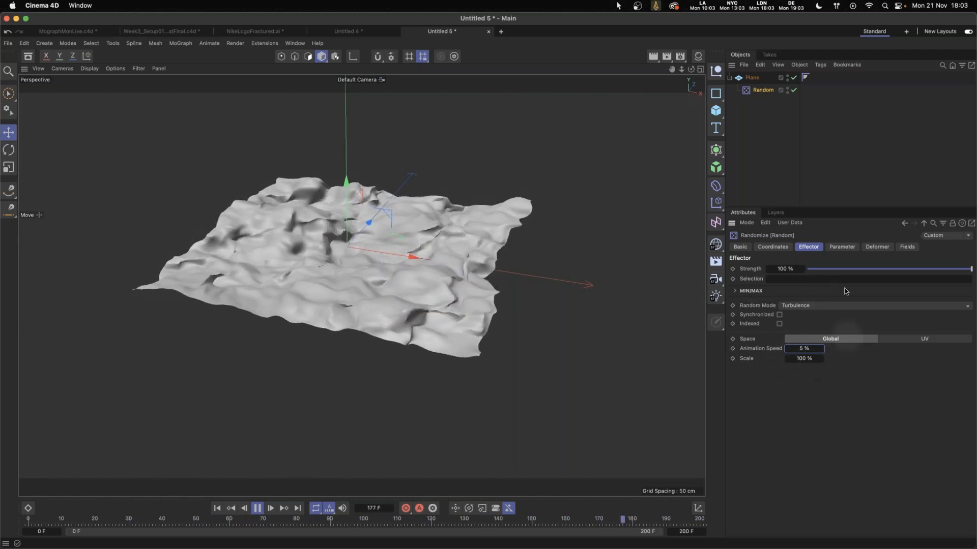
click(808, 358)
text(200)
key(Return)
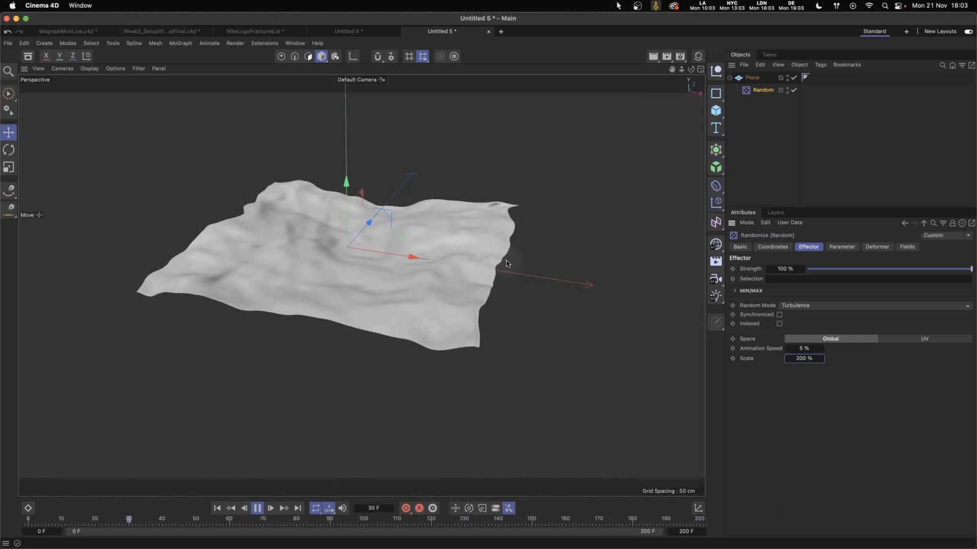
Set the Random effector's position offsets to X 0 cm, Y 0 cm and Z 90 cm.
click(842, 247)
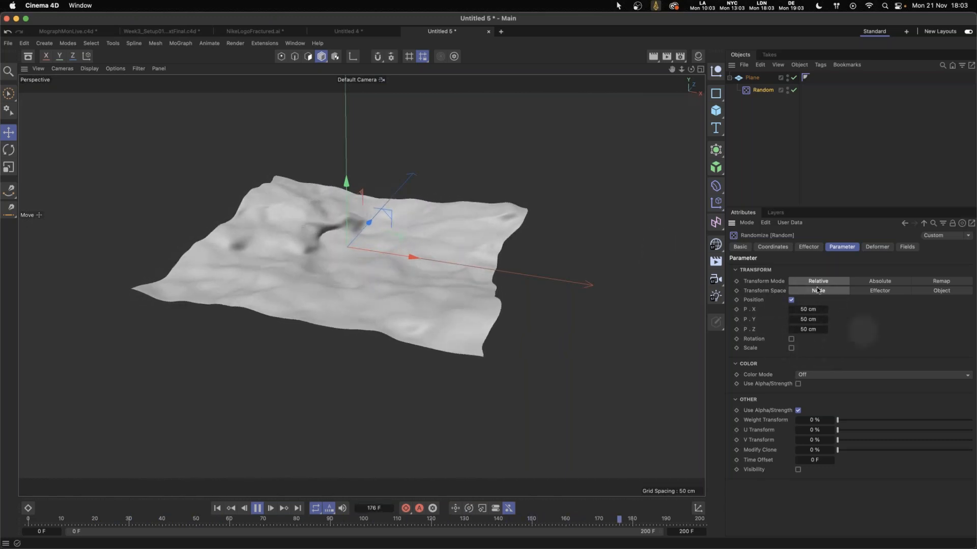
double_click(807, 309)
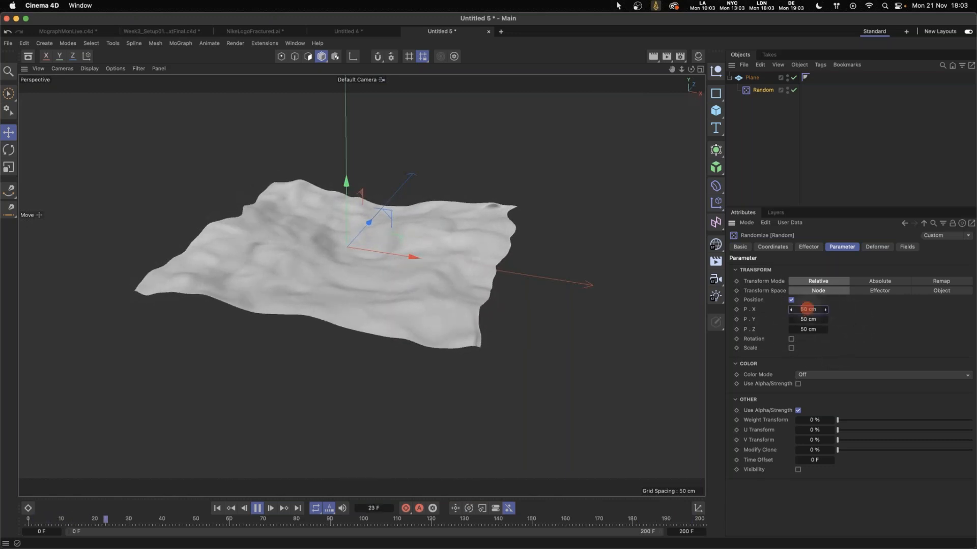
text(0)
double_click(809, 319)
text(0)
double_click(809, 330)
text(0)
key(Return)
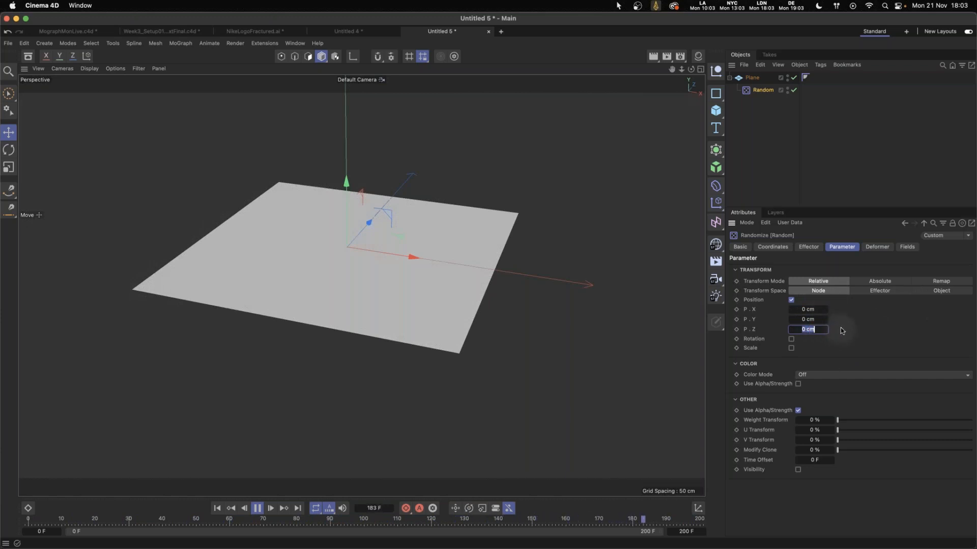
text(90)
key(Return)
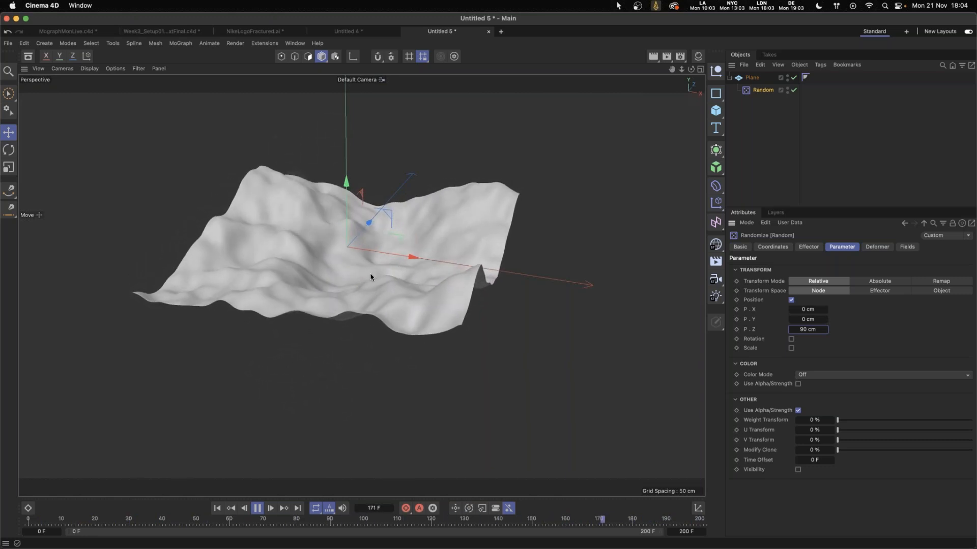
Enable rotation on the Random effector and set R.B to 500°.
click(791, 339)
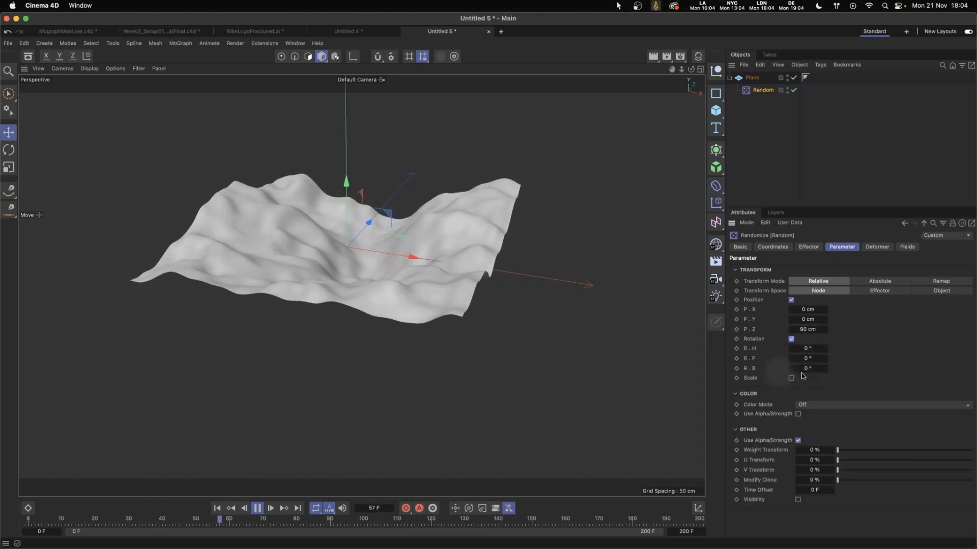
drag(795, 369, 826, 377)
text(500)
key(Return)
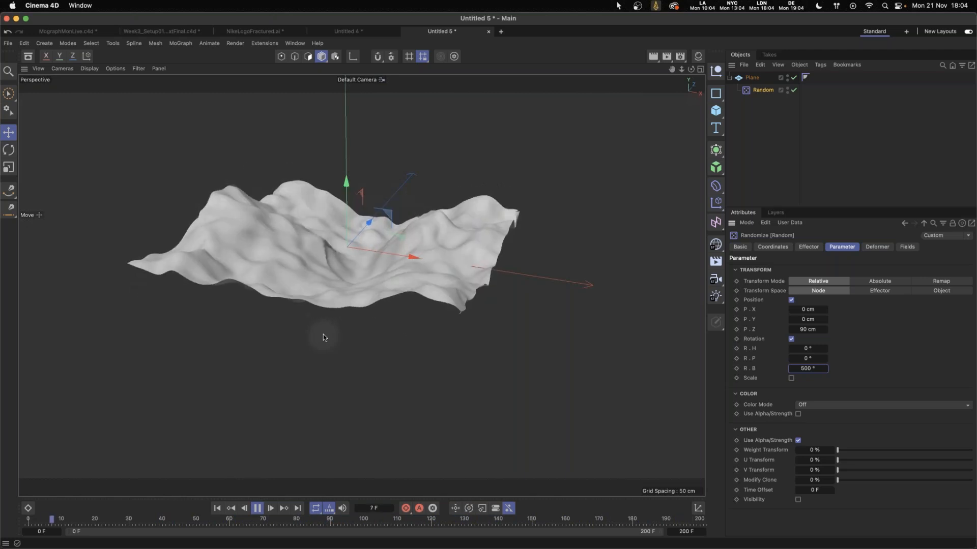
Place the Plane under a new Subdivision Surface and replay the animation from the first frame.
click(716, 167)
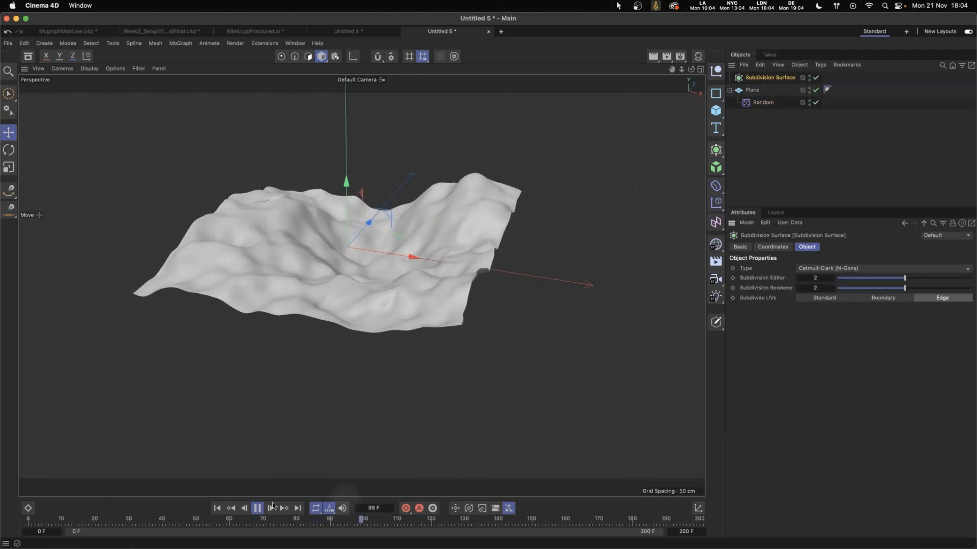
click(403, 435)
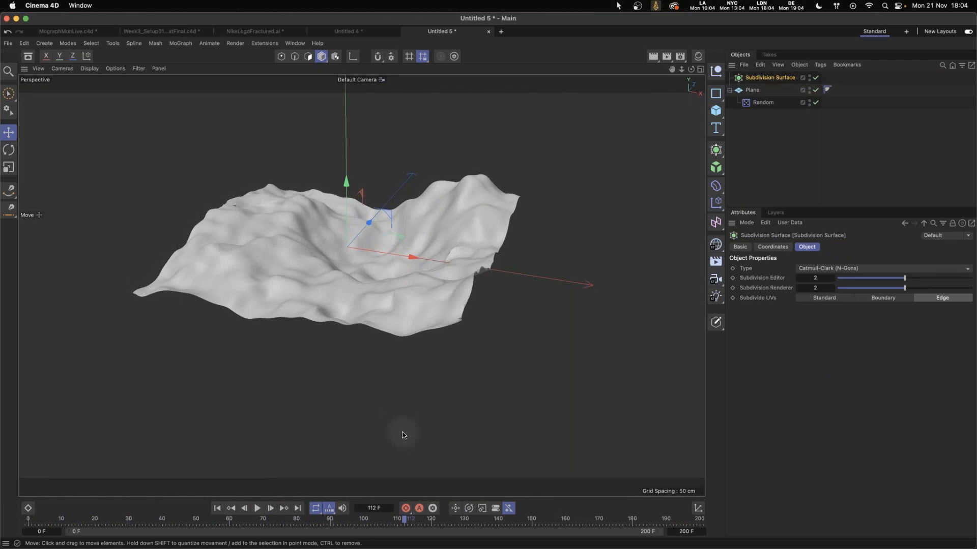
drag(755, 91, 758, 77)
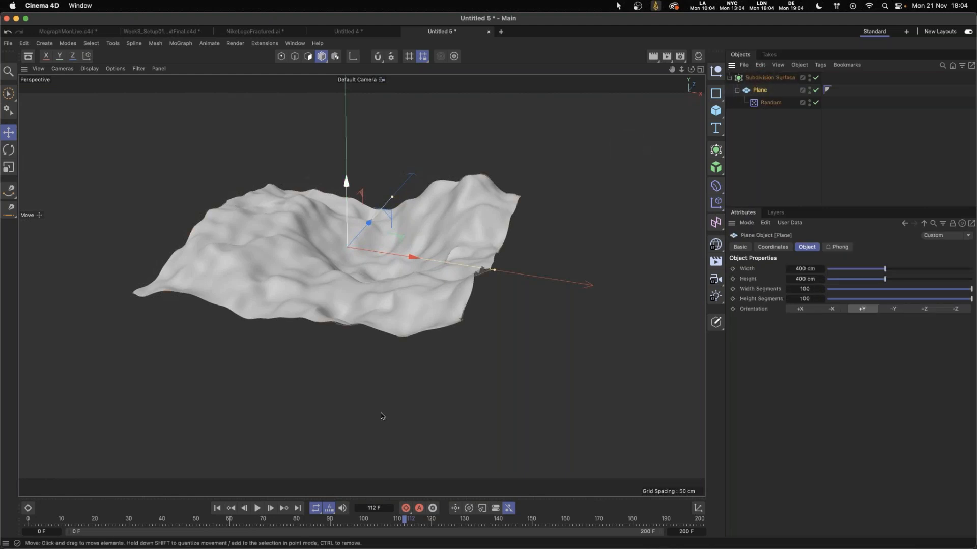
click(217, 508)
click(257, 509)
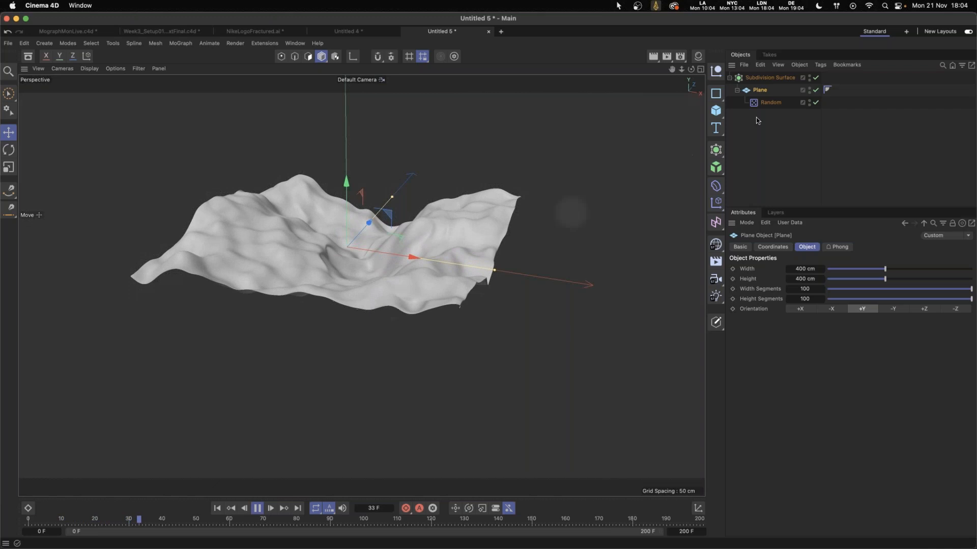
click(257, 508)
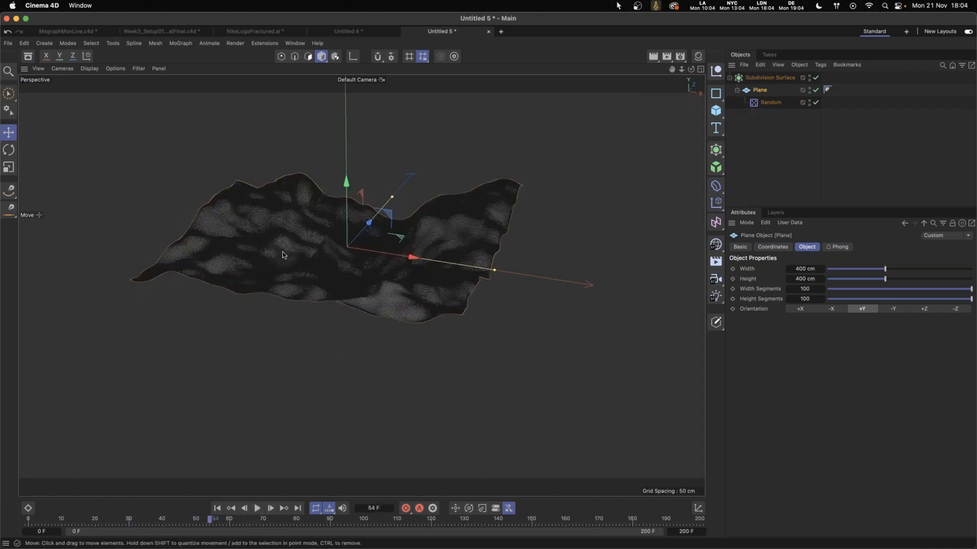
Switch the viewport back to plain Gouraud Shading and frame the wavy surface closer from the front.
key(n)
key(a)
alt+right_drag(340, 262, 424, 234)
alt+drag(425, 235, 430, 310)
alt+right_drag(429, 310, 383, 259)
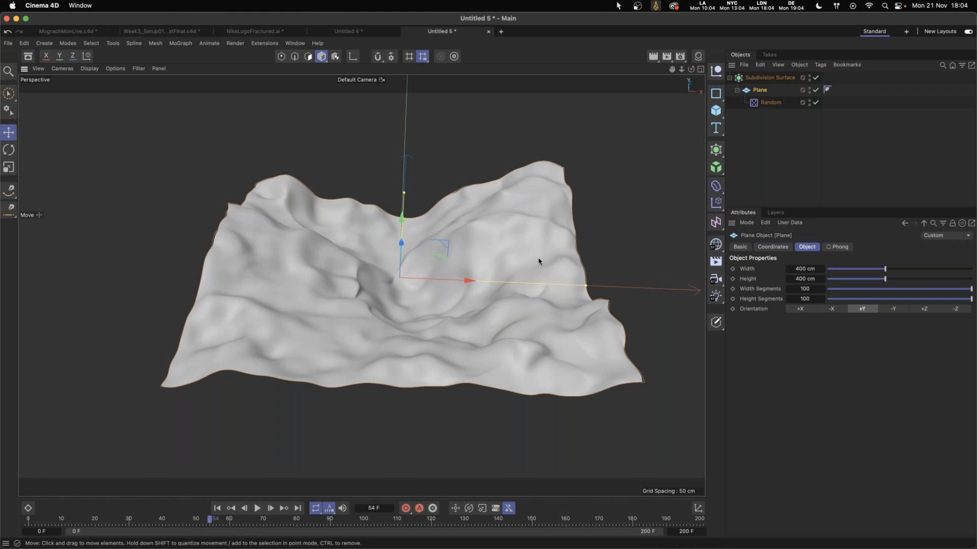
Add a Linear Field to the Random effector, shift it slightly in the negative X direction, and preview the animation.
click(769, 102)
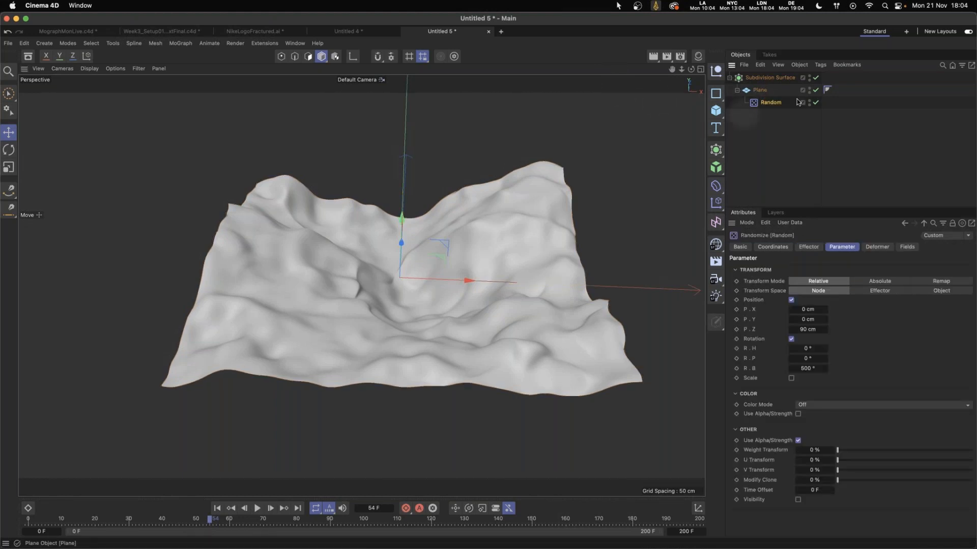
click(907, 247)
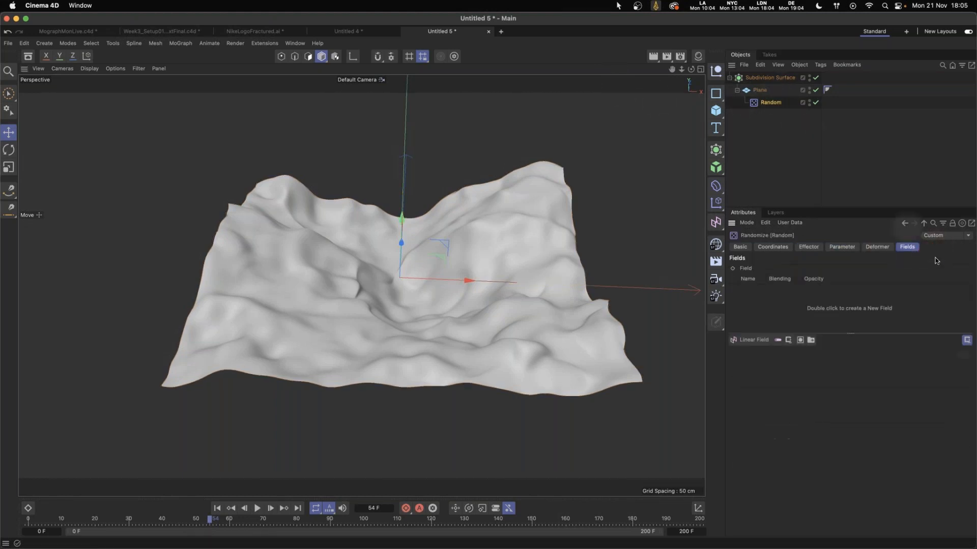
click(751, 340)
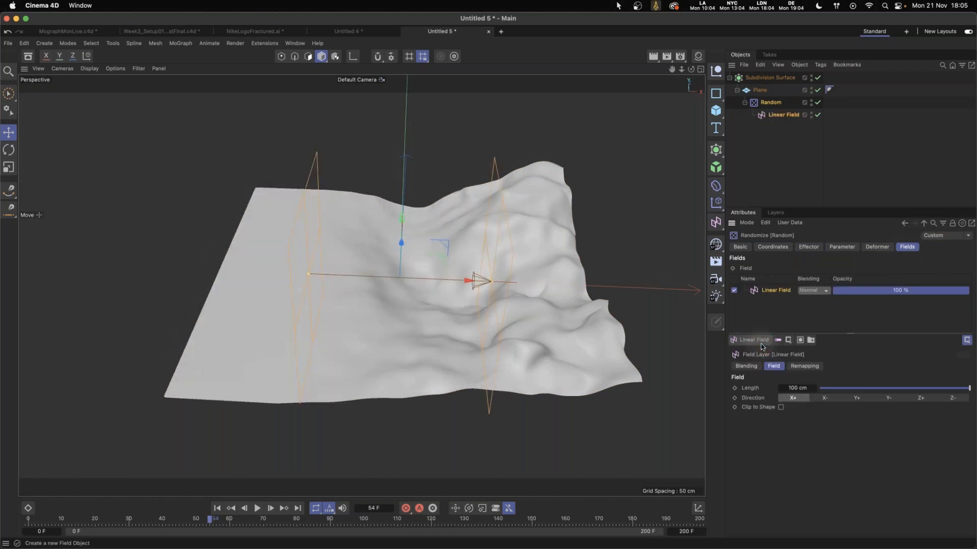
drag(468, 280, 431, 280)
click(218, 509)
click(257, 509)
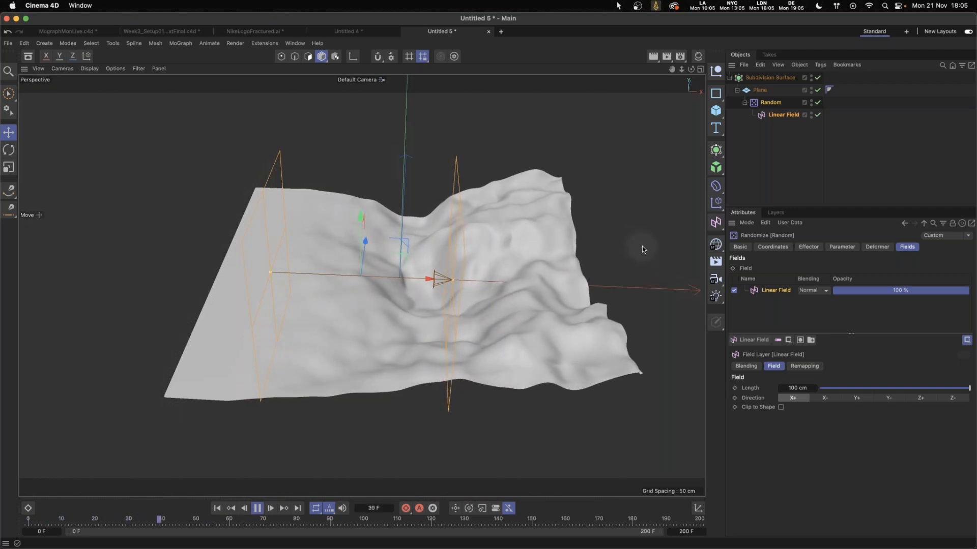
click(259, 510)
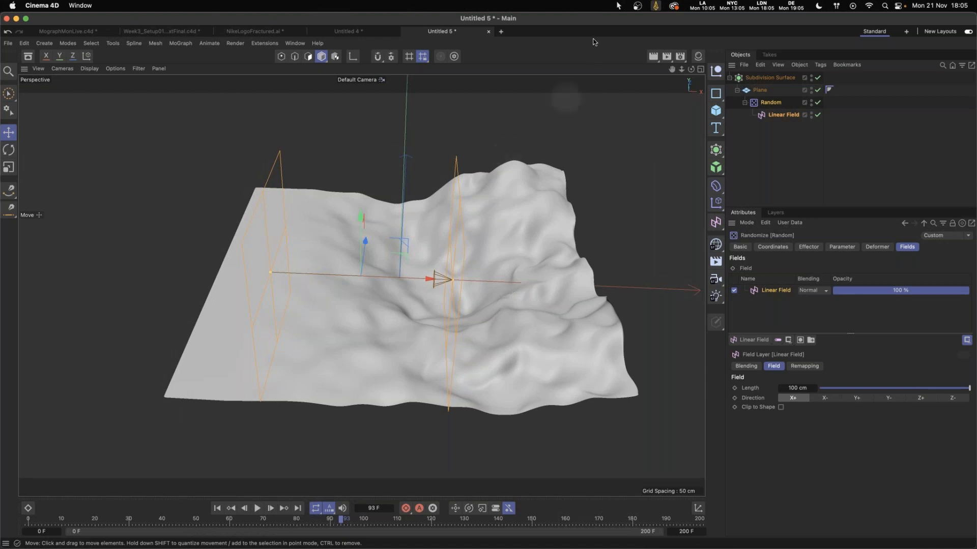
Create a new standard material and apply it to the Plane.
click(698, 57)
double_click(600, 113)
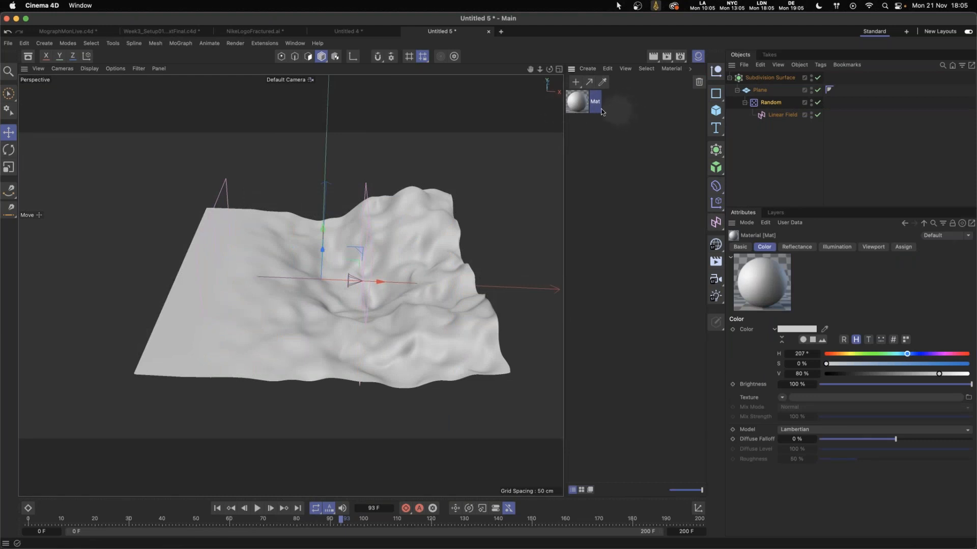
drag(625, 106, 763, 90)
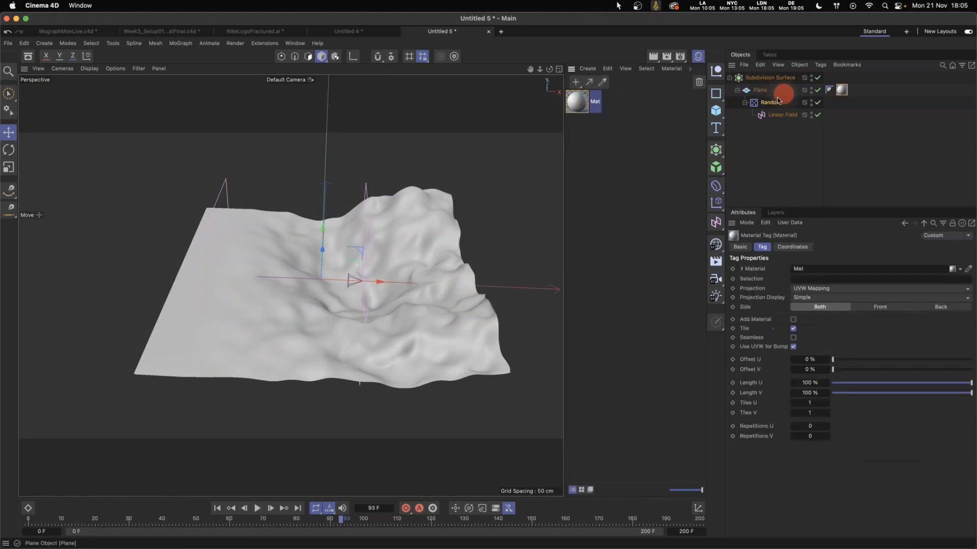
click(697, 56)
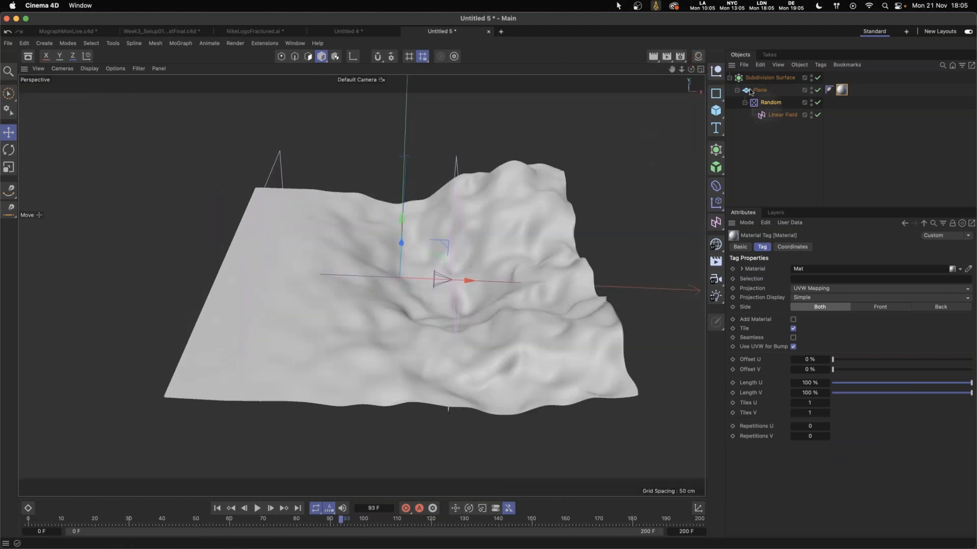
Open the Plane's material in the Material Editor.
click(697, 56)
double_click(576, 104)
click(582, 111)
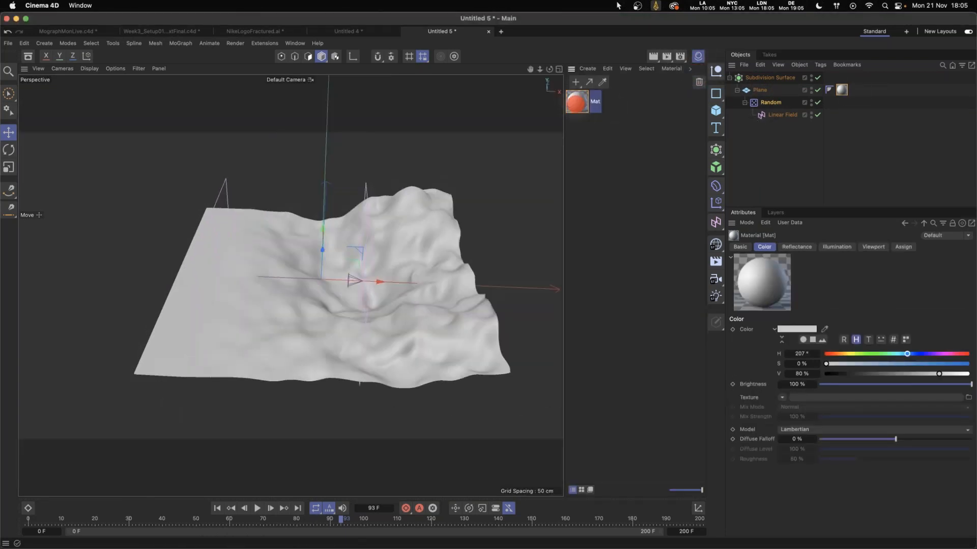
double_click(577, 102)
Switch to Photoshop to view the Nike_ClothAnimation_tex.psd artwork, and return to Cinema 4D.
mouse_move(242, 540)
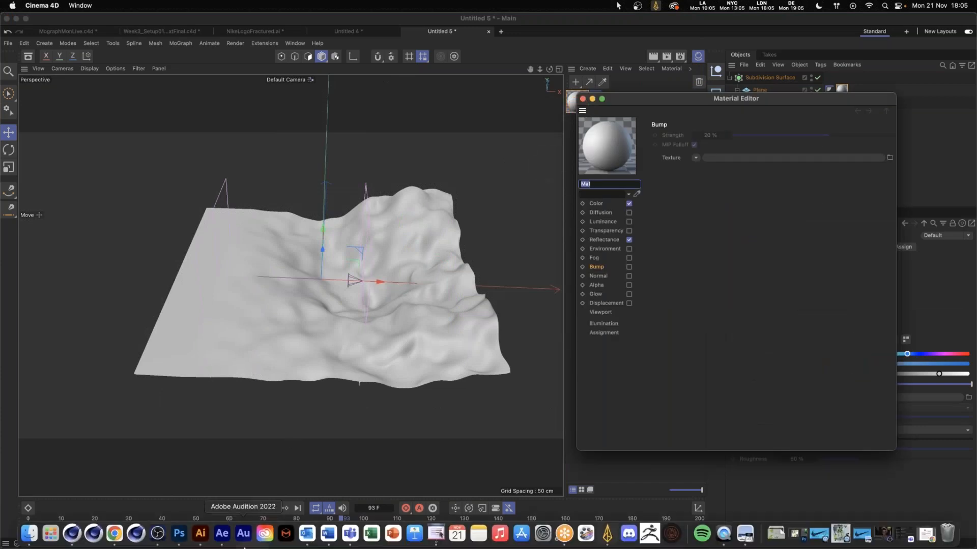
click(179, 534)
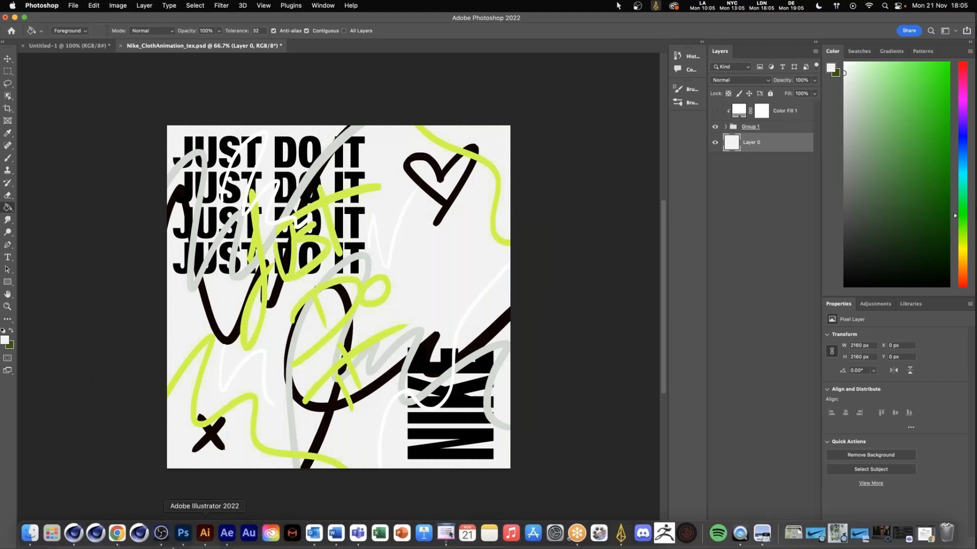
click(75, 535)
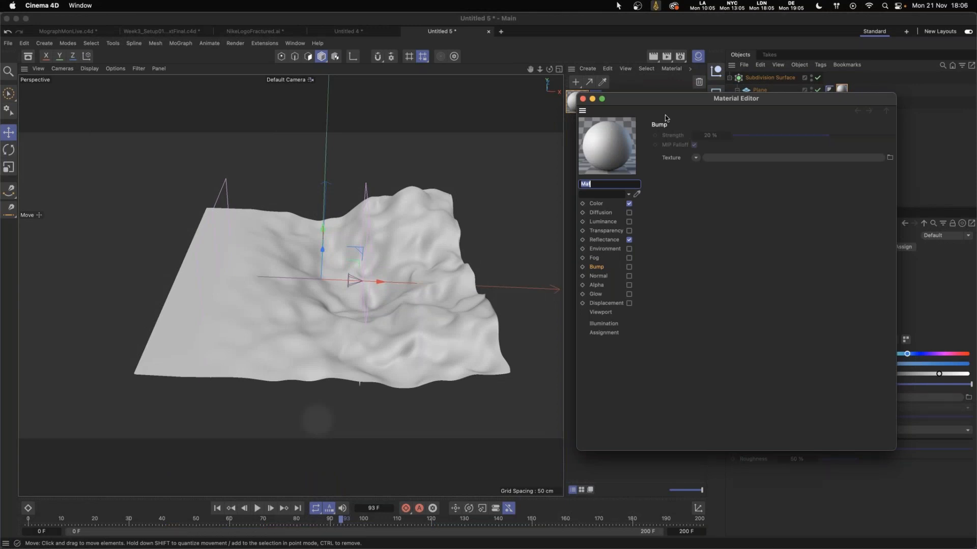
Load the Nike cloth artwork as the texture of the material's Color channel.
drag(707, 99, 634, 104)
click(515, 210)
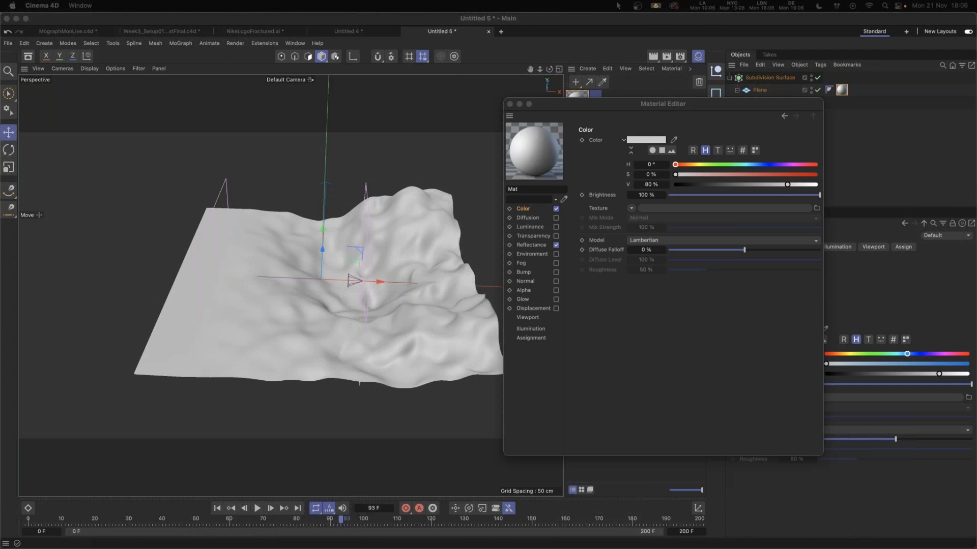
drag(749, 234, 727, 211)
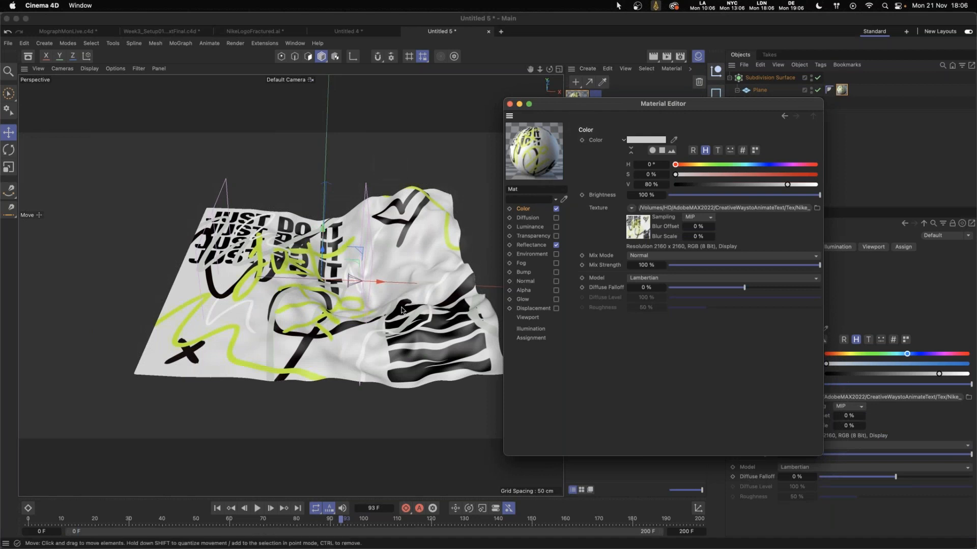
Enable the material's Bump channel and assign Fabric_Linen_001_Height.tif from the Asset Browser's fabric images as its texture.
click(28, 56)
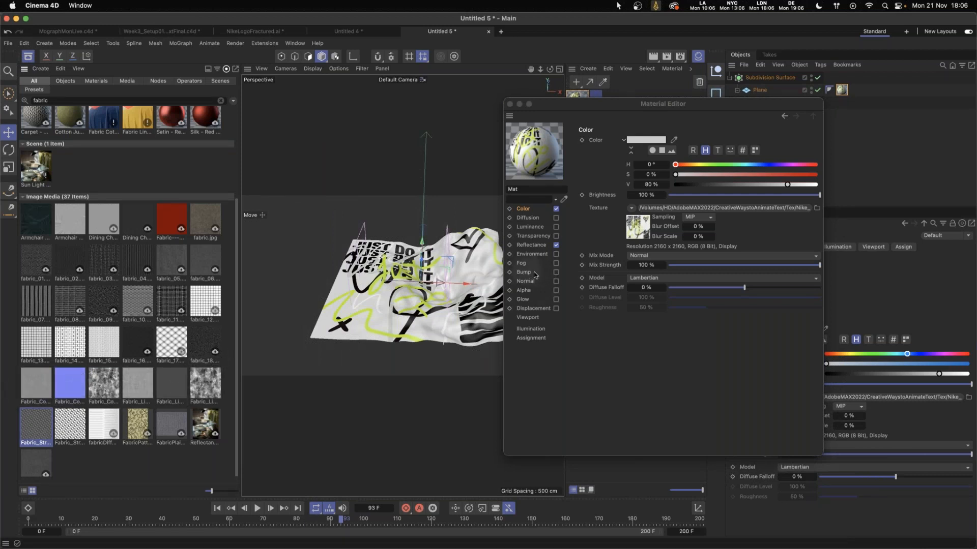
click(556, 272)
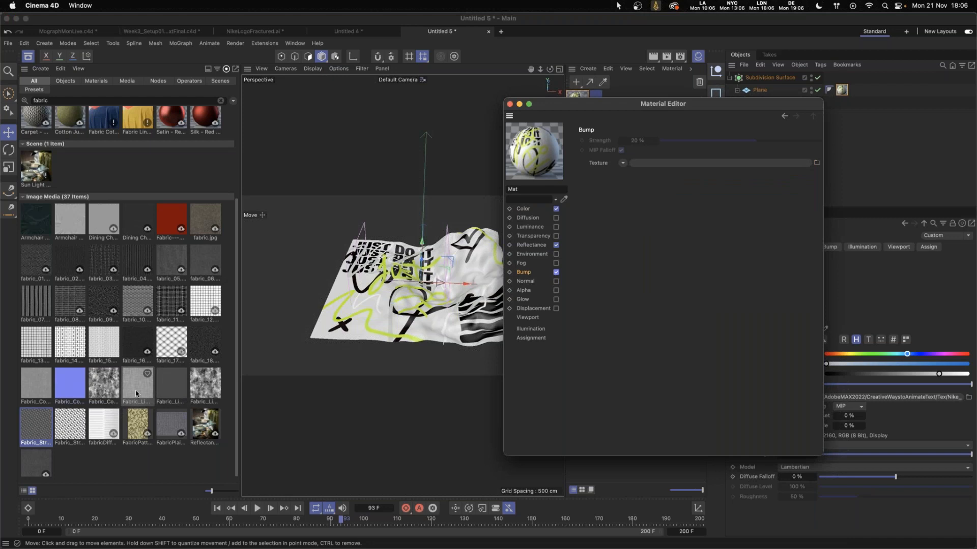
drag(136, 391, 653, 164)
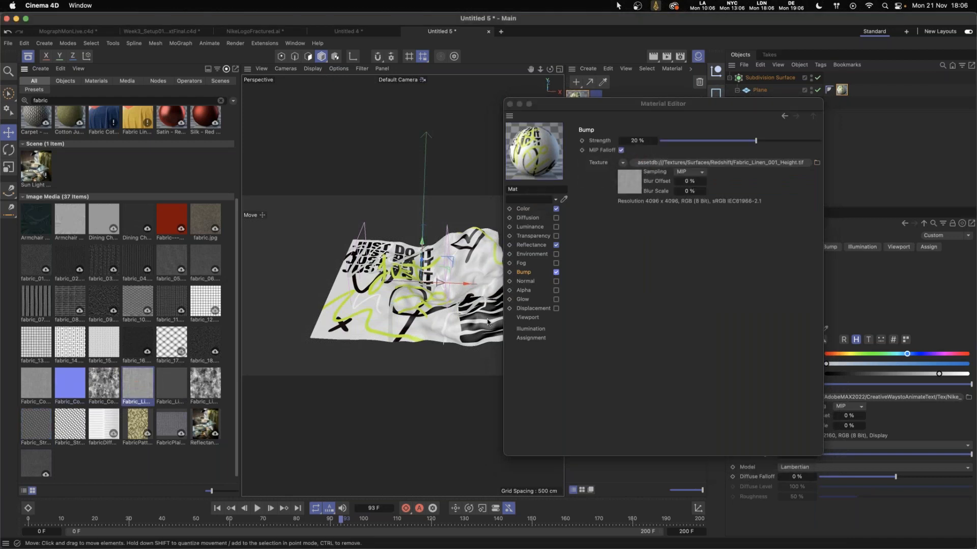
Set the bump strength to 40% and close the Material Editor and the Asset Browser.
click(650, 142)
text(40)
key(Return)
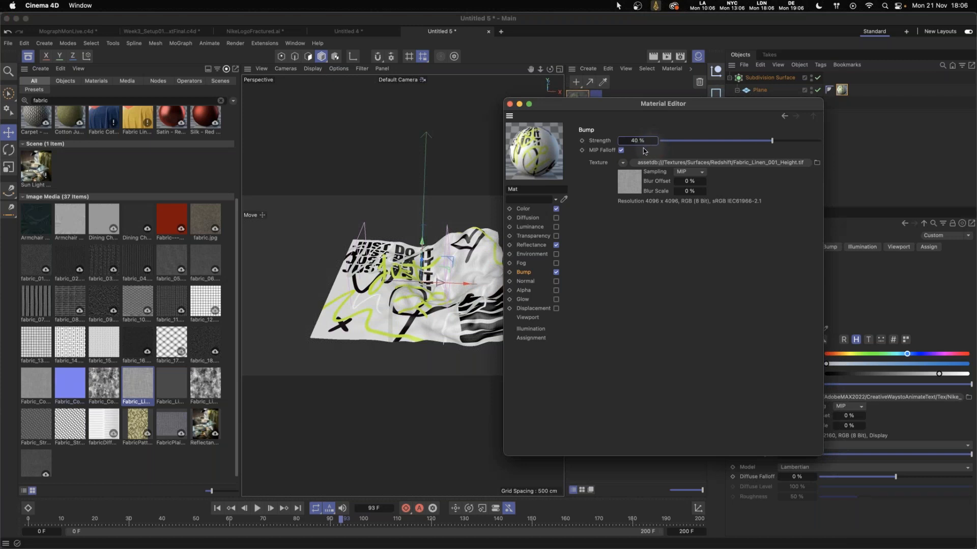
click(510, 105)
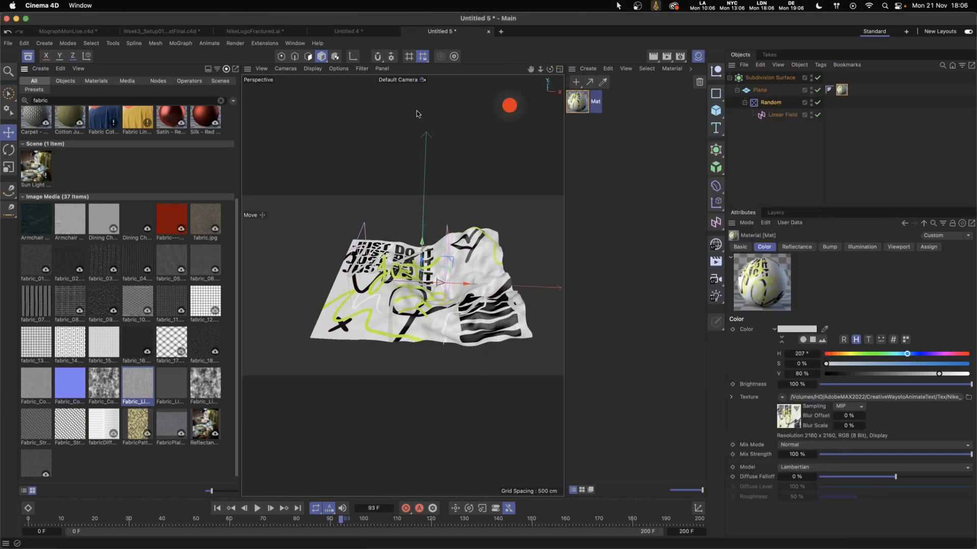
click(30, 59)
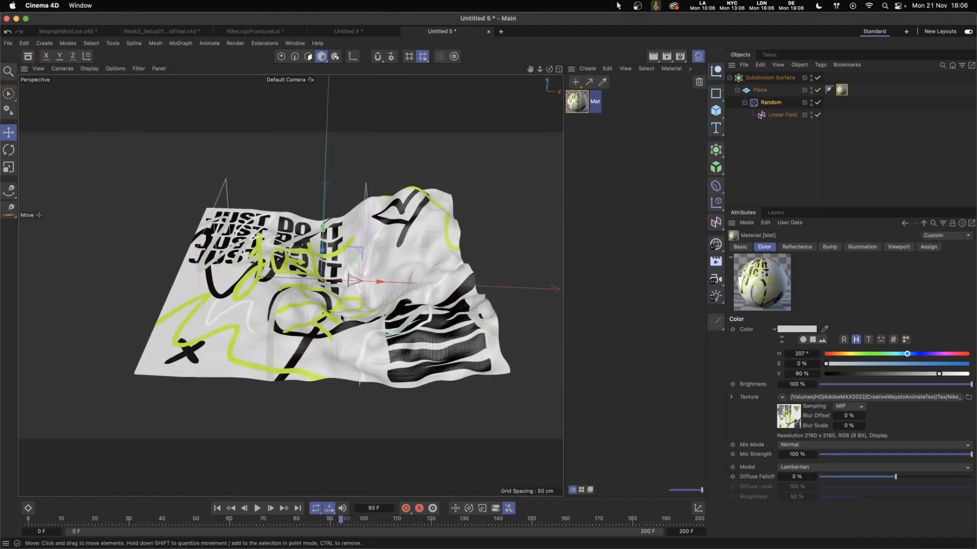
Inspect the textured cloth up close and preview its animation from the first frame.
alt+right_drag(343, 320, 368, 311)
alt+drag(368, 312, 366, 323)
alt+right_drag(366, 323, 372, 325)
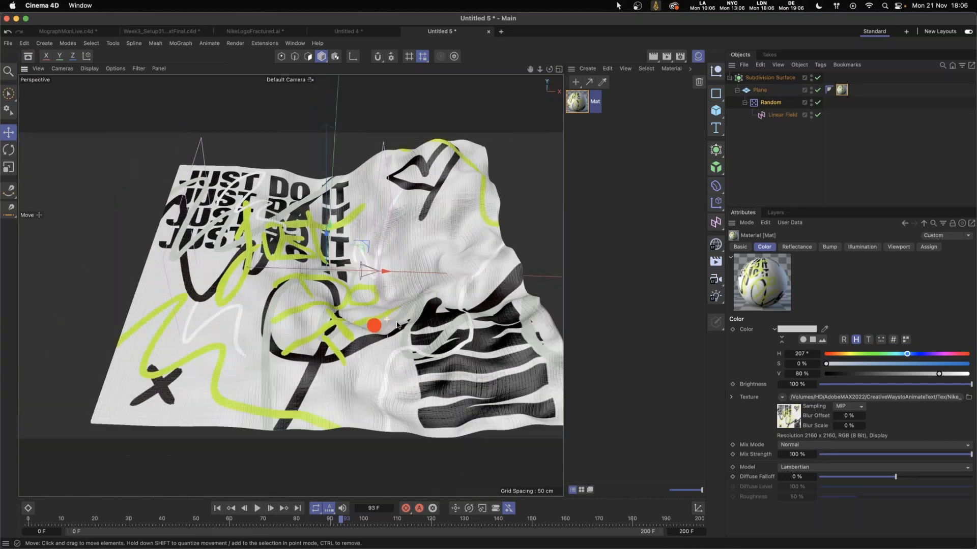
alt+drag(372, 325, 372, 319)
alt+right_drag(372, 319, 365, 322)
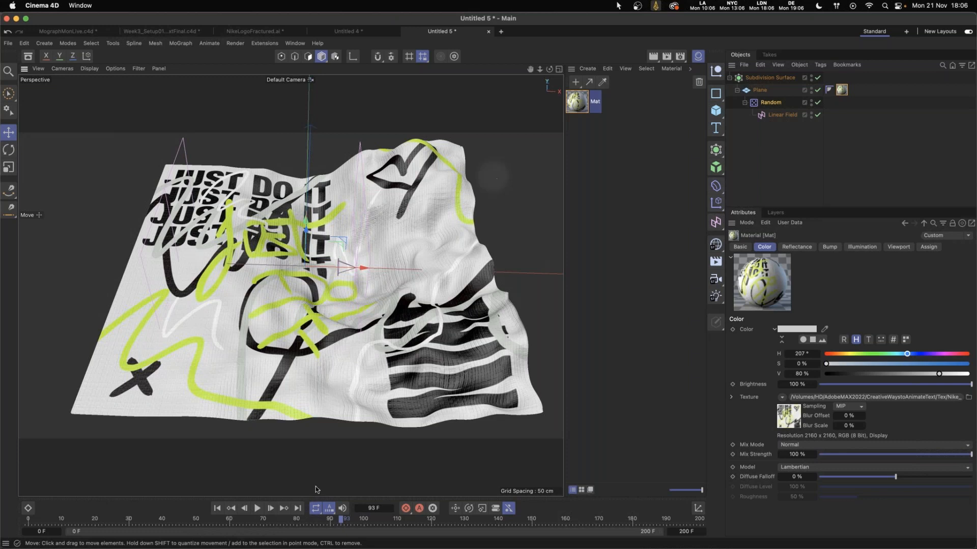
click(216, 508)
click(257, 508)
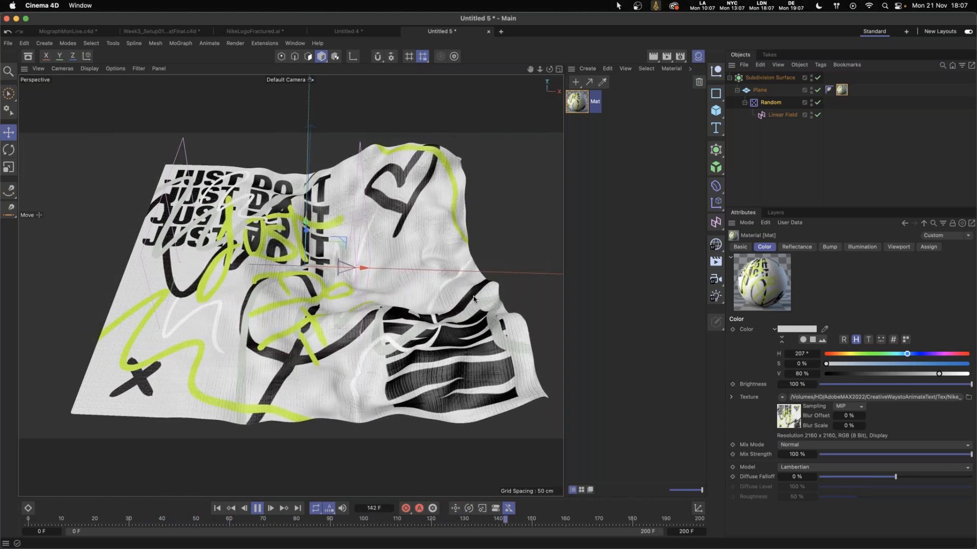
click(257, 508)
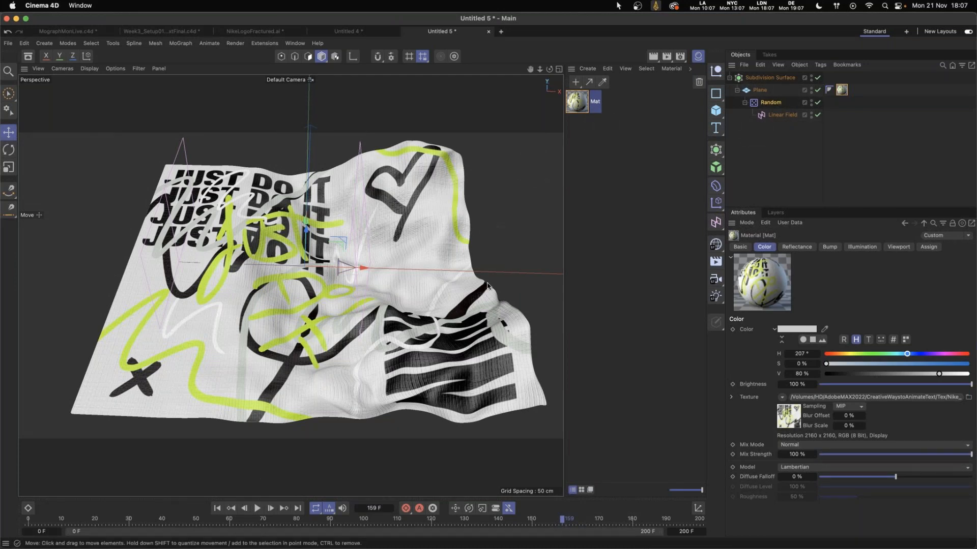
alt+drag(498, 277, 491, 318)
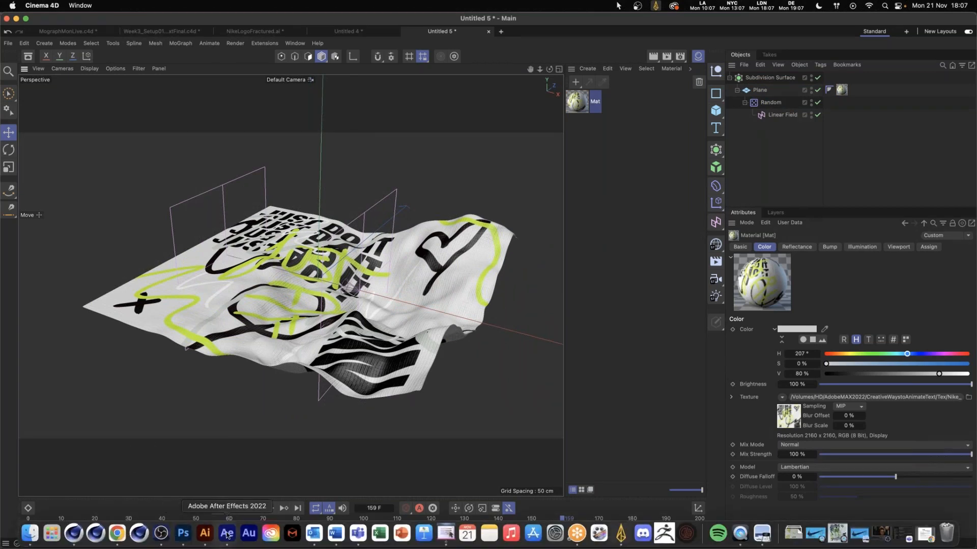
Switch to After Effects to view the MographMondayLive composition, and return to Cinema 4D.
click(226, 533)
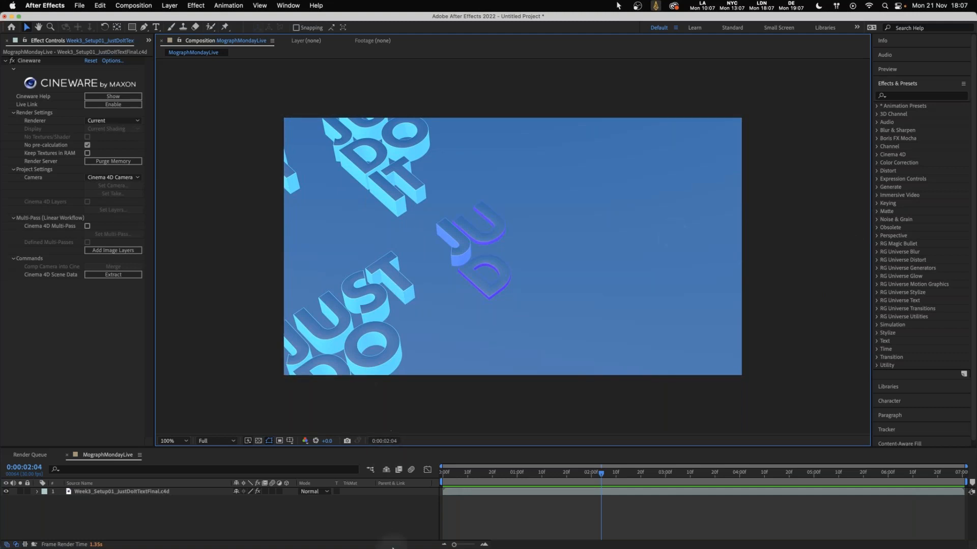
mouse_move(395, 547)
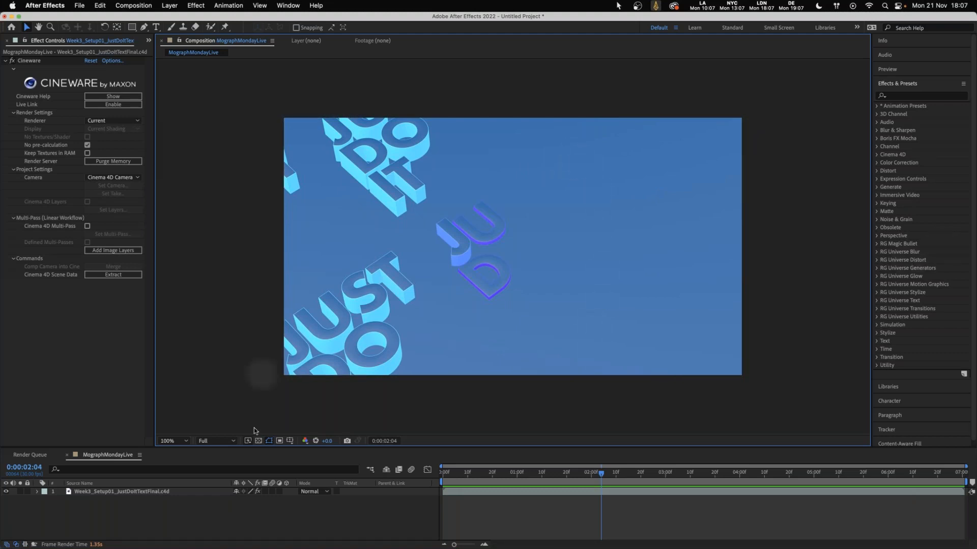
mouse_move(251, 548)
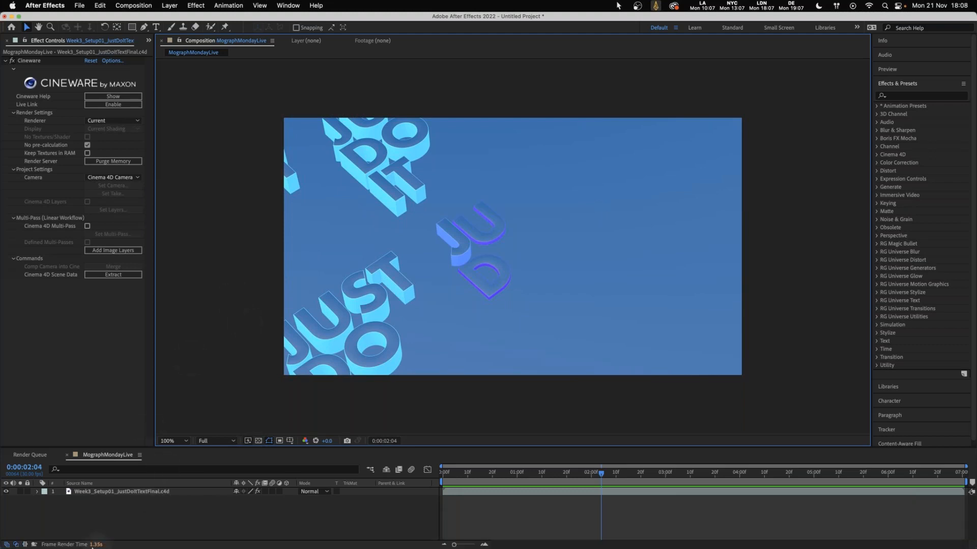
click(73, 543)
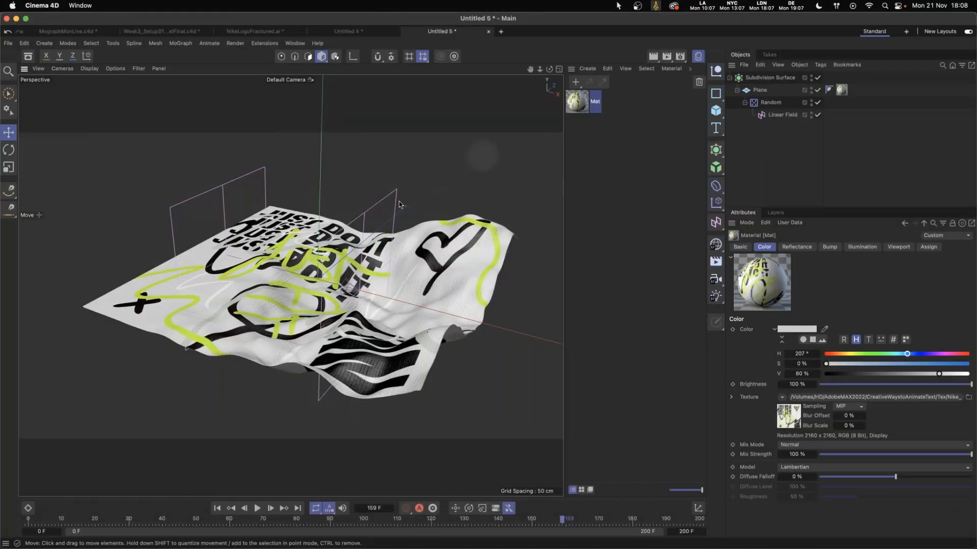
alt+drag(509, 204, 578, 204)
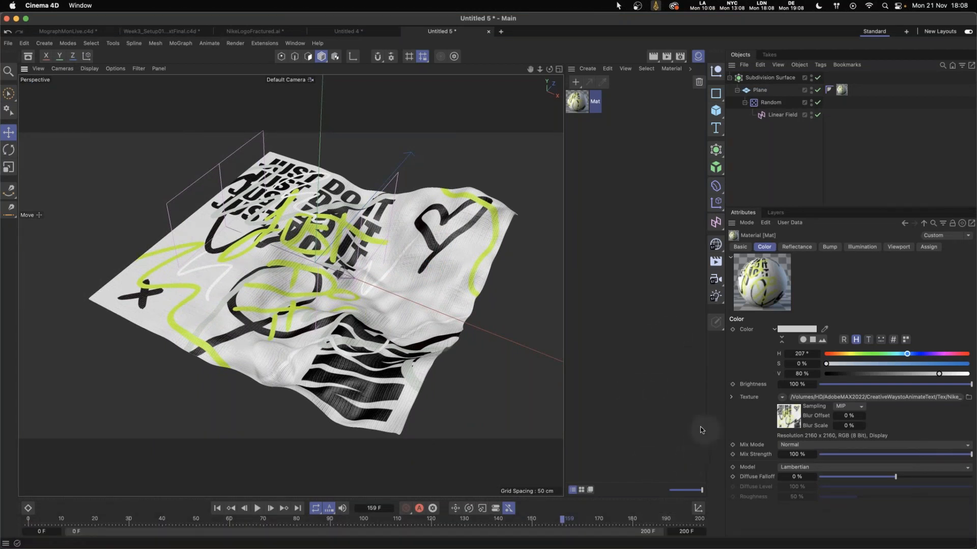
alt+middle_drag(475, 372, 463, 358)
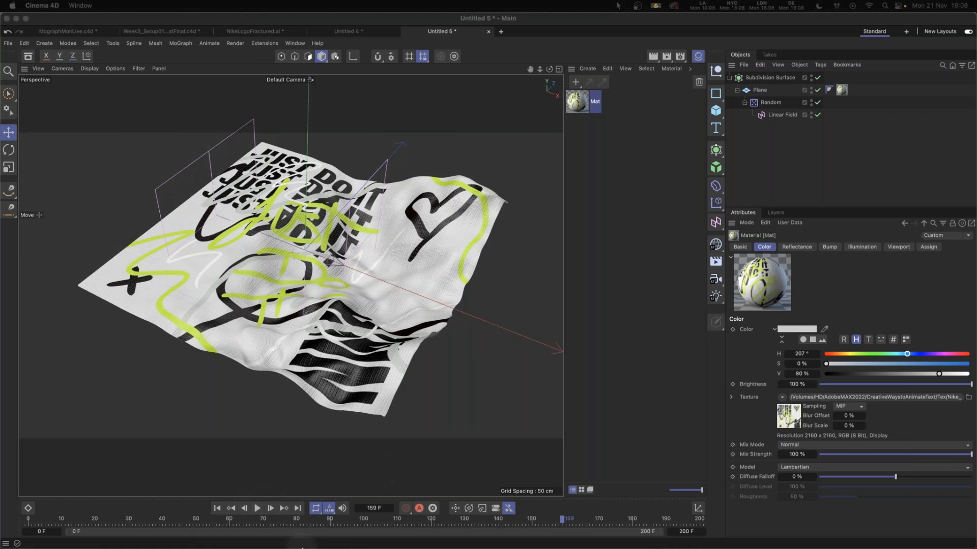
mouse_move(305, 545)
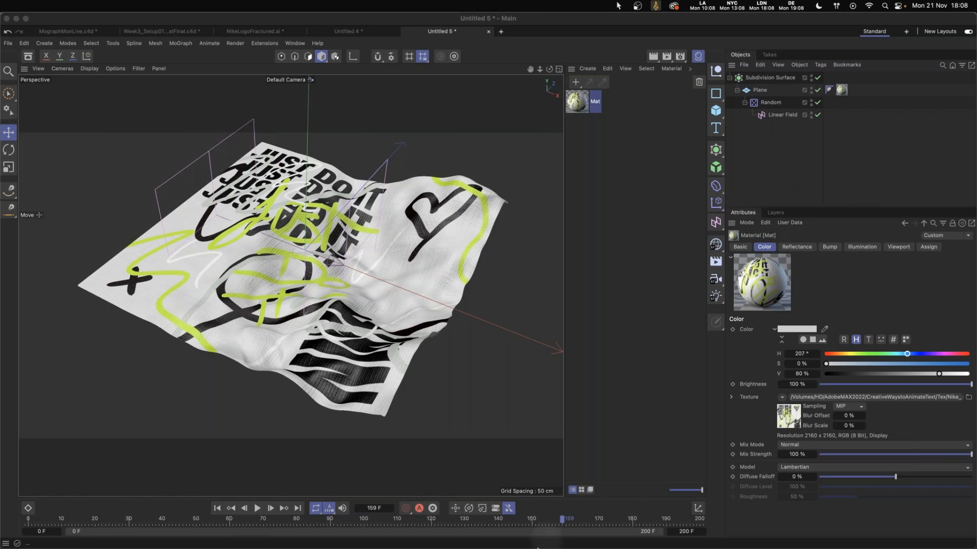
mouse_move(545, 548)
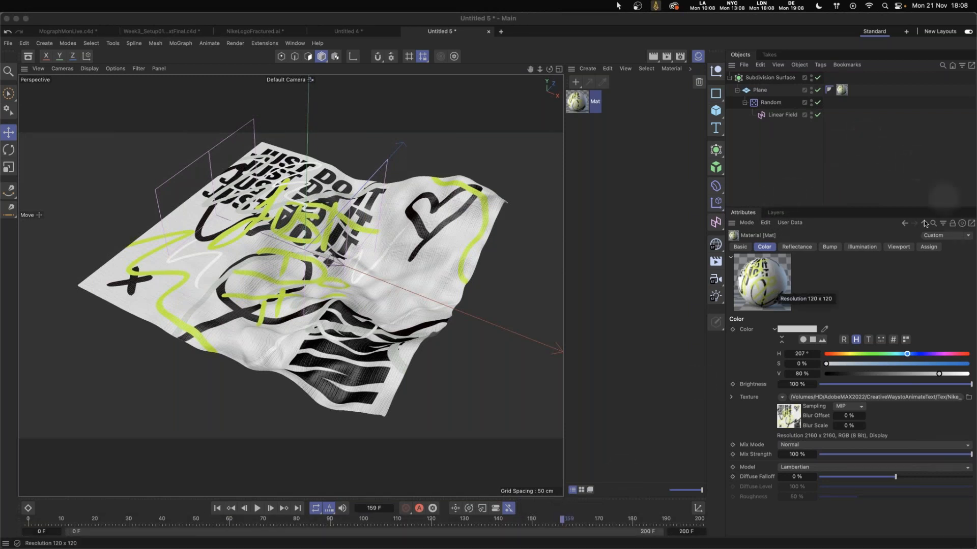
click(875, 250)
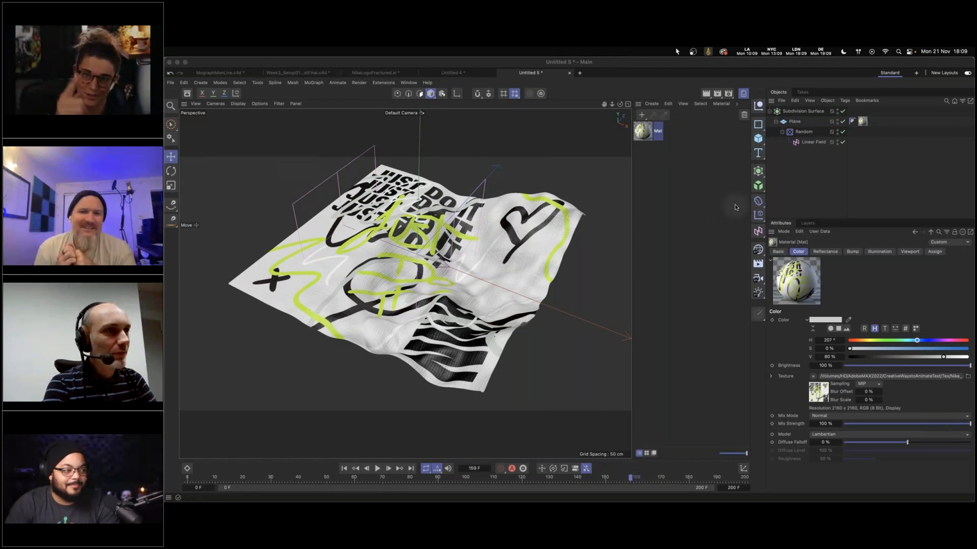
click(882, 155)
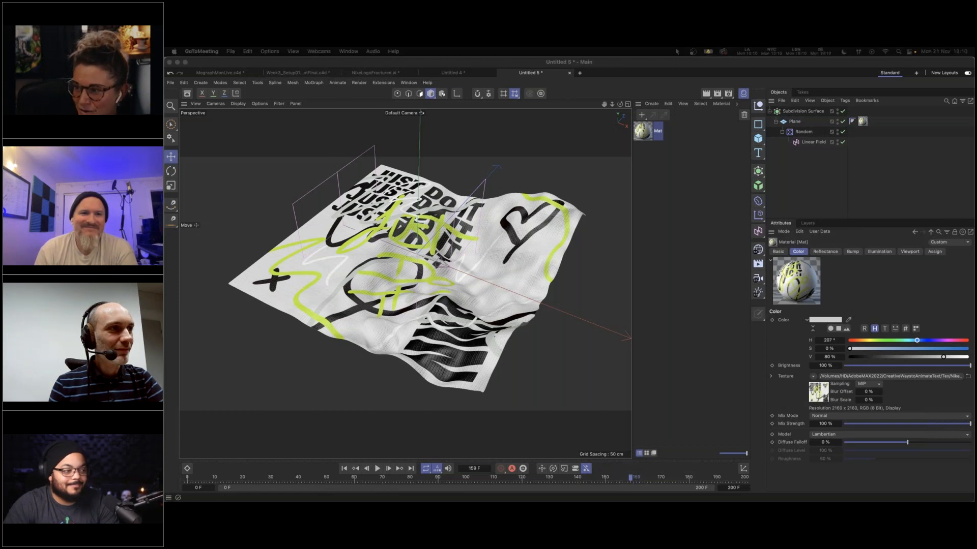
Bring the NikeSwoosh.mp4 video into view in QuickTime Player, scrub through it, and move its window off the screen.
drag(974, 206, 650, 150)
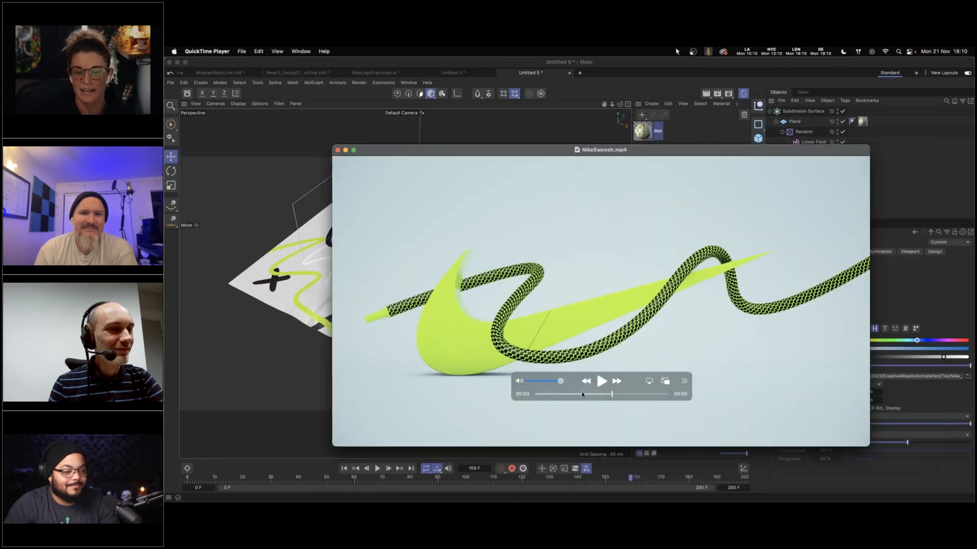
drag(556, 398, 625, 395)
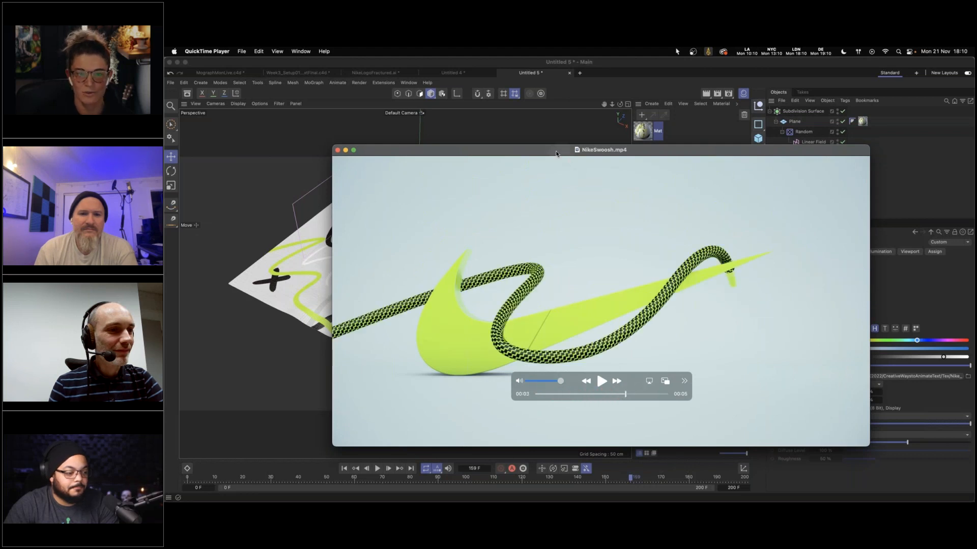
drag(552, 153, 974, 214)
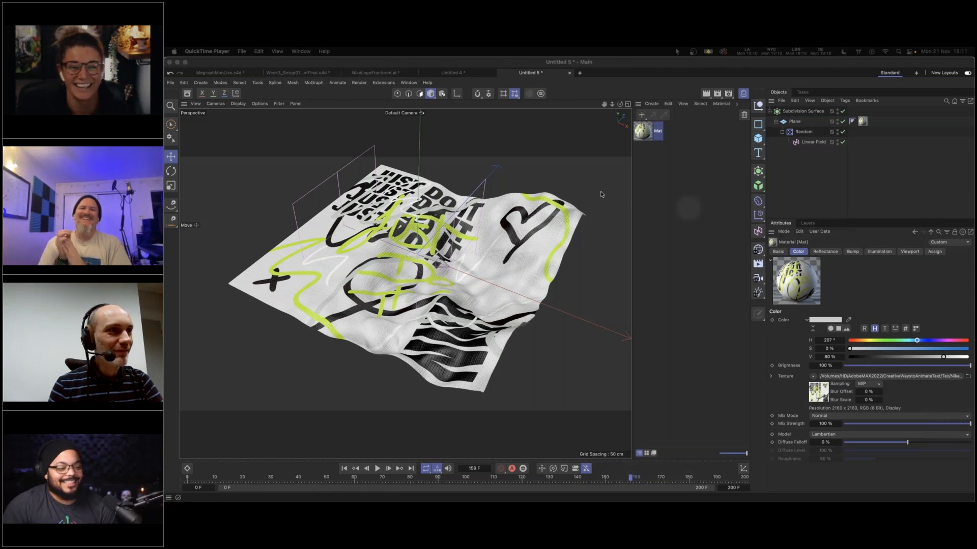
click(597, 67)
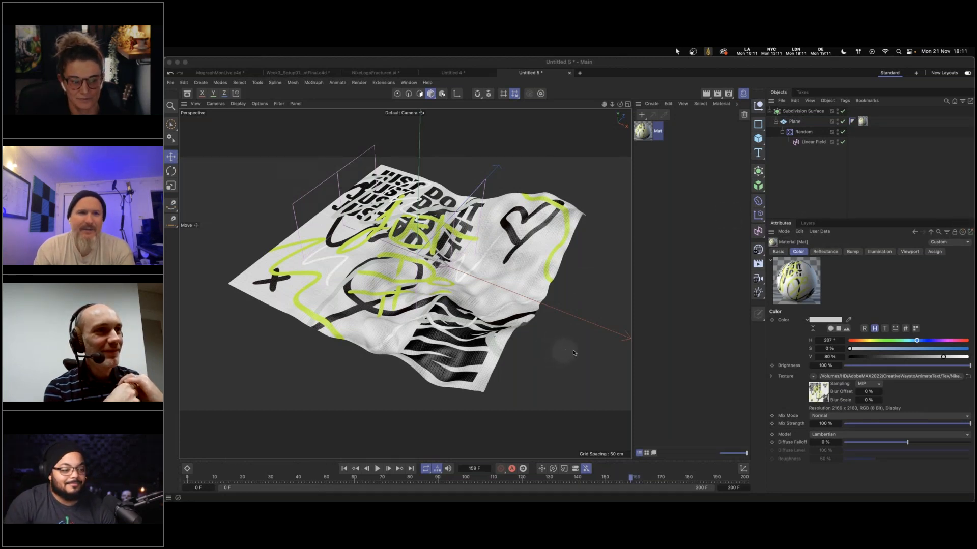
mouse_move(818, 392)
mouse_down()
mouse_move(814, 307)
mouse_move(804, 386)
mouse_up()
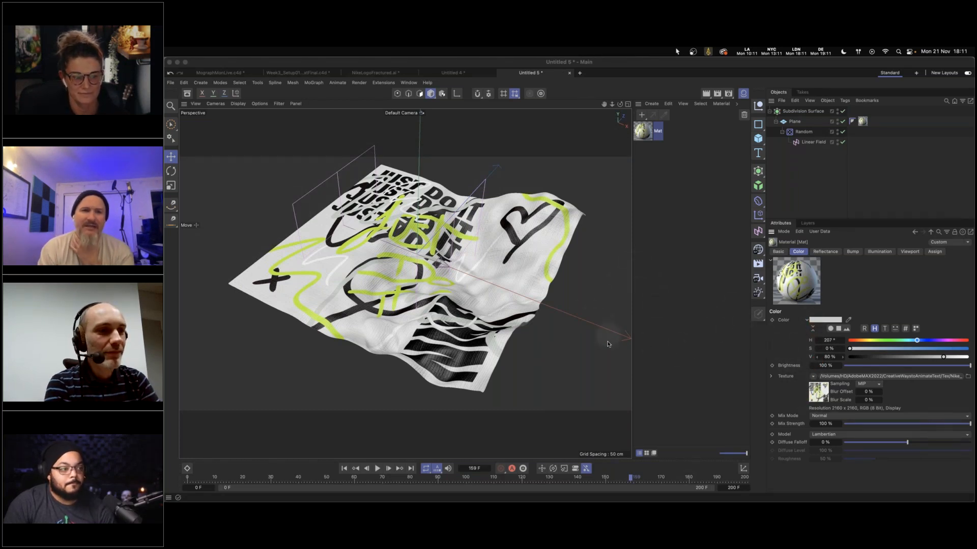
click(312, 443)
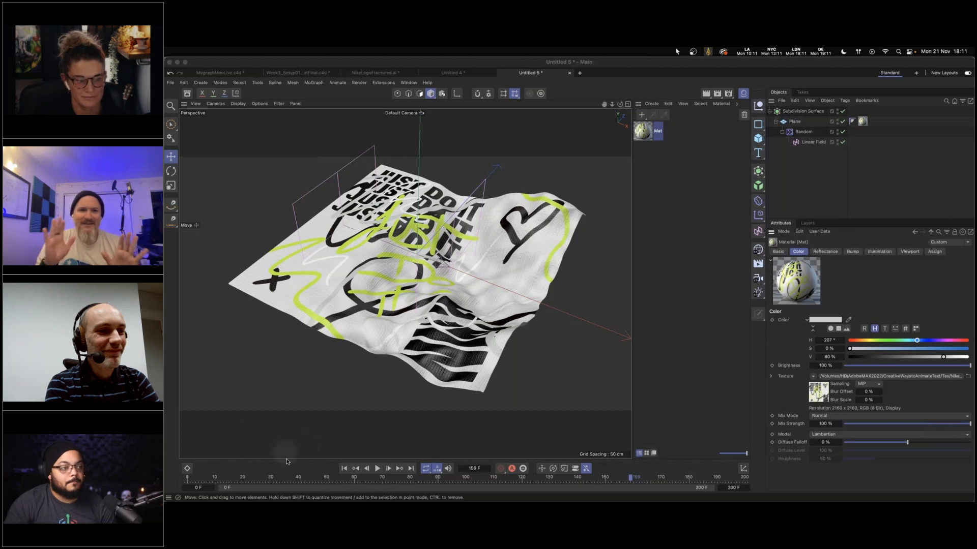
click(381, 397)
click(383, 439)
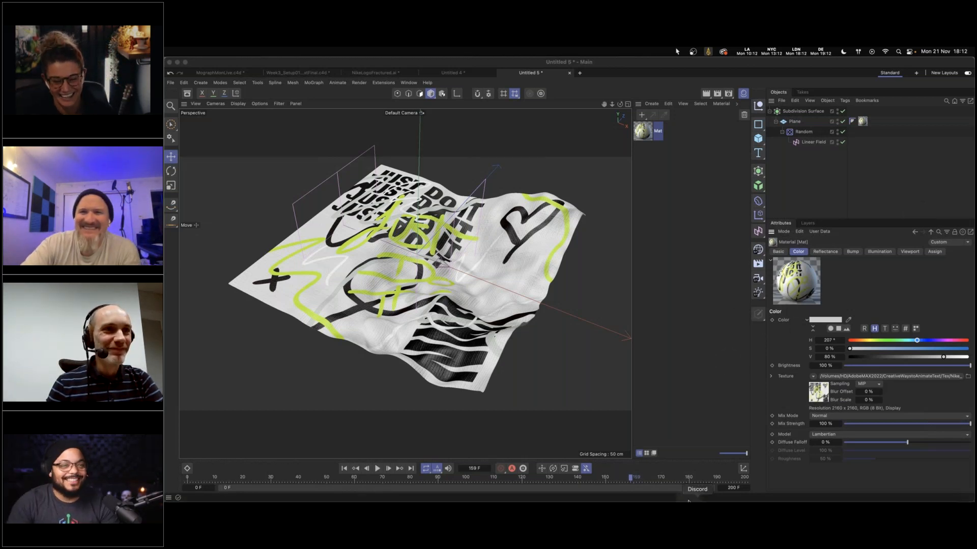
Quit GoToWebinar to leave the online session.
mouse_move(686, 502)
right_click(643, 489)
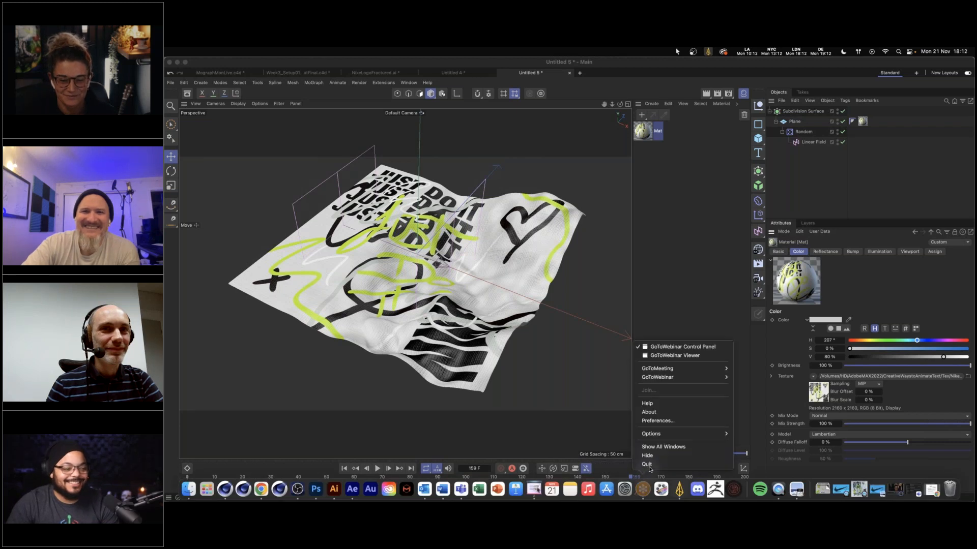
click(648, 465)
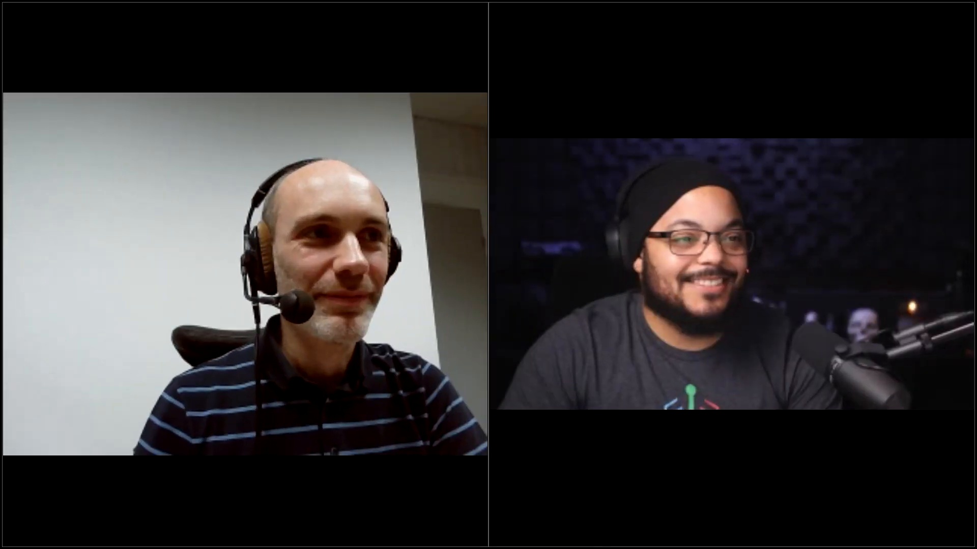